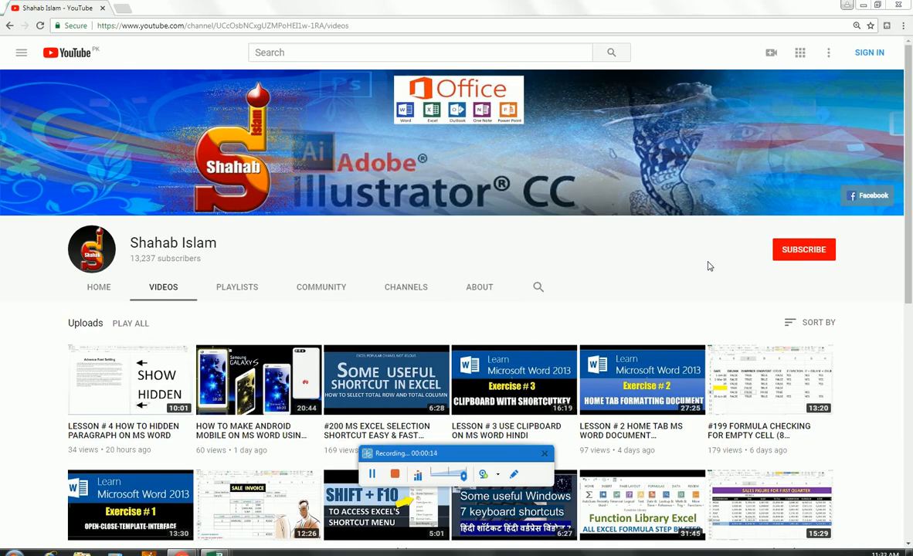
Switch to the Excel workbook Book2 that holds the regional sales data.
{"action": "left_click", "coordinate": [437, 454]}
{"action": "left_click_drag", "start_coordinate": [437, 455], "coordinate": [429, 553]}
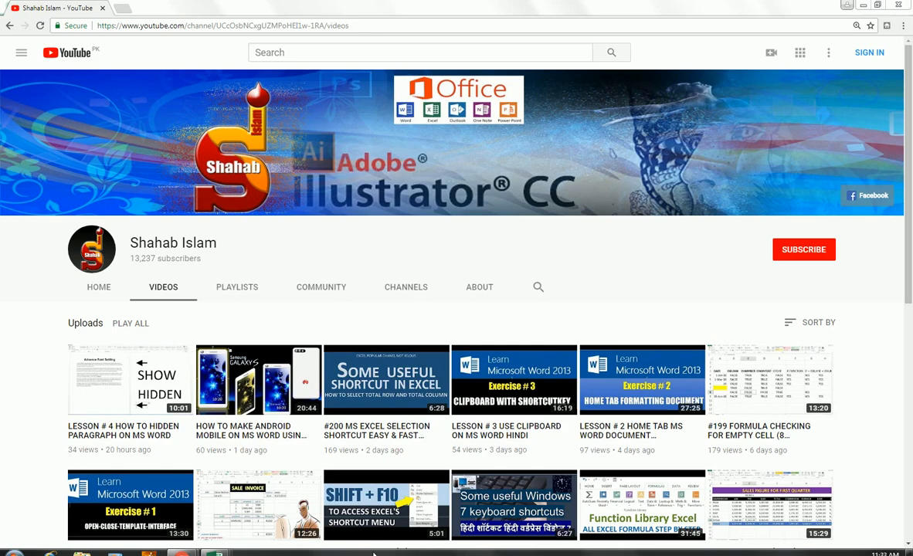
{"action": "mouse_move", "coordinate": [216, 553]}
{"action": "left_click", "coordinate": [309, 504]}
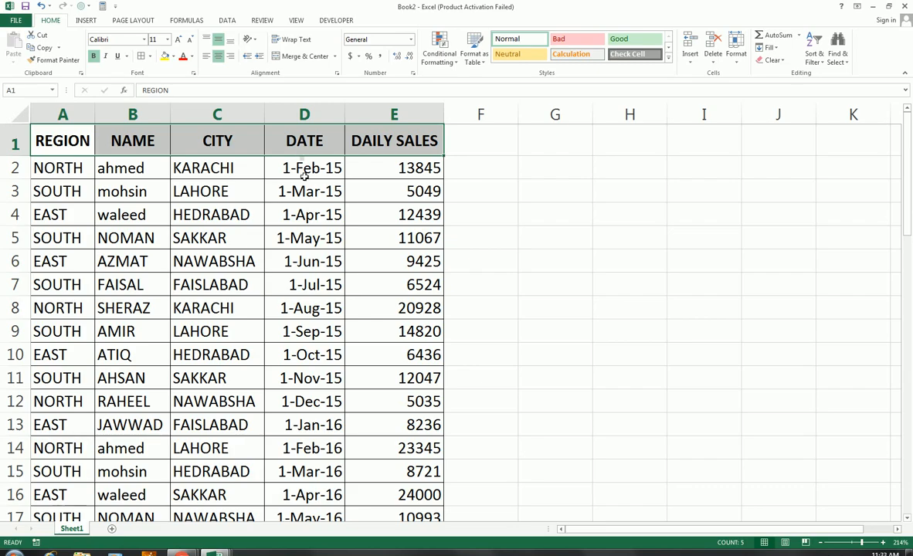
{"action": "key", "text": "ctrl+q"}
{"action": "left_click", "coordinate": [254, 199]}
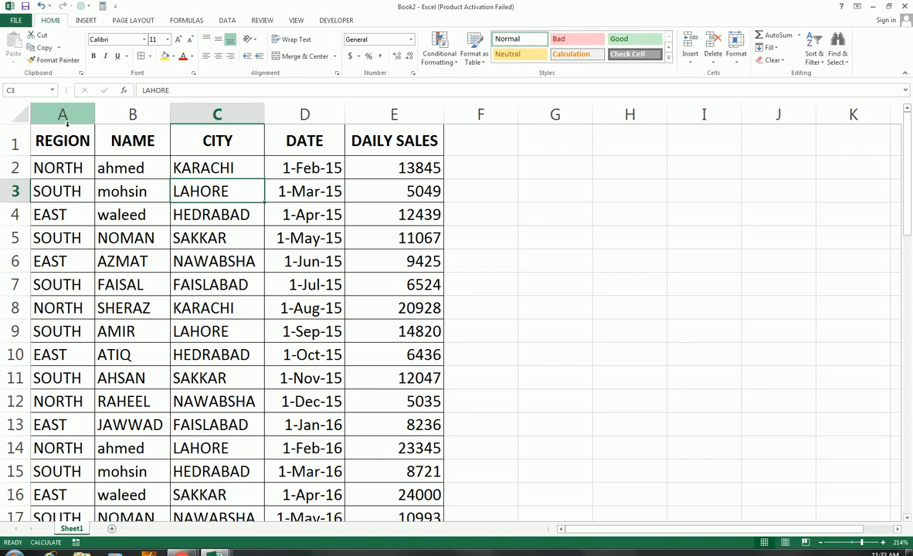
{"action": "left_click", "coordinate": [68, 143]}
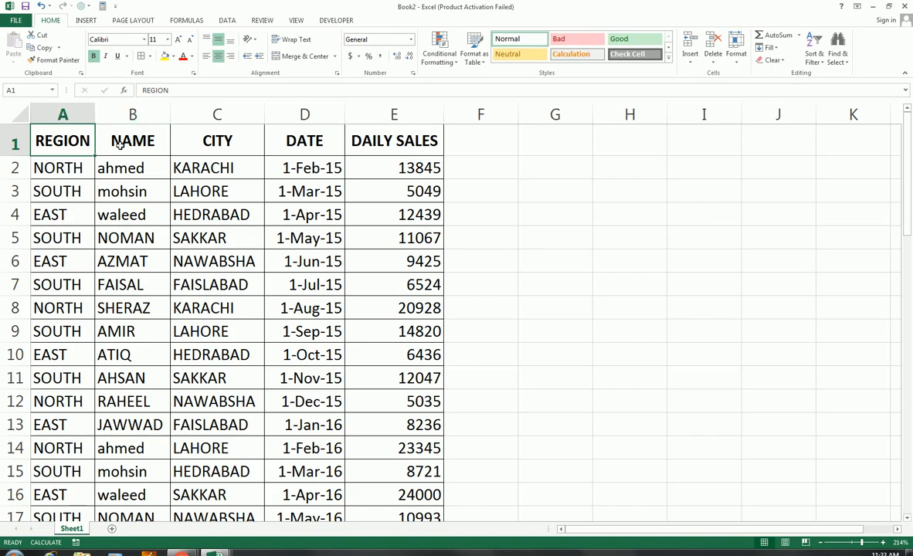
{"action": "left_click_drag", "start_coordinate": [64, 149], "coordinate": [399, 455]}
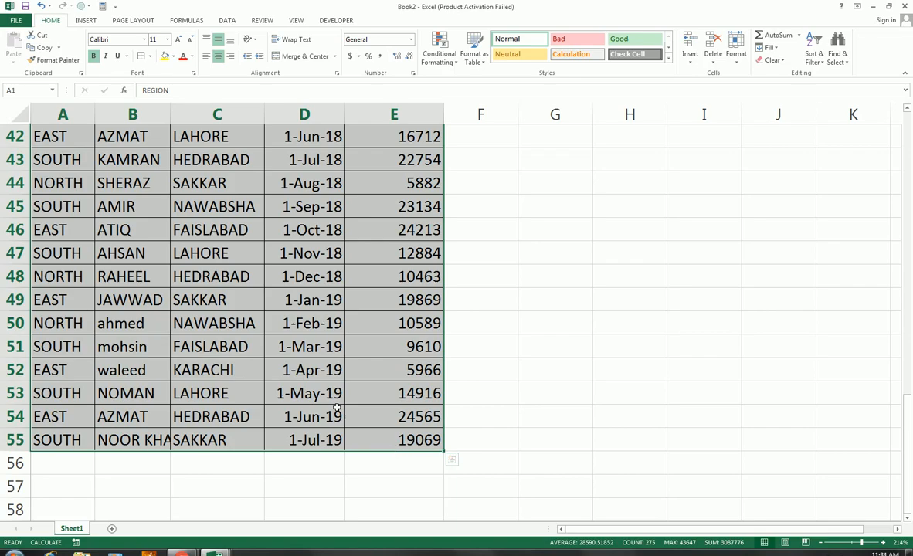
{"action": "scroll", "coordinate": [337, 407], "scroll_direction": "up", "scroll_amount": 14}
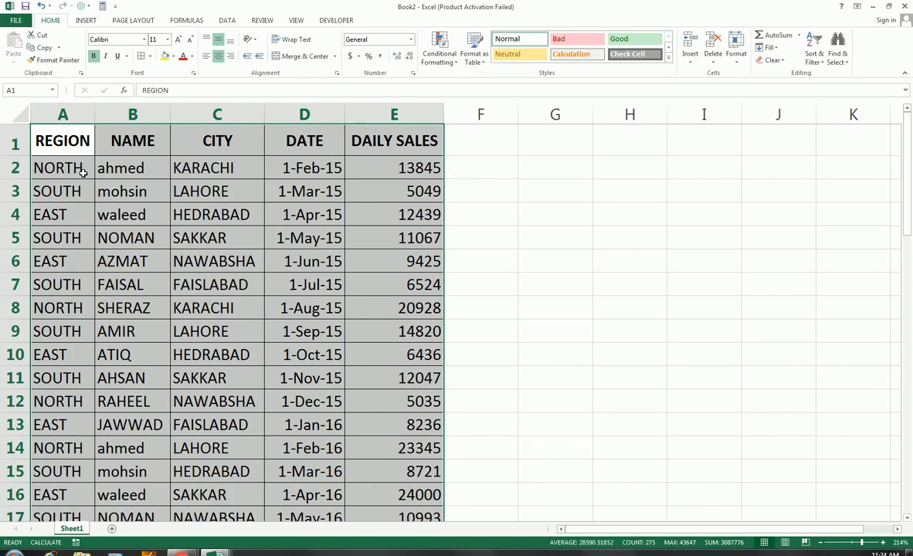
{"action": "key", "text": "ctrl+q"}
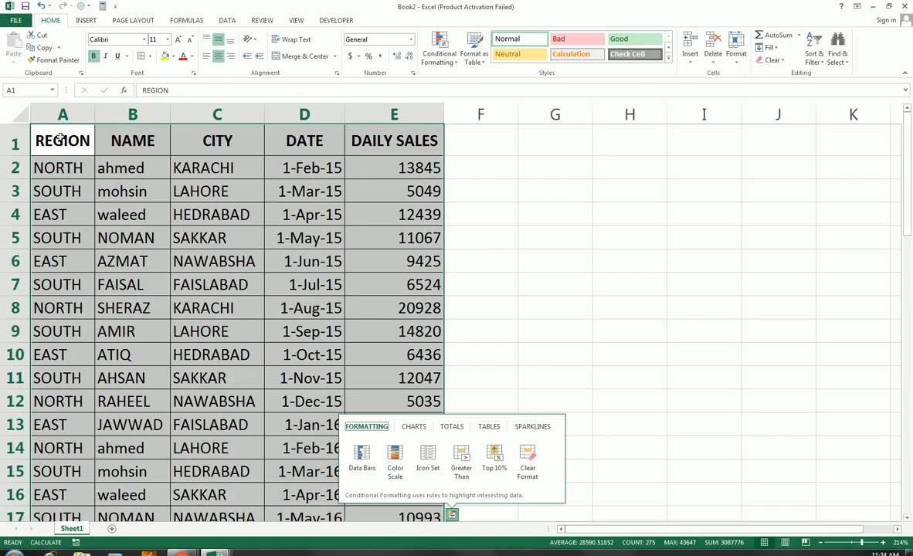
{"action": "left_click", "coordinate": [128, 171]}
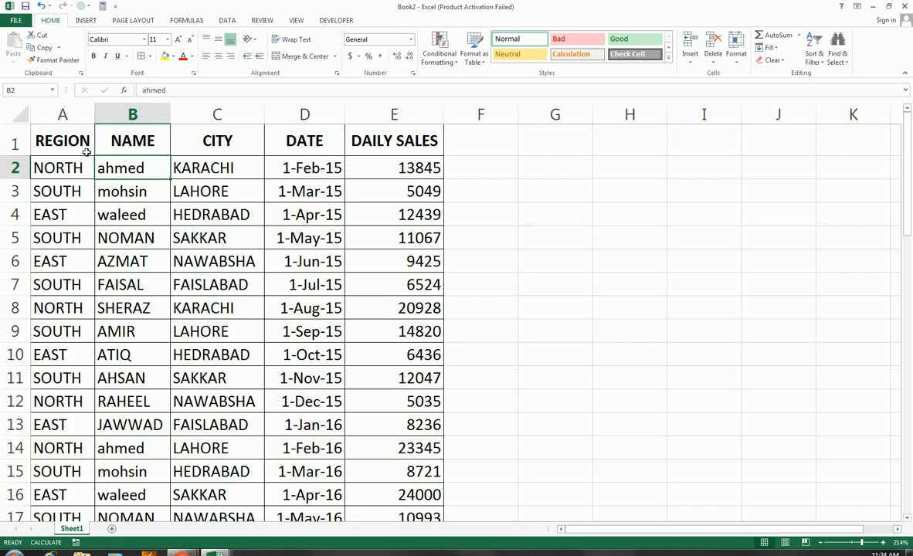
Select the whole sales data range A1:E55 on Sheet1, starting from the REGION header.
{"action": "left_click", "coordinate": [74, 133]}
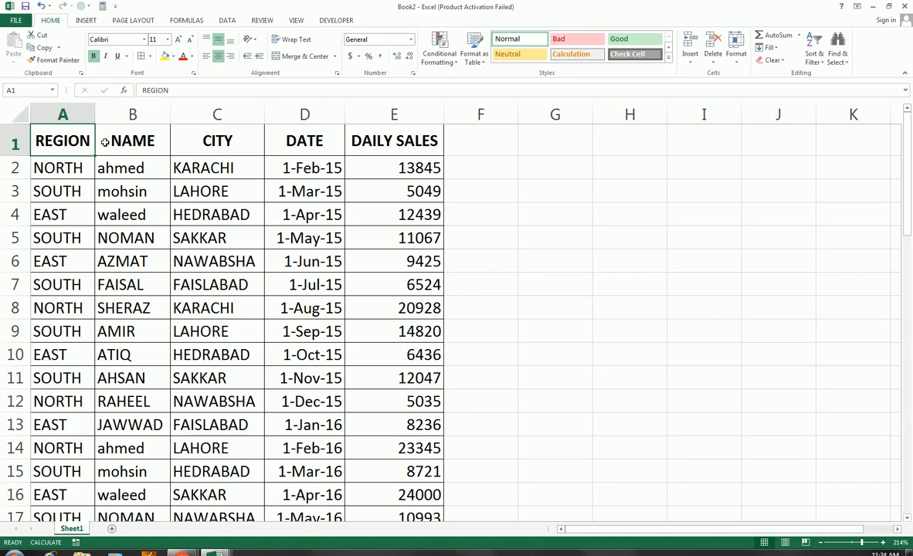
{"action": "key", "text": "ctrl+shift+Right"}
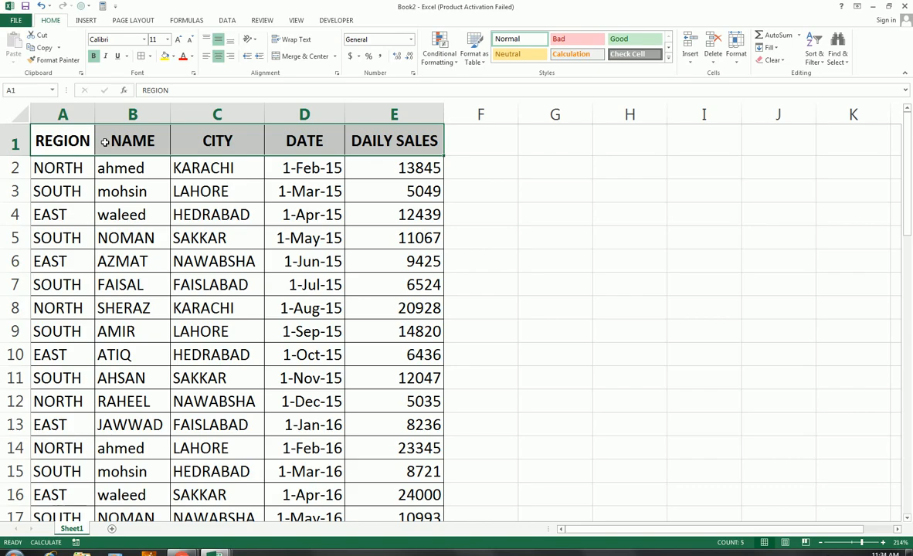
{"action": "key", "text": "ctrl+shift+Down"}
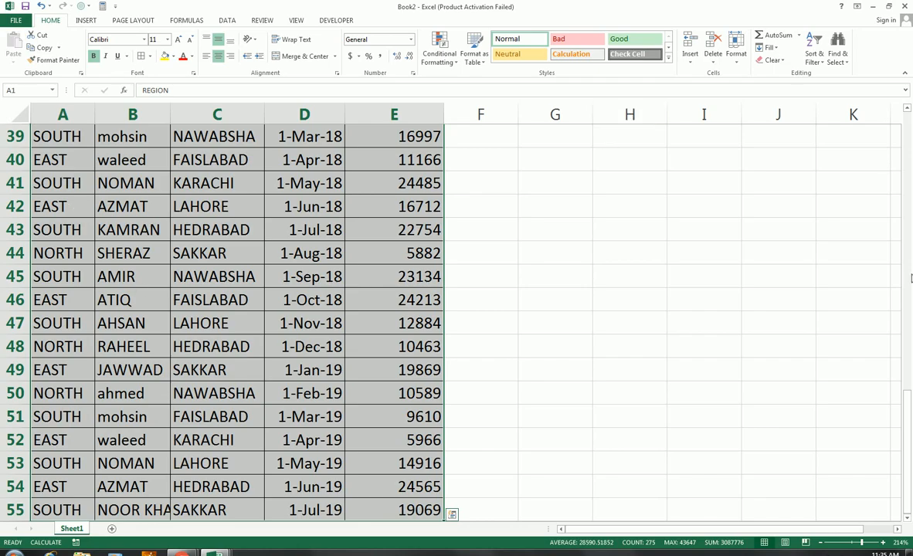
{"action": "scroll", "coordinate": [203, 301], "scroll_direction": "up", "scroll_amount": 11}
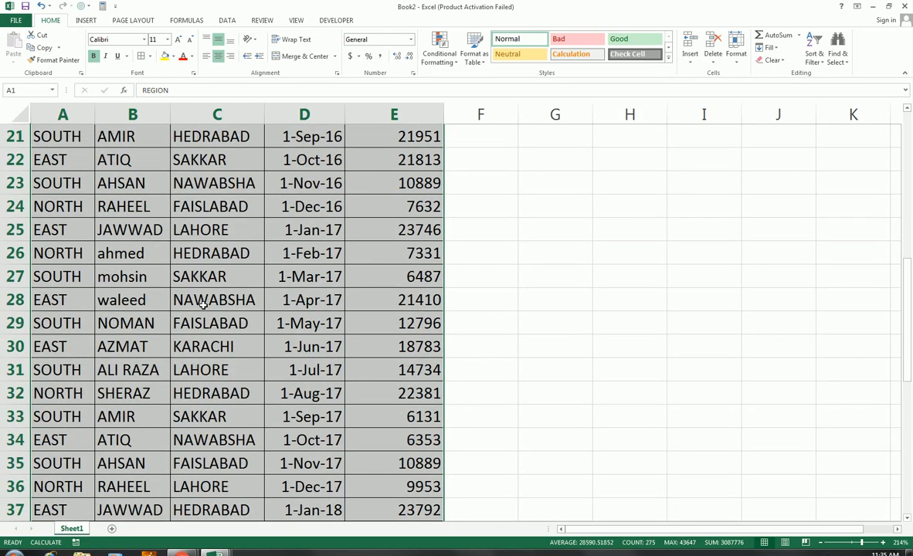
{"action": "scroll", "coordinate": [203, 301], "scroll_direction": "up", "scroll_amount": 2}
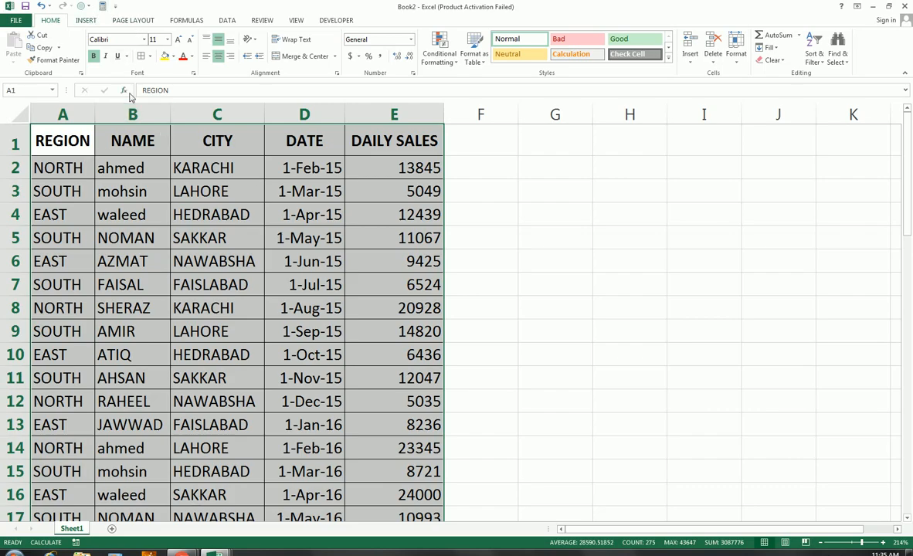
Create a PivotTable from the selected range Sheet1!$A$1:$E$55 in a new worksheet.
{"action": "left_click", "coordinate": [86, 21]}
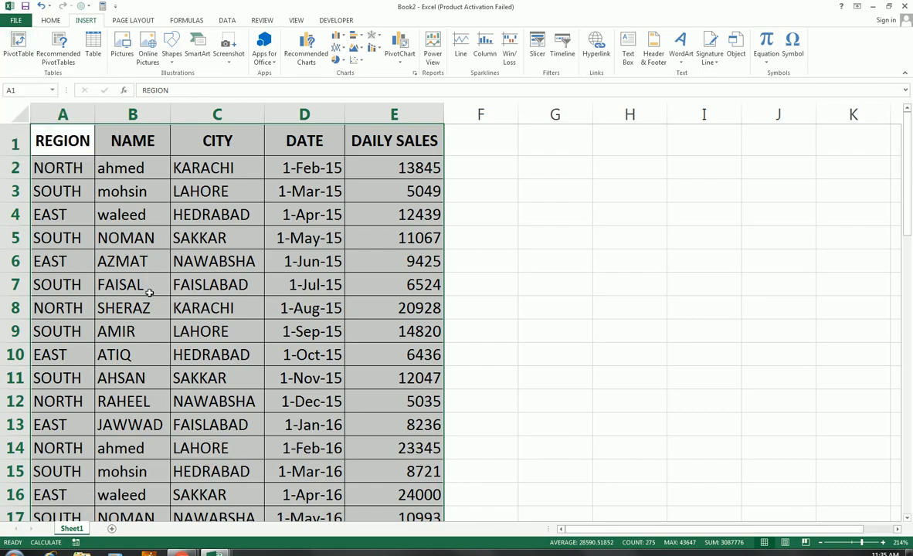
{"action": "key", "text": "ctrl+q"}
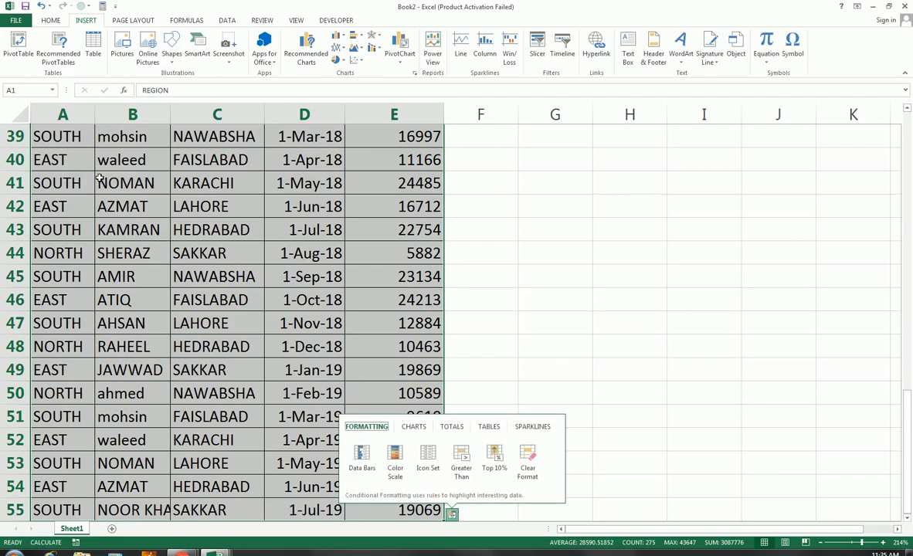
{"action": "left_click", "coordinate": [17, 46]}
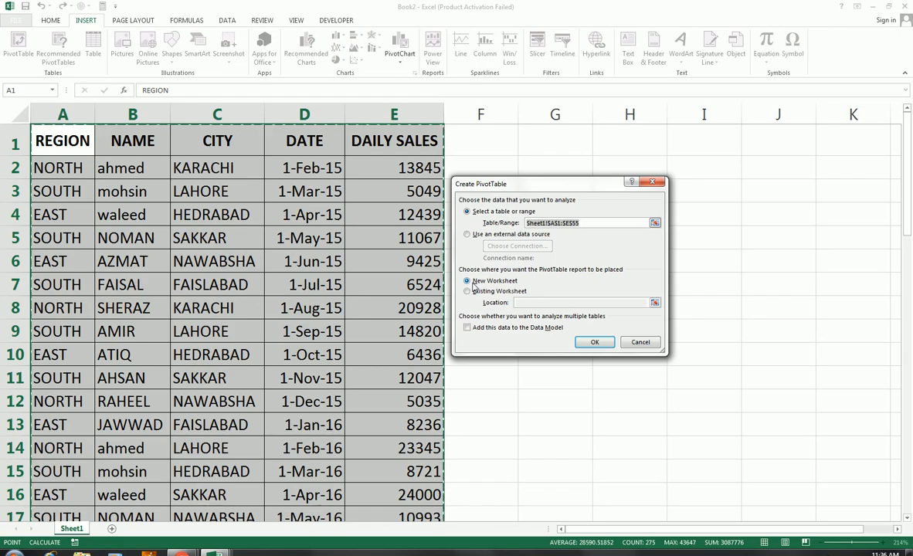
{"action": "left_click", "coordinate": [585, 344]}
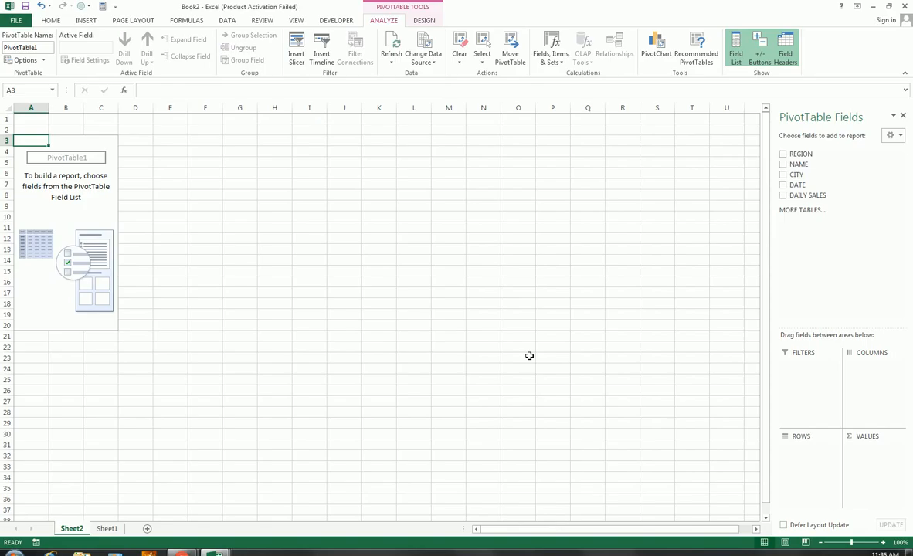
Build the PivotTable with REGION as rows and the sum of DAILY SALES as values.
{"action": "left_click_drag", "start_coordinate": [851, 543], "coordinate": [857, 542]}
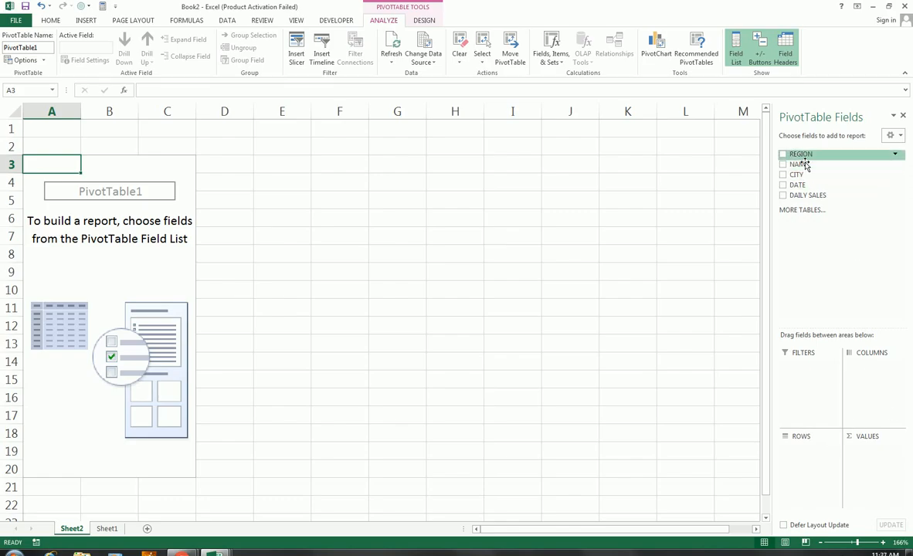
{"action": "left_click_drag", "start_coordinate": [802, 160], "coordinate": [823, 461]}
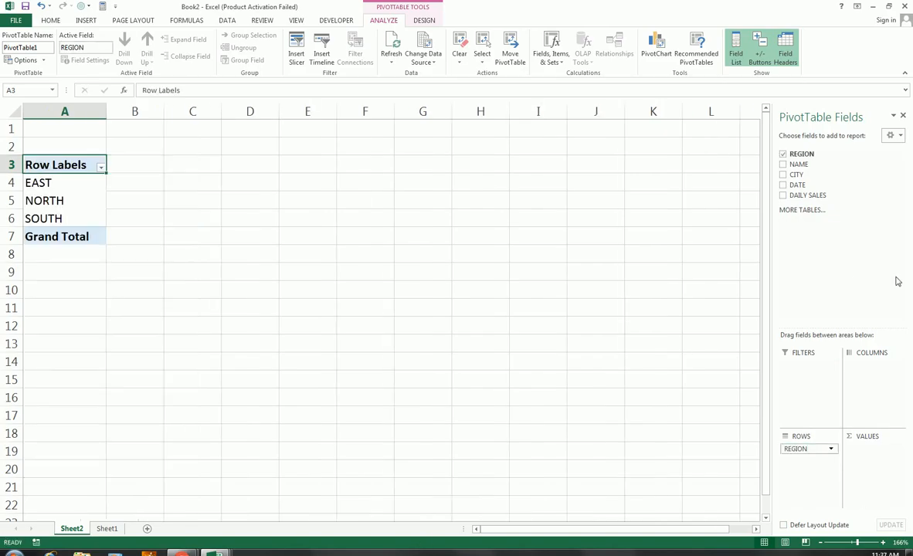
{"action": "left_click_drag", "start_coordinate": [802, 196], "coordinate": [869, 462]}
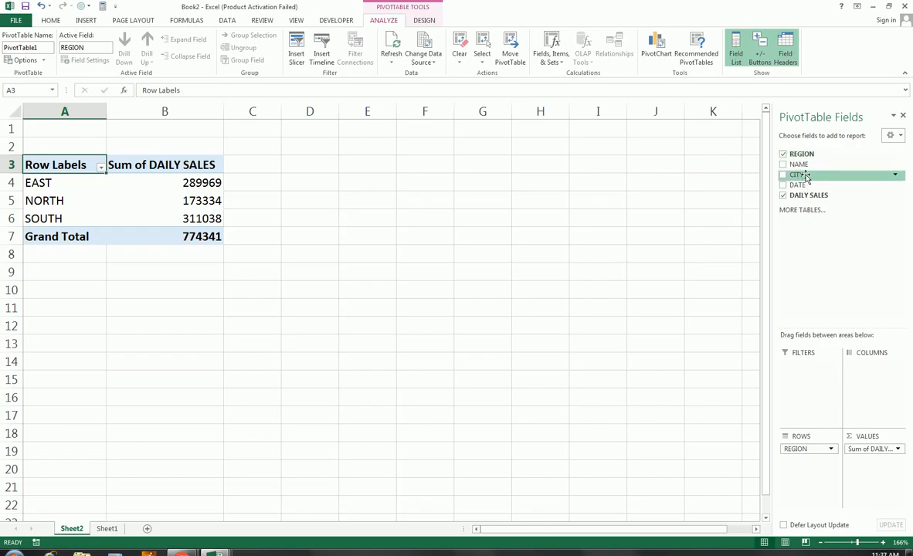
Try NAME as the PivotTable's column field, and remove it from the columns again.
{"action": "left_click_drag", "start_coordinate": [798, 166], "coordinate": [860, 395]}
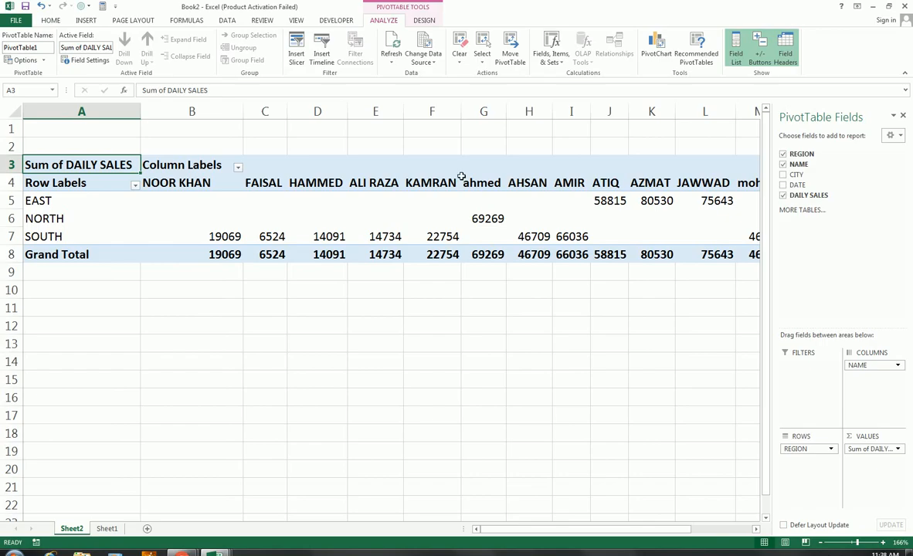
{"action": "left_click_drag", "start_coordinate": [870, 368], "coordinate": [780, 264]}
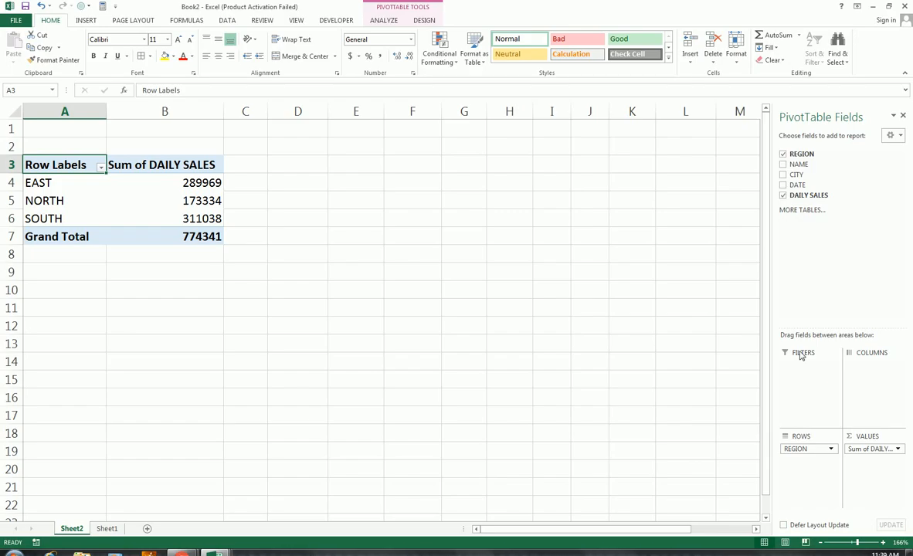
Check the NAME column in the Sheet1 source data and add NAME as a report filter to the PivotTable on Sheet2.
{"action": "left_click", "coordinate": [106, 528]}
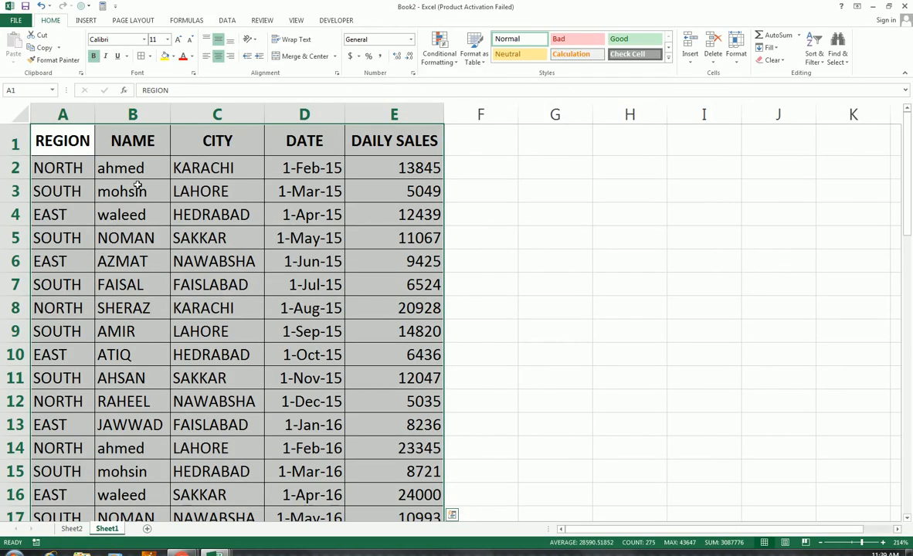
{"action": "left_click", "coordinate": [120, 168]}
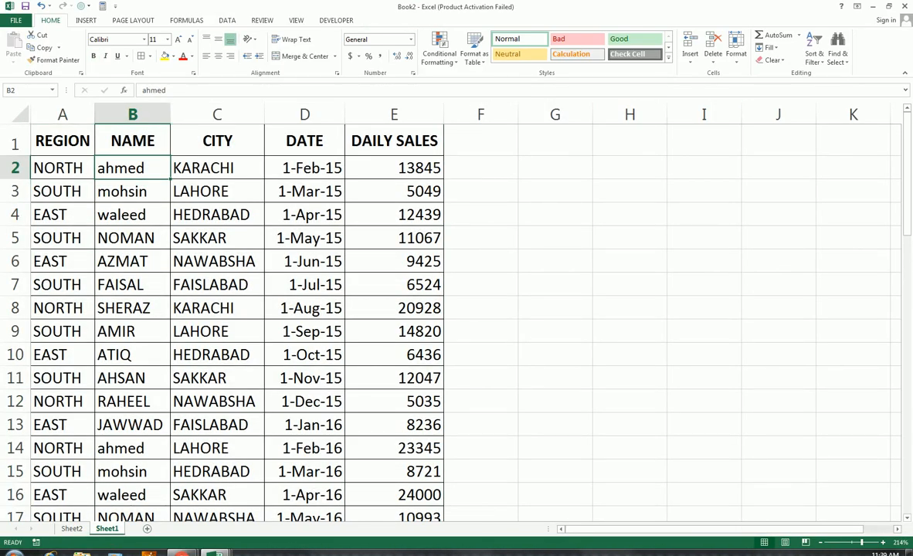
{"action": "left_click", "coordinate": [71, 528]}
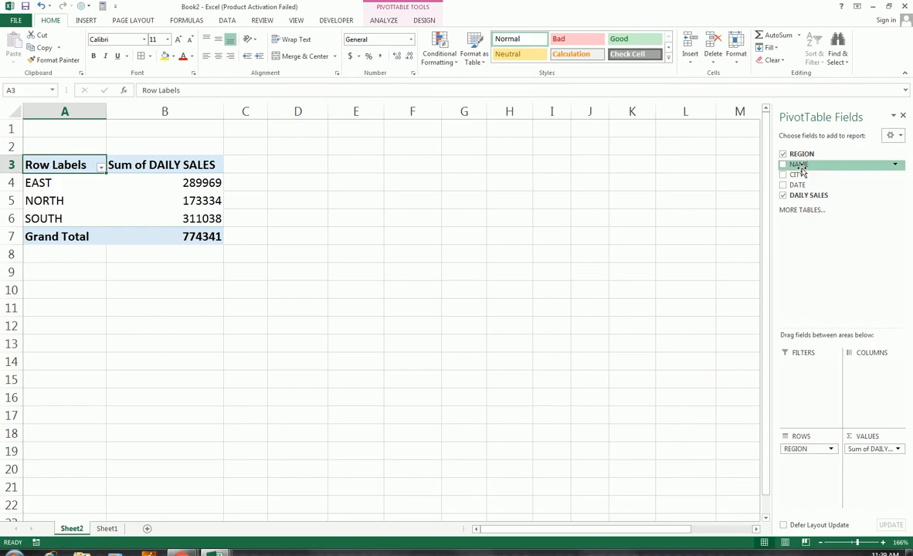
{"action": "left_click_drag", "start_coordinate": [801, 171], "coordinate": [809, 386]}
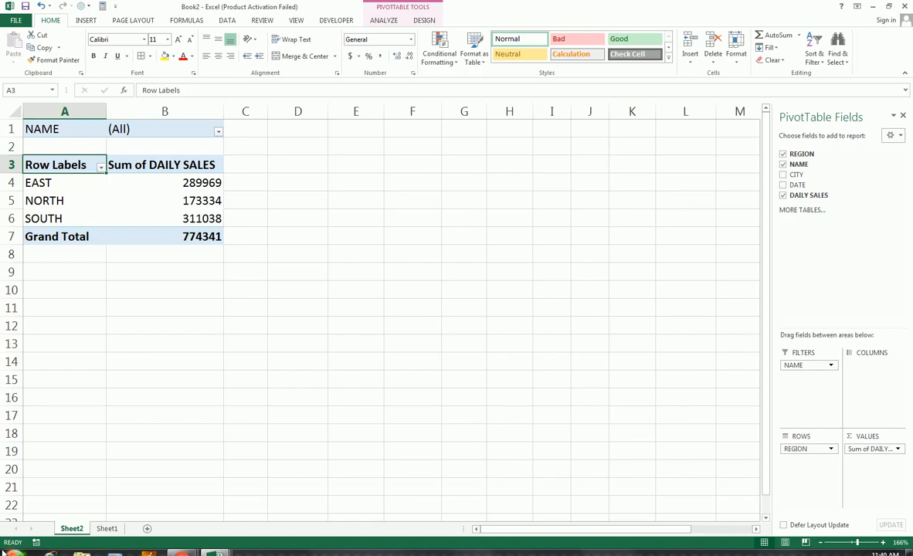
Enable multiple item selection in the NAME filter and show only the second person in its list.
{"action": "left_click", "coordinate": [218, 132]}
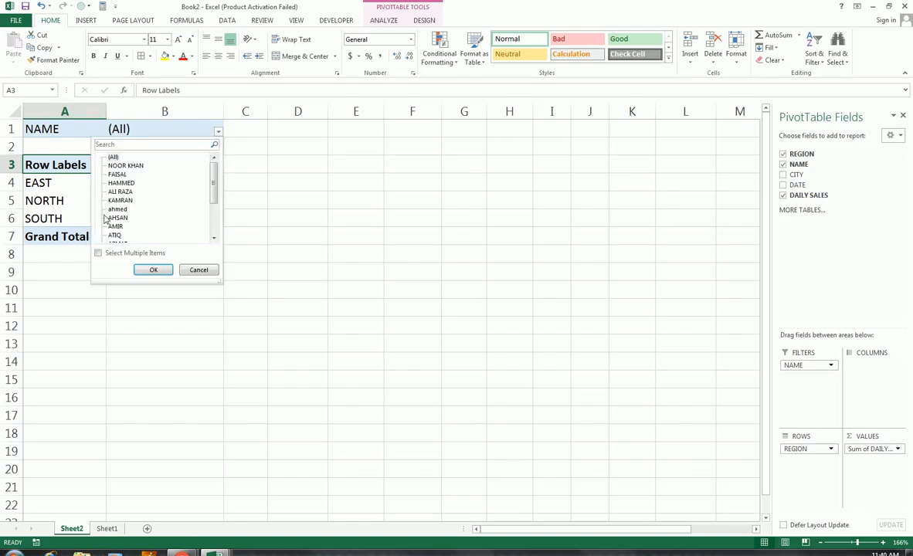
{"action": "left_click", "coordinate": [98, 254]}
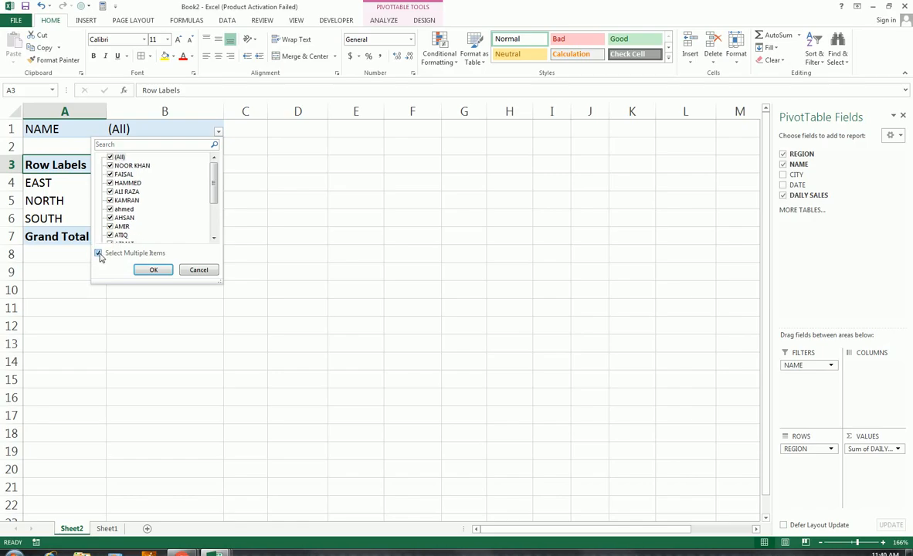
{"action": "left_click", "coordinate": [114, 158]}
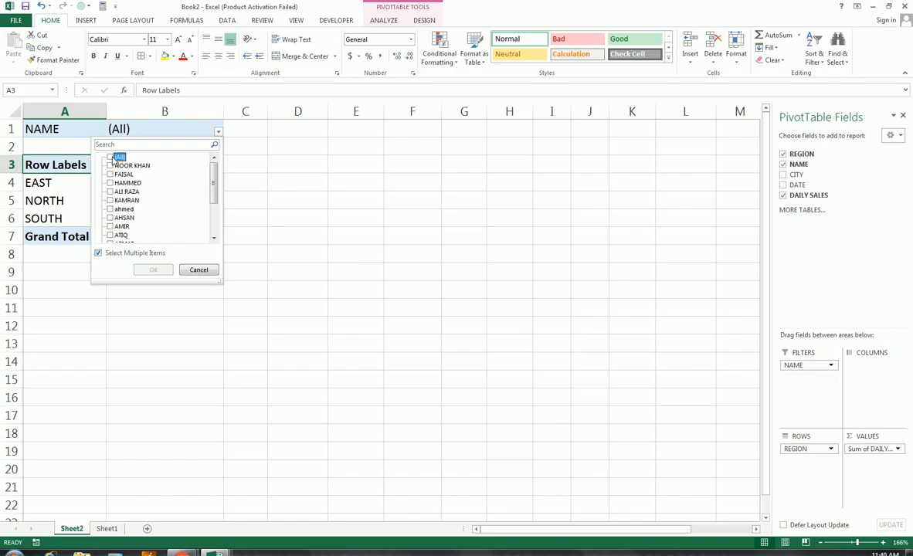
{"action": "left_click", "coordinate": [111, 175]}
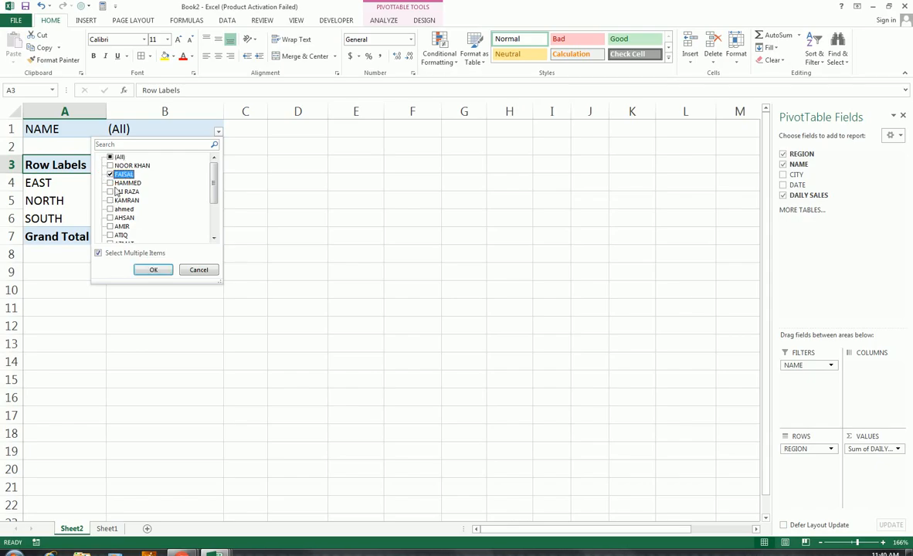
{"action": "left_click", "coordinate": [145, 270]}
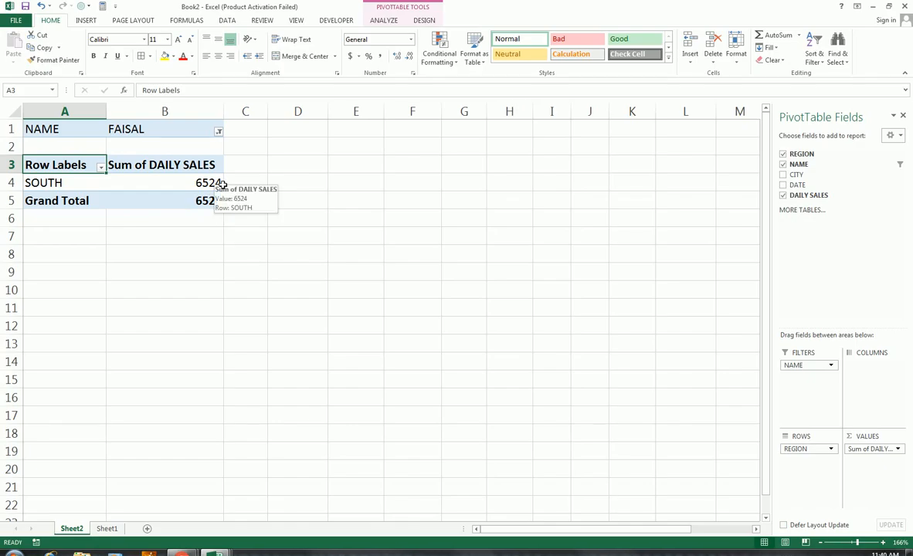
Change the NAME filter to show only the first person in its list.
{"action": "left_click", "coordinate": [220, 133]}
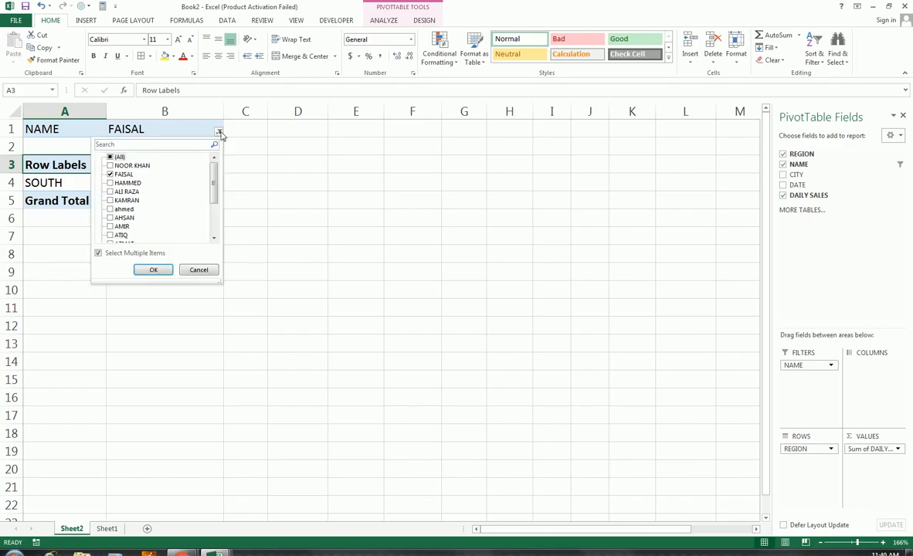
{"action": "left_click", "coordinate": [110, 158]}
{"action": "left_click", "coordinate": [110, 165]}
{"action": "left_click", "coordinate": [110, 157]}
{"action": "left_click", "coordinate": [110, 157]}
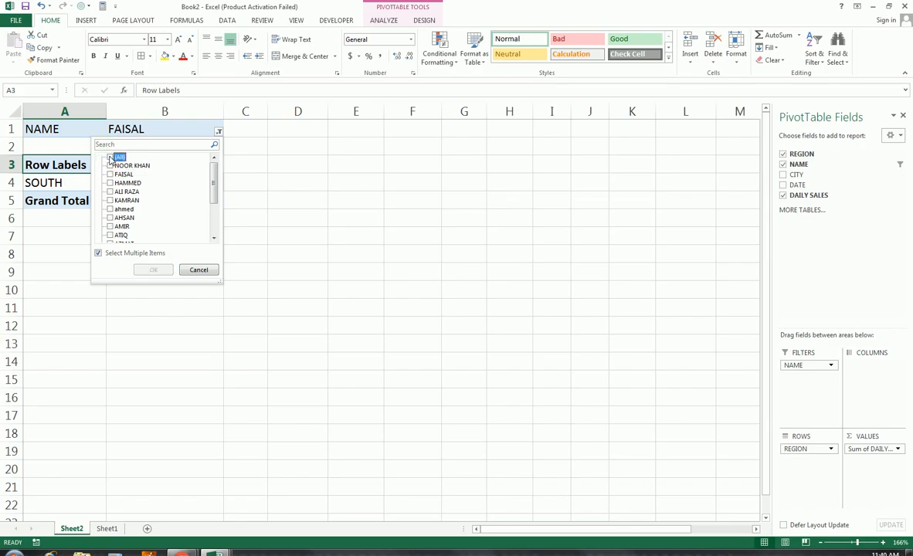
{"action": "left_click", "coordinate": [110, 166]}
{"action": "left_click", "coordinate": [161, 268]}
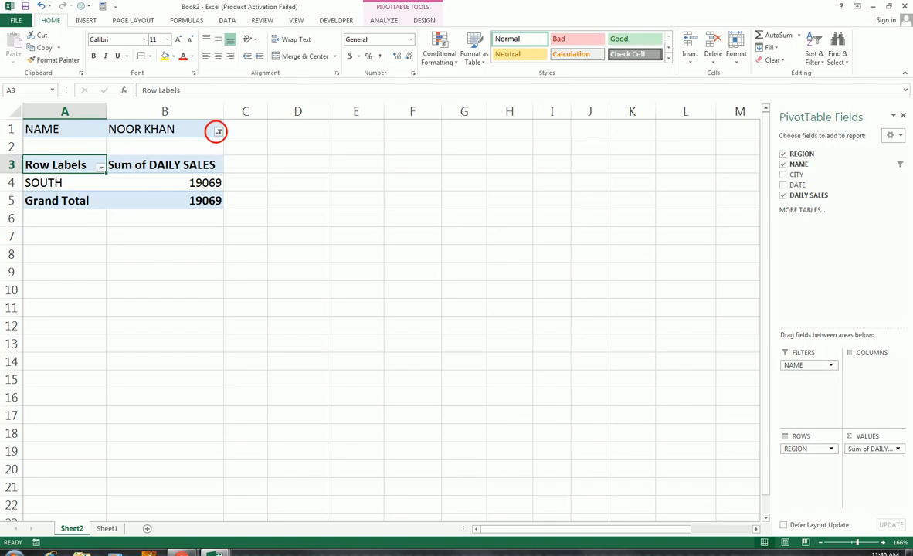
Reset the NAME filter to include all names in the PivotTable.
{"action": "left_click", "coordinate": [218, 133]}
{"action": "left_click", "coordinate": [109, 157]}
{"action": "left_click", "coordinate": [152, 270]}
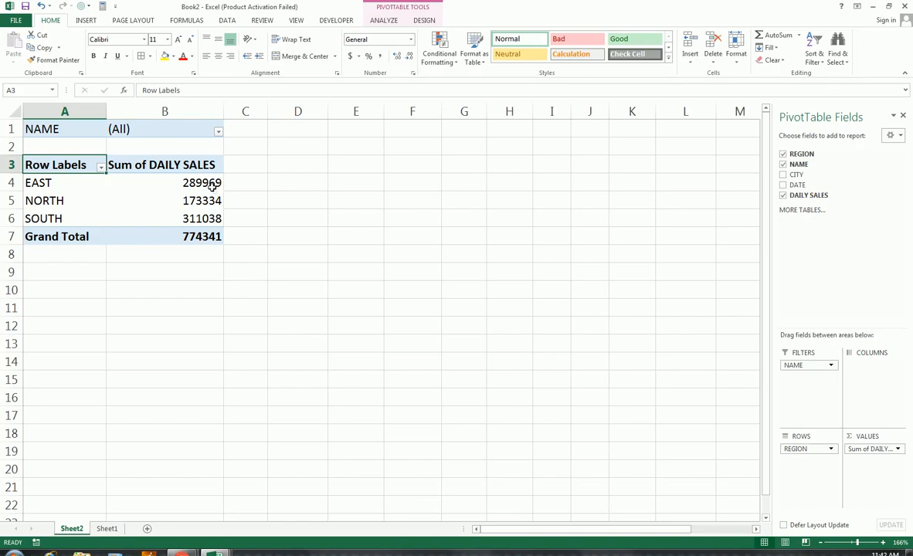
Show the PivotTable's daily sales values as % of Column Total.
{"action": "mouse_move", "coordinate": [208, 183]}
{"action": "left_click", "coordinate": [199, 185]}
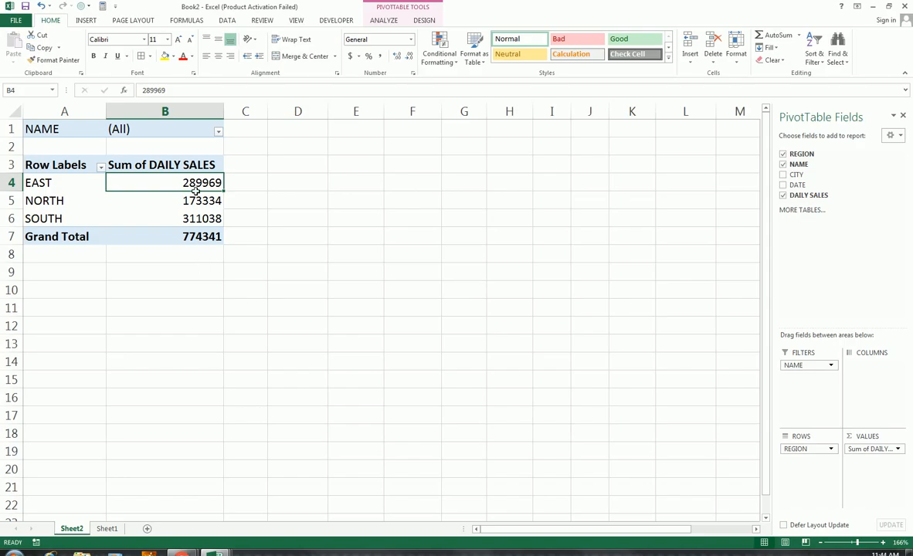
{"action": "mouse_move", "coordinate": [195, 191]}
{"action": "right_click", "coordinate": [177, 186]}
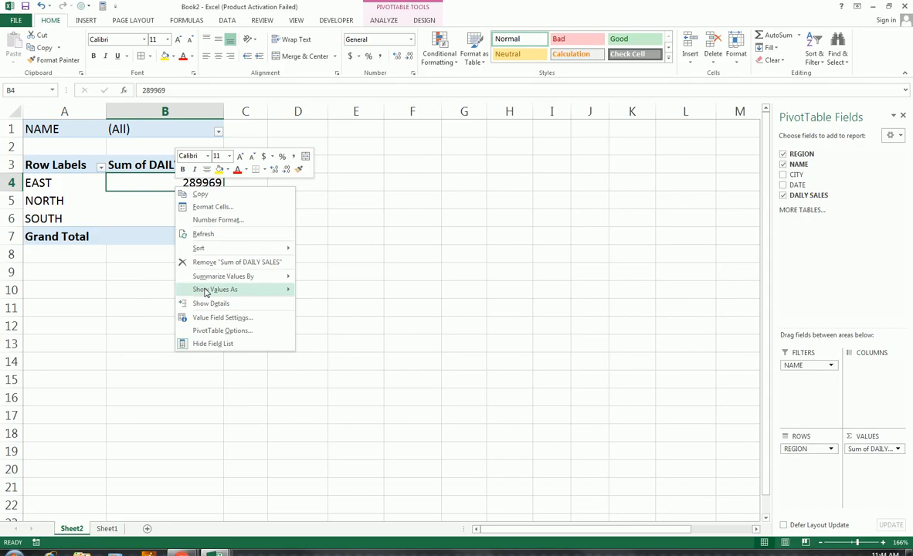
{"action": "mouse_move", "coordinate": [214, 289]}
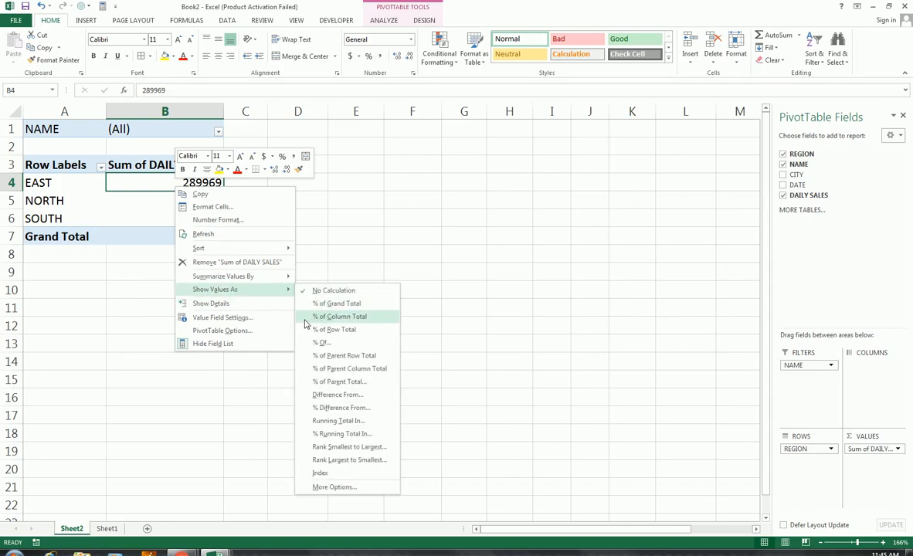
{"action": "left_click", "coordinate": [340, 317]}
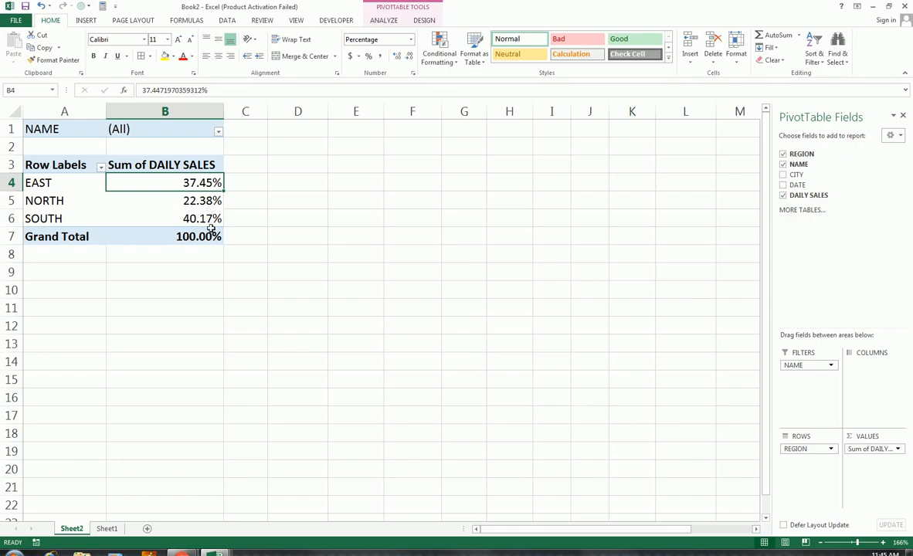
Format the PivotTable values in B4:B7, including the grand total, as Percentage with 0 decimal places.
{"action": "left_click", "coordinate": [409, 60]}
{"action": "left_click_drag", "start_coordinate": [158, 186], "coordinate": [173, 237]}
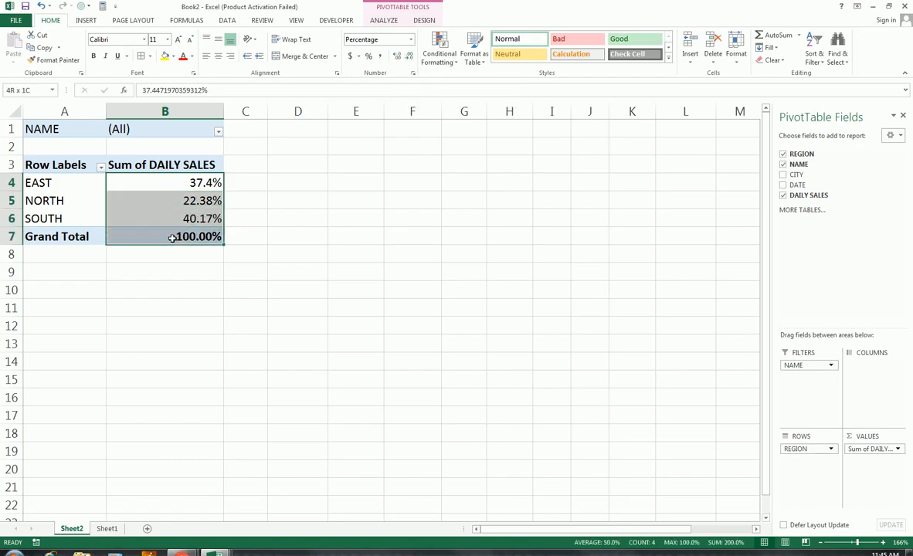
{"action": "right_click", "coordinate": [184, 189]}
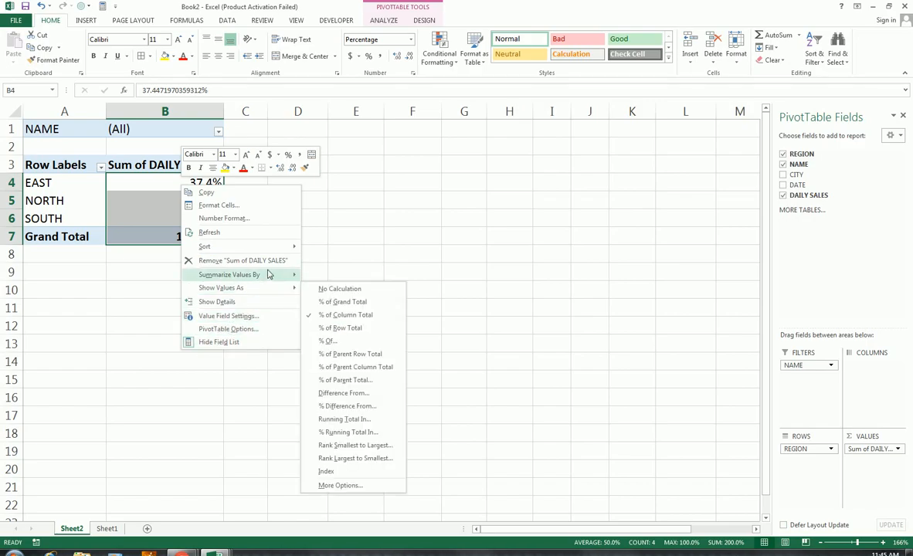
{"action": "left_click", "coordinate": [251, 218]}
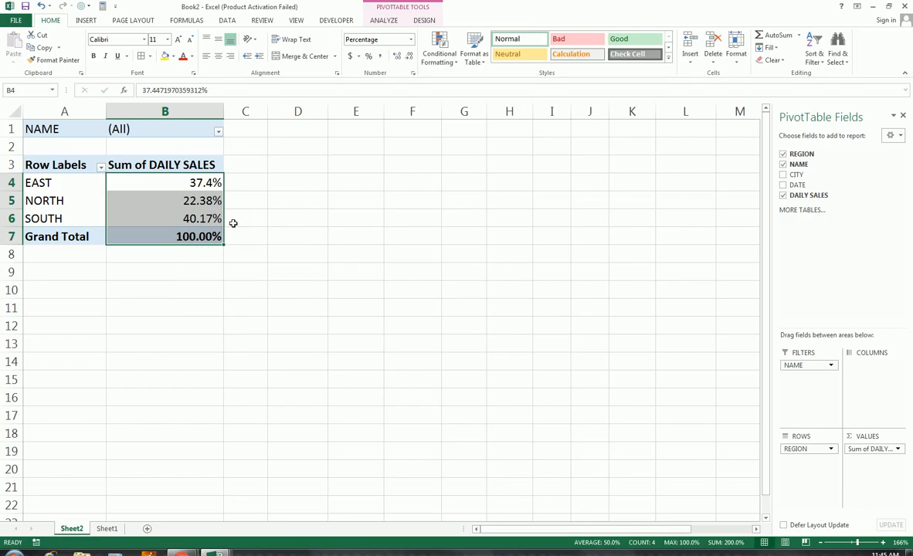
{"action": "left_click_drag", "start_coordinate": [196, 95], "coordinate": [415, 145]}
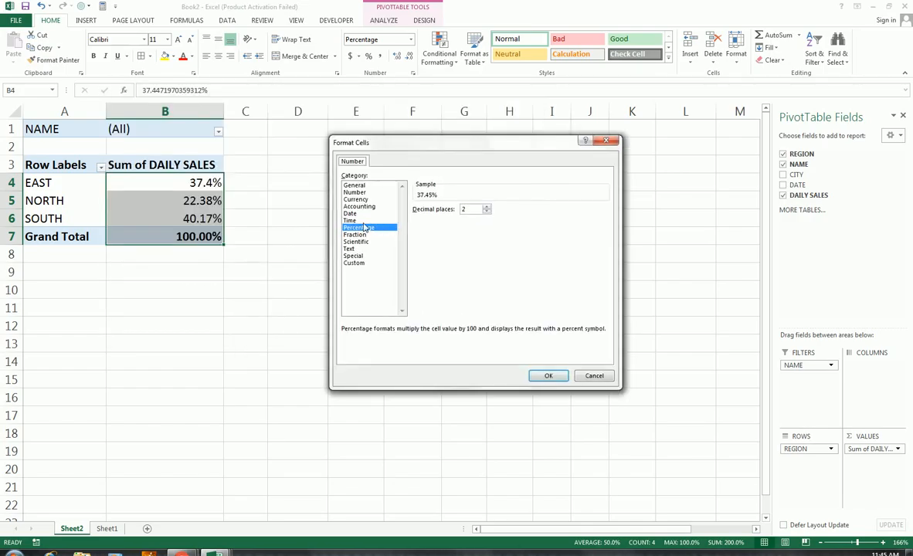
{"action": "double_click", "coordinate": [464, 208]}
{"action": "type", "text": "0"}
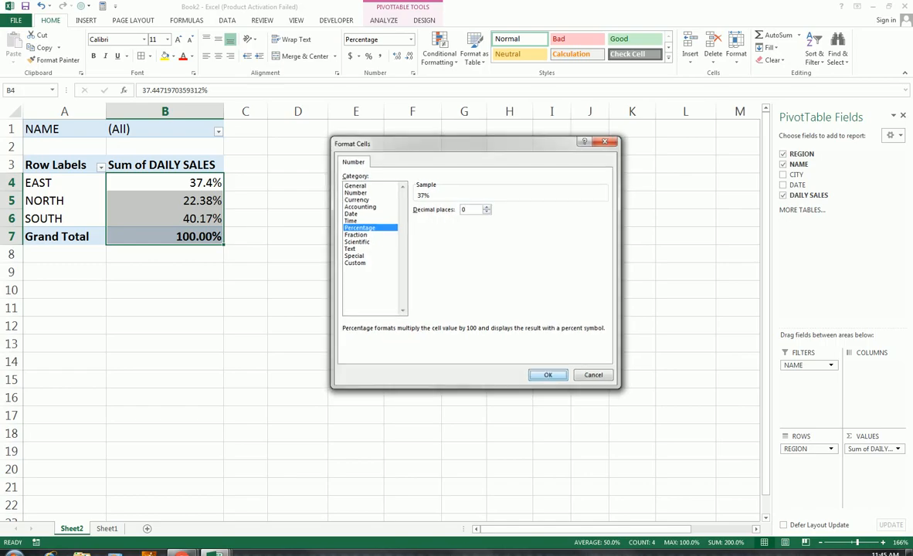
{"action": "left_click", "coordinate": [542, 377]}
{"action": "left_click", "coordinate": [229, 278]}
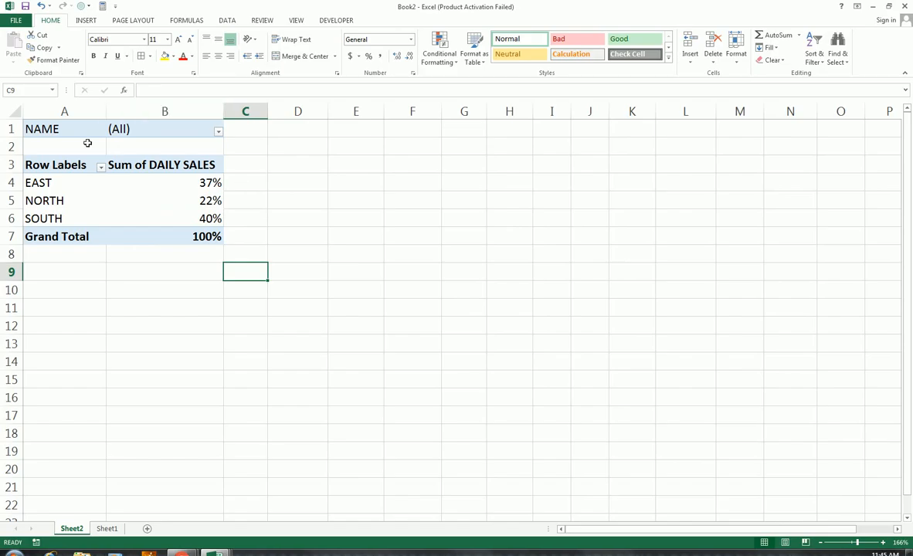
Filter the PivotTable by NAME to show only the twelfth person in the list.
{"action": "left_click", "coordinate": [219, 132]}
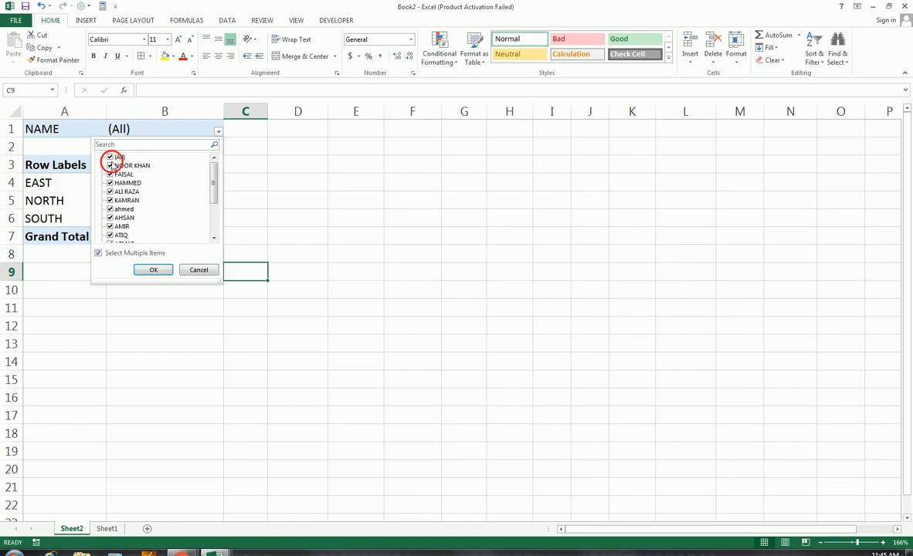
{"action": "left_click", "coordinate": [112, 157]}
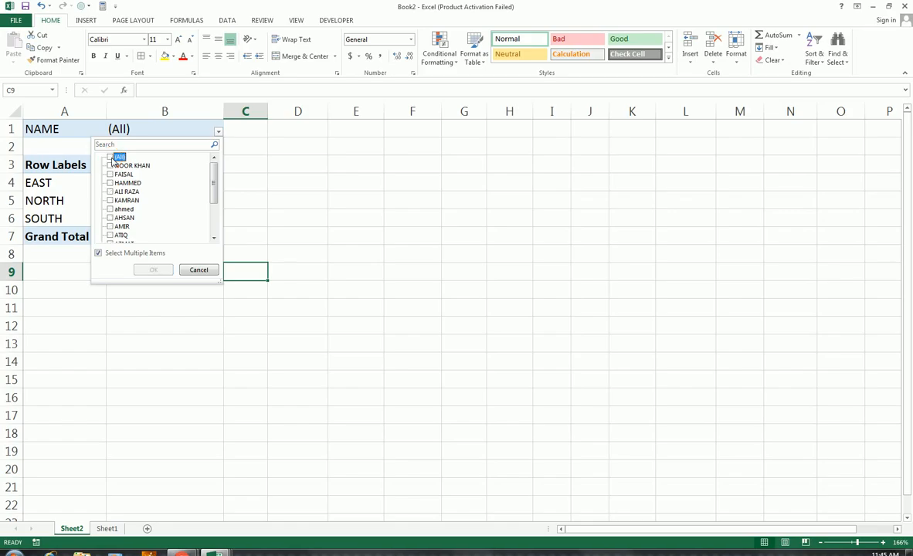
{"action": "left_click_drag", "start_coordinate": [213, 187], "coordinate": [215, 202]}
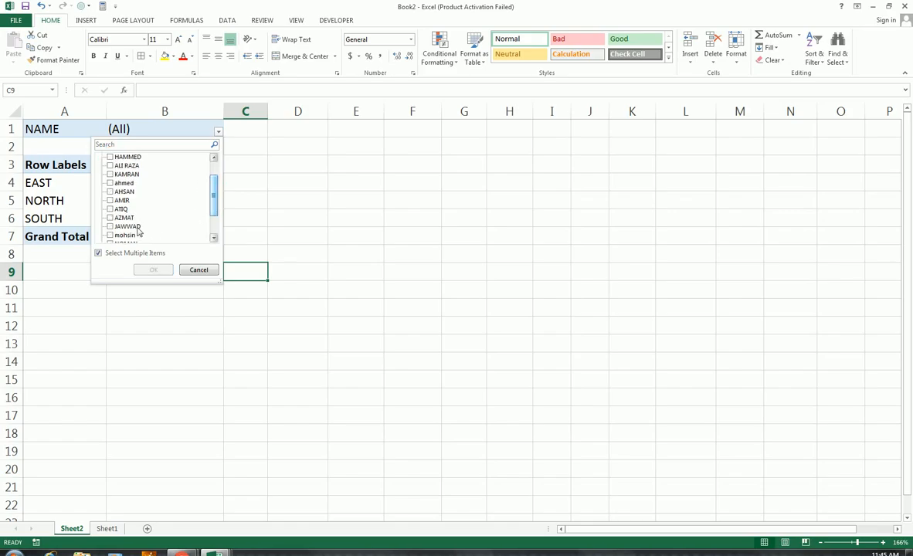
{"action": "left_click", "coordinate": [158, 270]}
{"action": "left_click", "coordinate": [109, 235]}
{"action": "left_click", "coordinate": [153, 269]}
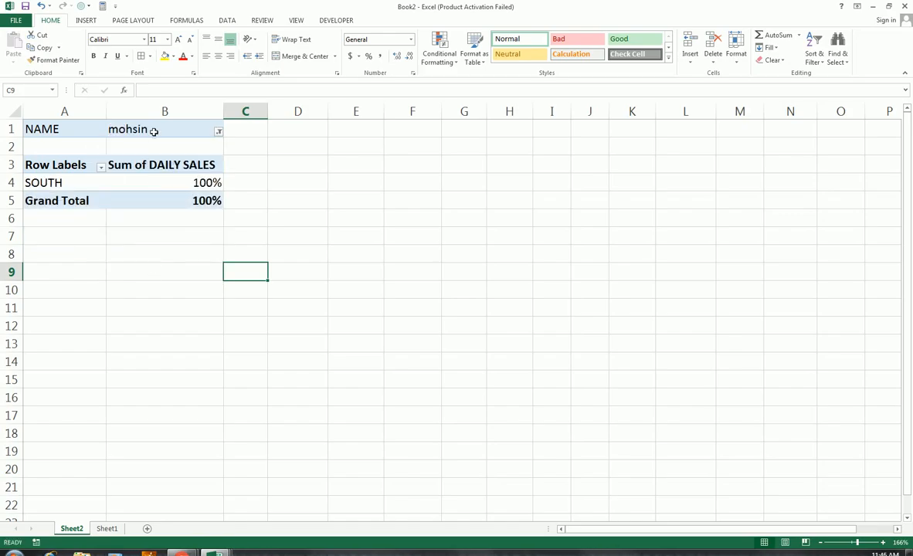
Change the NAME filter to show only the sixth person in its list.
{"action": "left_click", "coordinate": [218, 132]}
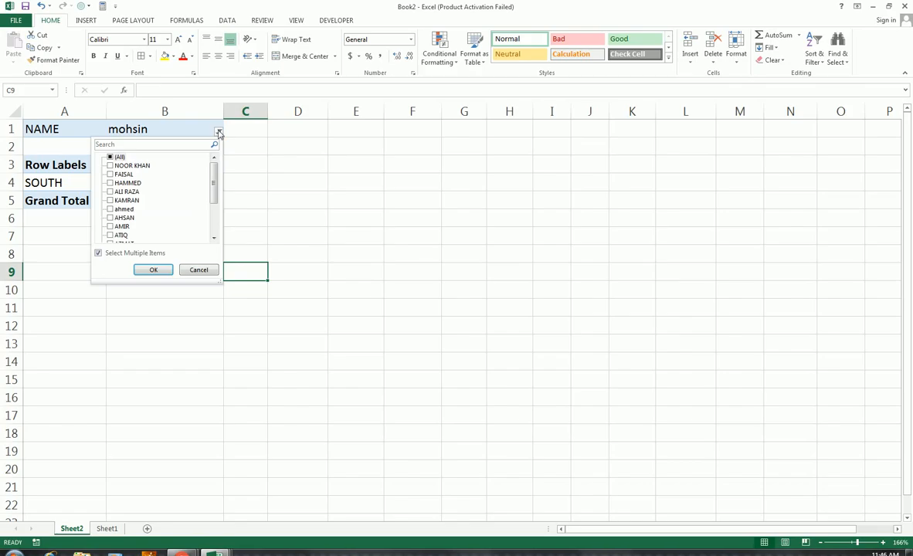
{"action": "left_click", "coordinate": [111, 157]}
{"action": "left_click", "coordinate": [111, 174]}
{"action": "left_click", "coordinate": [110, 165]}
{"action": "left_click", "coordinate": [111, 156]}
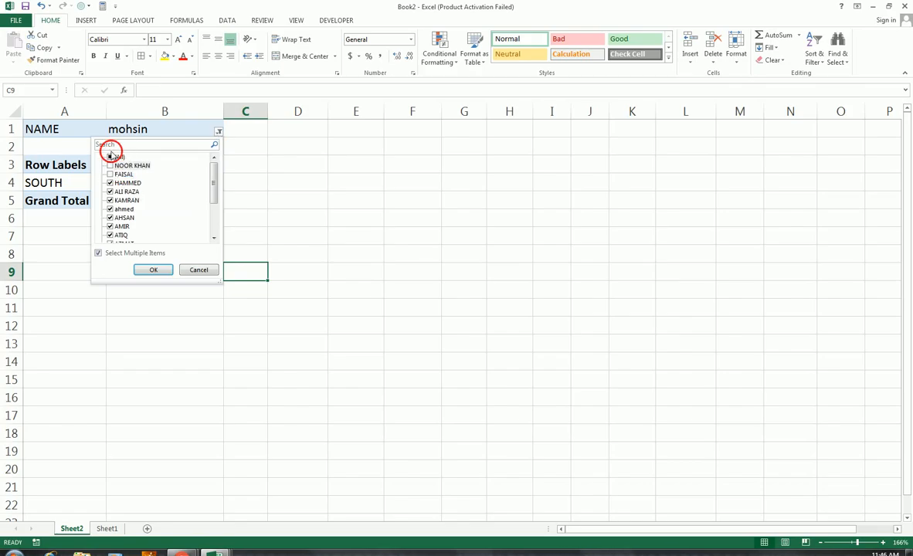
{"action": "left_click", "coordinate": [111, 165]}
{"action": "left_click", "coordinate": [110, 157]}
{"action": "left_click", "coordinate": [110, 166]}
{"action": "left_click", "coordinate": [111, 156]}
{"action": "left_click", "coordinate": [111, 157]}
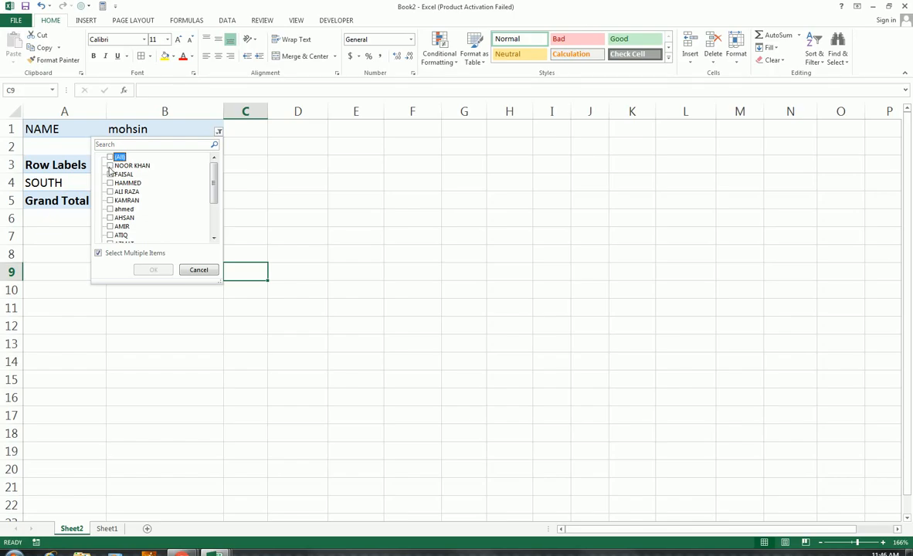
{"action": "left_click", "coordinate": [110, 173]}
{"action": "left_click", "coordinate": [111, 183]}
{"action": "left_click", "coordinate": [110, 184]}
{"action": "left_click", "coordinate": [111, 174]}
{"action": "left_click", "coordinate": [111, 209]}
{"action": "left_click", "coordinate": [151, 269]}
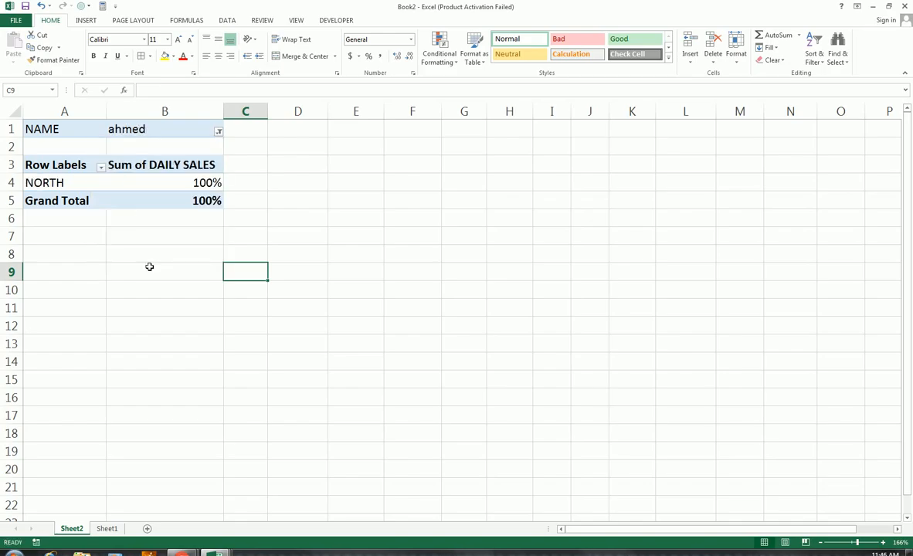
Leave the row label filter as it is and reset the NAME filter to include all names.
{"action": "left_click", "coordinate": [103, 168]}
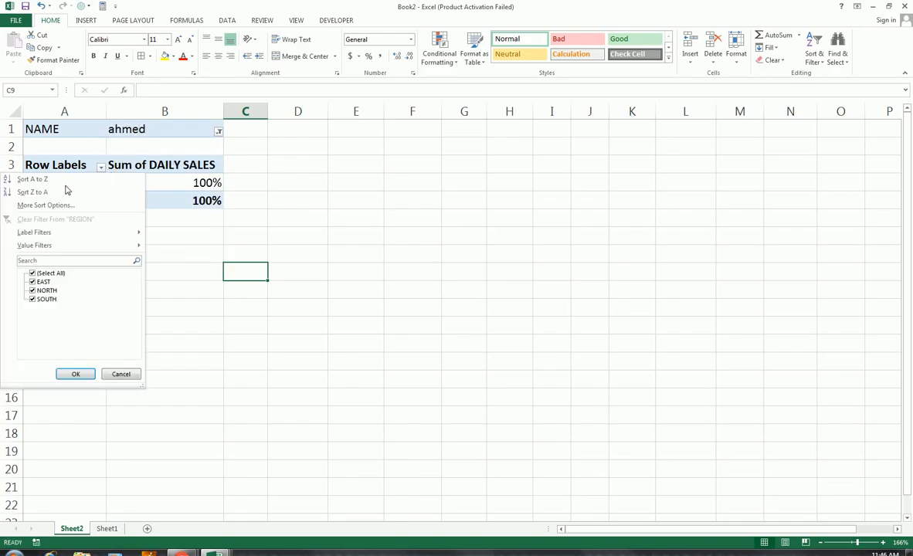
{"action": "left_click", "coordinate": [128, 373]}
{"action": "left_click", "coordinate": [218, 132]}
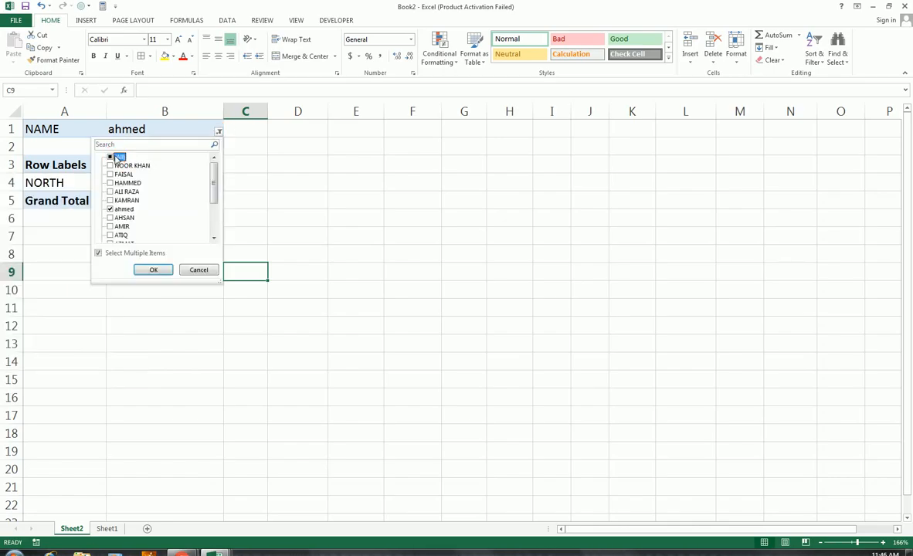
{"action": "left_click", "coordinate": [110, 158]}
{"action": "left_click", "coordinate": [152, 270]}
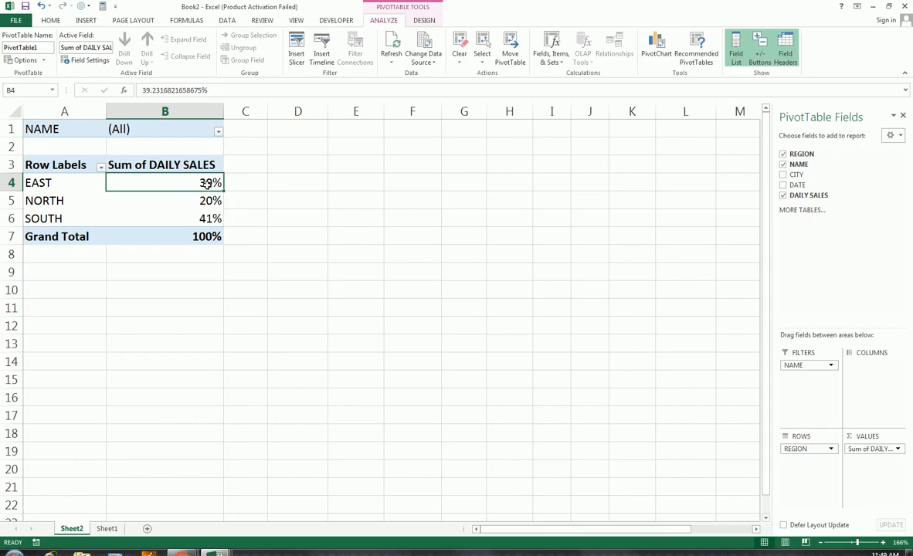
Restrict the NAME filter to the seventh person in its list.
{"action": "left_click", "coordinate": [218, 131]}
{"action": "left_click", "coordinate": [111, 158]}
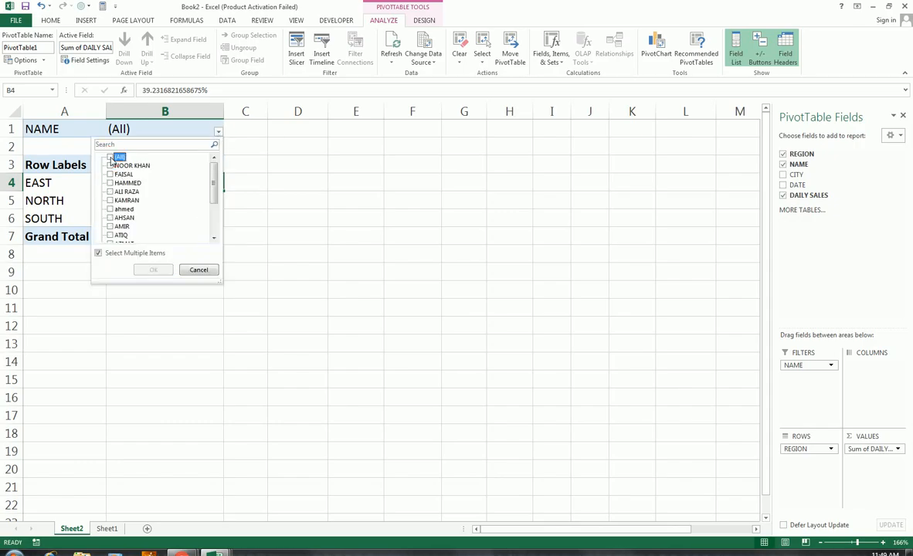
{"action": "left_click", "coordinate": [111, 218]}
{"action": "left_click", "coordinate": [151, 271]}
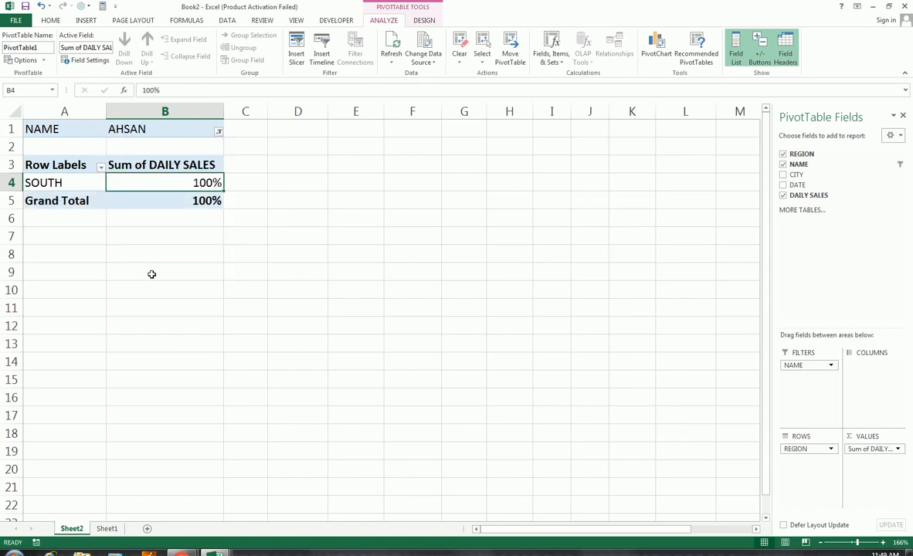
Clear the single-person NAME filter so that all names are included.
{"action": "left_click", "coordinate": [218, 133]}
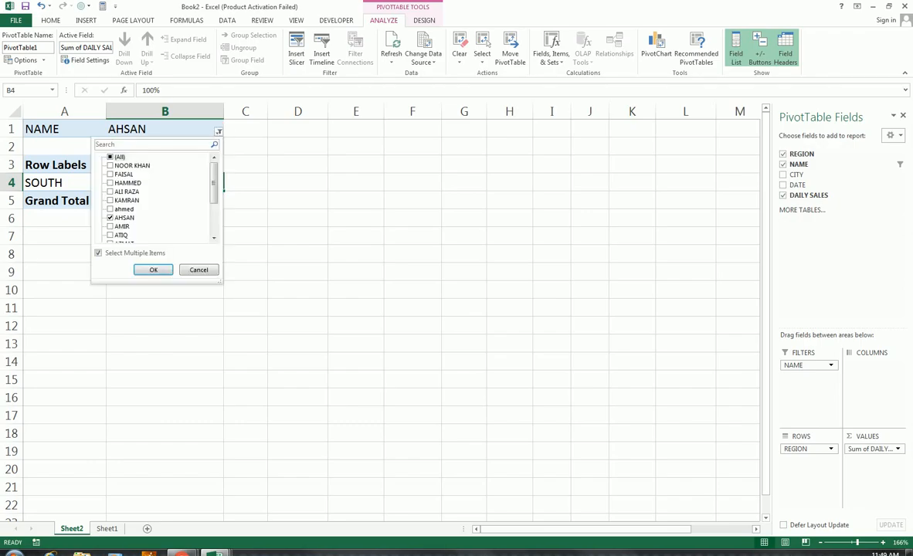
{"action": "left_click", "coordinate": [112, 159]}
{"action": "left_click", "coordinate": [152, 269]}
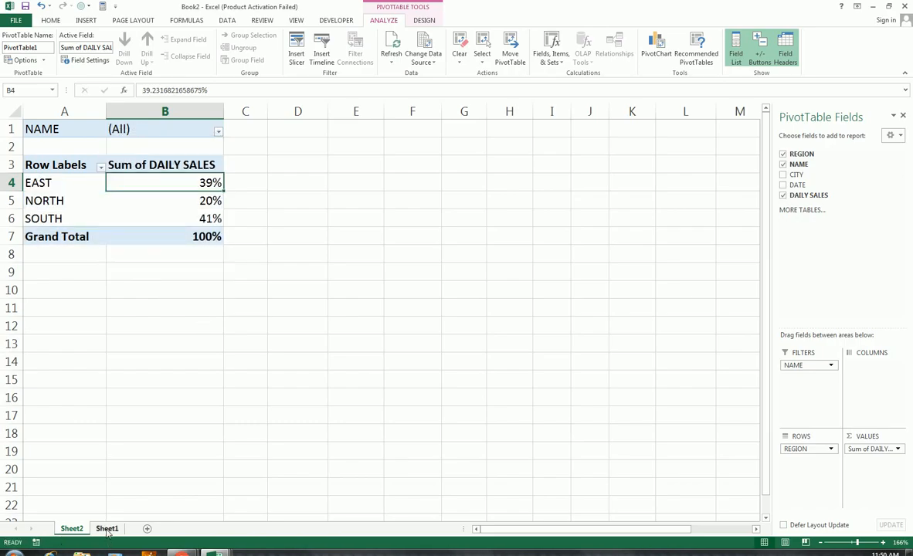
Review the Sheet1 source data and filter the PivotTable on Sheet2 to only the first person in the NAME list.
{"action": "left_click", "coordinate": [106, 529]}
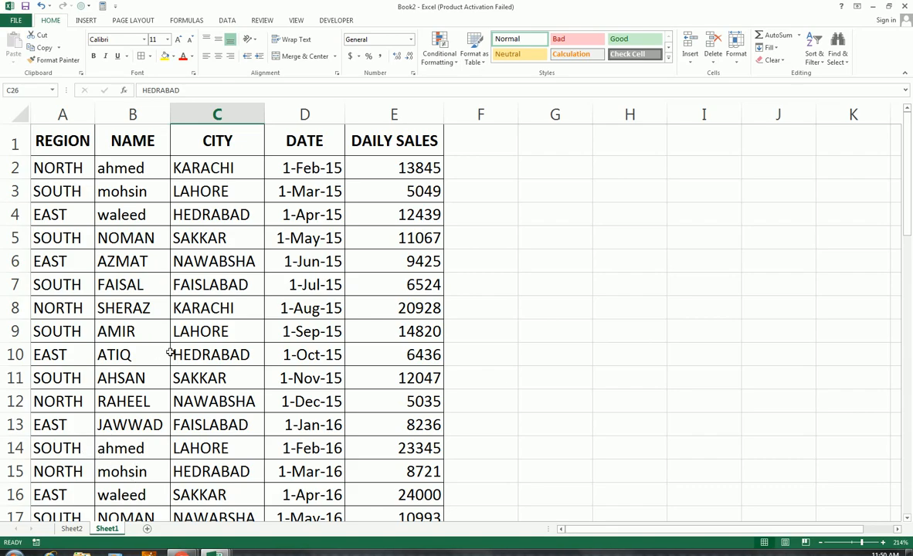
{"action": "left_click", "coordinate": [72, 528]}
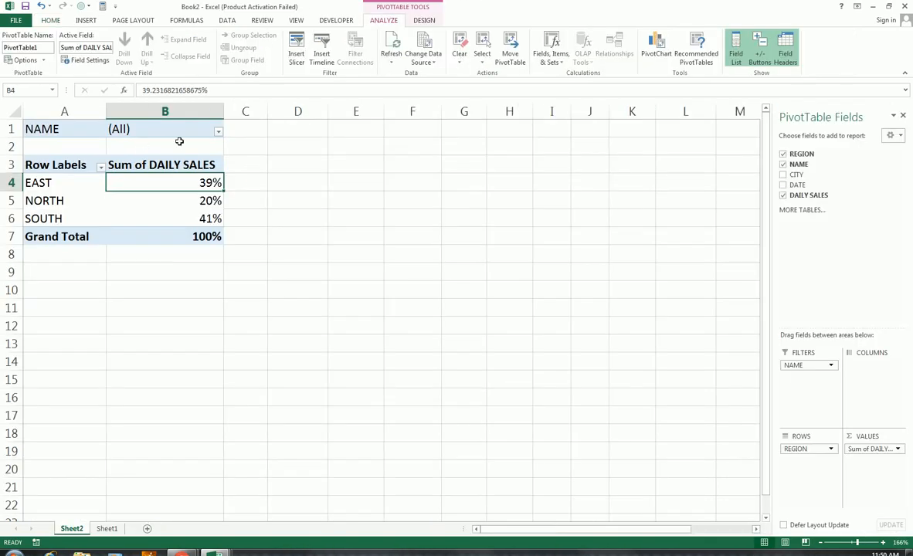
{"action": "left_click", "coordinate": [218, 132]}
{"action": "left_click", "coordinate": [110, 157]}
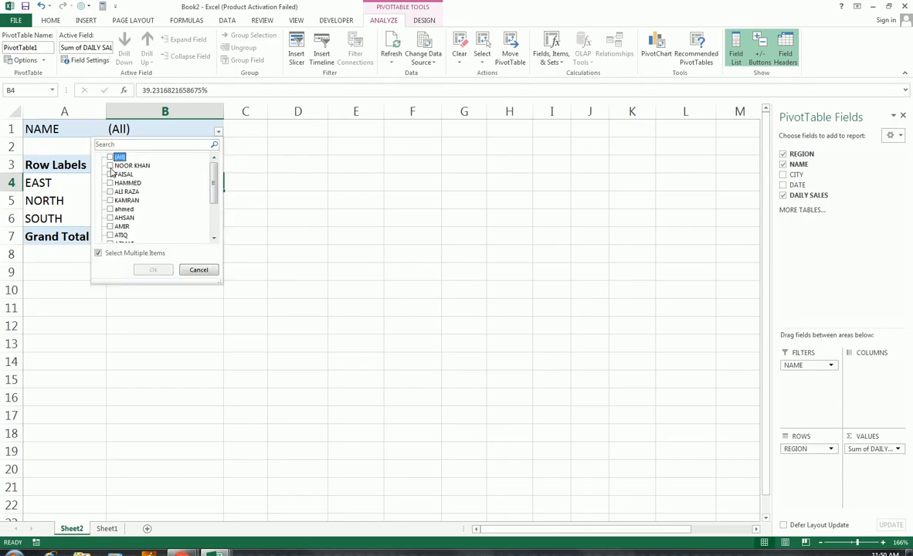
{"action": "left_click", "coordinate": [111, 166]}
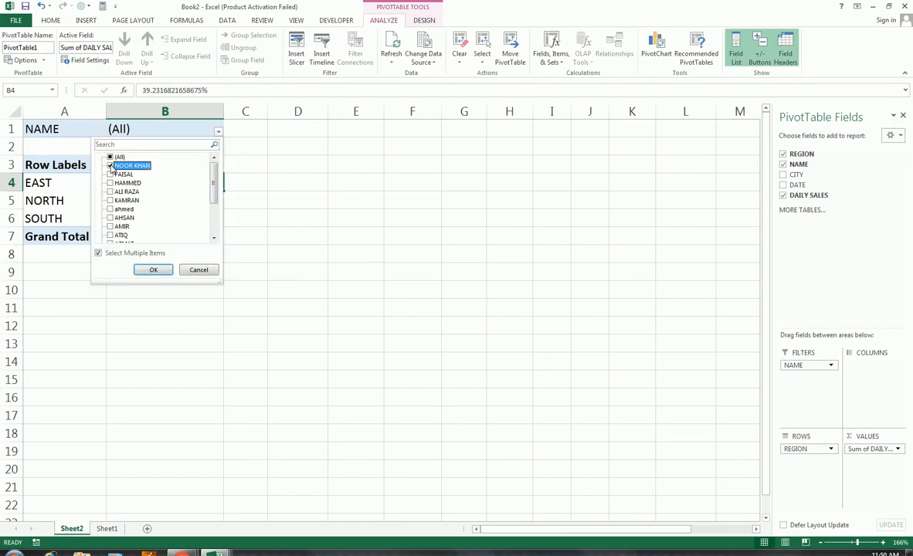
{"action": "left_click", "coordinate": [153, 270]}
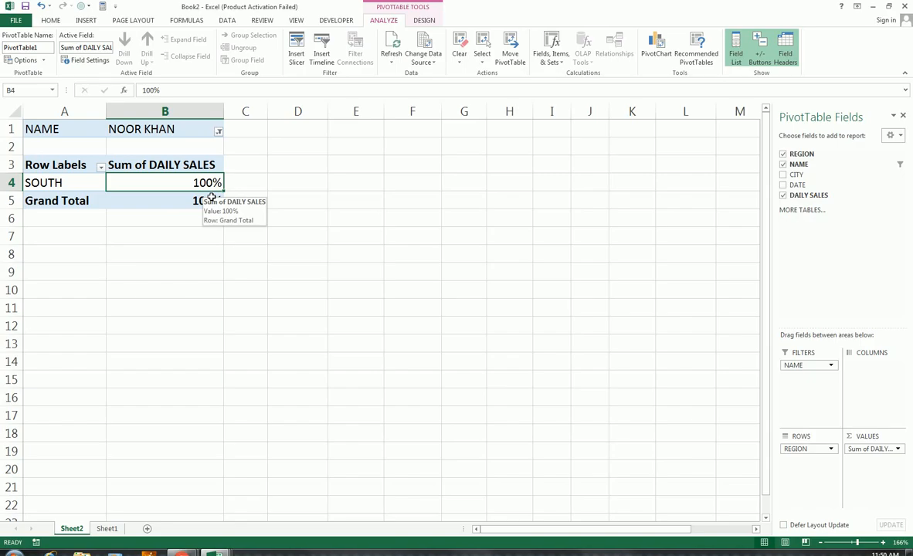
Reset the PivotTable's NAME filter to all names.
{"action": "left_click", "coordinate": [219, 133]}
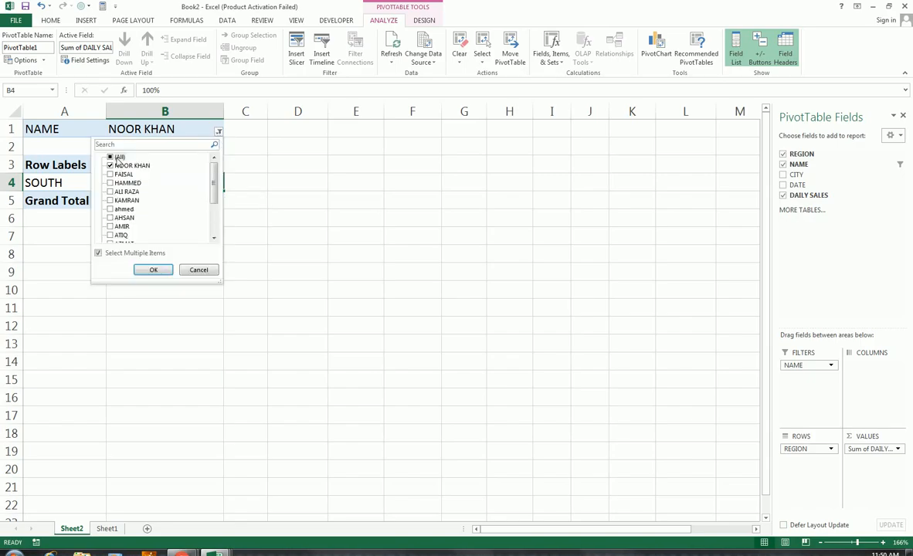
{"action": "left_click", "coordinate": [111, 157]}
{"action": "left_click", "coordinate": [138, 274]}
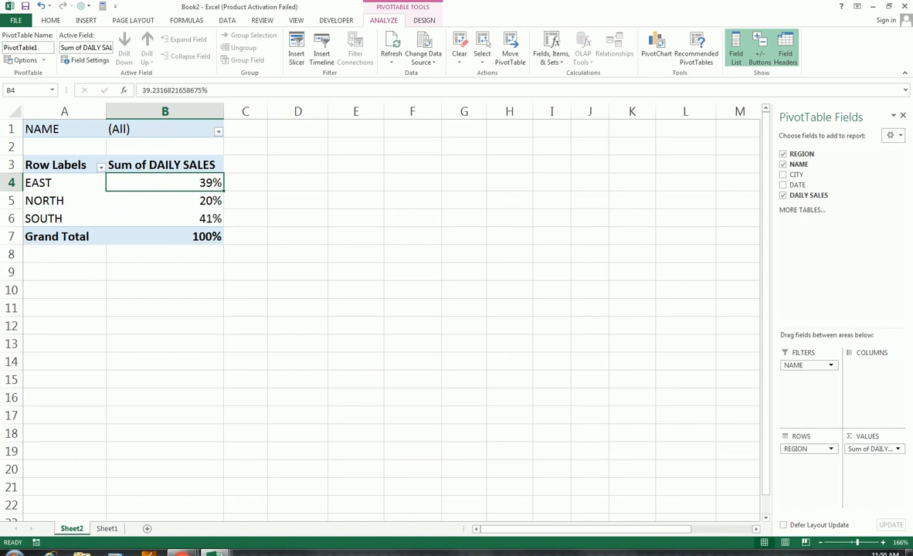
Set the NAME filter to show only the sixth person in its list.
{"action": "left_click", "coordinate": [219, 132]}
{"action": "left_click", "coordinate": [110, 157]}
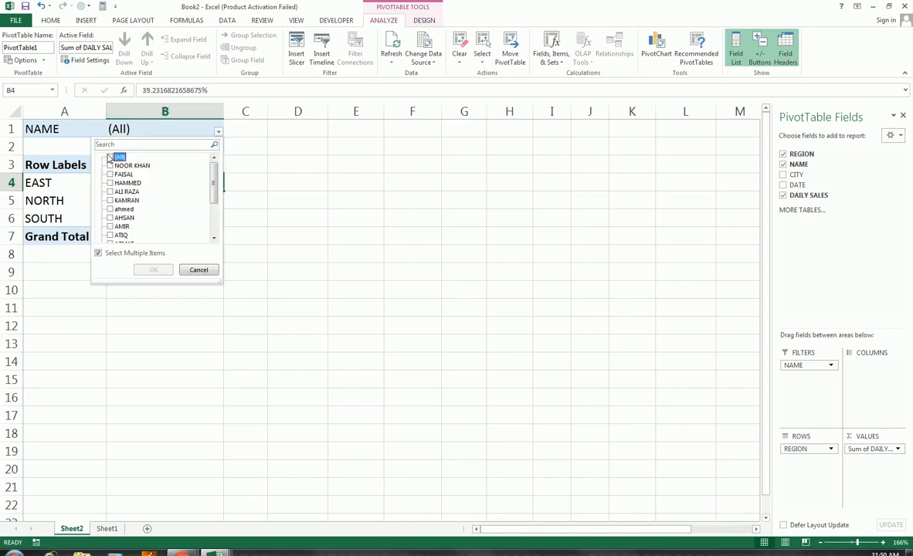
{"action": "left_click", "coordinate": [111, 209]}
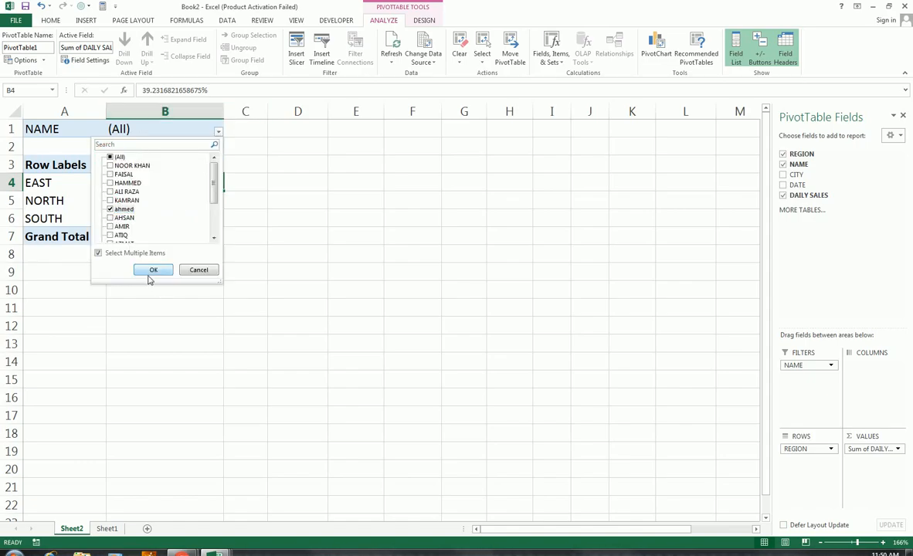
{"action": "left_click", "coordinate": [153, 269]}
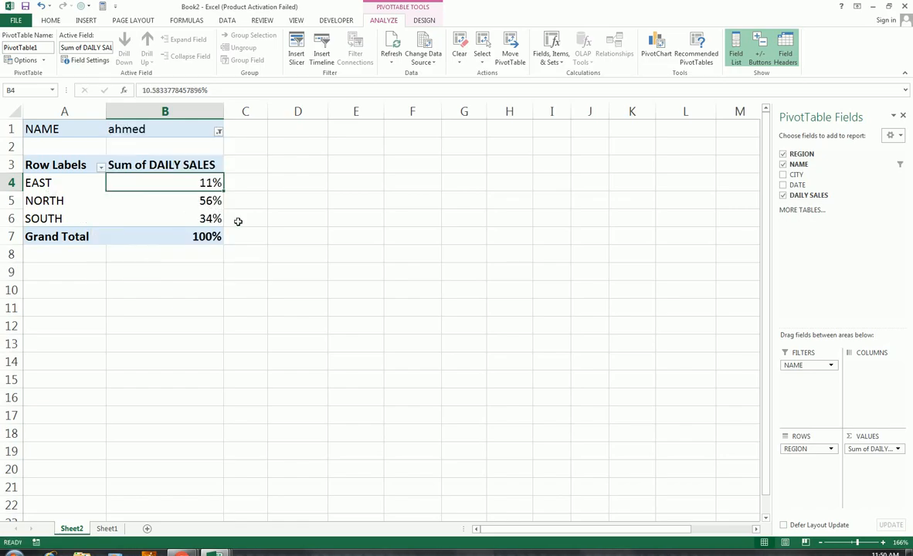
Reset the PivotTable's NAME filter so that all names are included.
{"action": "mouse_move", "coordinate": [189, 243]}
{"action": "left_click", "coordinate": [219, 131]}
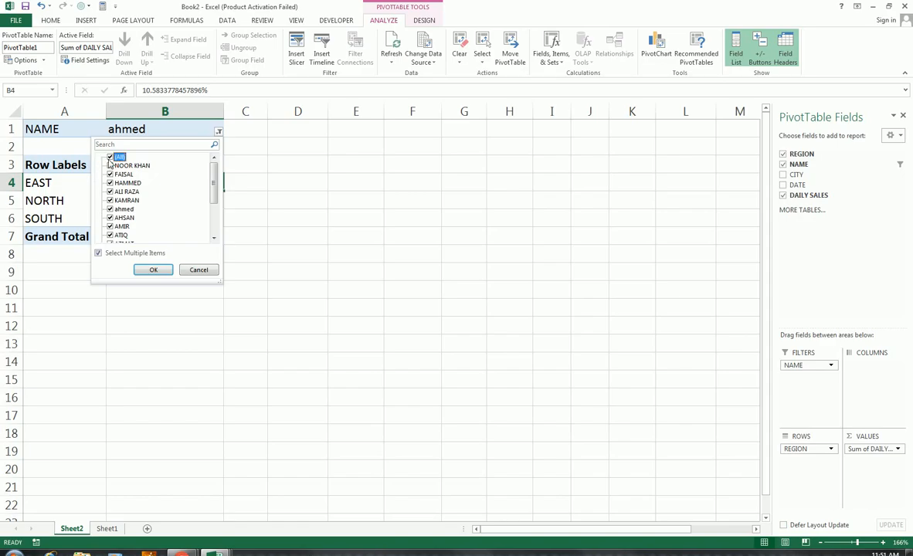
{"action": "left_click", "coordinate": [149, 271]}
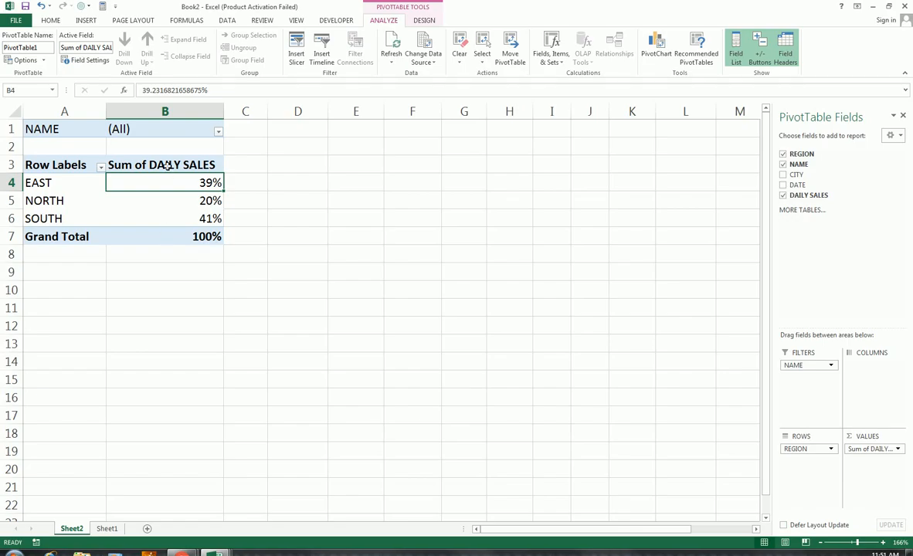
Check which Show Values As calculation is applied to the Sum of DAILY SALES values.
{"action": "right_click", "coordinate": [187, 192]}
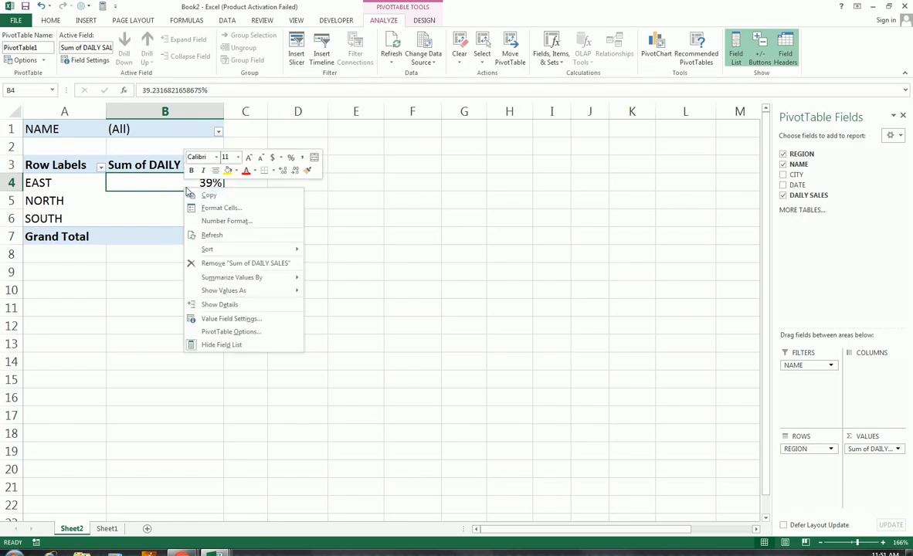
{"action": "mouse_move", "coordinate": [259, 291]}
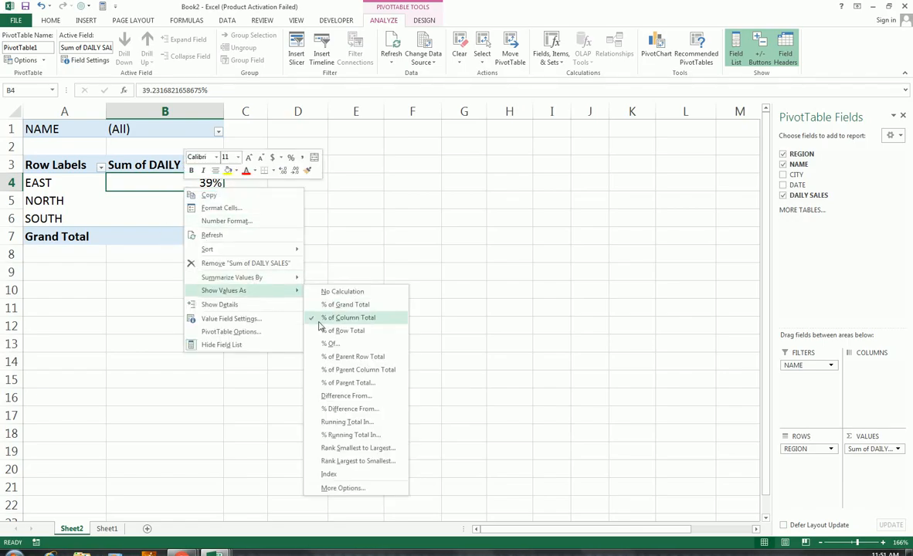
{"action": "left_click", "coordinate": [355, 245]}
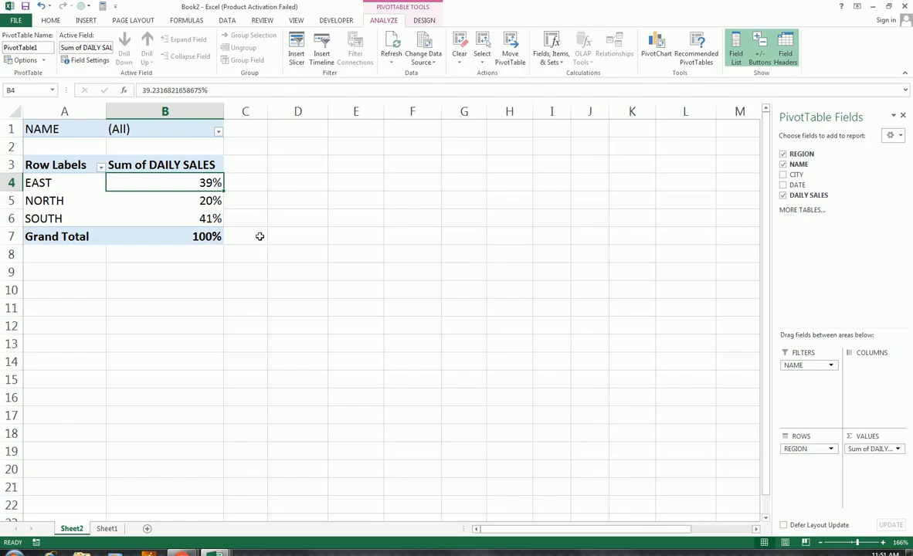
In C4, enter a formula that subtracts EAST's share from 1, using GETPIVOTDATA for the DAILY SALES value in B4.
{"action": "left_click", "coordinate": [255, 182]}
{"action": "type", "text": "="}
{"action": "key", "text": "Left"}
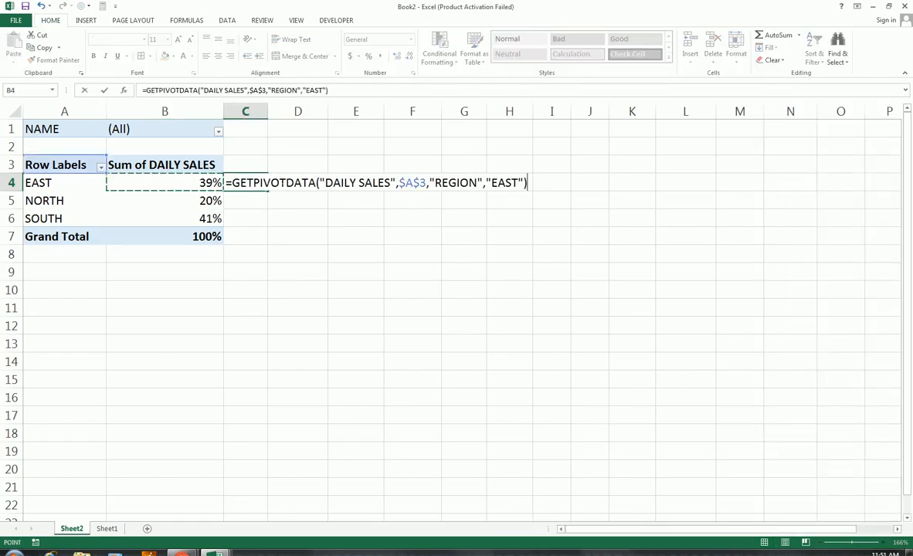
{"action": "key", "text": "BackSpace"}
{"action": "key", "text": "BackSpace"}
{"action": "key", "text": "BackSpace"}
{"action": "key", "text": "BackSpace"}
{"action": "key", "text": "BackSpace"}
{"action": "key", "text": "BackSpace"}
{"action": "key", "text": "BackSpace"}
{"action": "key", "text": "BackSpace"}
{"action": "key", "text": "BackSpace"}
{"action": "key", "text": "BackSpace"}
{"action": "key", "text": "BackSpace"}
{"action": "key", "text": "BackSpace"}
{"action": "key", "text": "BackSpace"}
{"action": "key", "text": "BackSpace"}
{"action": "key", "text": "BackSpace"}
{"action": "key", "text": "BackSpace"}
{"action": "key", "text": "BackSpace"}
{"action": "key", "text": "BackSpace"}
{"action": "key", "text": "BackSpace"}
{"action": "key", "text": "BackSpace"}
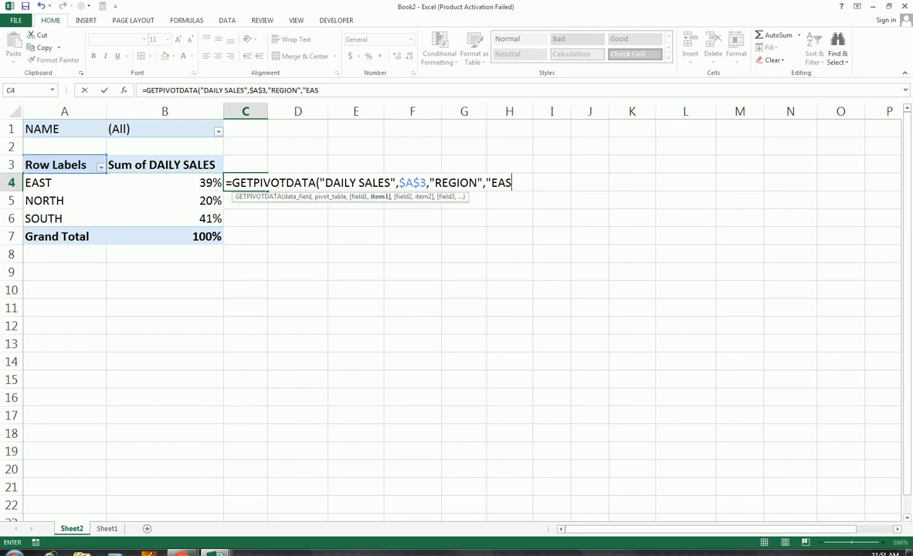
{"action": "key", "text": "BackSpace"}
{"action": "key", "text": "BackSpace"}
{"action": "key", "text": "BackSpace"}
{"action": "key", "text": "BackSpace"}
{"action": "key", "text": "BackSpace"}
{"action": "key", "text": "BackSpace"}
{"action": "key", "text": "BackSpace"}
{"action": "key", "text": "BackSpace"}
{"action": "key", "text": "BackSpace"}
{"action": "key", "text": "BackSpace"}
{"action": "key", "text": "BackSpace"}
{"action": "key", "text": "BackSpace"}
{"action": "key", "text": "BackSpace"}
{"action": "key", "text": "BackSpace"}
{"action": "key", "text": "BackSpace"}
{"action": "key", "text": "BackSpace"}
{"action": "key", "text": "BackSpace"}
{"action": "key", "text": "BackSpace"}
{"action": "key", "text": "BackSpace"}
{"action": "key", "text": "BackSpace"}
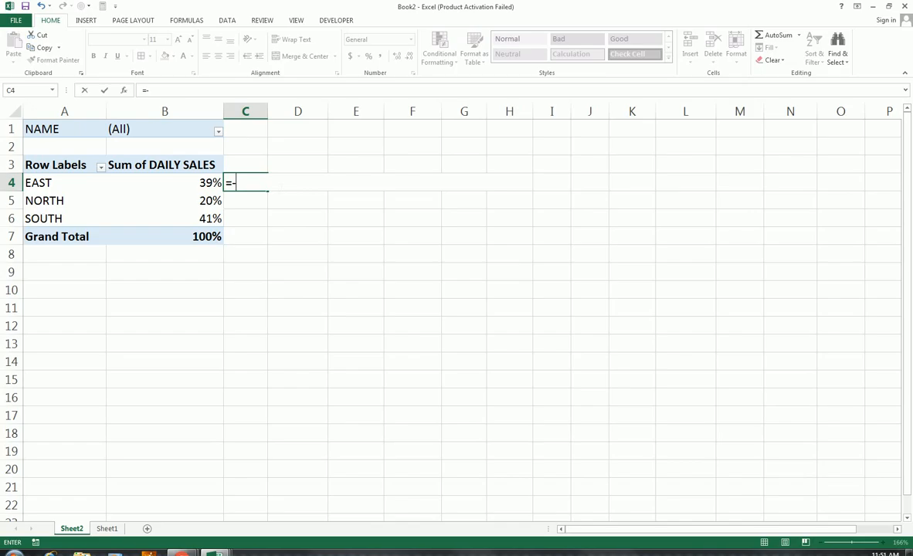
{"action": "type", "text": "1-"}
{"action": "left_click", "coordinate": [201, 182]}
{"action": "key", "text": "Return"}
Fill the C4 formula down through C6 and format C4:C6 as percentages.
{"action": "key", "text": "Up"}
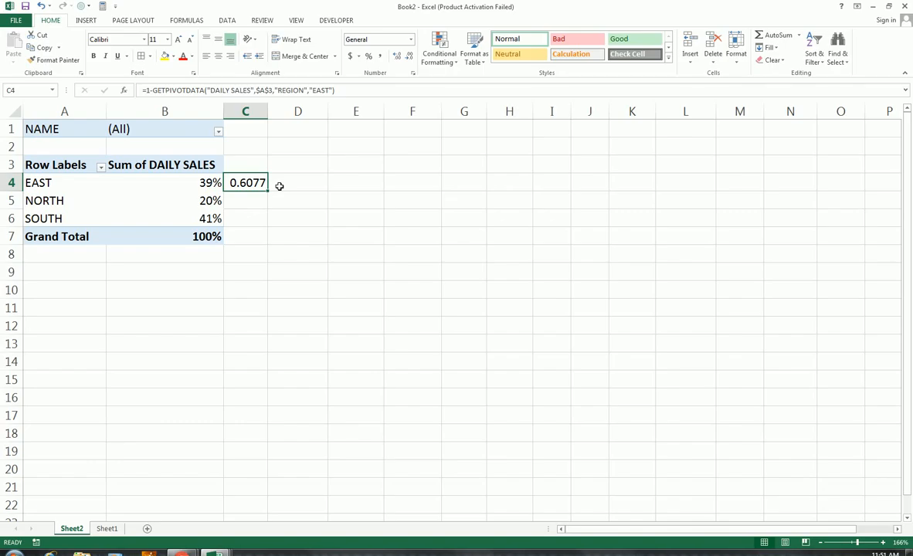
{"action": "key", "text": "shift+Down"}
{"action": "key", "text": "shift+Down"}
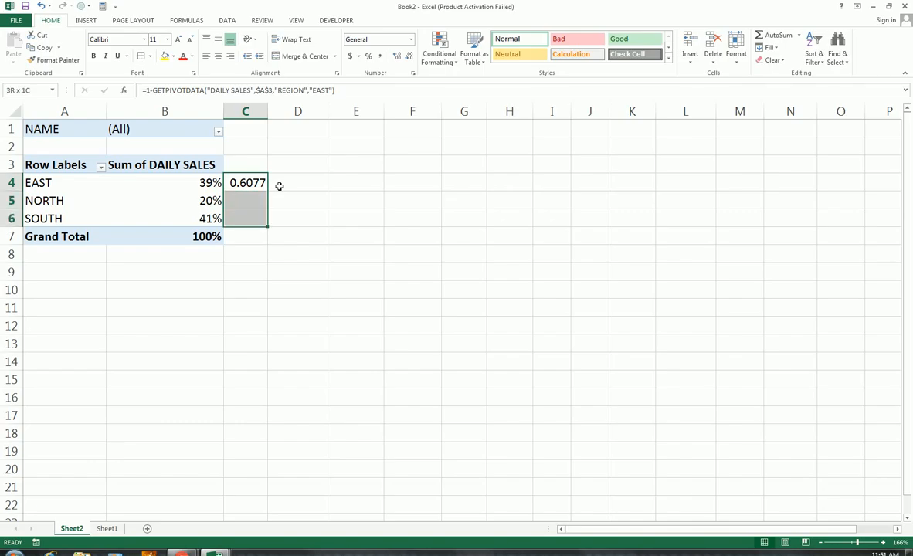
{"action": "key", "text": "ctrl+d"}
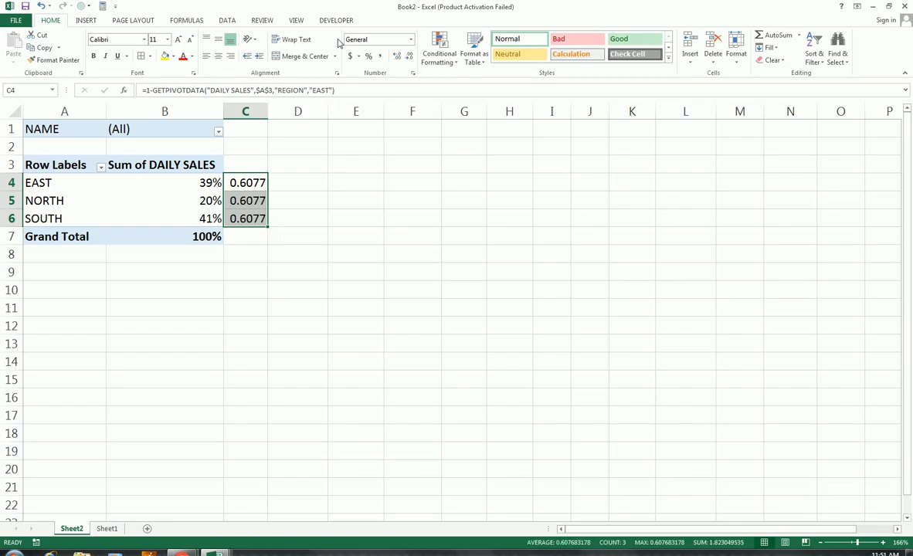
{"action": "left_click", "coordinate": [370, 56]}
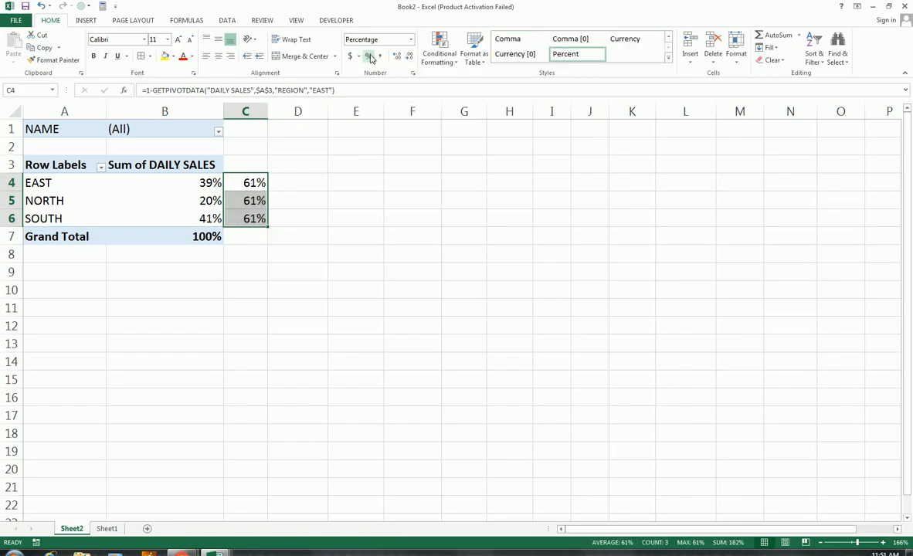
Inspect the filled formulas in C4 to C6 to see which region each one references.
{"action": "left_click", "coordinate": [359, 179]}
{"action": "left_click", "coordinate": [252, 181]}
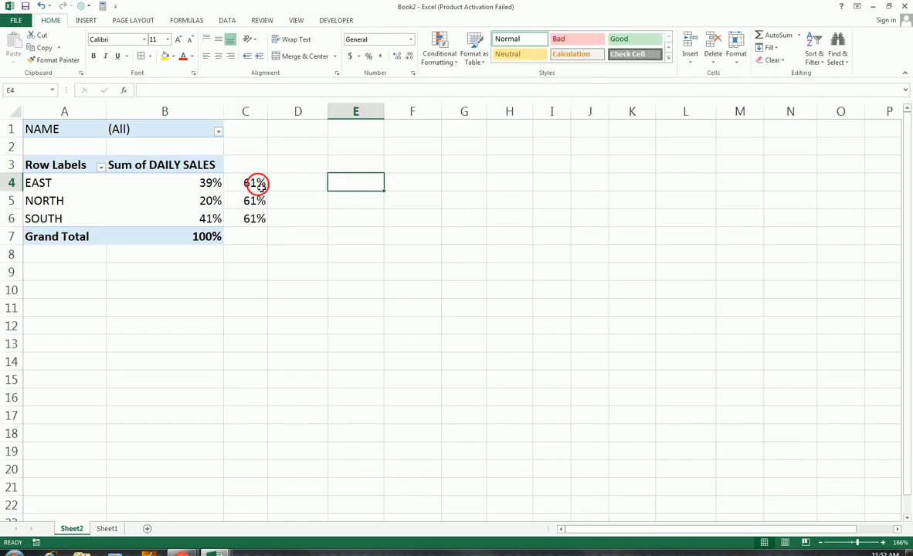
{"action": "left_click", "coordinate": [243, 200]}
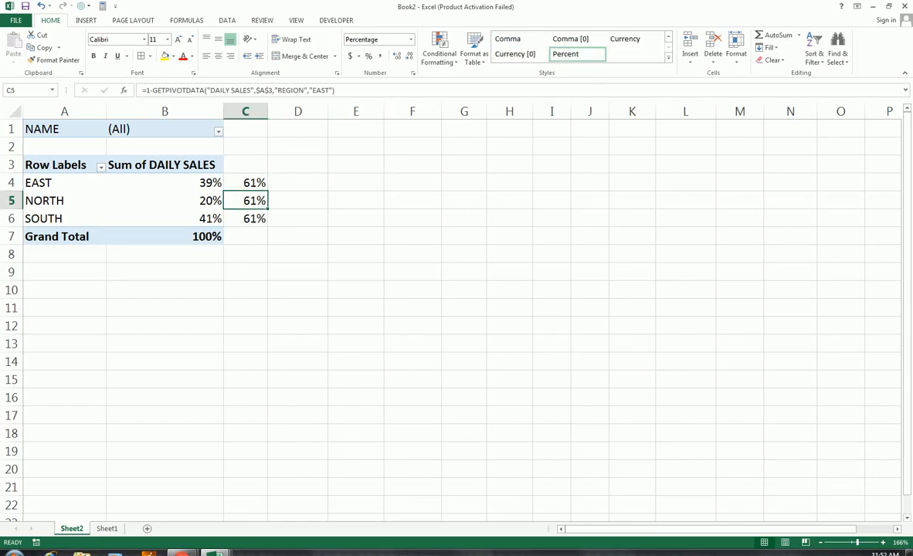
{"action": "left_click", "coordinate": [245, 184]}
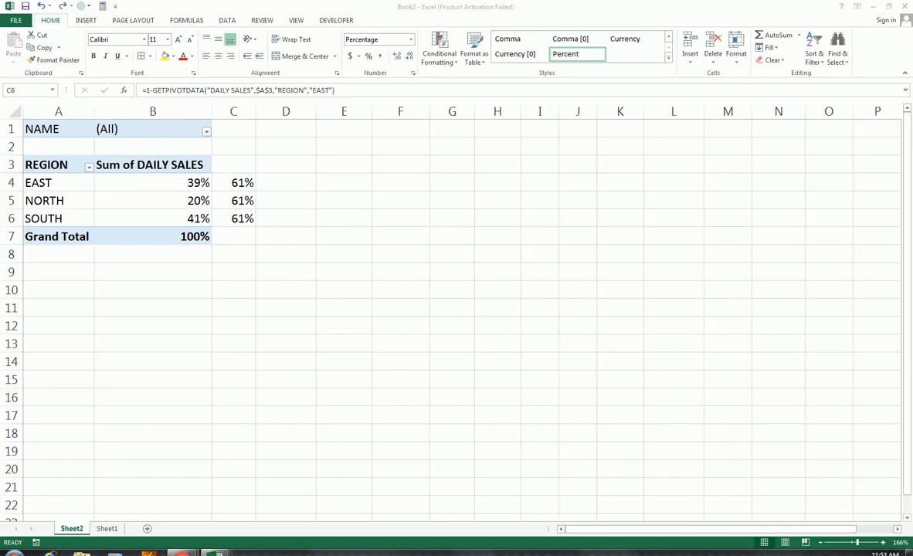
{"action": "left_click", "coordinate": [230, 211]}
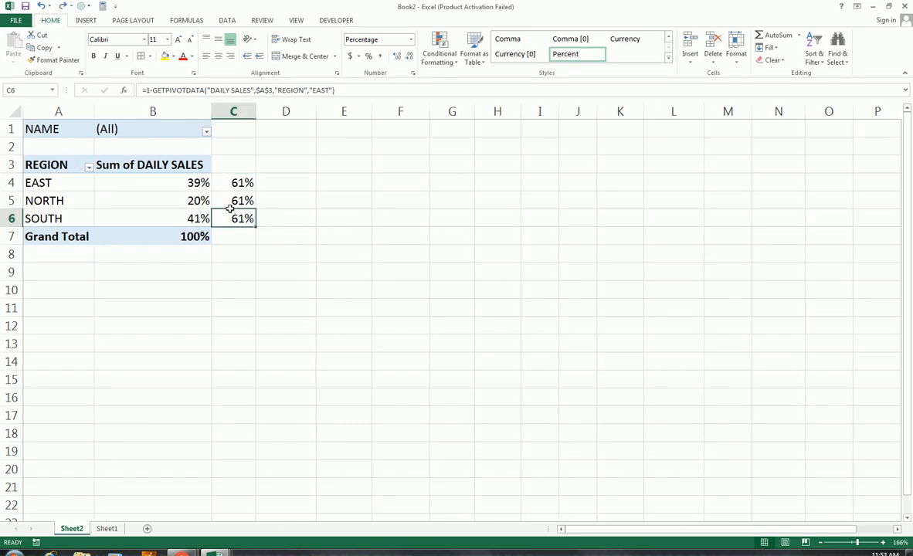
Clear the copied formulas from C5:C6.
{"action": "left_click_drag", "start_coordinate": [230, 202], "coordinate": [241, 216]}
{"action": "key", "text": "Delete"}
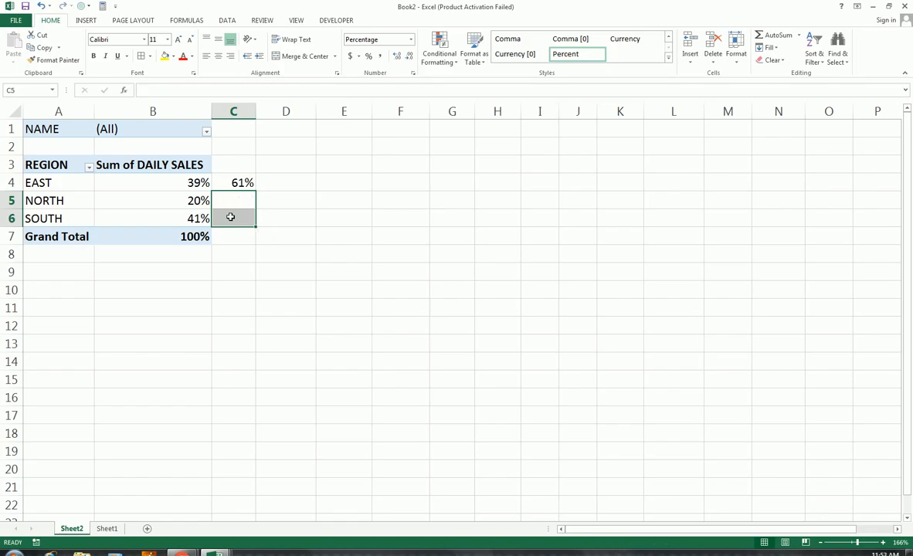
{"action": "key", "text": "Up"}
{"action": "key", "text": "Down"}
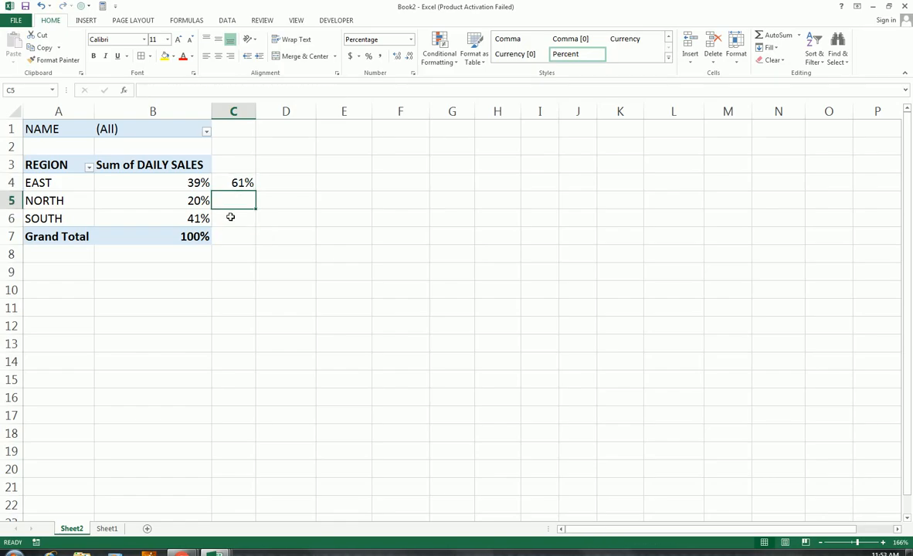
In C5, enter =1-GETPIVOTDATA("DAILY SALES",$A$3,"REGION","NORTH") to get the remainder of NORTH's share.
{"action": "type", "text": "="}
{"action": "key", "text": "Left"}
{"action": "key", "text": "BackSpace"}
{"action": "key", "text": "BackSpace"}
{"action": "key", "text": "BackSpace"}
{"action": "key", "text": "BackSpace"}
{"action": "key", "text": "BackSpace"}
{"action": "key", "text": "BackSpace"}
{"action": "key", "text": "BackSpace"}
{"action": "key", "text": "BackSpace"}
{"action": "key", "text": "BackSpace"}
{"action": "key", "text": "BackSpace"}
{"action": "key", "text": "BackSpace"}
{"action": "key", "text": "BackSpace"}
{"action": "key", "text": "BackSpace"}
{"action": "key", "text": "BackSpace"}
{"action": "key", "text": "BackSpace"}
{"action": "key", "text": "BackSpace"}
{"action": "key", "text": "BackSpace"}
{"action": "key", "text": "BackSpace"}
{"action": "key", "text": "BackSpace"}
{"action": "key", "text": "BackSpace"}
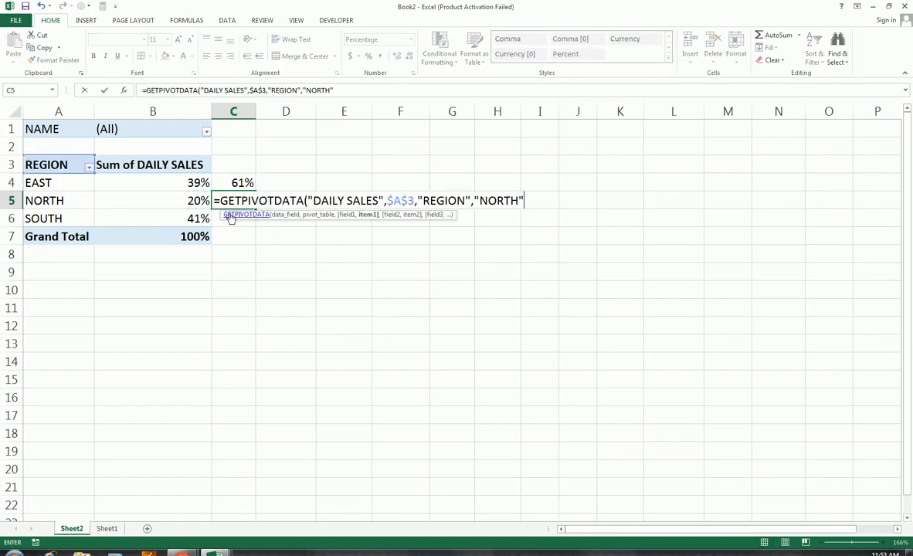
{"action": "key", "text": "BackSpace"}
{"action": "key", "text": "BackSpace"}
{"action": "key", "text": "BackSpace"}
{"action": "key", "text": "BackSpace"}
{"action": "key", "text": "BackSpace"}
{"action": "key", "text": "BackSpace"}
{"action": "key", "text": "BackSpace"}
{"action": "key", "text": "BackSpace"}
{"action": "key", "text": "BackSpace"}
{"action": "key", "text": "BackSpace"}
{"action": "key", "text": "BackSpace"}
{"action": "key", "text": "BackSpace"}
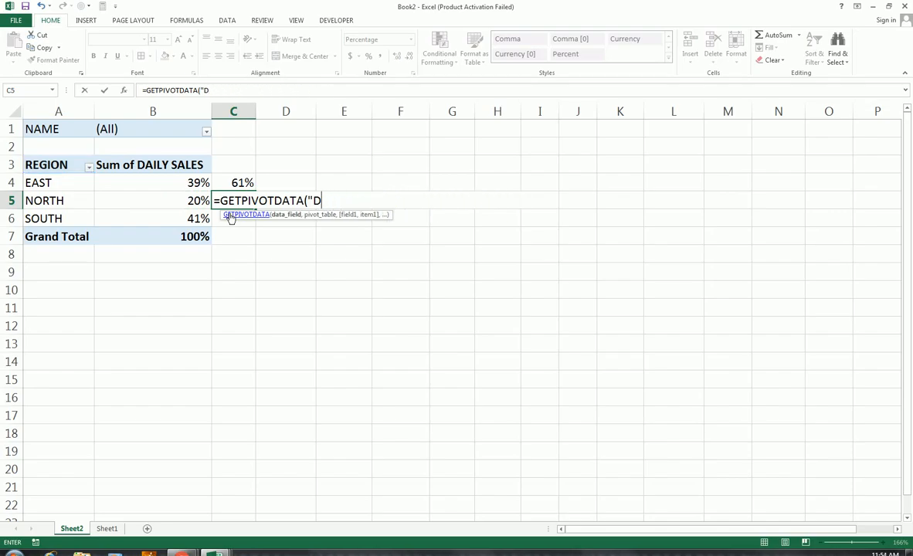
{"action": "key", "text": "BackSpace"}
{"action": "key", "text": "BackSpace"}
{"action": "key", "text": "BackSpace"}
{"action": "key", "text": "BackSpace"}
{"action": "key", "text": "BackSpace"}
{"action": "key", "text": "BackSpace"}
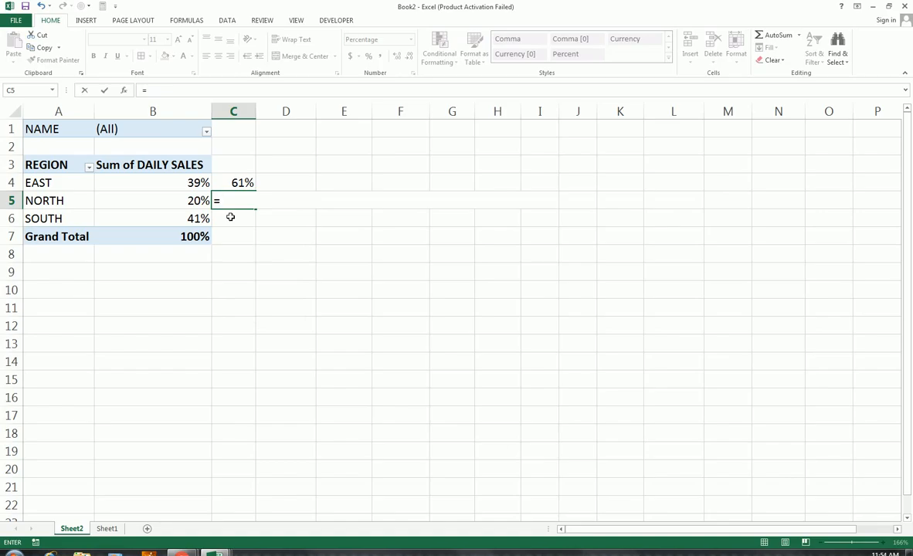
{"action": "type", "text": "1-"}
{"action": "key", "text": "Left"}
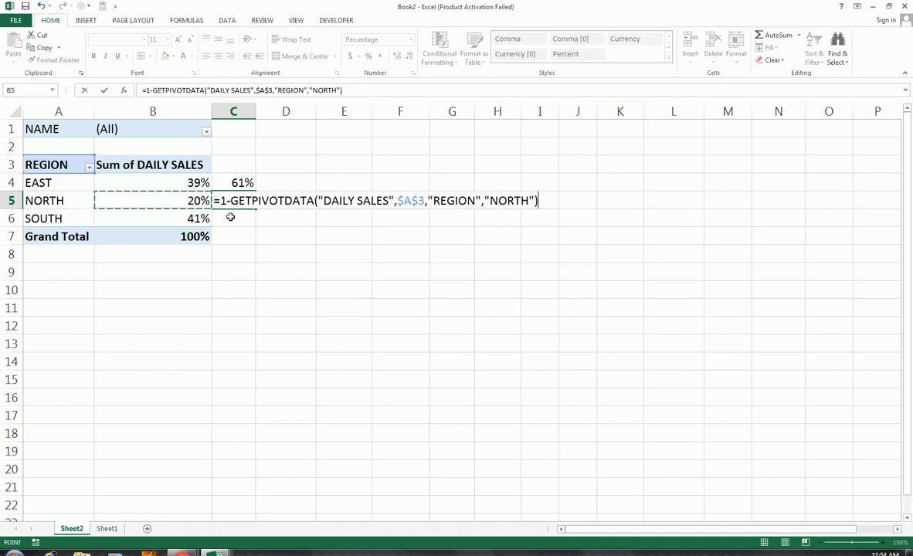
{"action": "key", "text": "Return"}
In C6, enter =1-GETPIVOTDATA("DAILY SALES",$A$3,"REGION","SOUTH") to get the remainder of SOUTH's share.
{"action": "type", "text": "="}
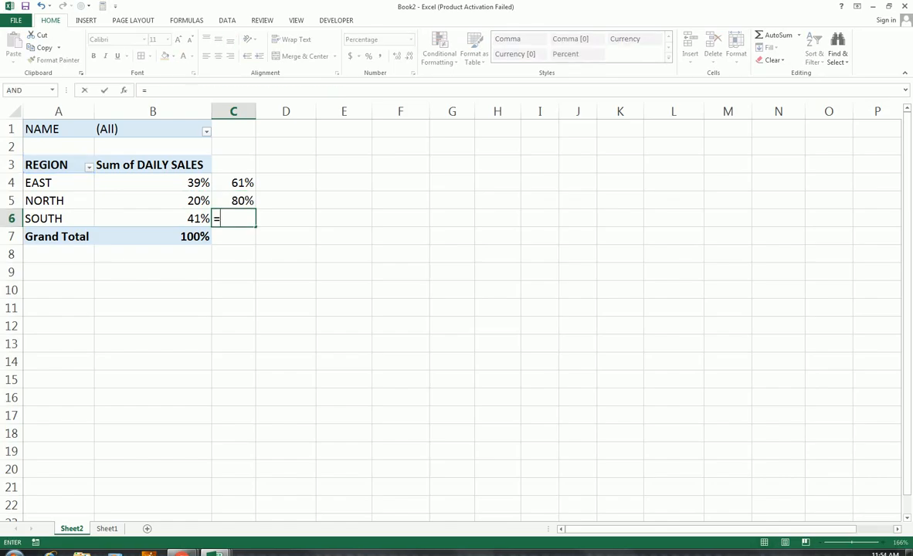
{"action": "type", "text": "1-"}
{"action": "key", "text": "Left"}
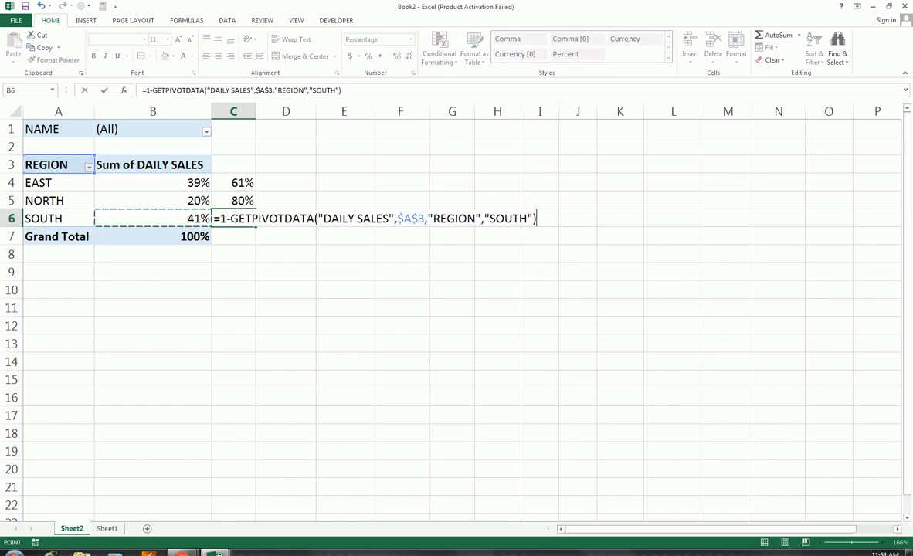
{"action": "key", "text": "Return"}
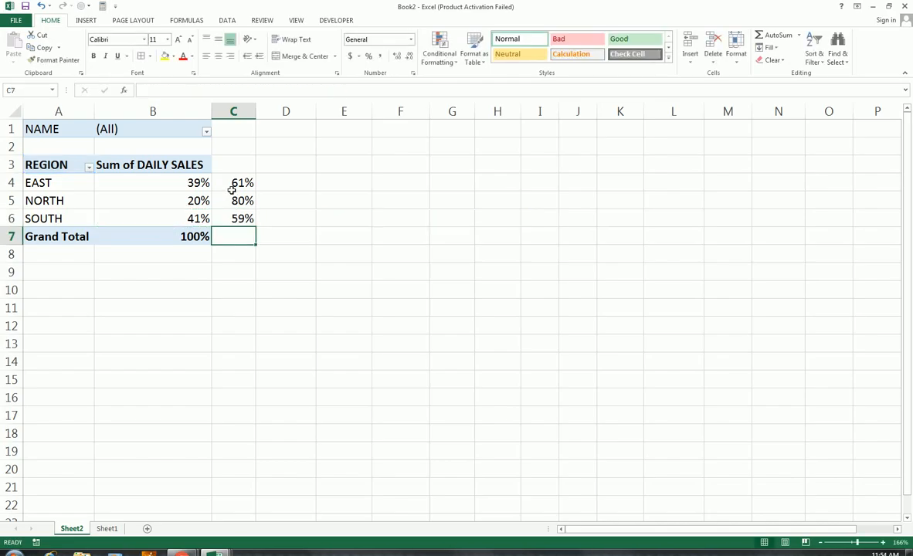
{"action": "left_click", "coordinate": [233, 207]}
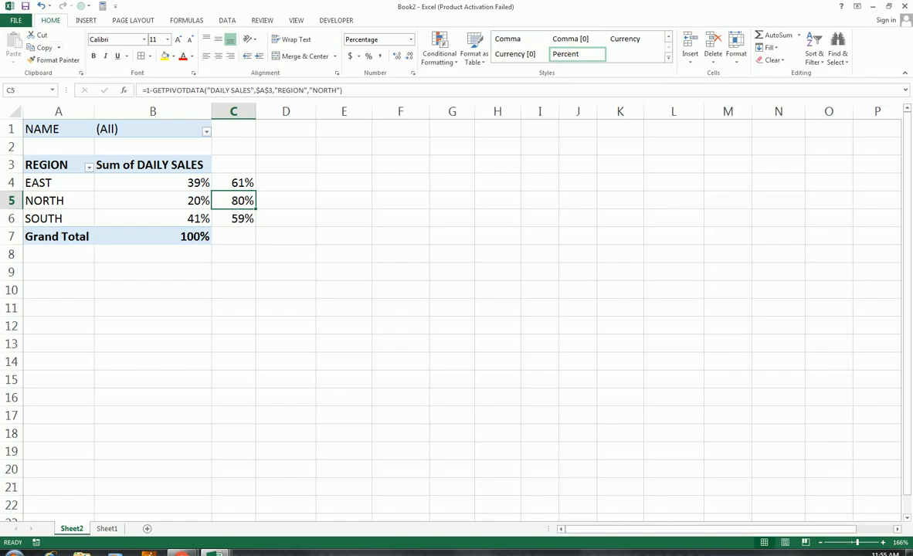
Filter the PivotTable by NAME to only the sixth person in the list.
{"action": "left_click", "coordinate": [206, 131]}
{"action": "left_click", "coordinate": [97, 157]}
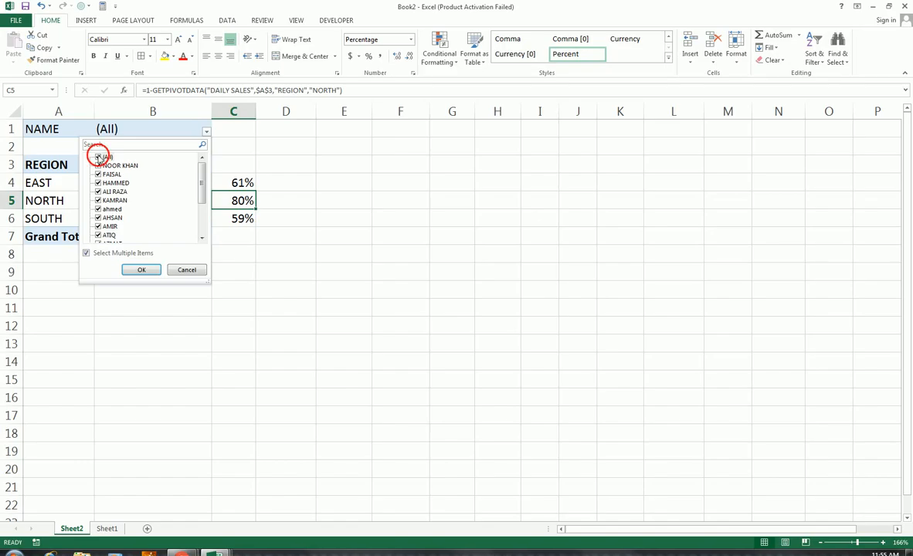
{"action": "left_click", "coordinate": [98, 209]}
{"action": "left_click", "coordinate": [141, 270]}
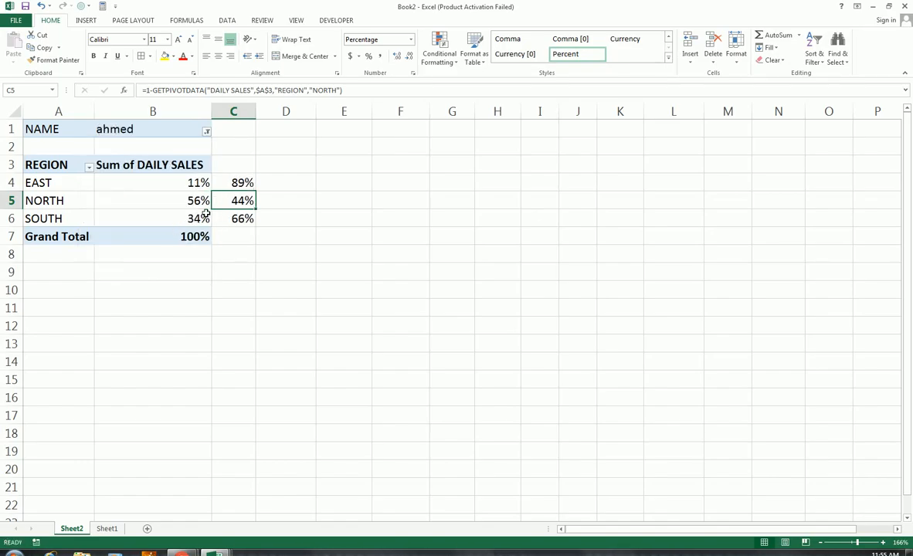
Try to enter a formula in C1 joining the filtered name in B1 with the word "sales".
{"action": "left_click", "coordinate": [235, 132]}
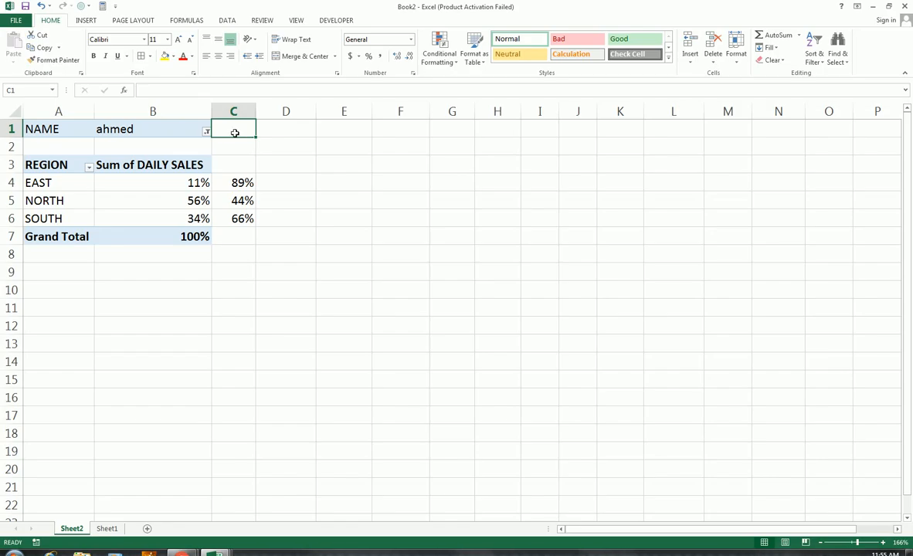
{"action": "type", "text": "="}
{"action": "key", "text": "Left"}
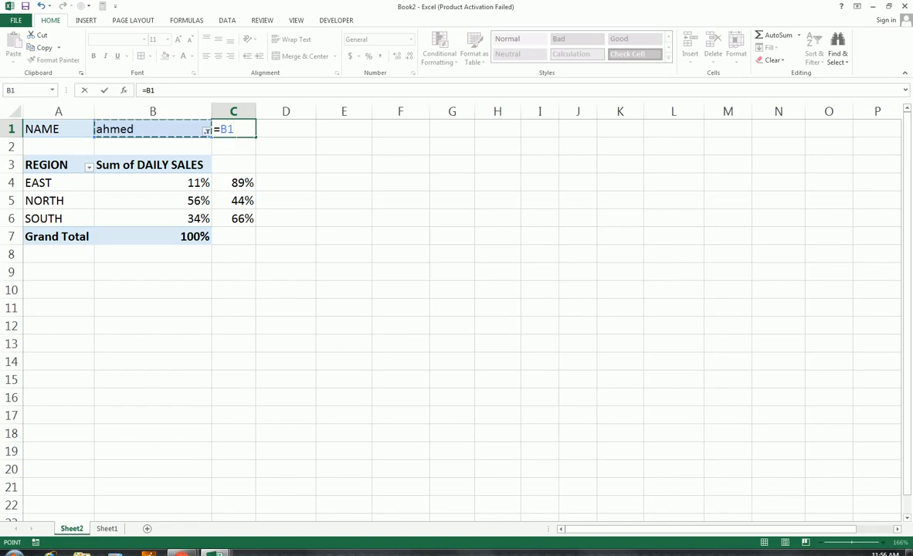
{"action": "type", "text": "\""}
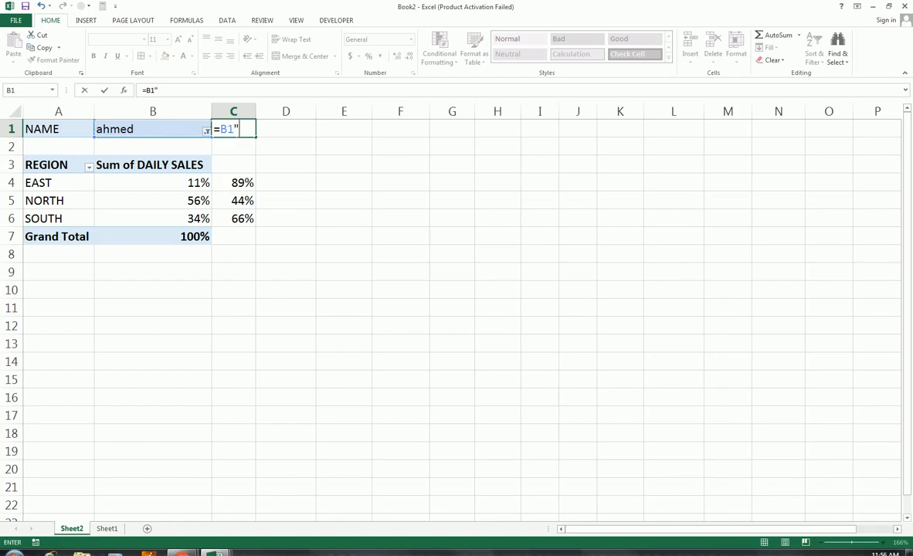
{"action": "type", "text": "&"}
{"action": "type", "text": "&\"sales"}
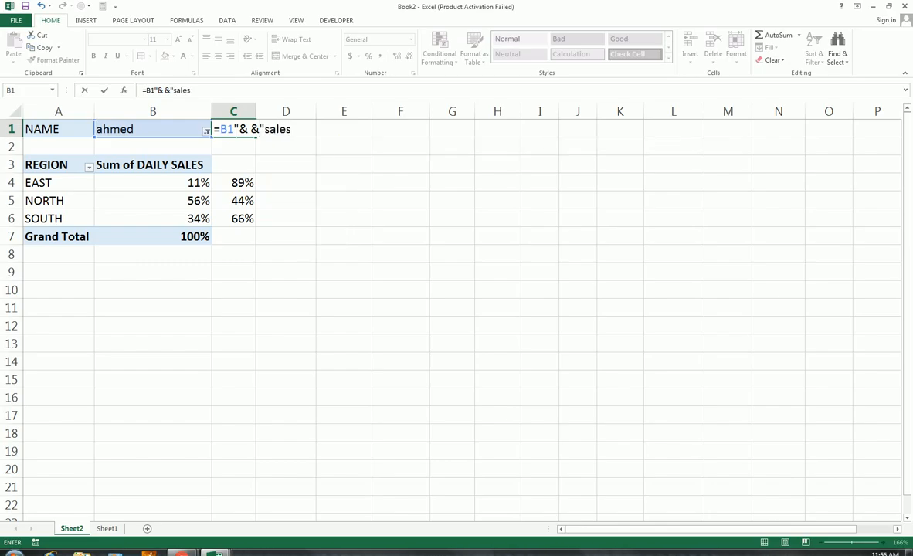
{"action": "type", "text": "\""}
{"action": "key", "text": "Return"}
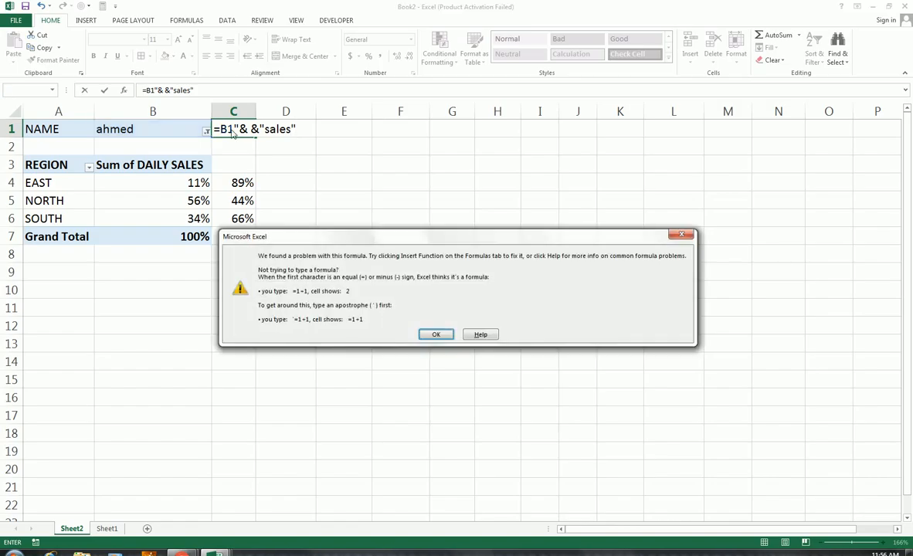
{"action": "key", "text": "Return"}
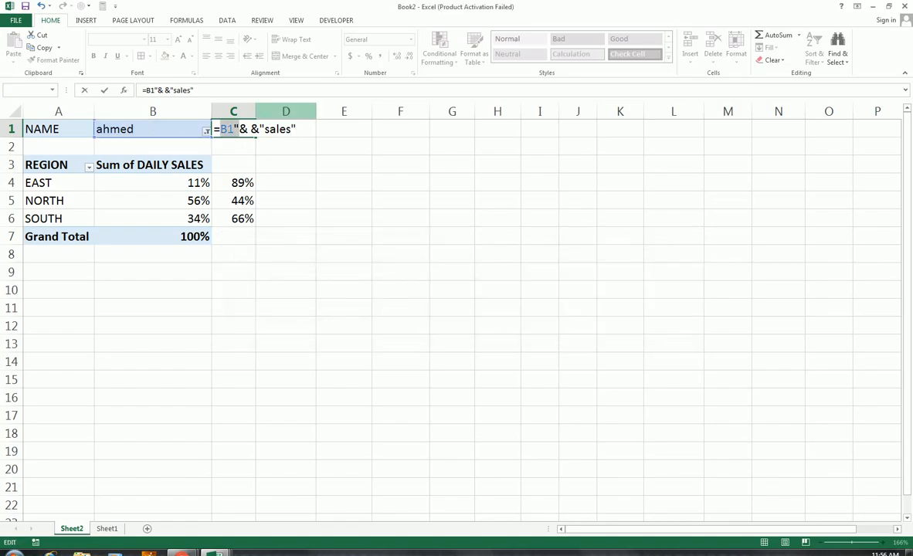
Correct the C1 formula to =B1&" "&"sales" and widen column C slightly.
{"action": "left_click", "coordinate": [250, 130]}
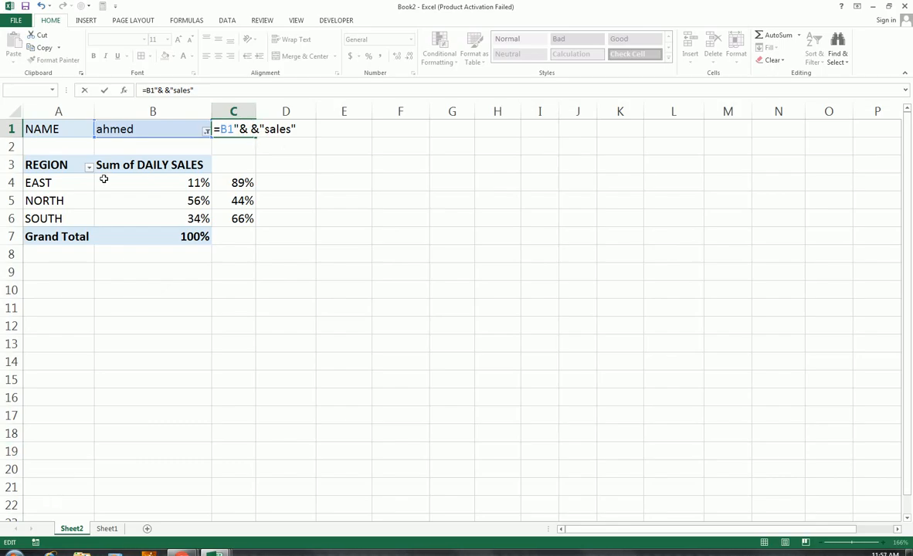
{"action": "key", "text": "BackSpace"}
{"action": "left_click", "coordinate": [242, 129]}
{"action": "type", "text": "\" \""}
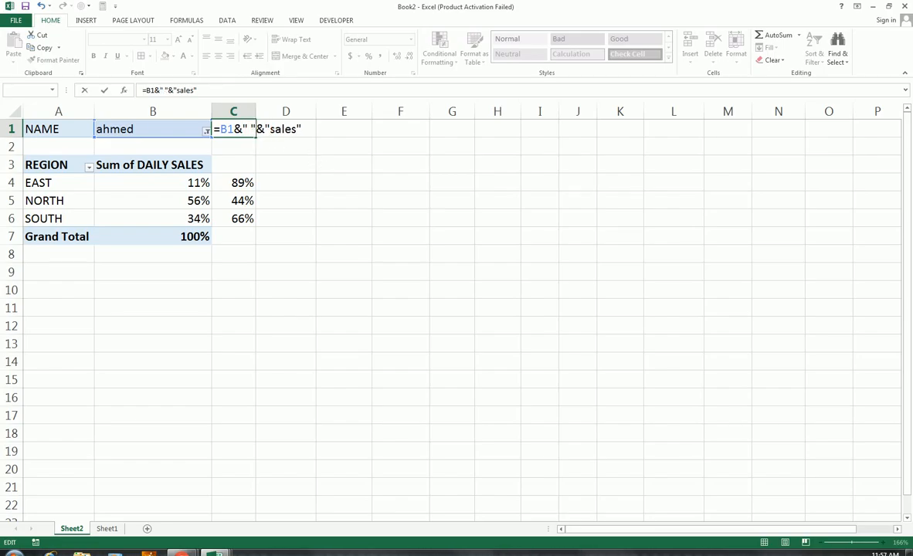
{"action": "key", "text": "Return"}
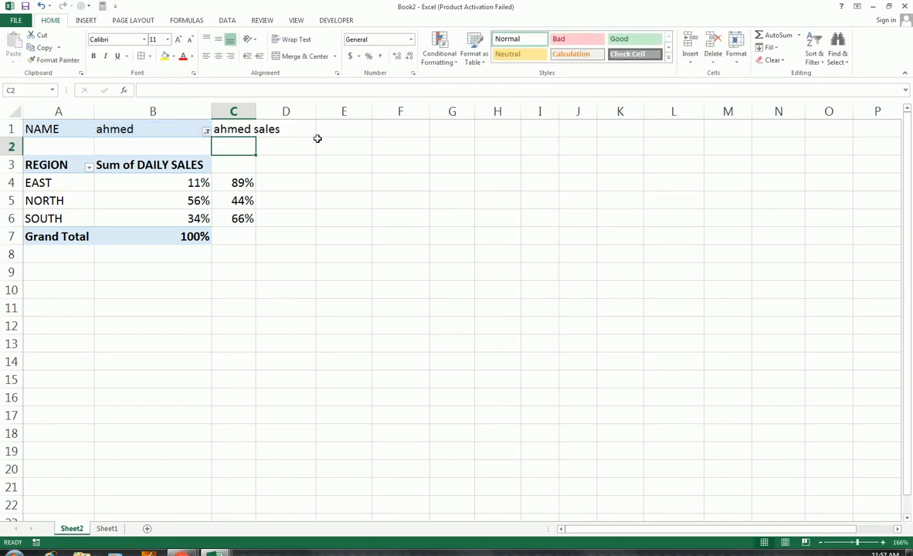
{"action": "double_click", "coordinate": [258, 111]}
{"action": "mouse_move", "coordinate": [258, 111]}
{"action": "left_mouse_down"}
{"action": "mouse_move", "coordinate": [290, 116]}
{"action": "mouse_move", "coordinate": [240, 117]}
{"action": "mouse_move", "coordinate": [260, 119]}
{"action": "left_mouse_up"}
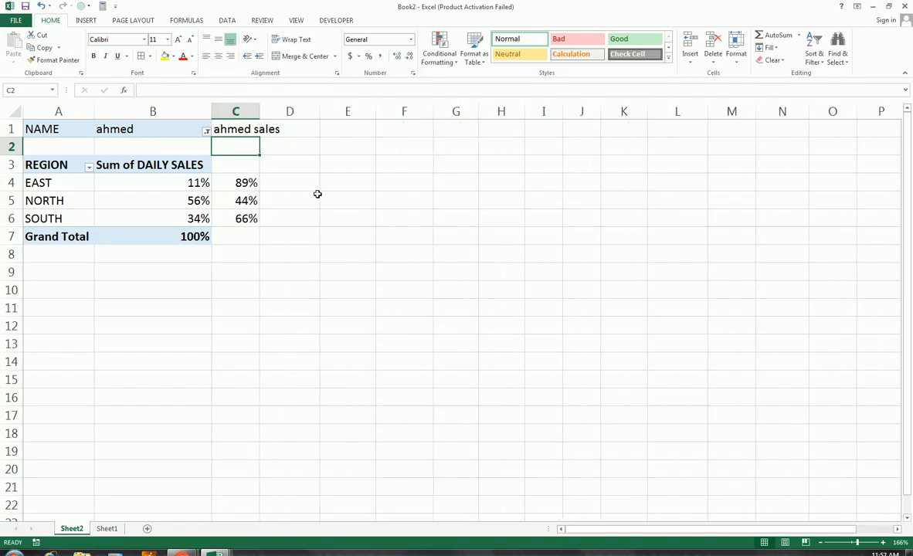
Insert an empty doughnut chart with blank cell C9 selected, so that no data is picked up.
{"action": "left_click", "coordinate": [290, 180]}
{"action": "left_click", "coordinate": [238, 272]}
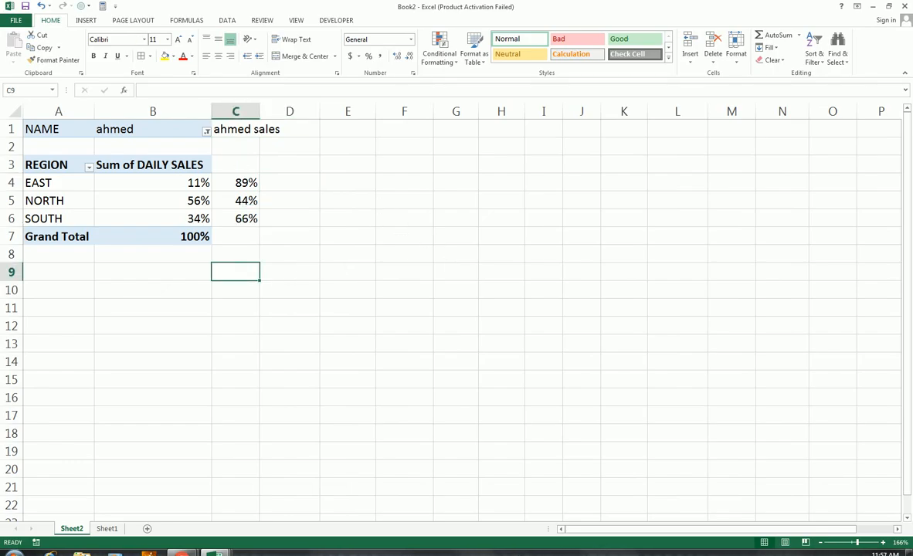
{"action": "left_click", "coordinate": [86, 21]}
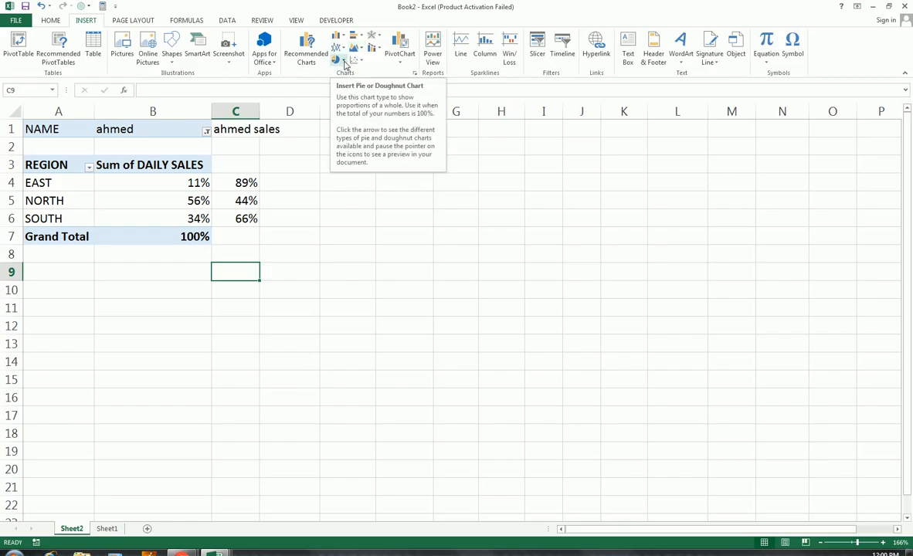
{"action": "left_click", "coordinate": [343, 61]}
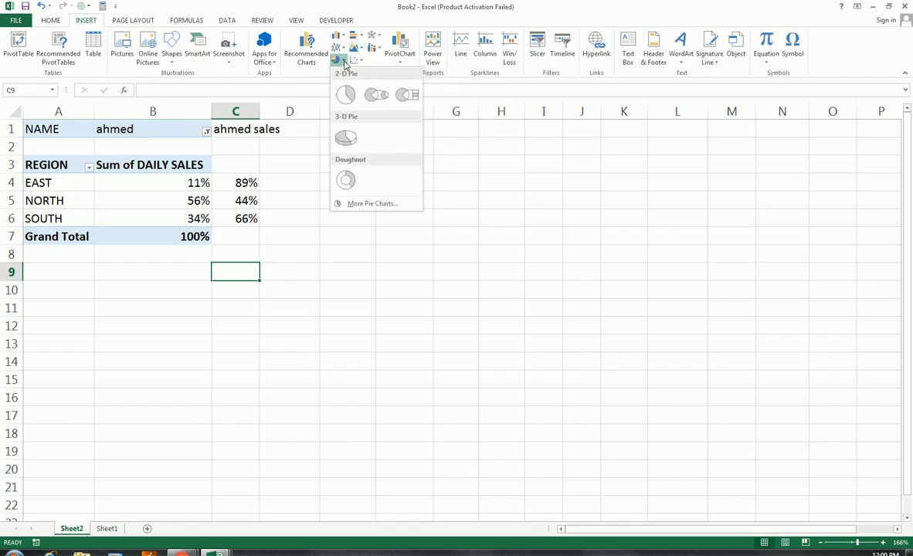
{"action": "left_click", "coordinate": [358, 193]}
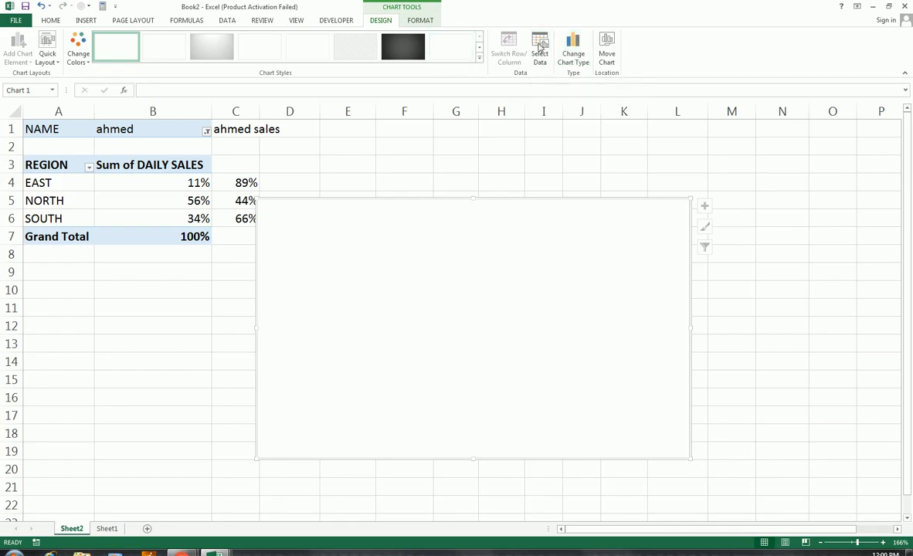
Set the empty chart's height and width to 8 inches each.
{"action": "left_click", "coordinate": [421, 22]}
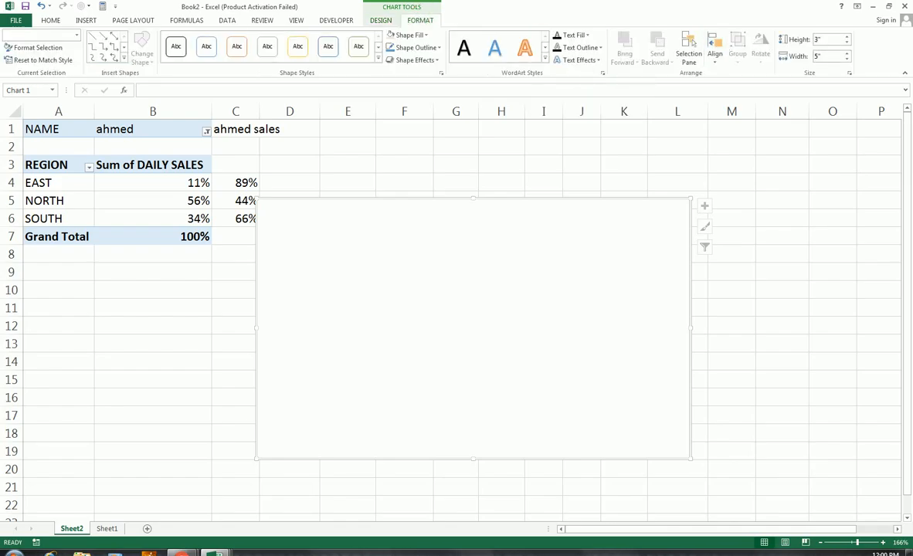
{"action": "left_click", "coordinate": [833, 41]}
{"action": "type", "text": "8"}
{"action": "key", "text": "Tab"}
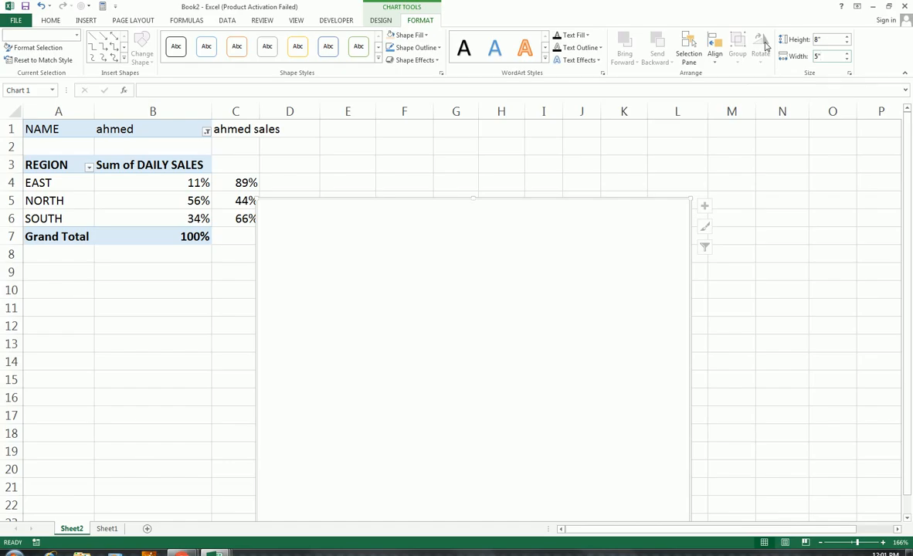
{"action": "type", "text": "8"}
{"action": "key", "text": "Return"}
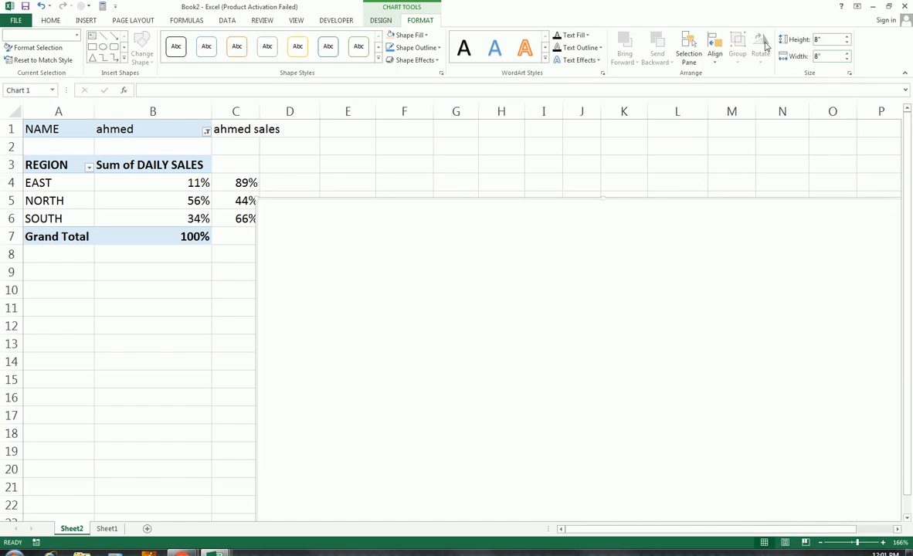
Shift the chart slightly towards the table and size it 6 inches wide and 6 cm high.
{"action": "left_click_drag", "start_coordinate": [670, 218], "coordinate": [635, 207]}
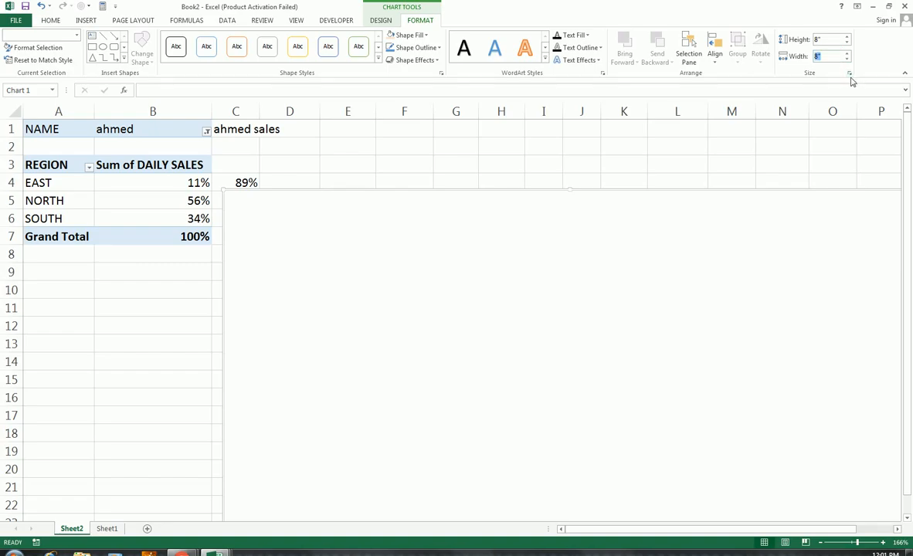
{"action": "key", "text": "Return"}
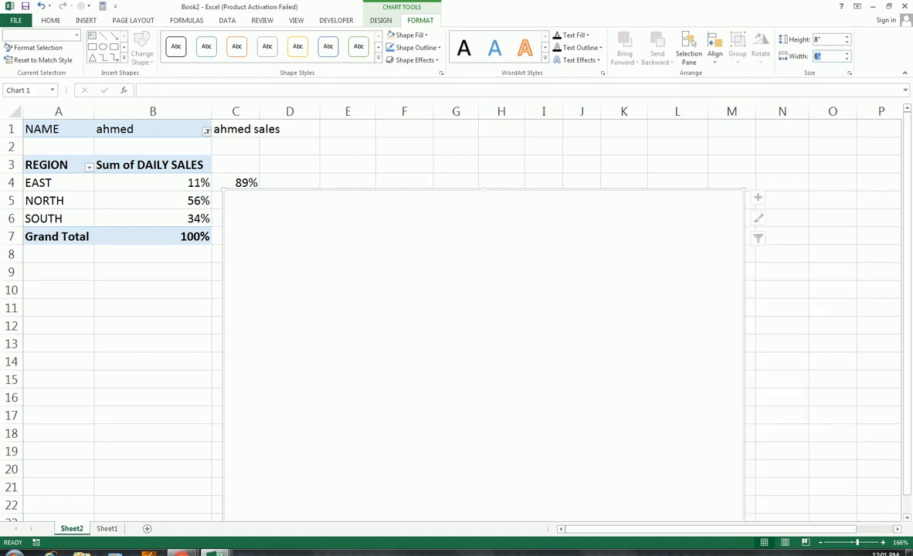
{"action": "left_click", "coordinate": [836, 56]}
{"action": "key", "text": "BackSpace"}
{"action": "left_click", "coordinate": [833, 40]}
{"action": "type", "text": "6cm"}
{"action": "key", "text": "Return"}
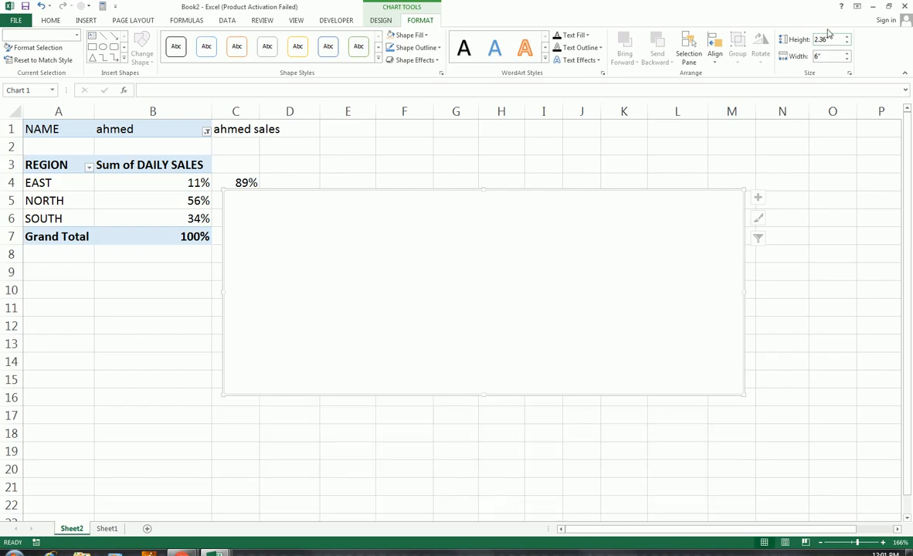
Make the chart a square of 6 cm by 6 cm and move it below the region rows.
{"action": "left_click", "coordinate": [839, 42]}
{"action": "type", "text": "6"}
{"action": "key", "text": "Return"}
{"action": "left_click", "coordinate": [819, 57]}
{"action": "type", "text": "6cm"}
{"action": "key", "text": "Return"}
{"action": "left_click_drag", "start_coordinate": [380, 201], "coordinate": [412, 239]}
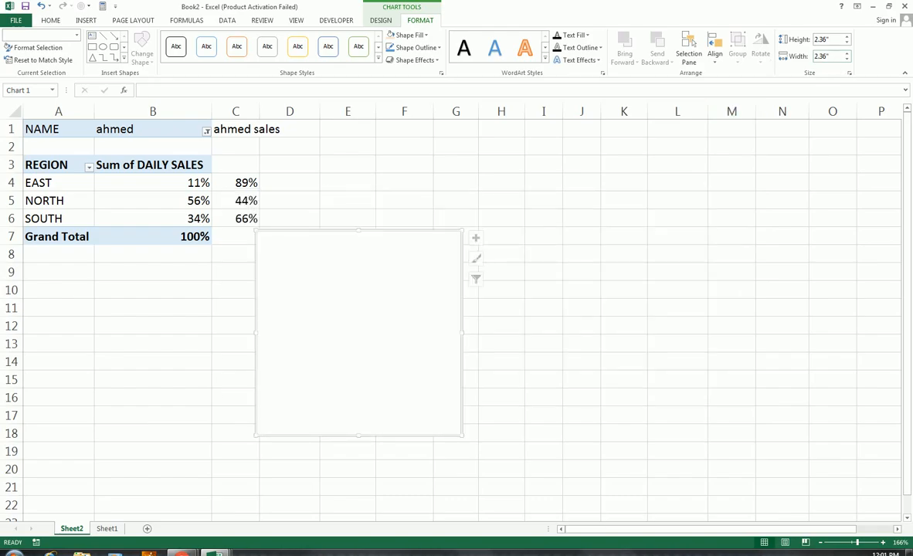
Enlarge the chart to 8 cm wide and 8 cm high and move it up on the sheet.
{"action": "left_click", "coordinate": [836, 59]}
{"action": "type", "text": "8cm"}
{"action": "key", "text": "Return"}
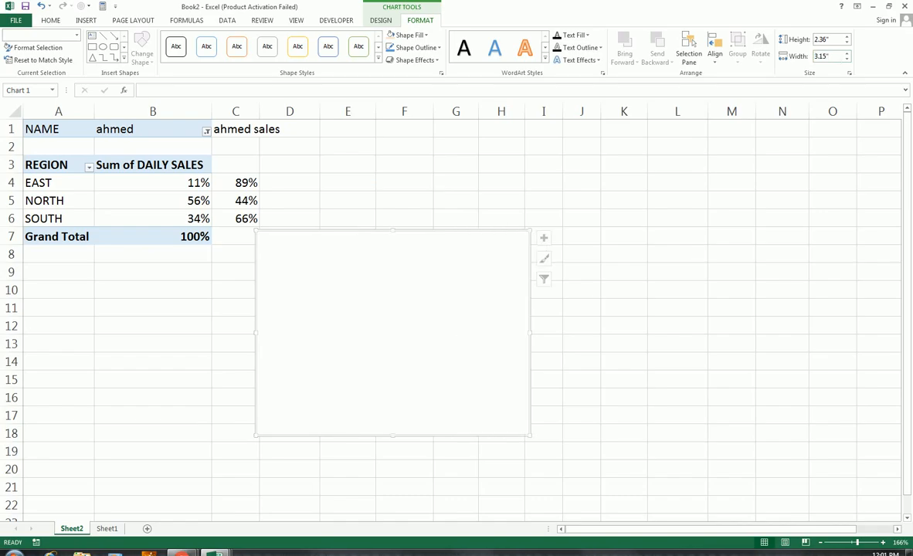
{"action": "left_click", "coordinate": [832, 40]}
{"action": "type", "text": "8cm"}
{"action": "key", "text": "Return"}
{"action": "left_click_drag", "start_coordinate": [424, 252], "coordinate": [421, 214]}
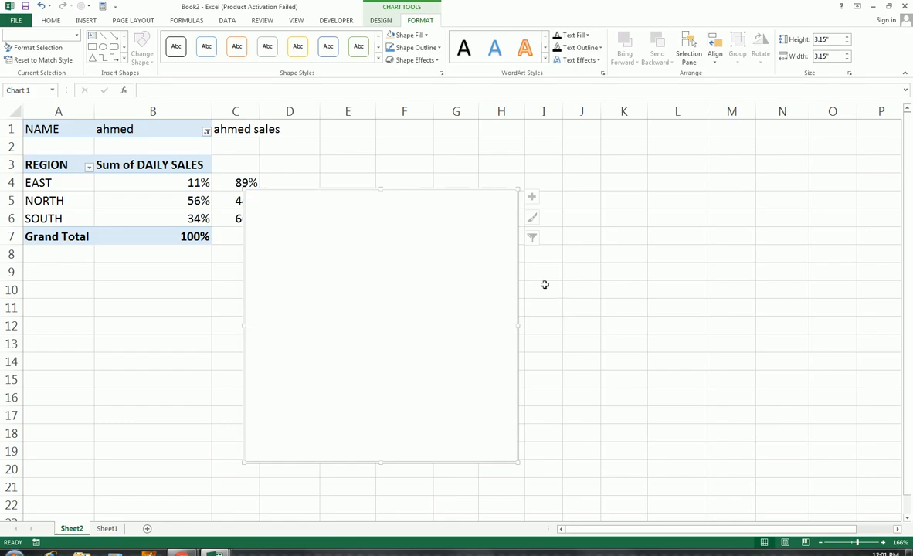
Set the chart's height and width to 6 cm each and move it clear of the column C percentages.
{"action": "left_click", "coordinate": [825, 40]}
{"action": "type", "text": "6cm"}
{"action": "key", "text": "Return"}
{"action": "key", "text": "Tab"}
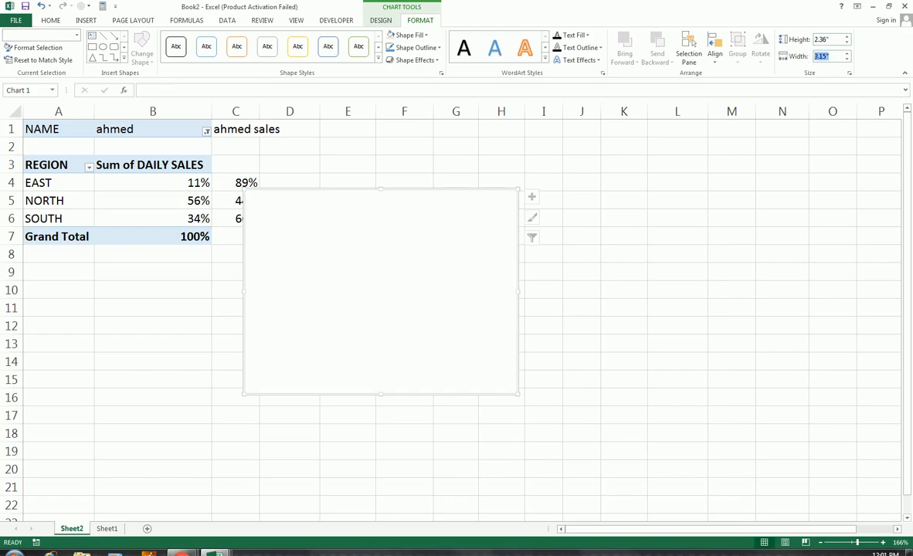
{"action": "type", "text": "6cm"}
{"action": "key", "text": "Return"}
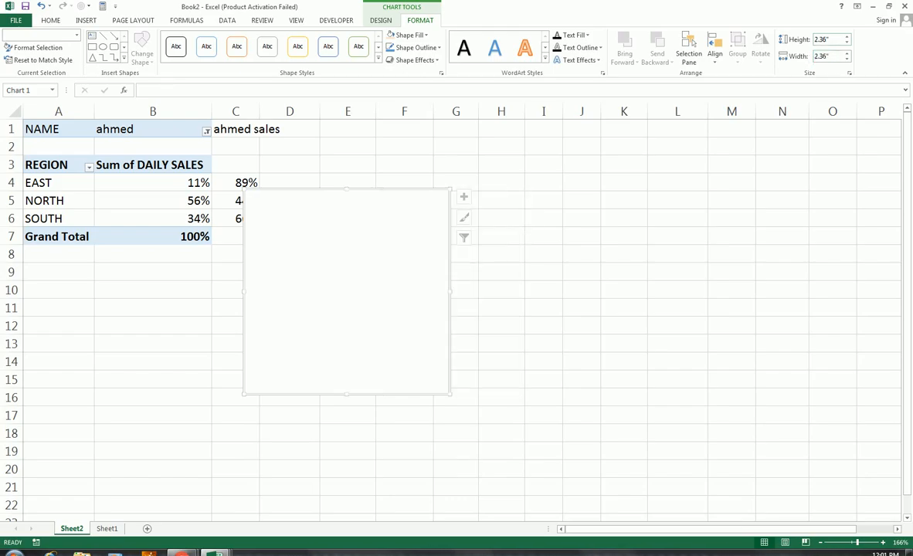
{"action": "left_click_drag", "start_coordinate": [340, 230], "coordinate": [368, 264]}
Add an unnamed data series to the doughnut chart with twenty comma-separated 1s as its values.
{"action": "right_click", "coordinate": [369, 264]}
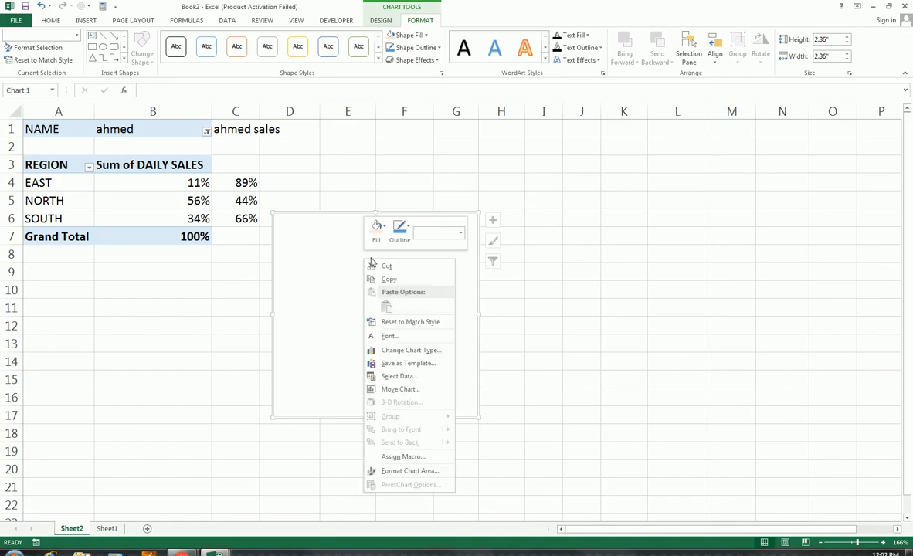
{"action": "left_click", "coordinate": [381, 20]}
{"action": "left_click", "coordinate": [538, 52]}
{"action": "left_click_drag", "start_coordinate": [421, 204], "coordinate": [523, 195]}
{"action": "left_click", "coordinate": [530, 274]}
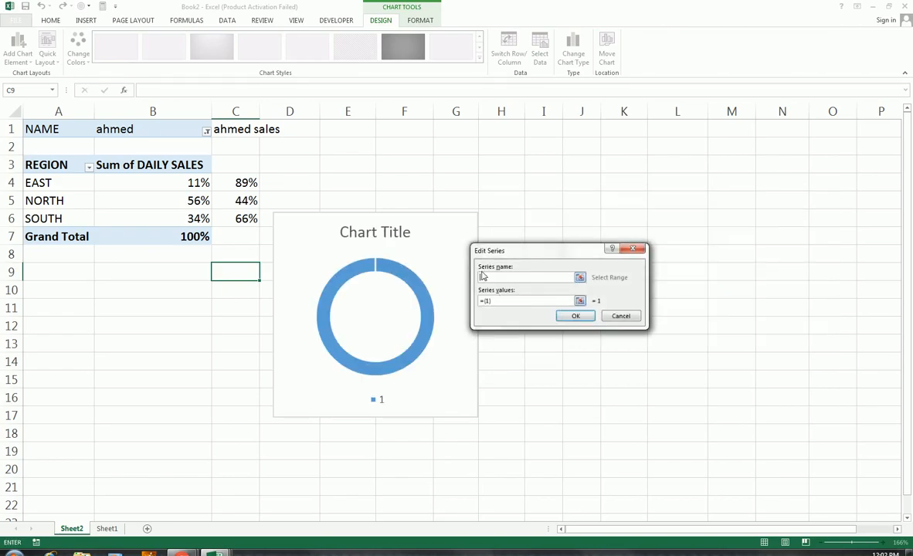
{"action": "left_click", "coordinate": [490, 303]}
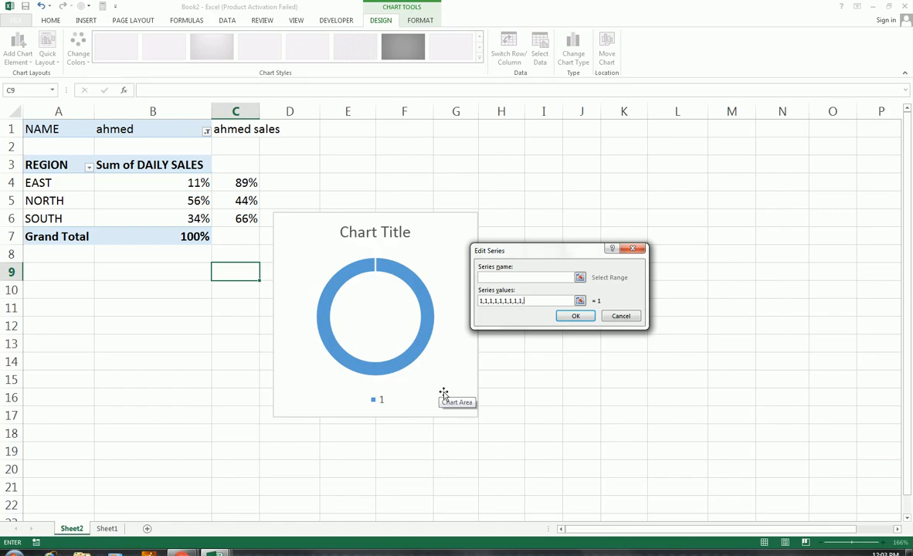
{"action": "type", "text": "1,1,1,1,1,1,1,1,1"}
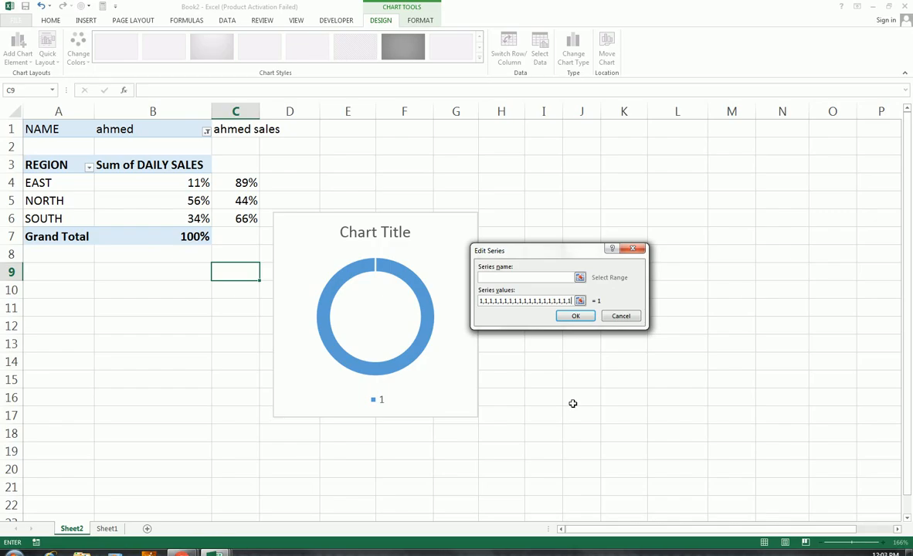
{"action": "key", "text": "BackSpace"}
{"action": "key", "text": "BackSpace"}
{"action": "key", "text": "BackSpace"}
{"action": "key", "text": "BackSpace"}
{"action": "key", "text": "BackSpace"}
{"action": "key", "text": "BackSpace"}
{"action": "key", "text": "BackSpace"}
{"action": "key", "text": "BackSpace"}
{"action": "key", "text": "BackSpace"}
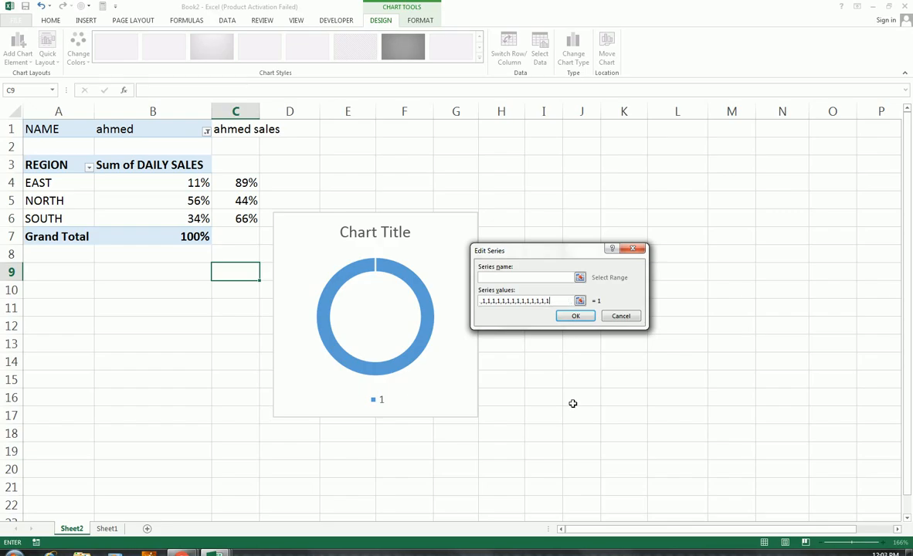
{"action": "left_click", "coordinate": [574, 317]}
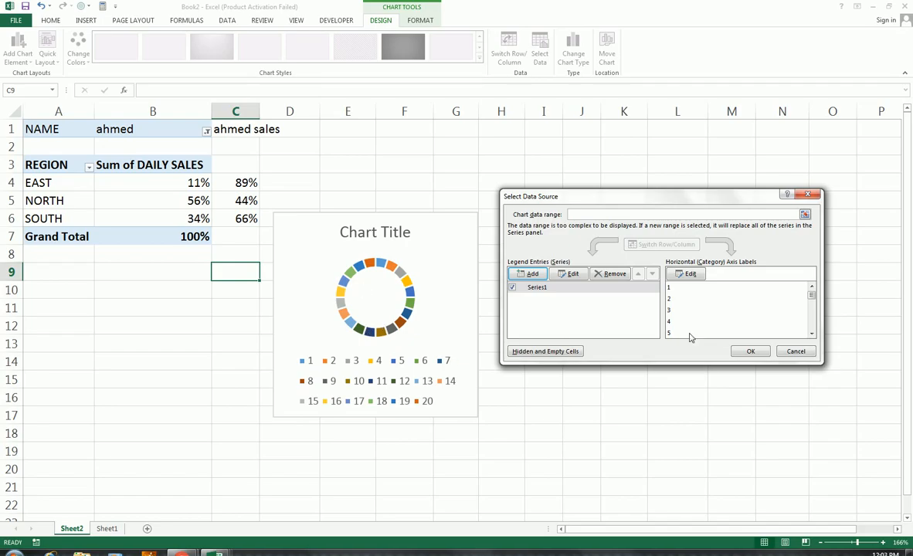
{"action": "left_click", "coordinate": [750, 351]}
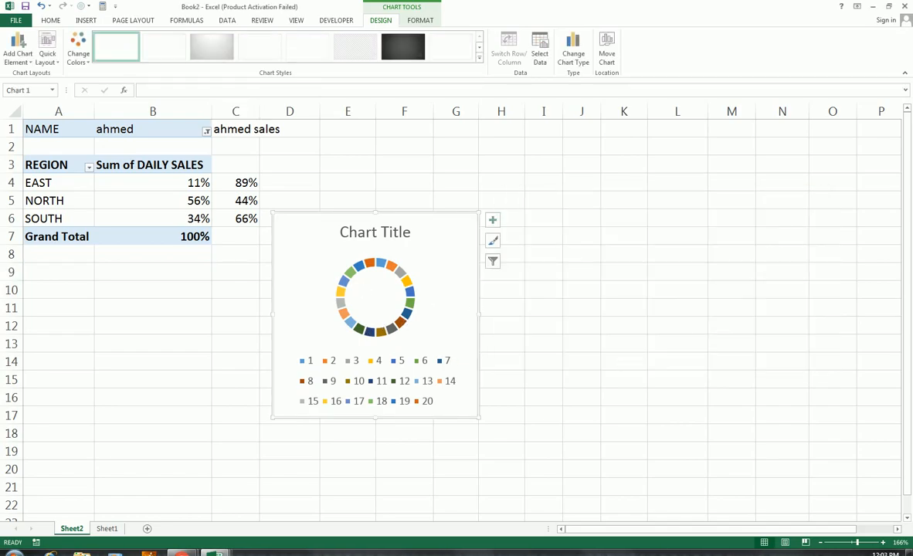
Remove the title and legend from the doughnut chart.
{"action": "left_click", "coordinate": [493, 220]}
{"action": "left_click", "coordinate": [518, 234]}
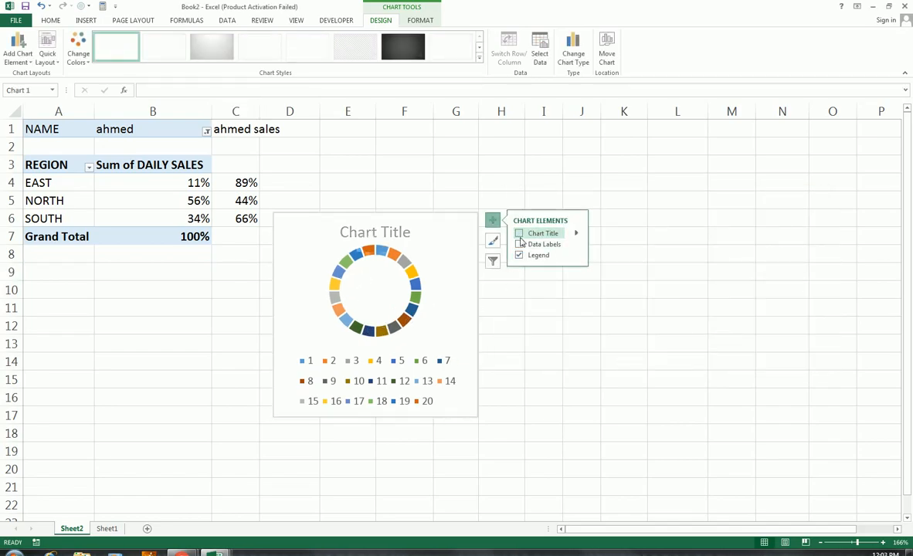
{"action": "left_click", "coordinate": [518, 255]}
{"action": "mouse_move", "coordinate": [476, 418]}
{"action": "left_mouse_down"}
{"action": "mouse_move", "coordinate": [497, 436]}
{"action": "mouse_move", "coordinate": [489, 430]}
{"action": "left_mouse_up"}
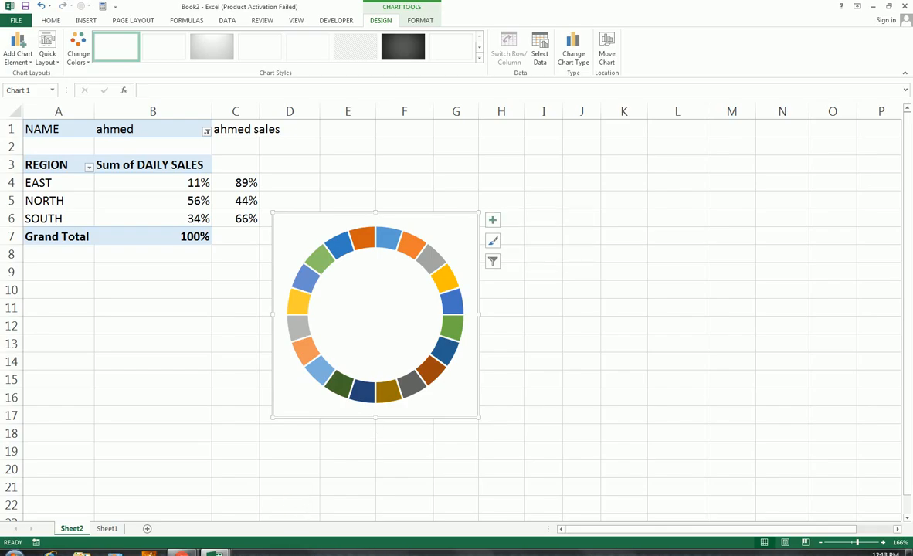
Try a solid light gray fill on the doughnut chart's plot area.
{"action": "right_click", "coordinate": [376, 376]}
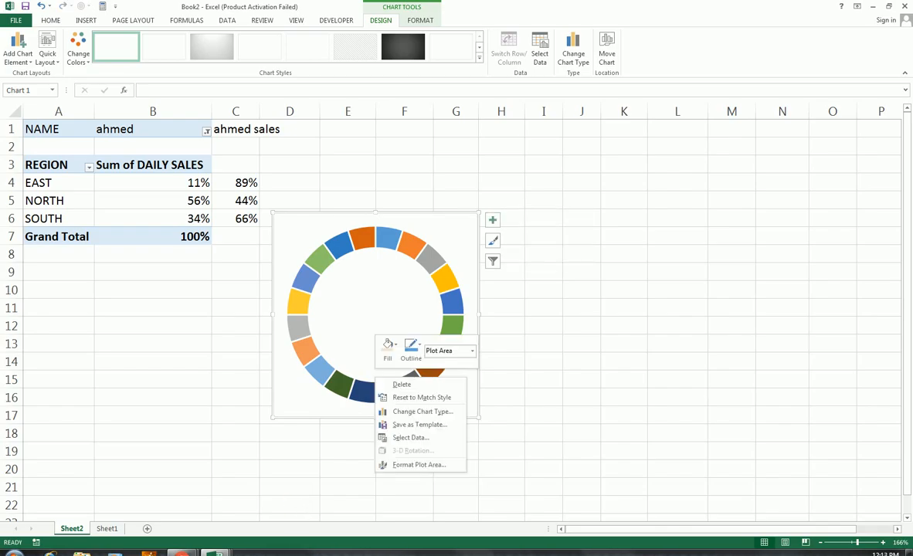
{"action": "left_click", "coordinate": [418, 466]}
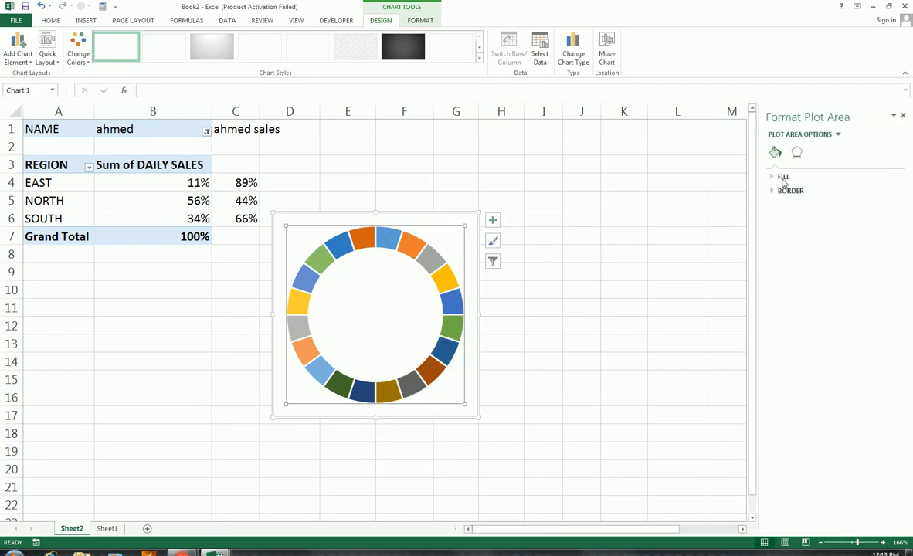
{"action": "left_click", "coordinate": [776, 178]}
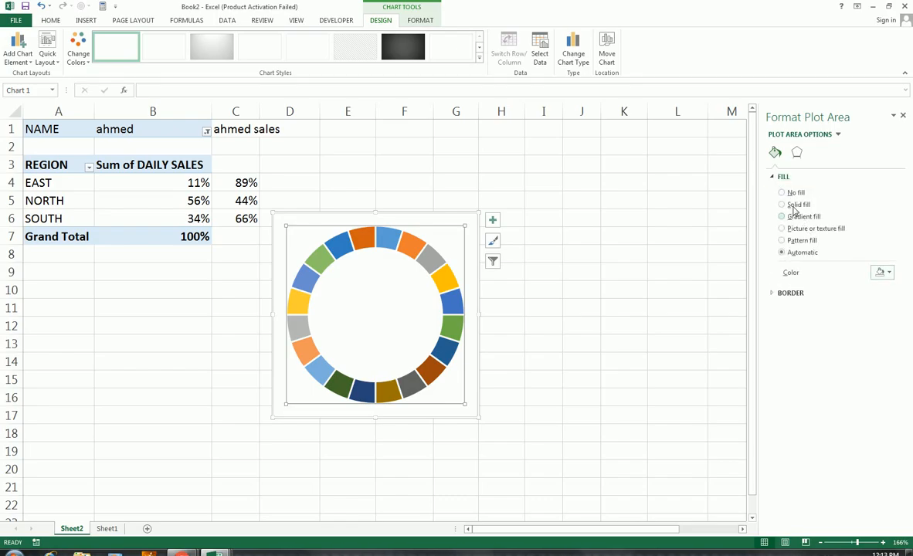
{"action": "left_click", "coordinate": [794, 206]}
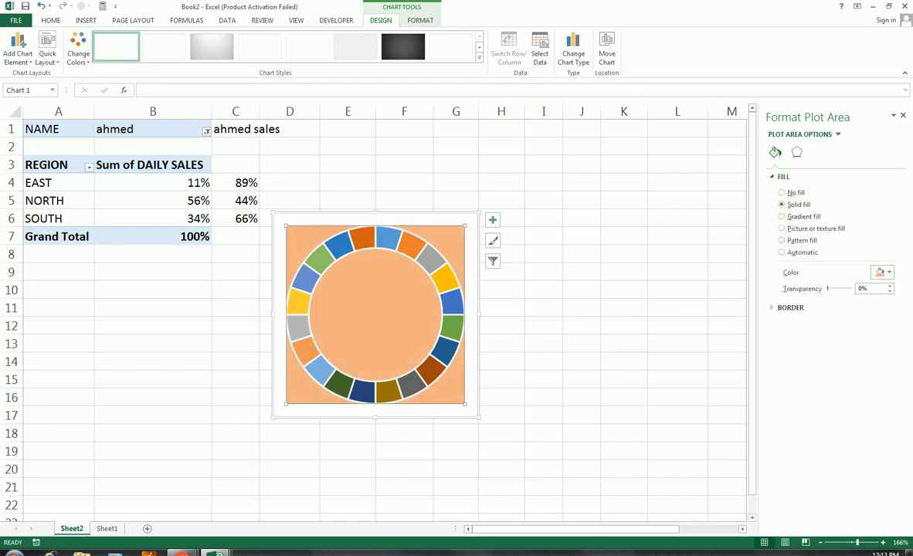
{"action": "left_click", "coordinate": [885, 272]}
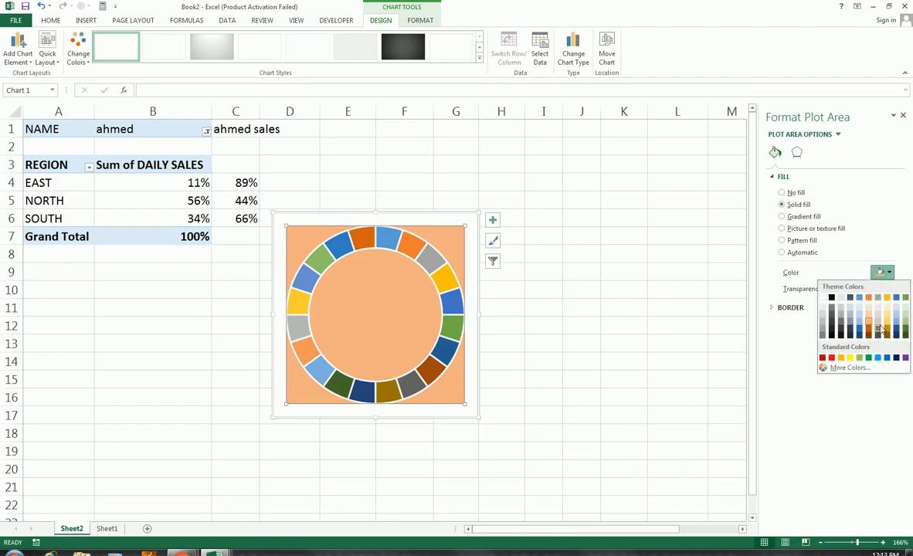
{"action": "left_click", "coordinate": [880, 324]}
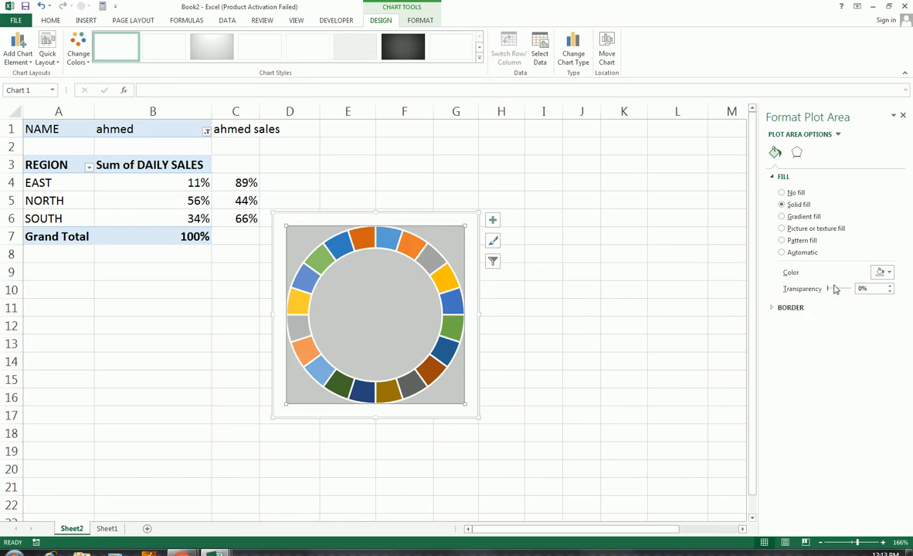
Set the doughnut chart's plot area to no fill and its chart area to no outline.
{"action": "left_click", "coordinate": [421, 20]}
{"action": "left_click", "coordinate": [409, 35]}
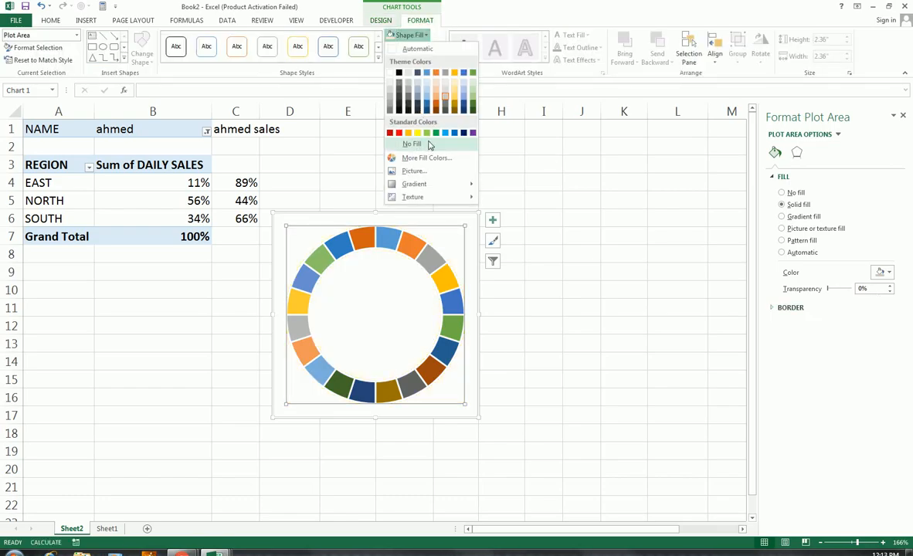
{"action": "left_click", "coordinate": [431, 144]}
{"action": "left_click", "coordinate": [409, 218]}
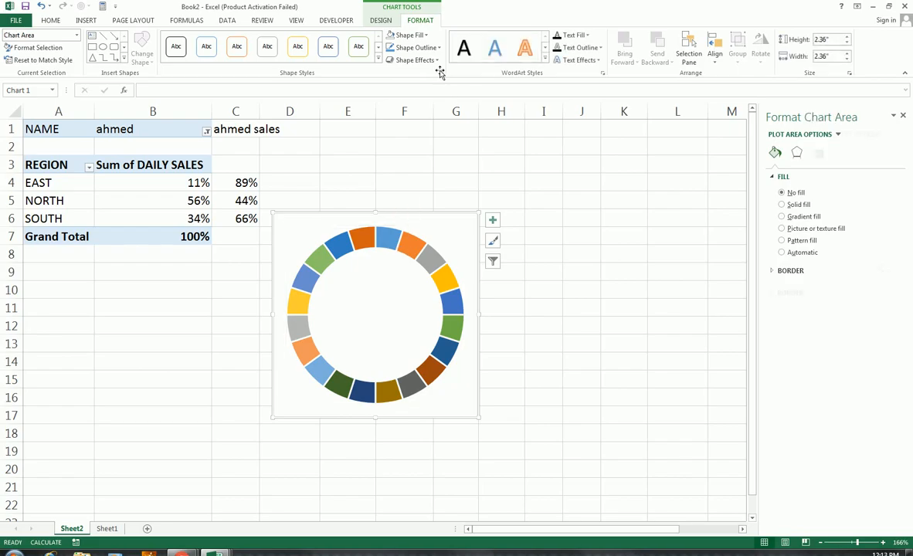
{"action": "left_click", "coordinate": [415, 48]}
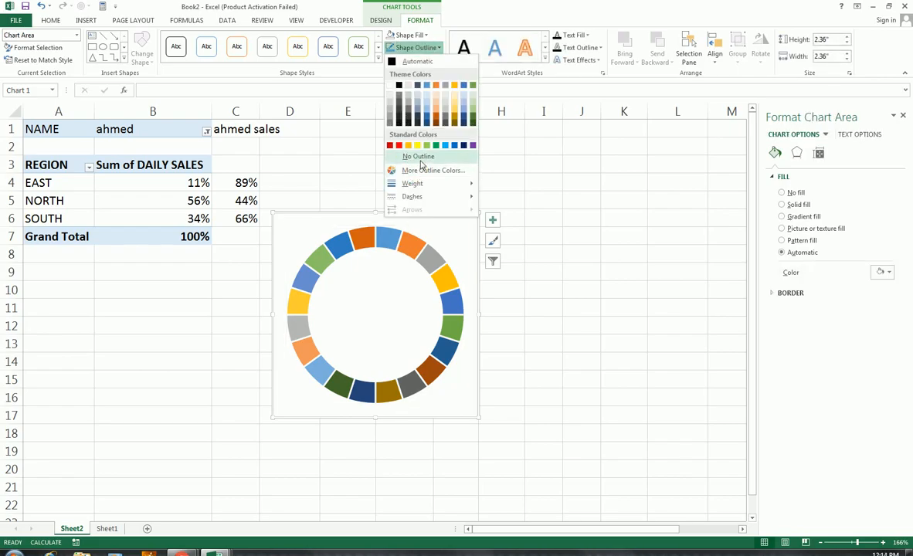
{"action": "left_click", "coordinate": [421, 159]}
{"action": "left_click", "coordinate": [550, 256]}
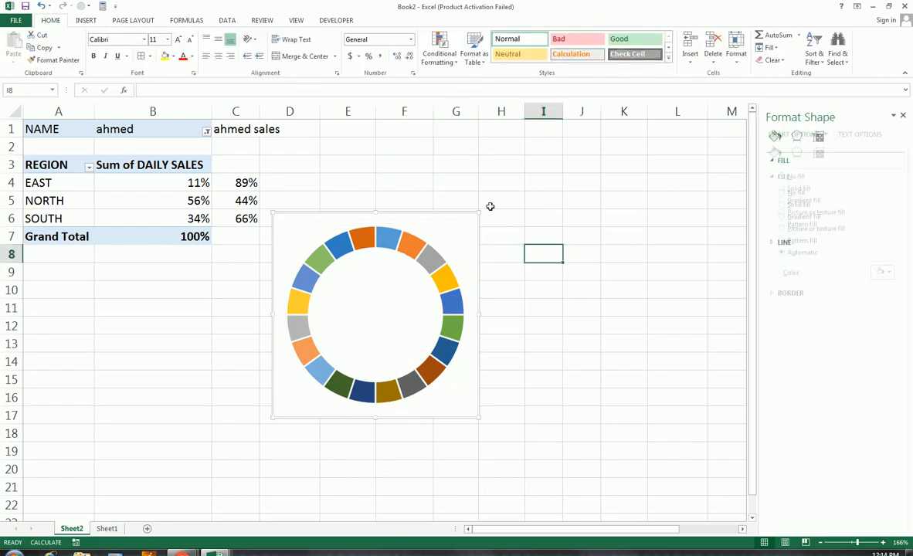
Remove the fill from the doughnut chart's chart area.
{"action": "left_click", "coordinate": [460, 219]}
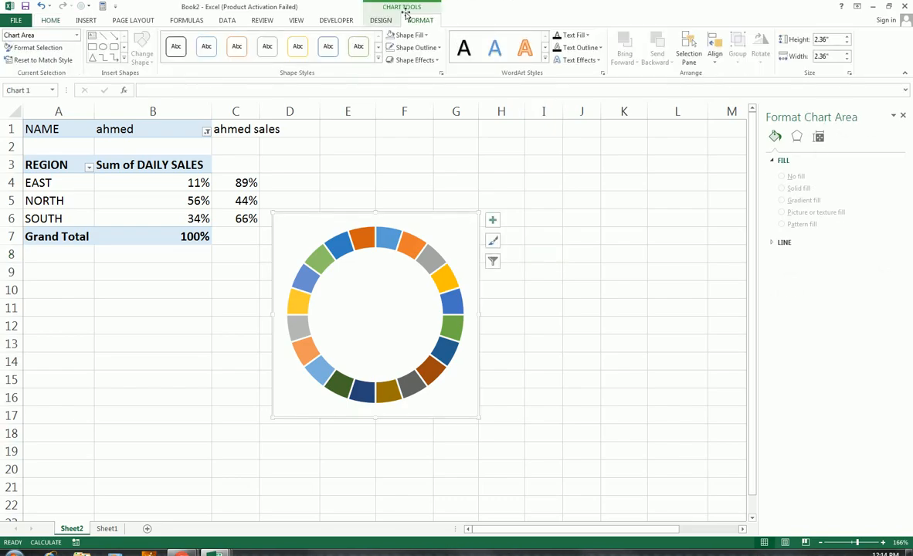
{"action": "left_click", "coordinate": [425, 35]}
{"action": "left_click", "coordinate": [425, 36]}
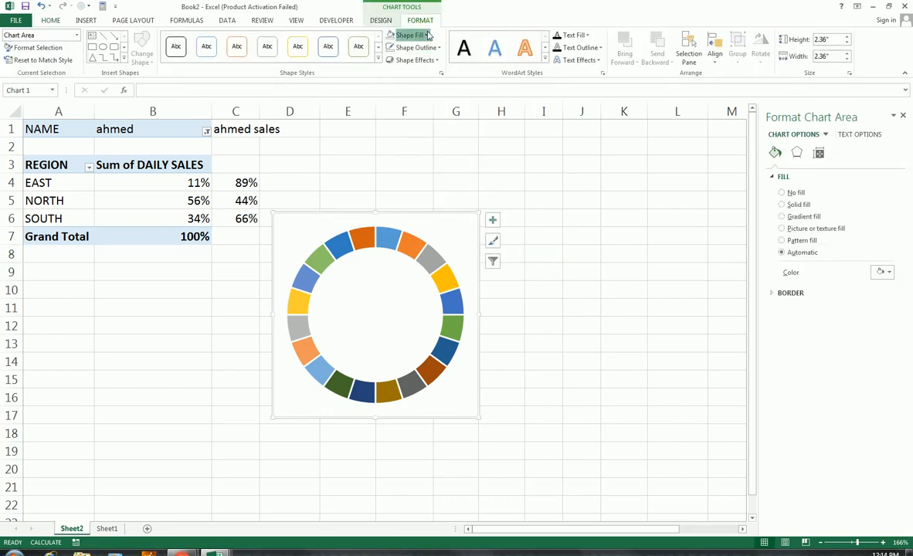
{"action": "left_click", "coordinate": [427, 35]}
{"action": "left_click", "coordinate": [425, 144]}
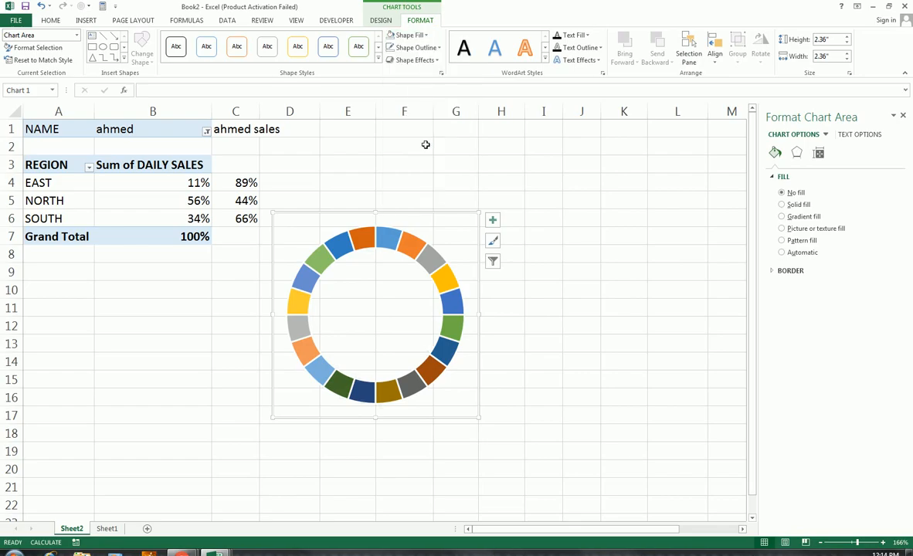
Set the doughnut hole size of the twenty-segment series to 60%.
{"action": "left_click", "coordinate": [407, 249]}
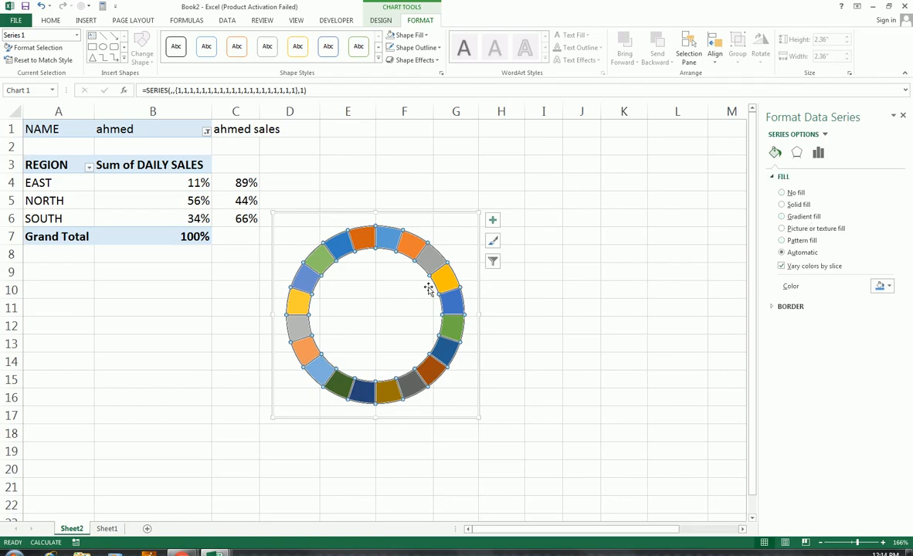
{"action": "right_click", "coordinate": [400, 248]}
{"action": "left_click", "coordinate": [436, 344]}
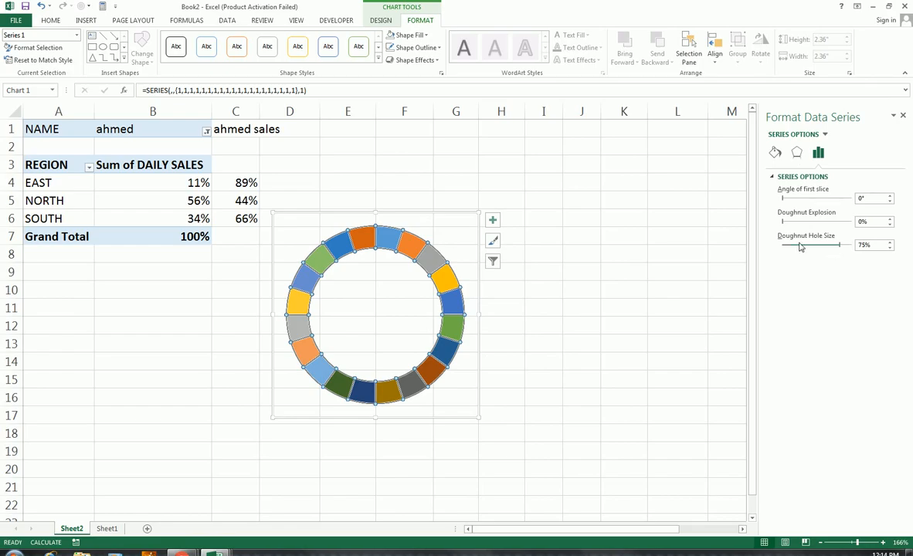
{"action": "double_click", "coordinate": [856, 247]}
{"action": "type", "text": "60"}
{"action": "key", "text": "Return"}
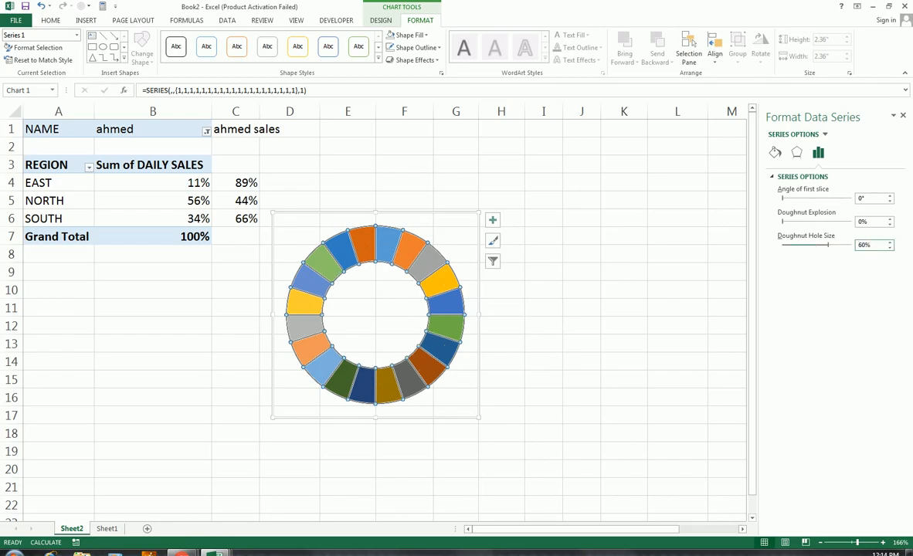
Fill all segments of the ring series with the same solid blue theme colour and close the formatting options.
{"action": "left_click", "coordinate": [776, 153]}
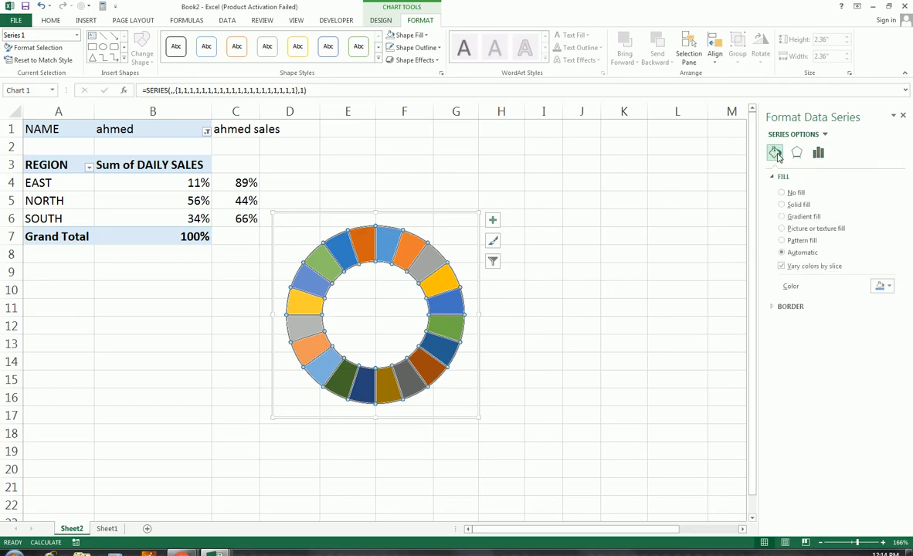
{"action": "left_click", "coordinate": [878, 289]}
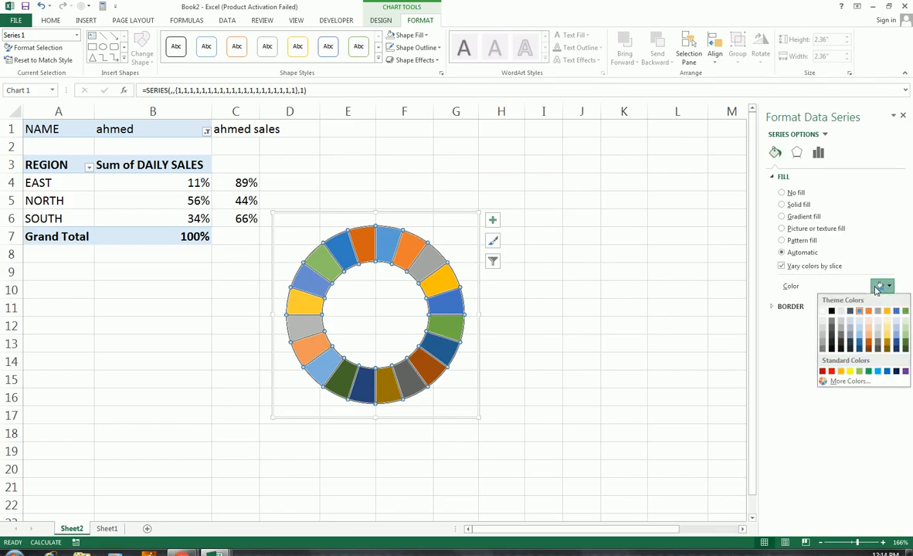
{"action": "left_click", "coordinate": [859, 310]}
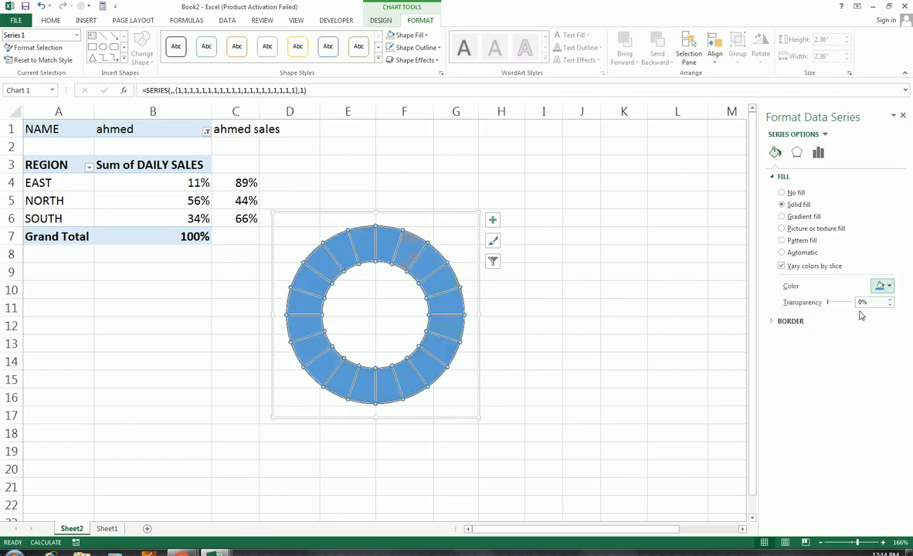
{"action": "left_click", "coordinate": [631, 275]}
{"action": "left_click", "coordinate": [903, 116]}
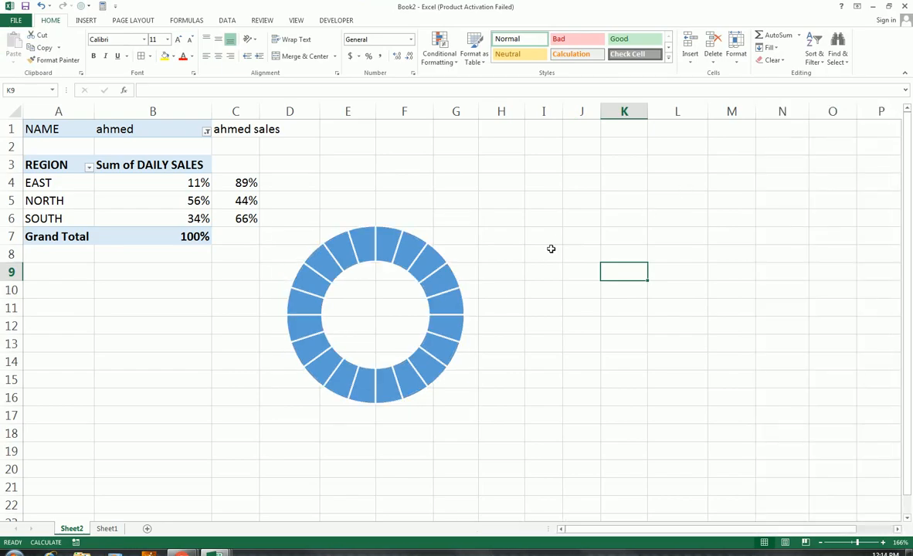
Duplicate the twenty-segment series within the doughnut chart to form a second concentric ring.
{"action": "left_click", "coordinate": [310, 261]}
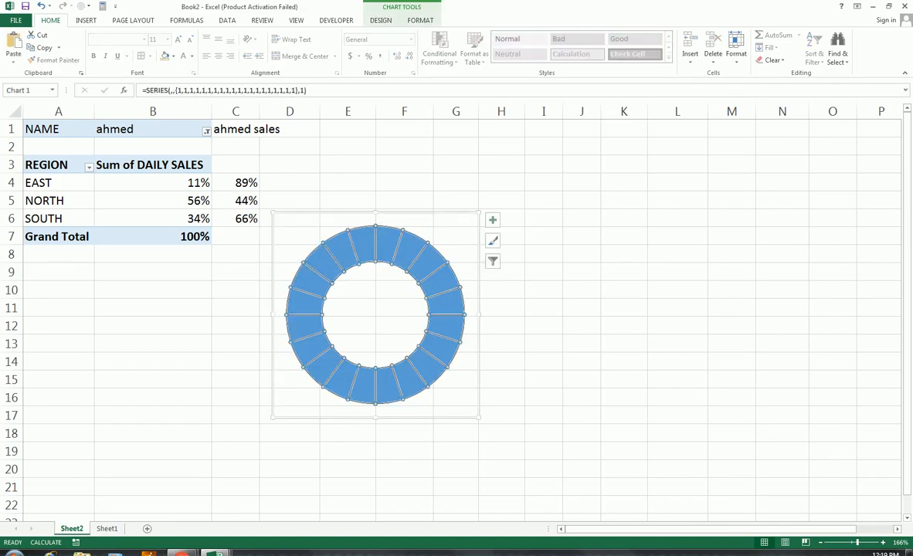
{"action": "left_click", "coordinate": [337, 215]}
{"action": "mouse_move", "coordinate": [351, 220]}
{"action": "left_mouse_down"}
{"action": "mouse_move", "coordinate": [495, 213]}
{"action": "mouse_move", "coordinate": [343, 223]}
{"action": "left_mouse_up"}
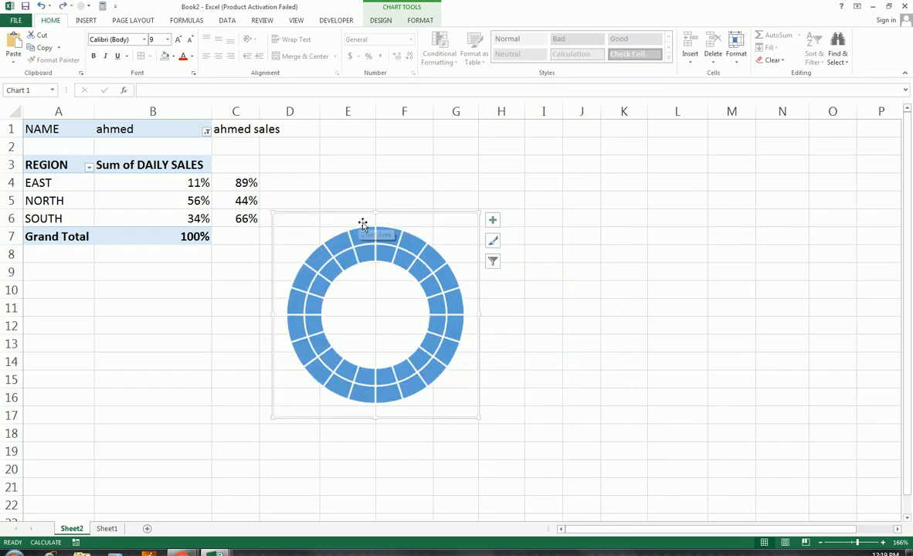
Copy the two-ring doughnut chart and paste duplicates of it at cells I6 and N6.
{"action": "right_click", "coordinate": [332, 199]}
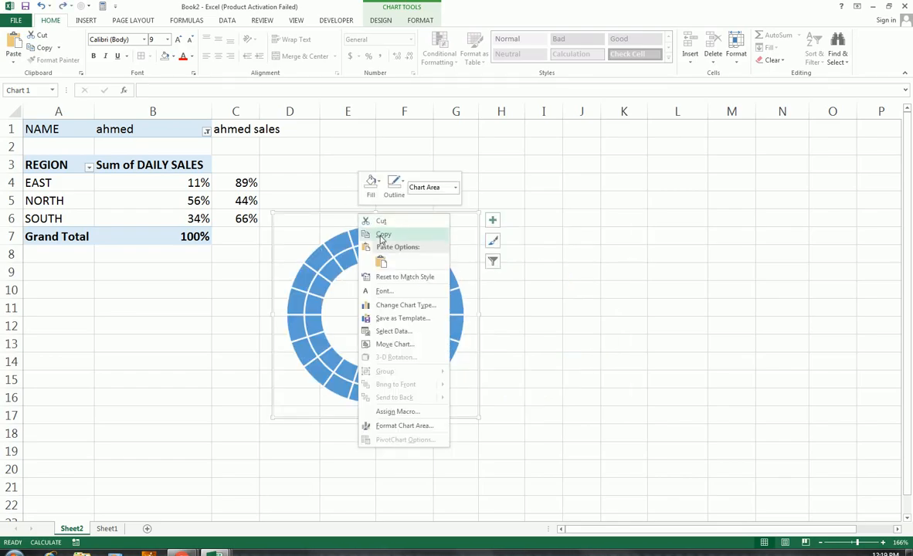
{"action": "left_click", "coordinate": [377, 234]}
{"action": "left_click", "coordinate": [554, 228]}
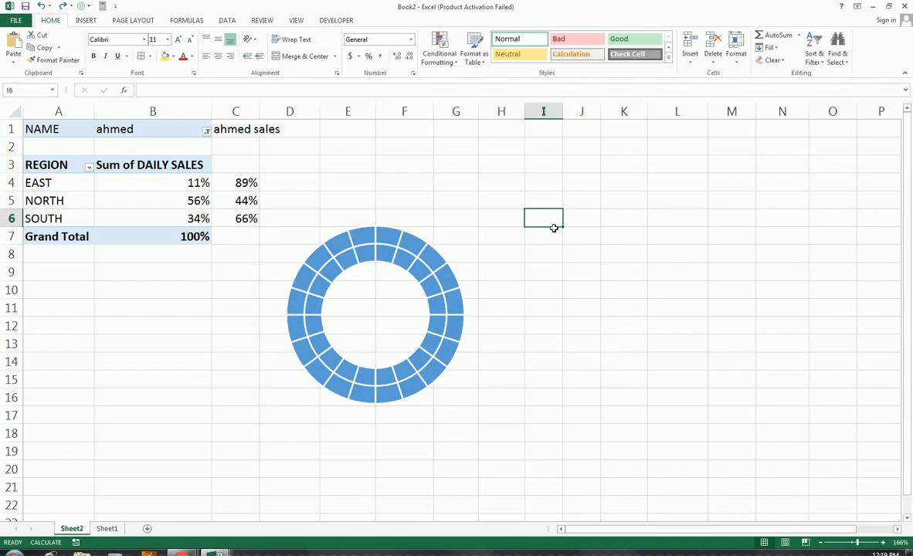
{"action": "key", "text": "ctrl+v"}
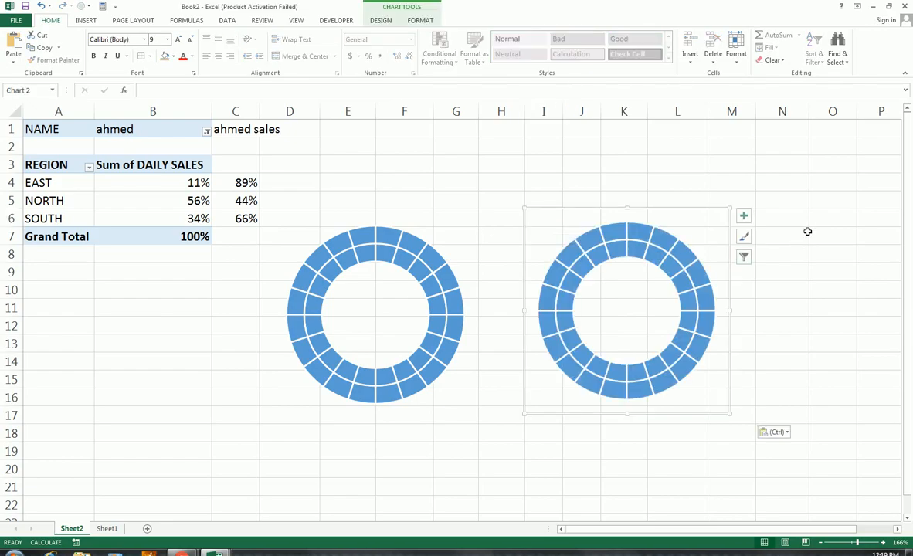
{"action": "left_click", "coordinate": [786, 219]}
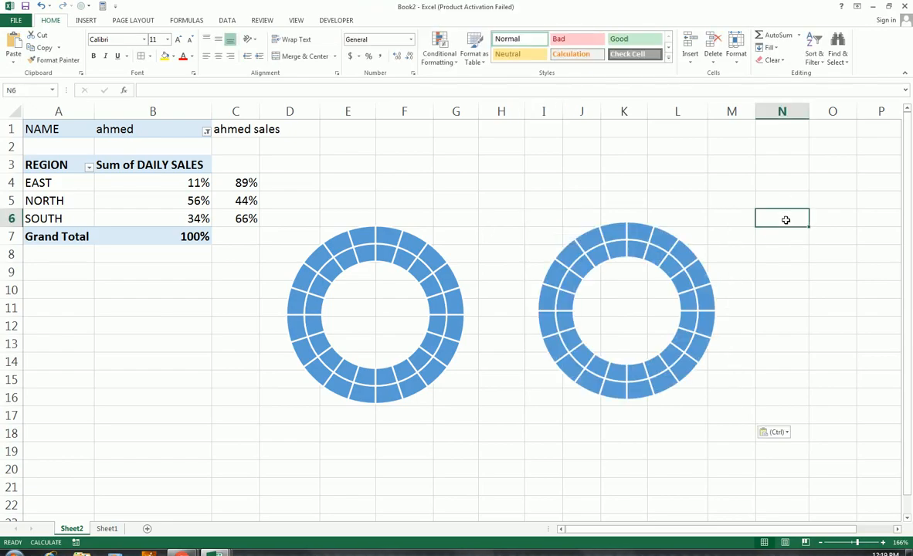
{"action": "key", "text": "ctrl+v"}
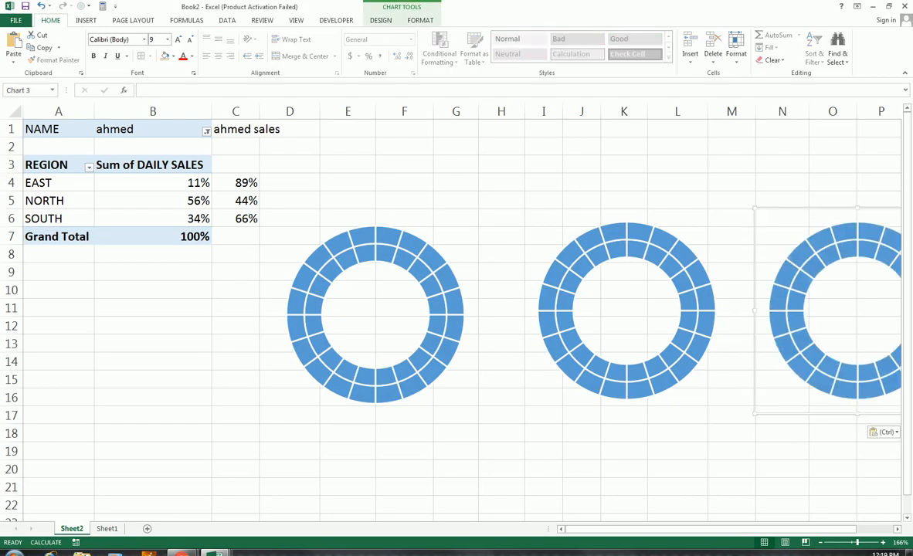
Try to move all three doughnut charts as one selection, undoing the last paste and pasting the third chart again at N6.
{"action": "left_click", "coordinate": [402, 221]}
{"action": "left_click", "coordinate": [558, 224]}
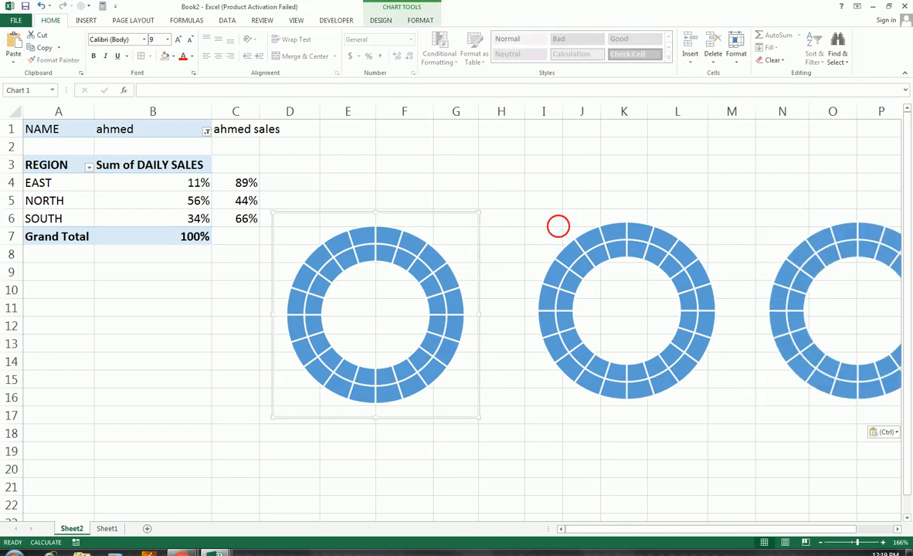
{"action": "left_click", "coordinate": [800, 217]}
{"action": "left_click", "coordinate": [842, 220]}
{"action": "left_click", "coordinate": [638, 220], "text": "ctrl"}
{"action": "left_click", "coordinate": [405, 251], "text": "ctrl"}
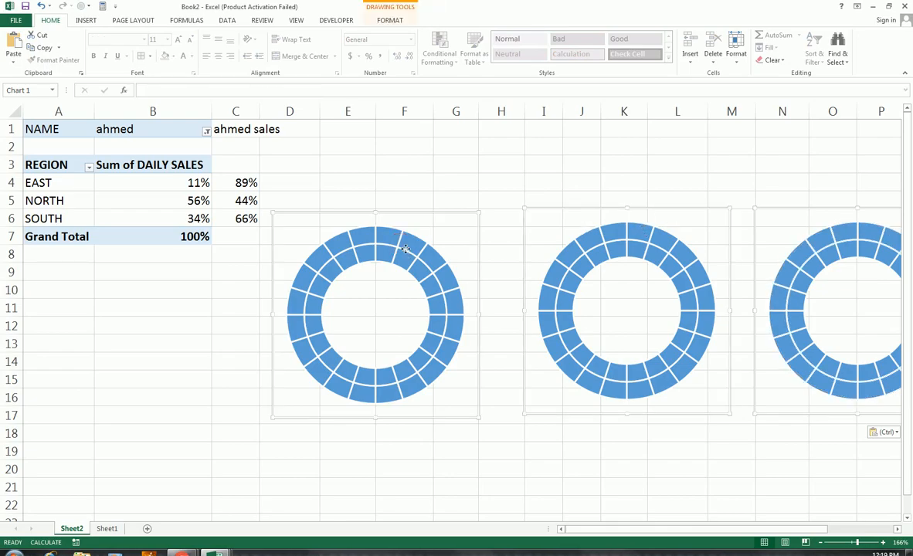
{"action": "left_click_drag", "start_coordinate": [550, 227], "coordinate": [477, 225]}
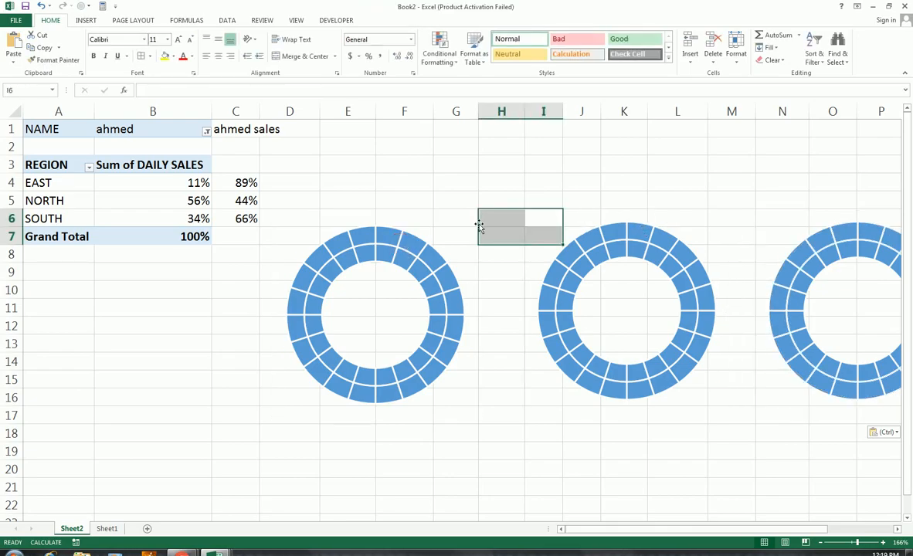
{"action": "key", "text": "ctrl+z"}
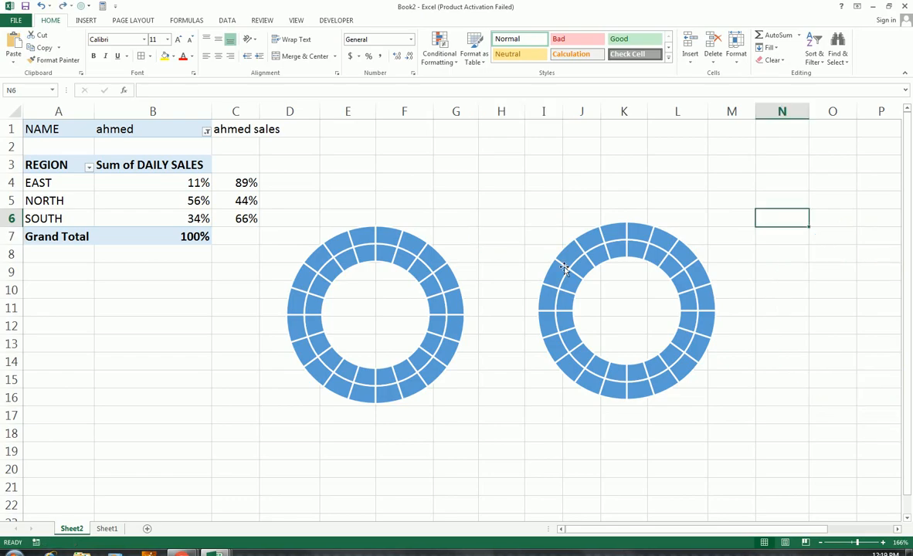
{"action": "key", "text": "ctrl+v"}
Select all three doughnut charts and move them together leftward and slightly down so they span columns B to O.
{"action": "left_click", "coordinate": [688, 216], "text": "shift"}
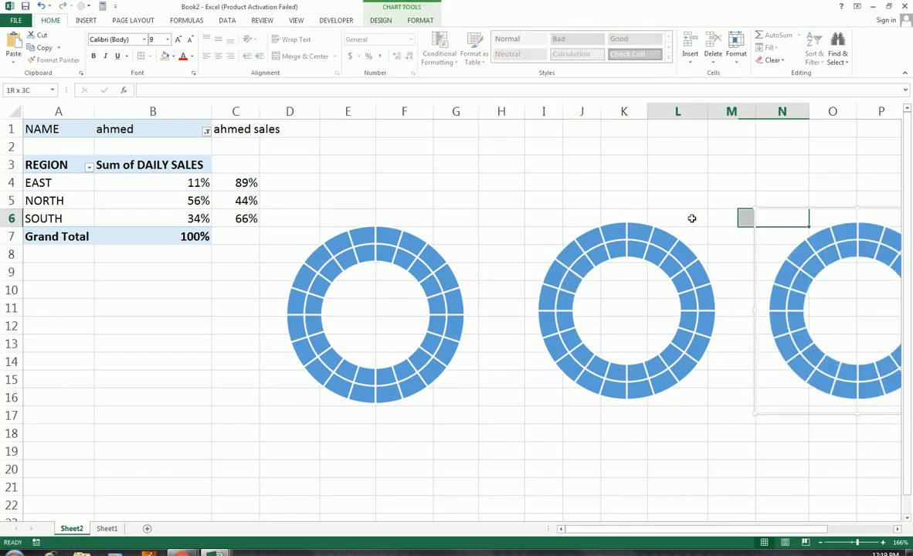
{"action": "left_click", "coordinate": [585, 227], "text": "shift"}
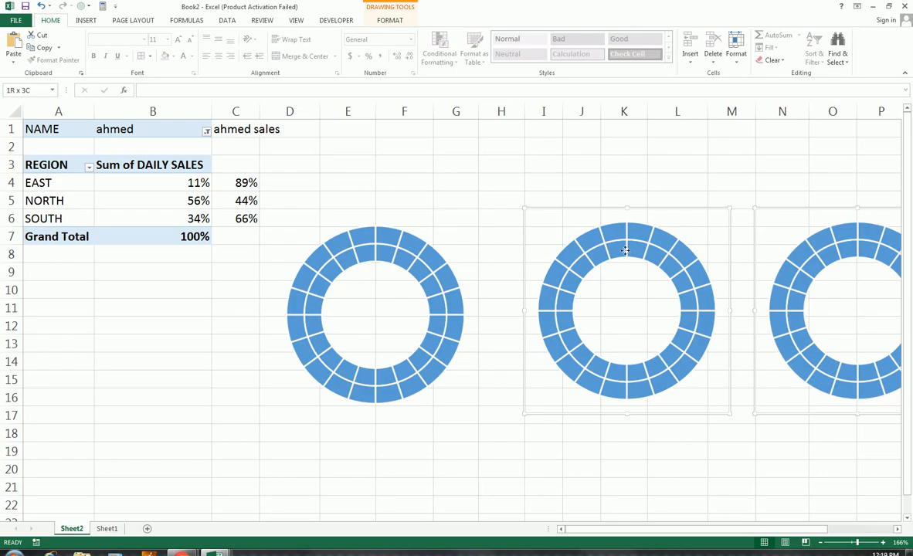
{"action": "left_click", "coordinate": [435, 255], "text": "shift"}
{"action": "left_click_drag", "start_coordinate": [459, 214], "coordinate": [385, 240]}
Align the three selected doughnut charts by their middles and distribute them evenly horizontally.
{"action": "left_click", "coordinate": [386, 21]}
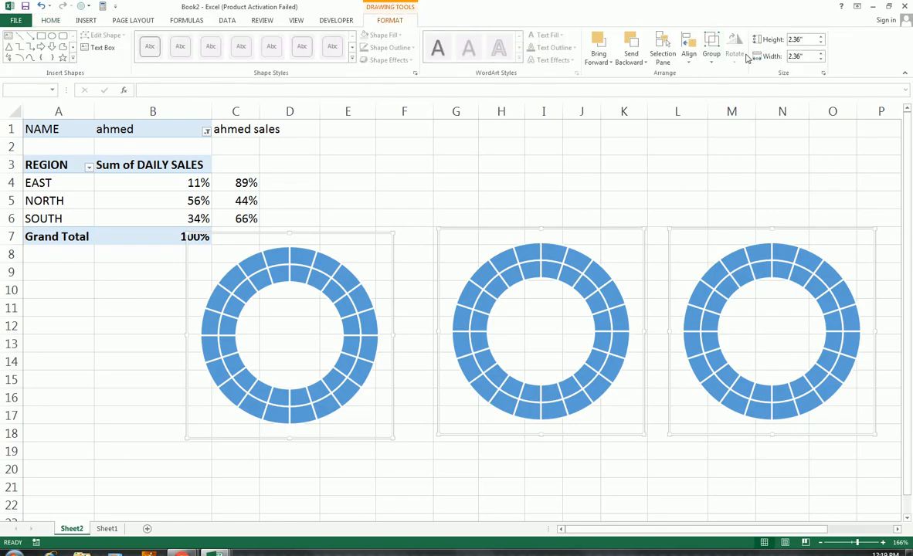
{"action": "left_click", "coordinate": [688, 52]}
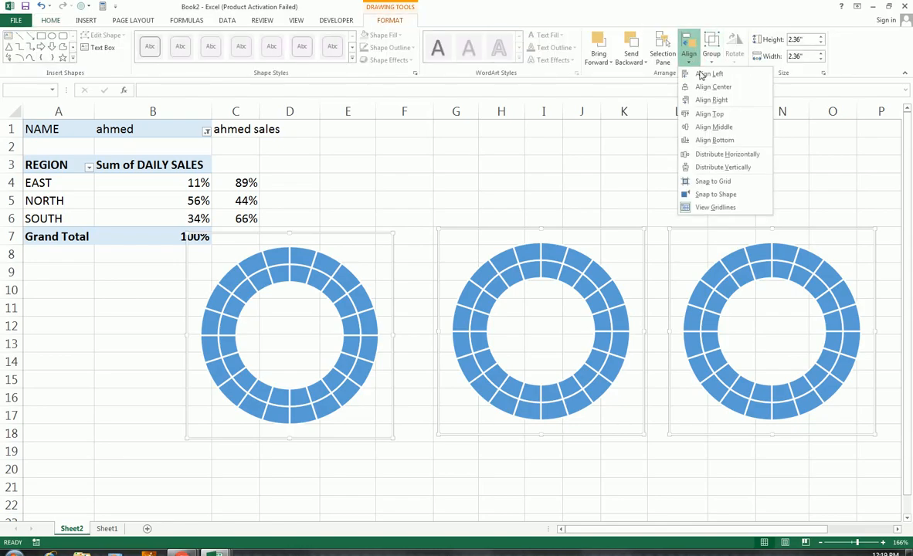
{"action": "left_click", "coordinate": [710, 128]}
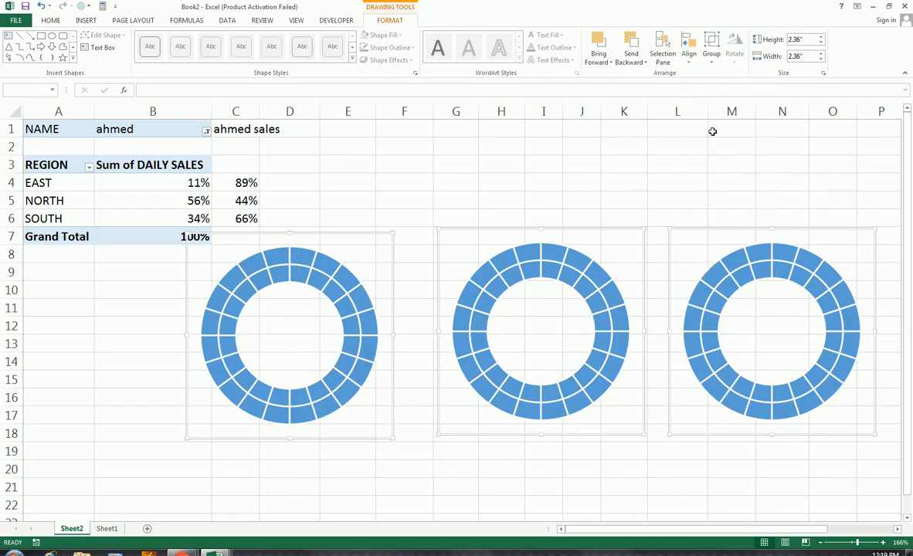
{"action": "left_click", "coordinate": [695, 67]}
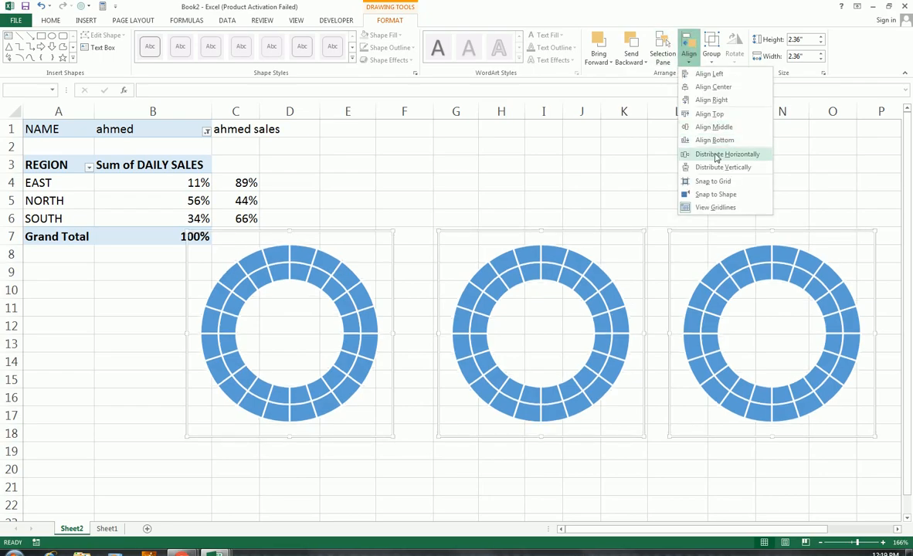
{"action": "left_click", "coordinate": [718, 155]}
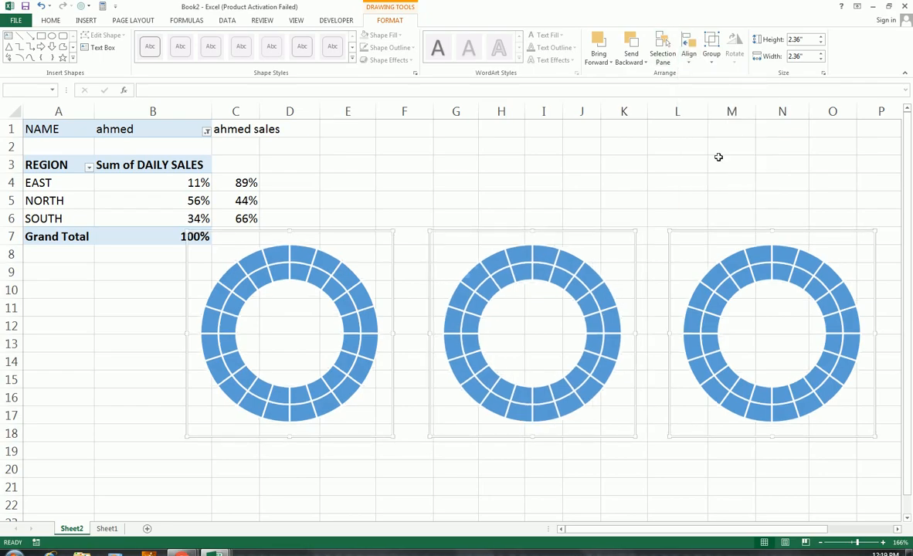
{"action": "left_click", "coordinate": [428, 220]}
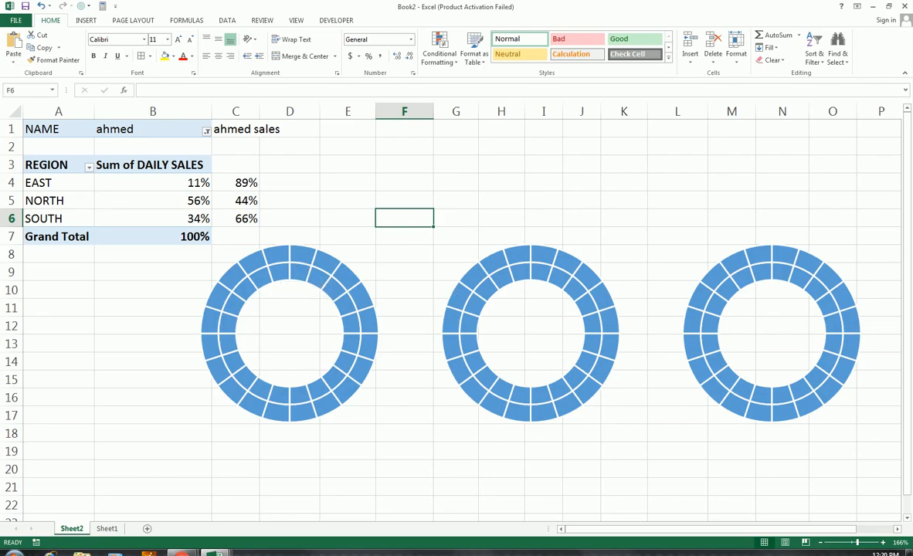
Add a series to the first doughnut chart with its name from A4 (EAST) and values from B4:C4.
{"action": "left_click", "coordinate": [280, 276]}
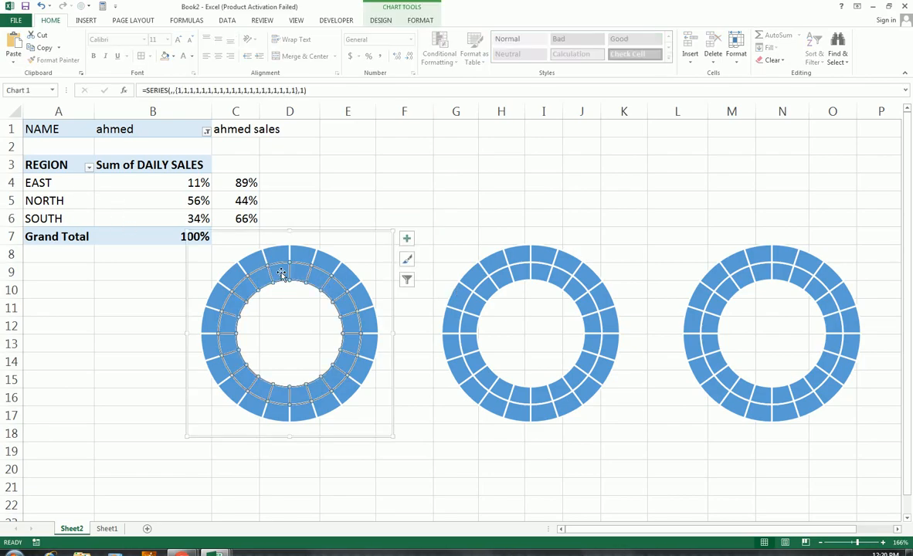
{"action": "left_click", "coordinate": [318, 240]}
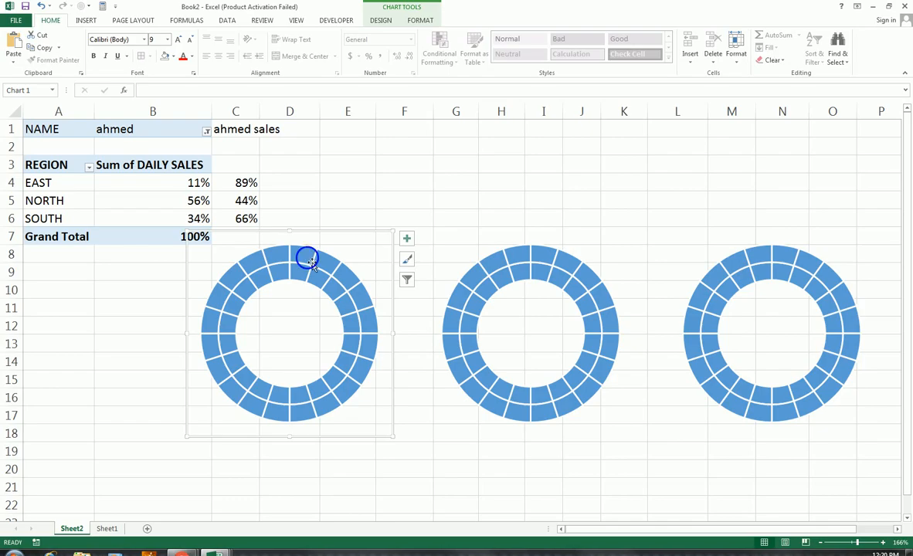
{"action": "right_click", "coordinate": [289, 244]}
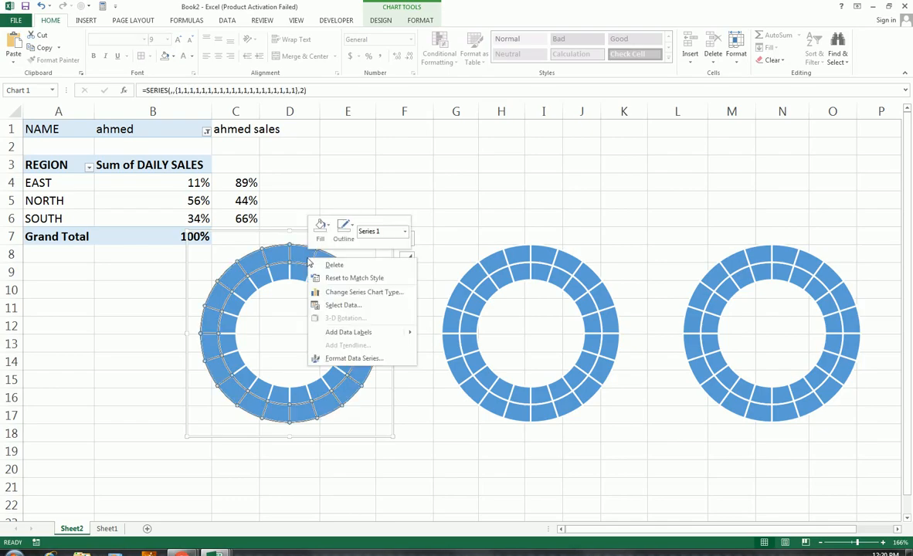
{"action": "left_click", "coordinate": [349, 308]}
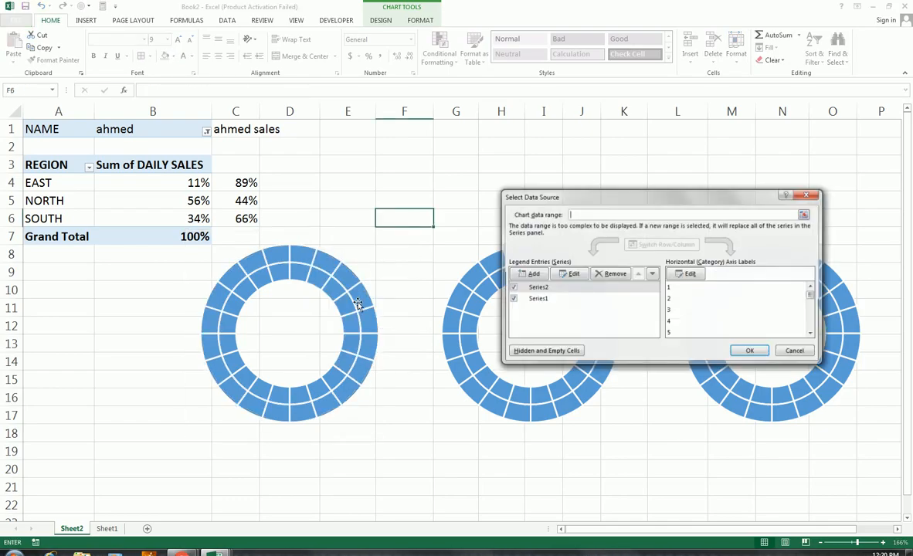
{"action": "left_click", "coordinate": [540, 280]}
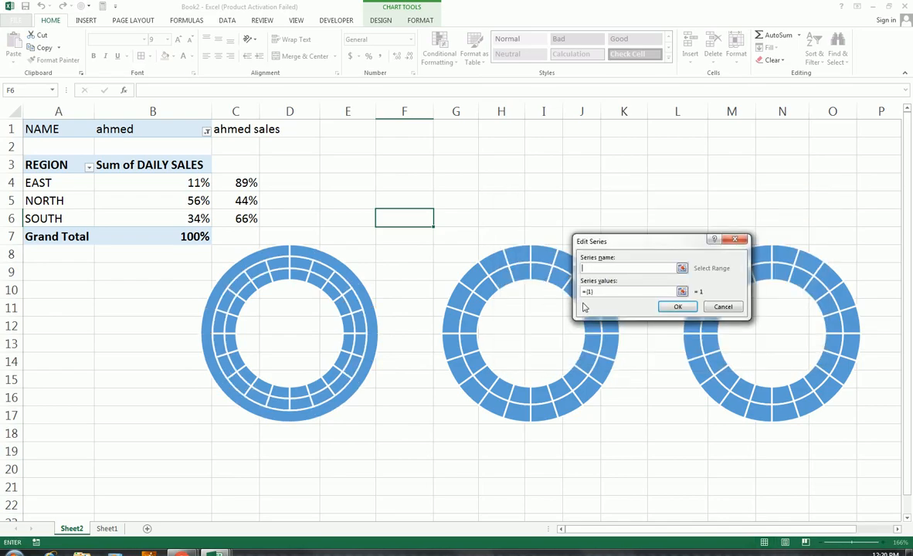
{"action": "left_click", "coordinate": [68, 178]}
{"action": "left_click", "coordinate": [591, 291]}
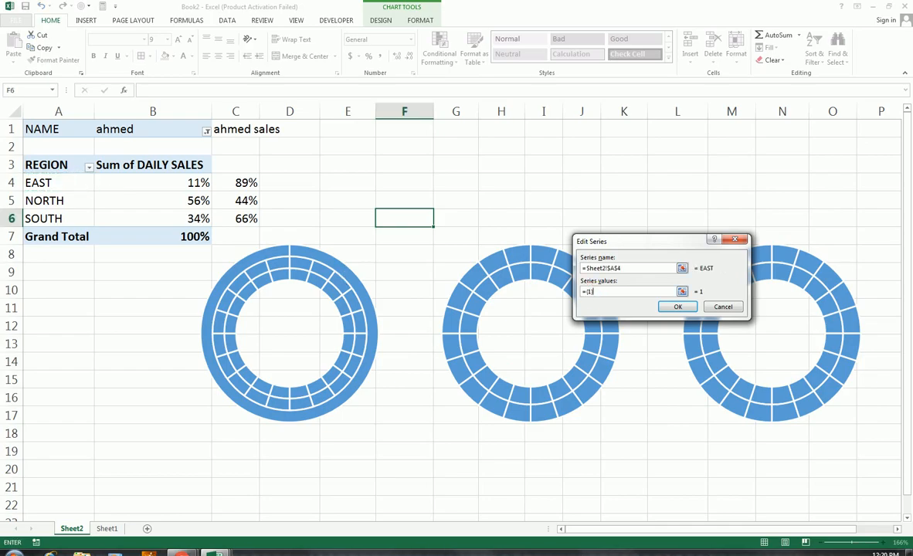
{"action": "key", "text": "BackSpace"}
{"action": "key", "text": "BackSpace"}
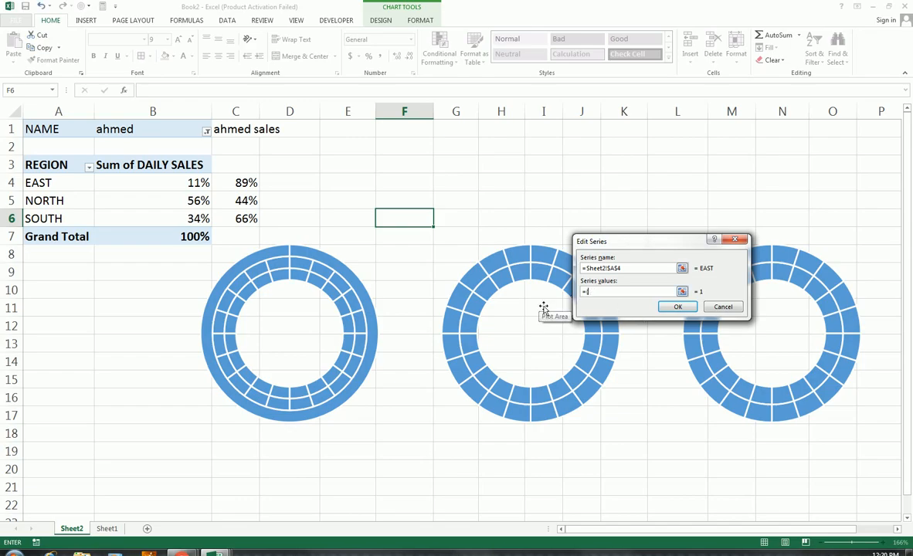
{"action": "left_click_drag", "start_coordinate": [162, 182], "coordinate": [238, 189]}
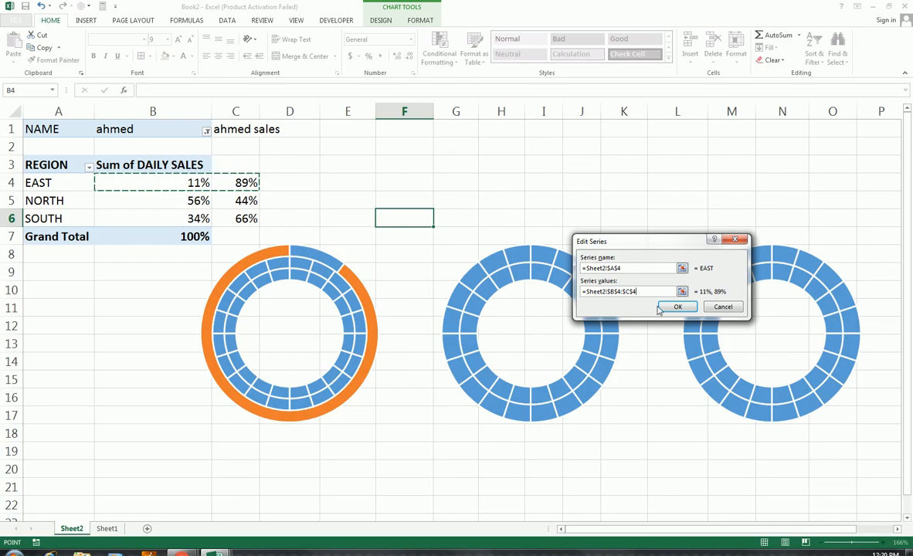
{"action": "left_click", "coordinate": [677, 307]}
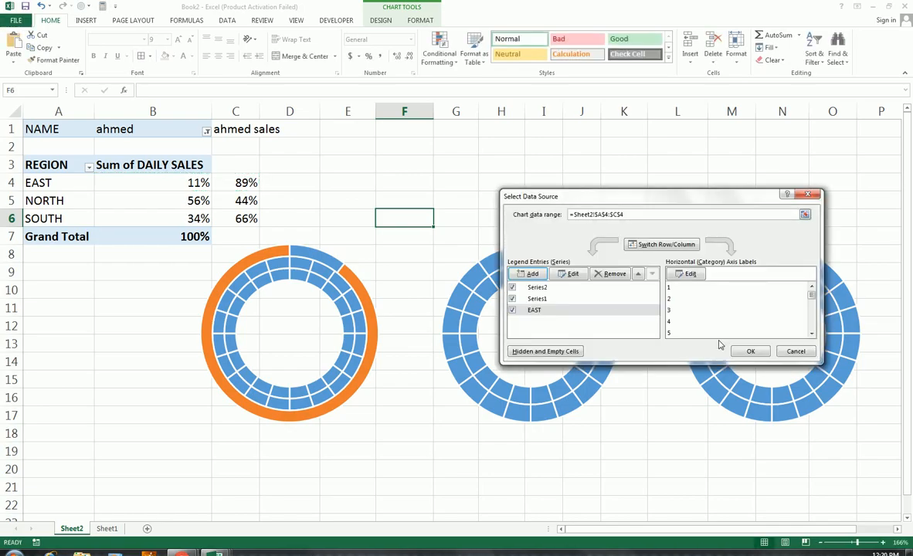
{"action": "left_click", "coordinate": [749, 351]}
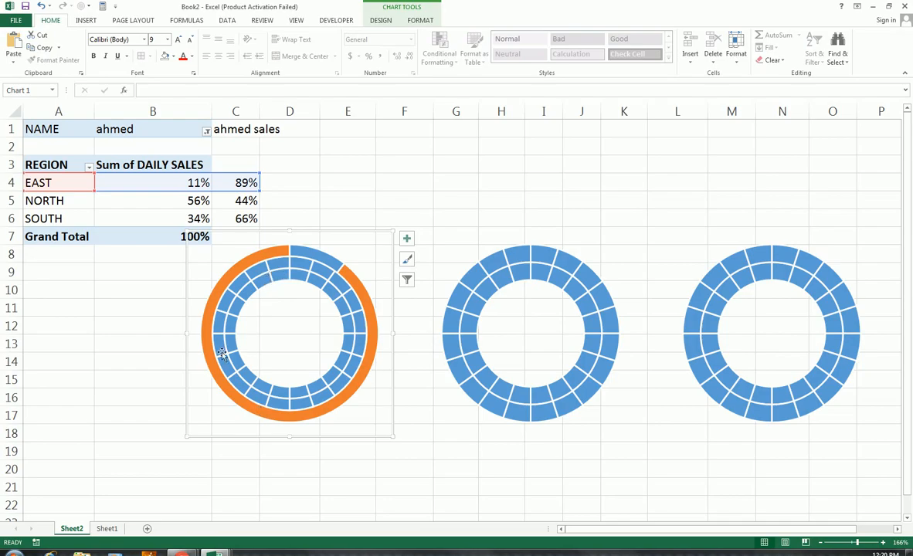
Assign the EAST series of the first chart to the secondary axis, keeping the Doughnut chart type.
{"action": "right_click", "coordinate": [345, 283]}
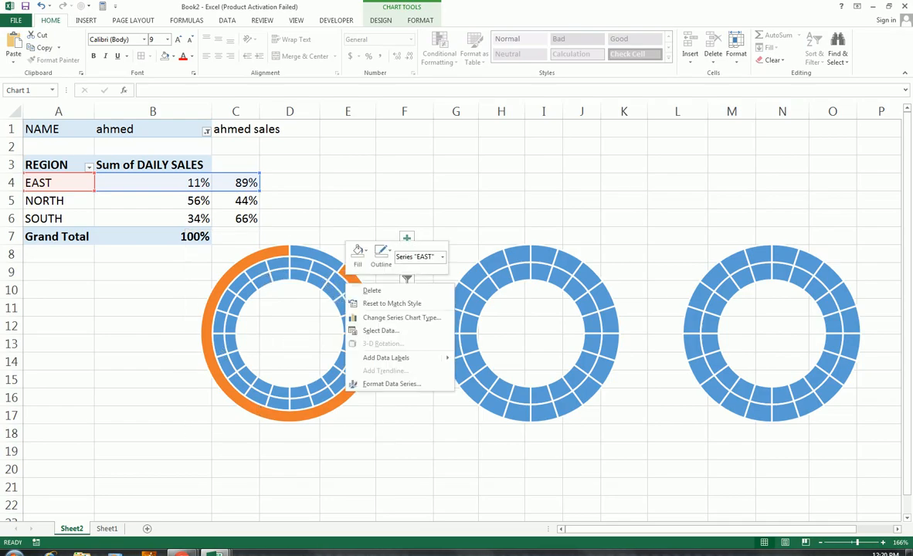
{"action": "left_click", "coordinate": [374, 319]}
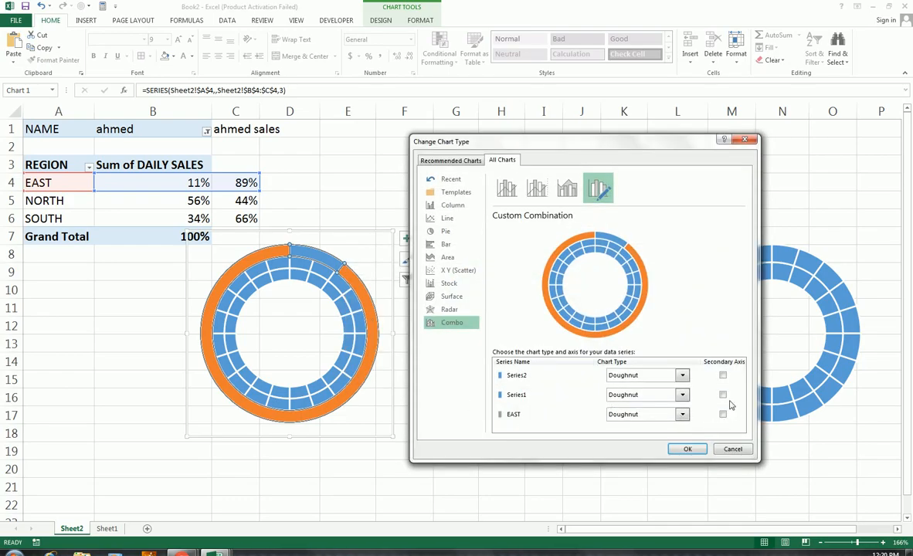
{"action": "left_click", "coordinate": [723, 415]}
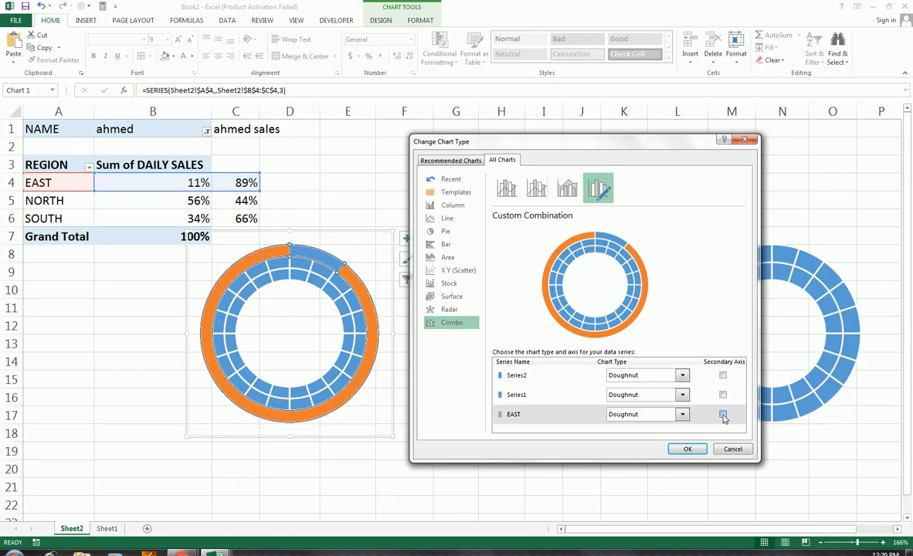
{"action": "left_click", "coordinate": [684, 449]}
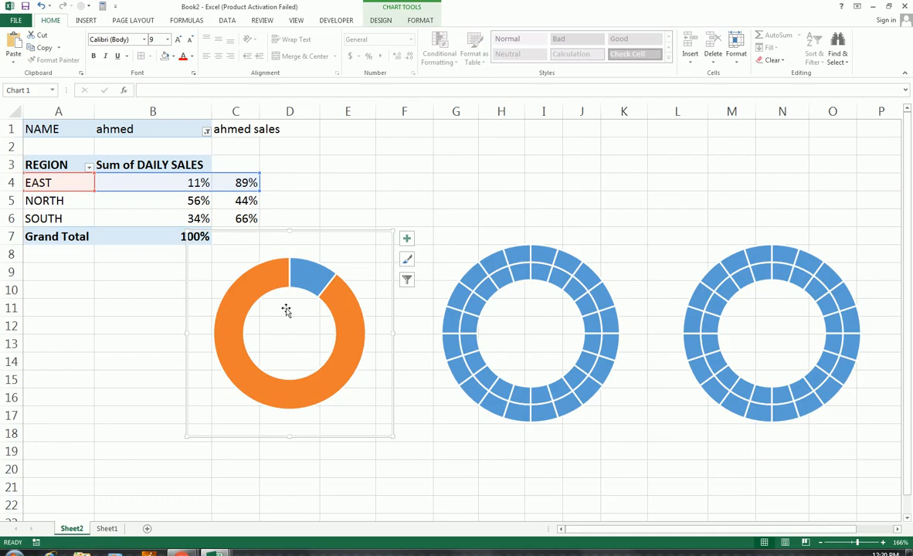
Try to remove the fill from the whole EAST series in the first chart, and undo the change.
{"action": "mouse_move", "coordinate": [288, 291]}
{"action": "right_click", "coordinate": [338, 299]}
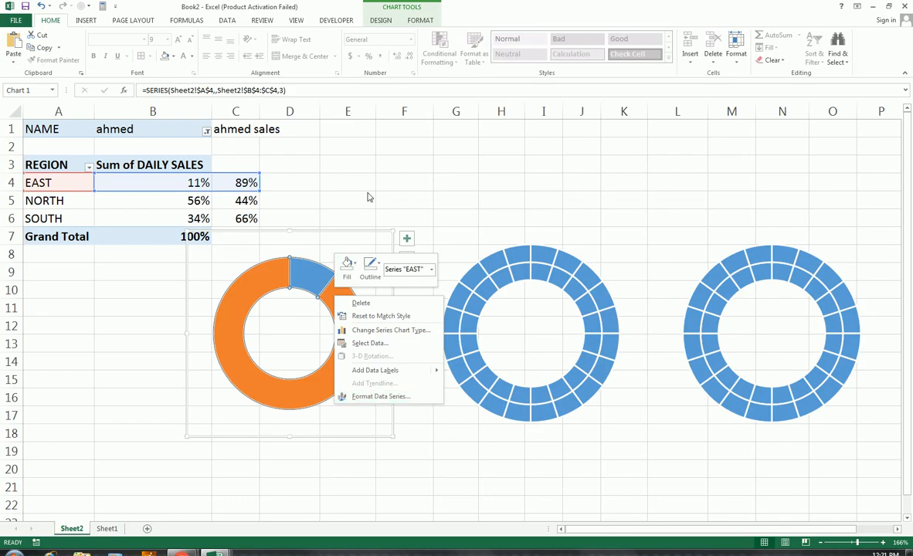
{"action": "left_click", "coordinate": [358, 398]}
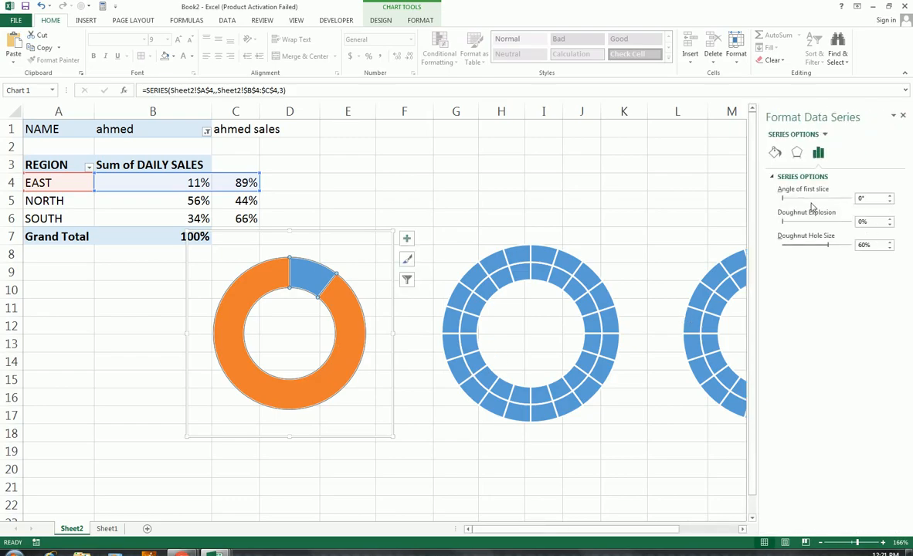
{"action": "left_click", "coordinate": [775, 153]}
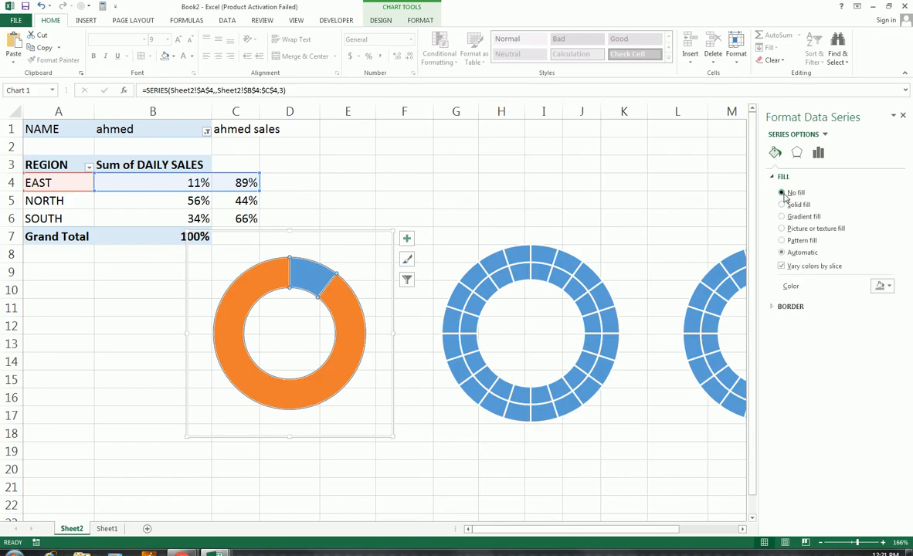
{"action": "left_click", "coordinate": [782, 193]}
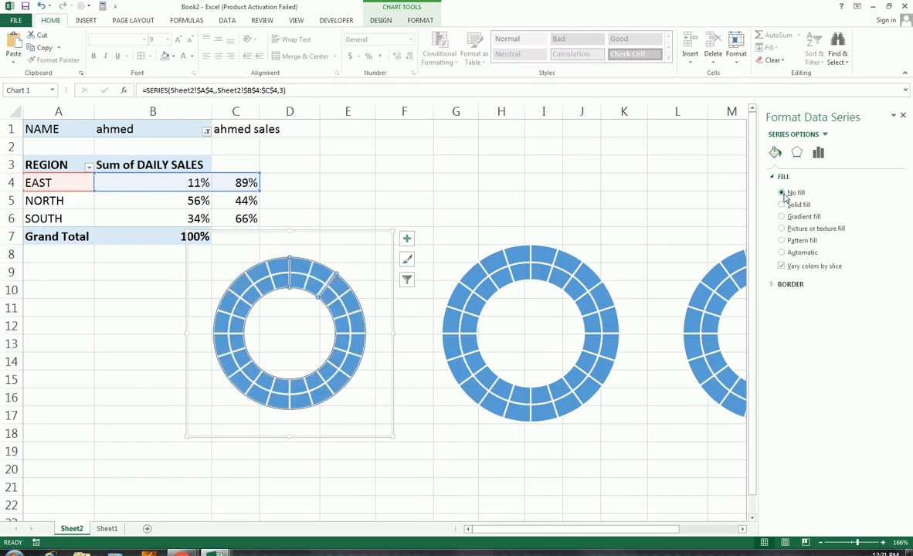
{"action": "left_click", "coordinate": [903, 118]}
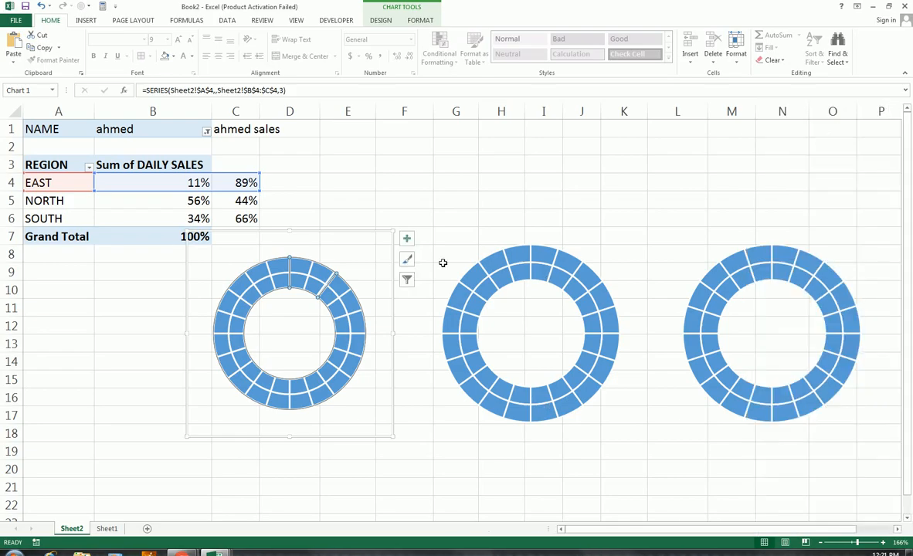
{"action": "key", "text": "ctrl+z"}
Set only the 11% data point of the EAST series to no fill.
{"action": "left_click", "coordinate": [314, 286]}
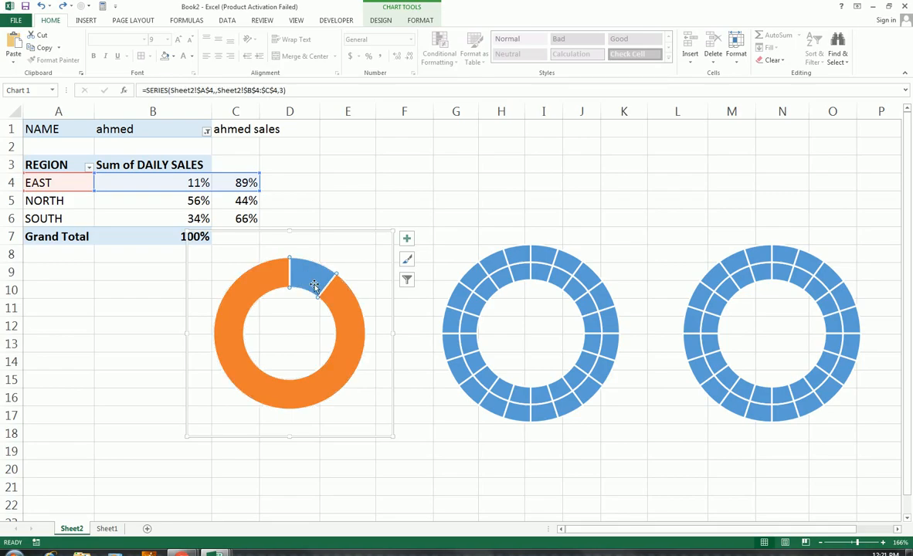
{"action": "right_click", "coordinate": [315, 286]}
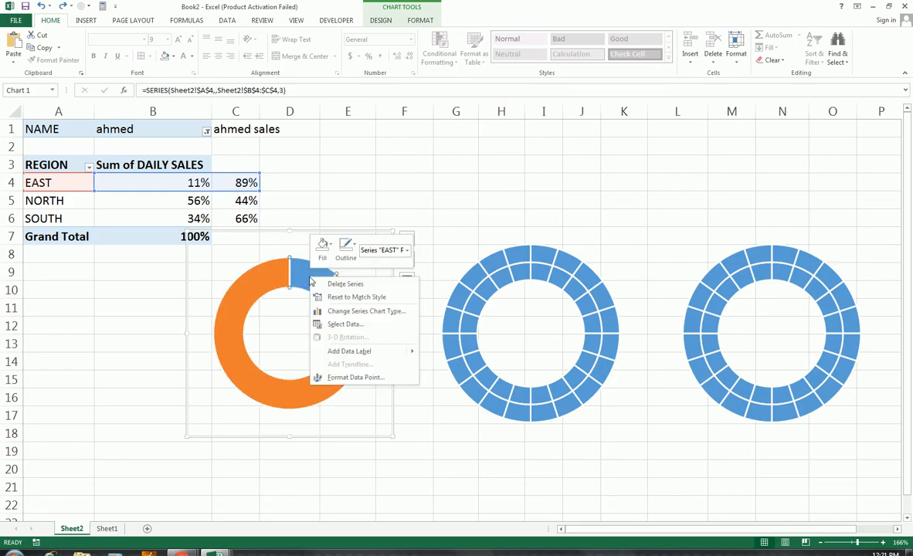
{"action": "left_click", "coordinate": [324, 376]}
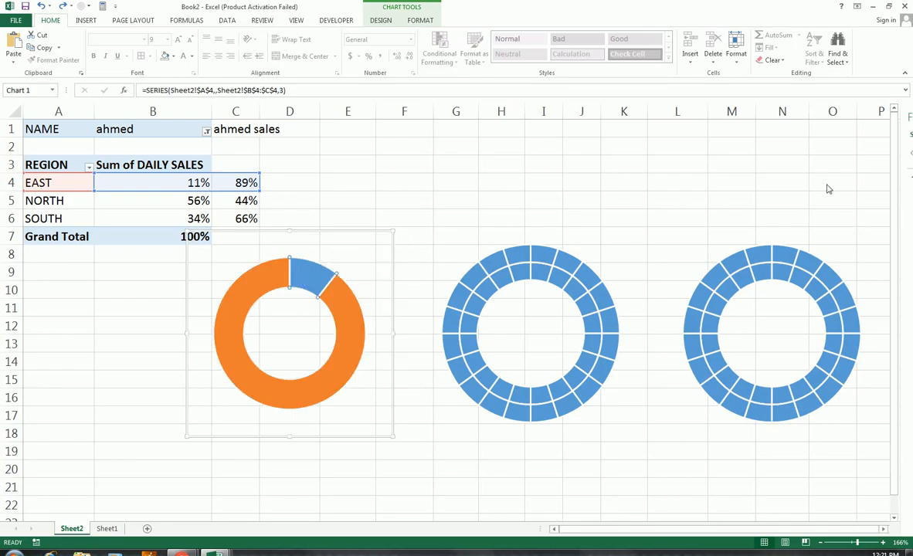
{"action": "left_click", "coordinate": [776, 153]}
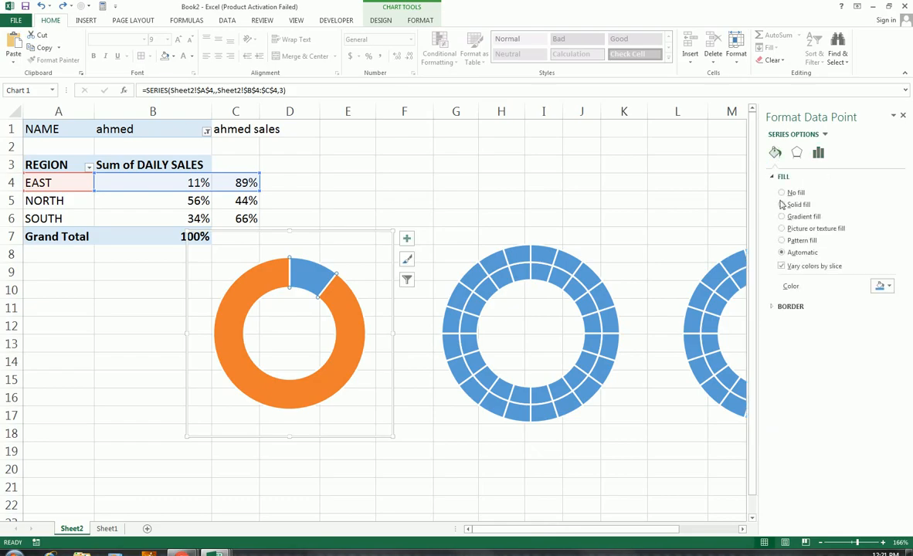
{"action": "left_click", "coordinate": [781, 193]}
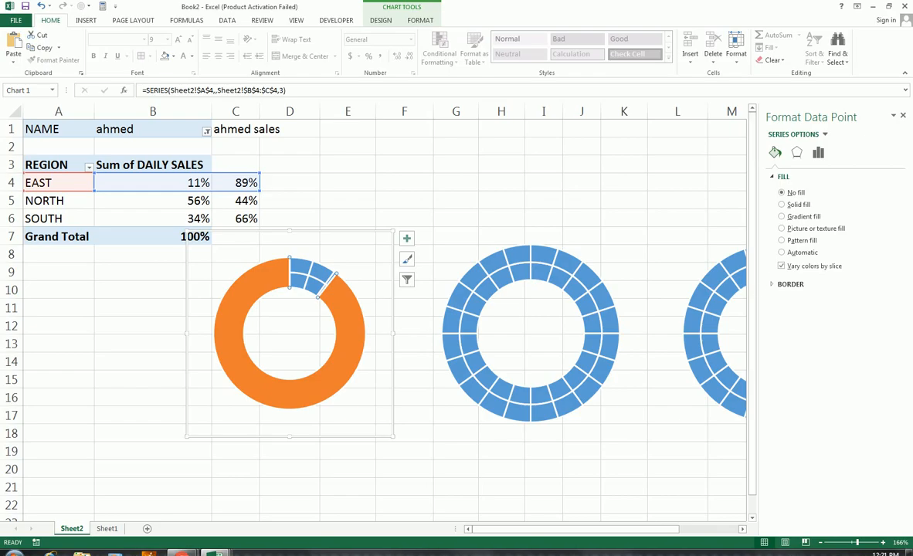
Give the EAST series' 89% data point a solid white fill with 46% transparency.
{"action": "mouse_move", "coordinate": [249, 299]}
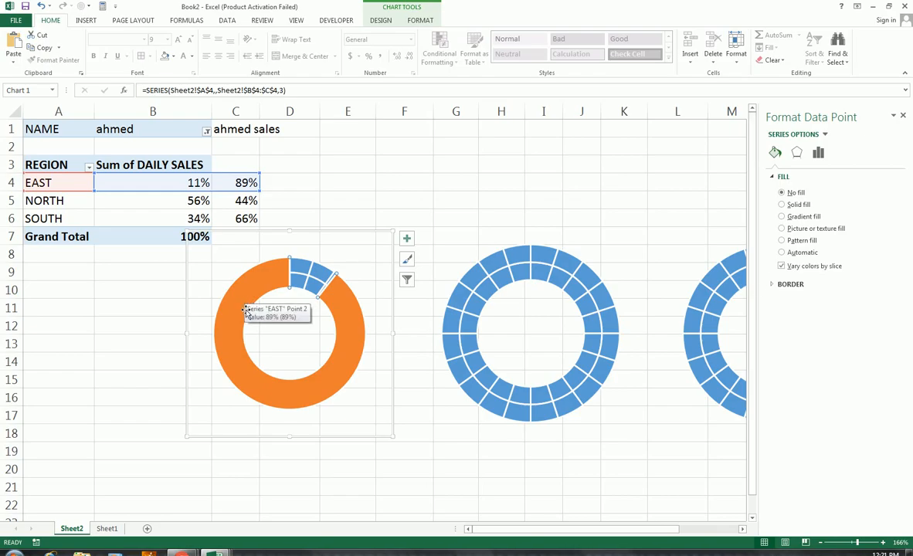
{"action": "key", "text": "ctrl+z"}
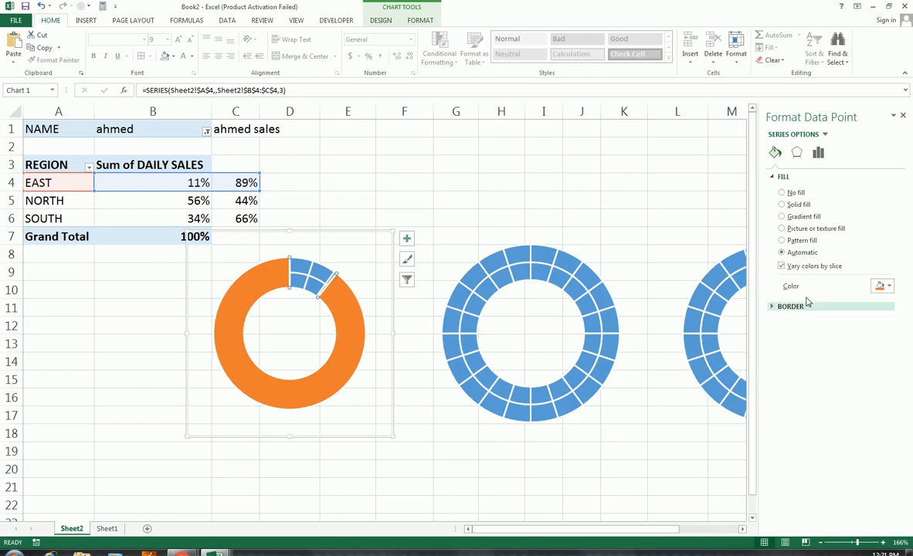
{"action": "left_click", "coordinate": [885, 286]}
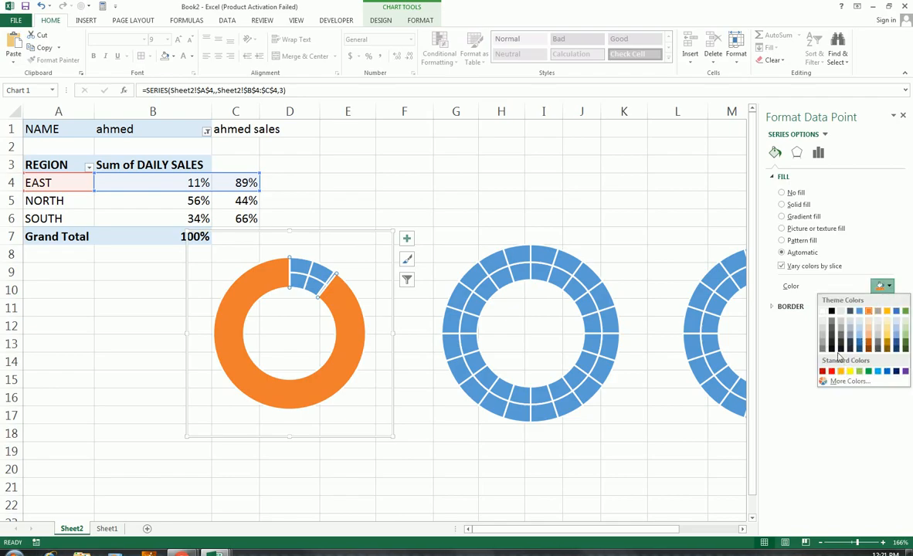
{"action": "left_click", "coordinate": [822, 311]}
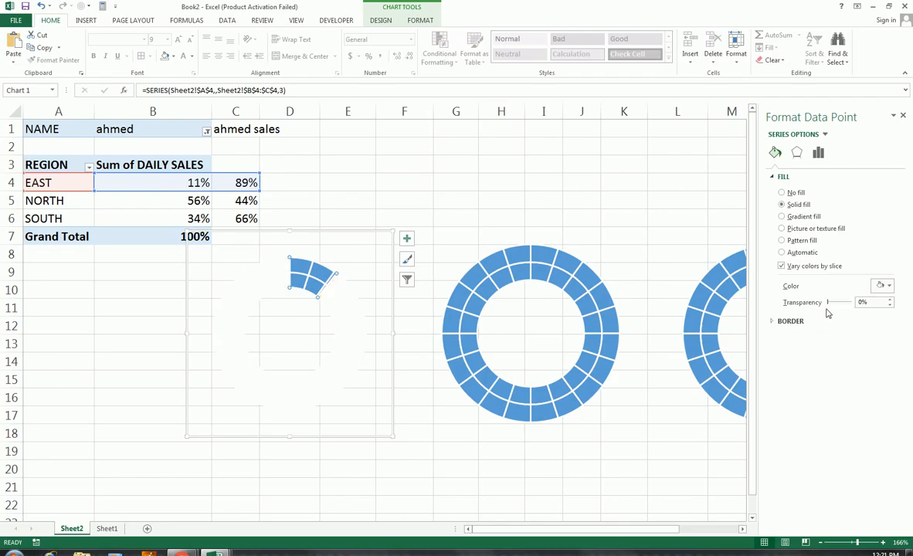
{"action": "left_click_drag", "start_coordinate": [832, 304], "coordinate": [840, 306]}
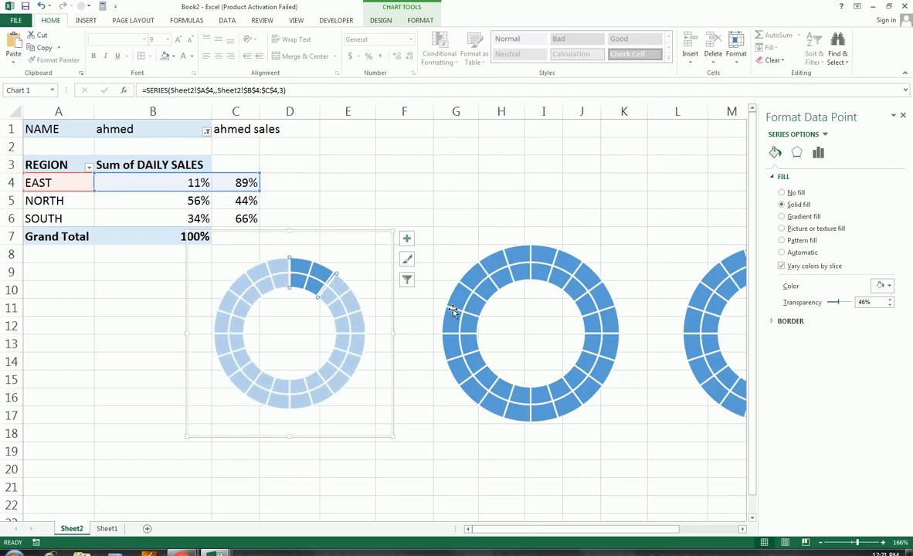
Close the data point formatting options and deselect the first doughnut chart.
{"action": "mouse_move", "coordinate": [453, 311]}
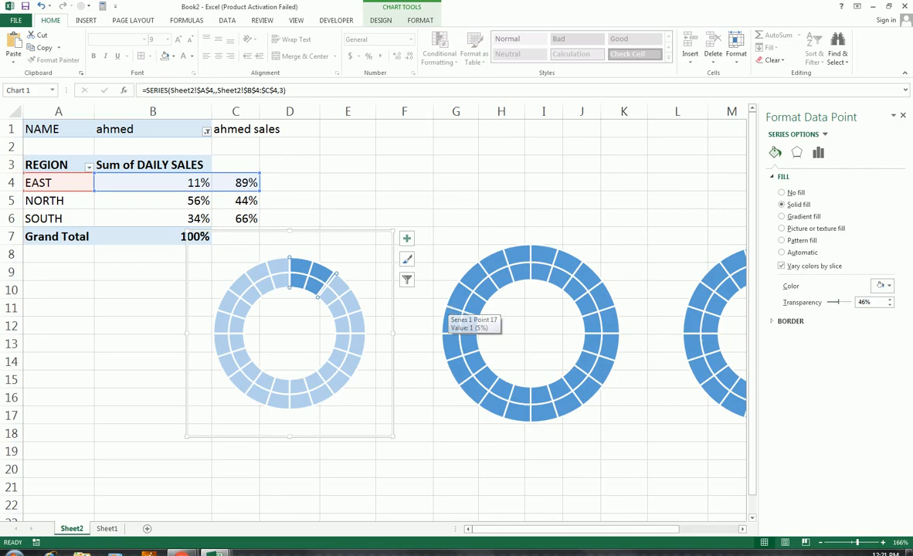
{"action": "left_click", "coordinate": [904, 116]}
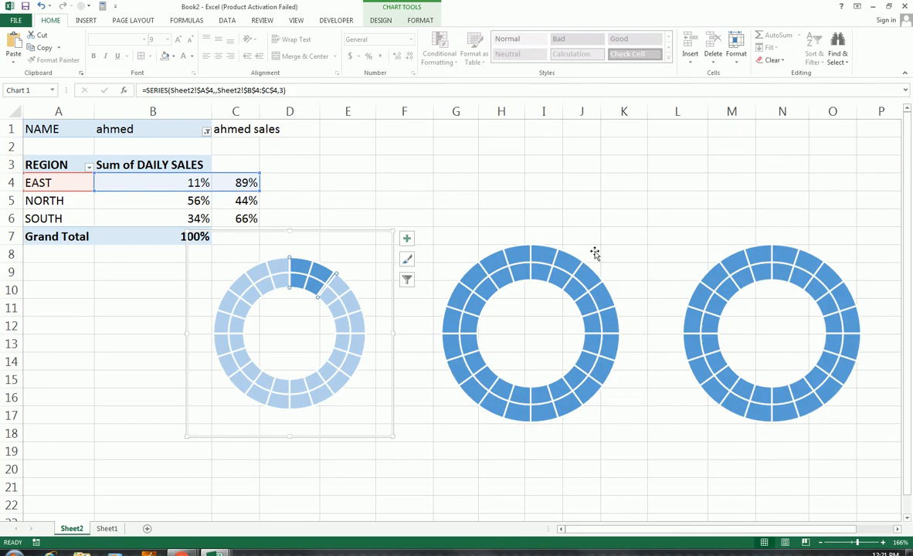
{"action": "left_click", "coordinate": [320, 504]}
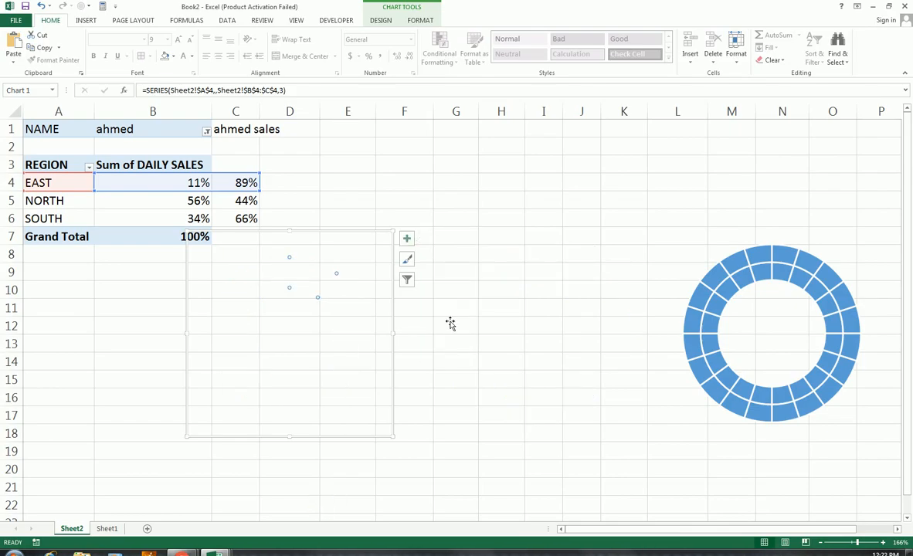
{"action": "left_click", "coordinate": [430, 185]}
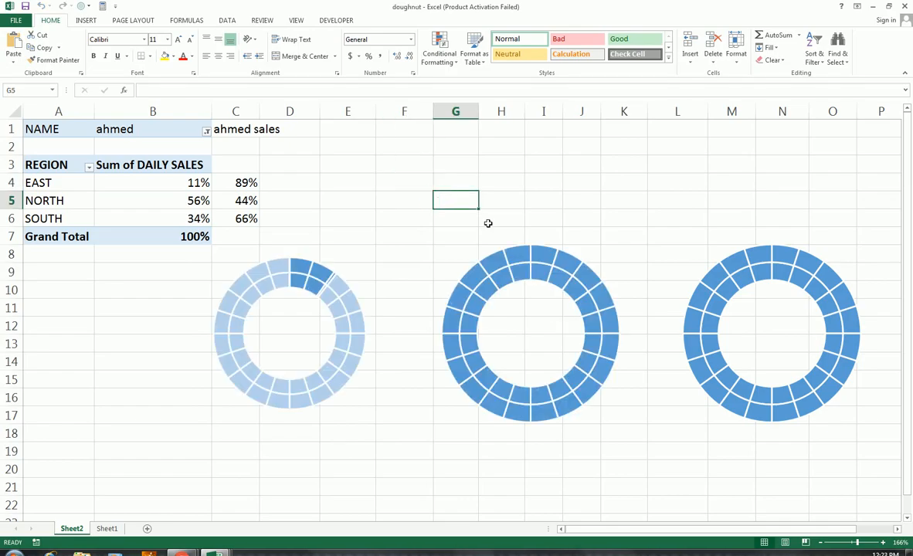
Add a data series to the second doughnut chart and take its name from the NORTH cell, Sheet2!$A$5.
{"action": "left_click", "coordinate": [516, 281]}
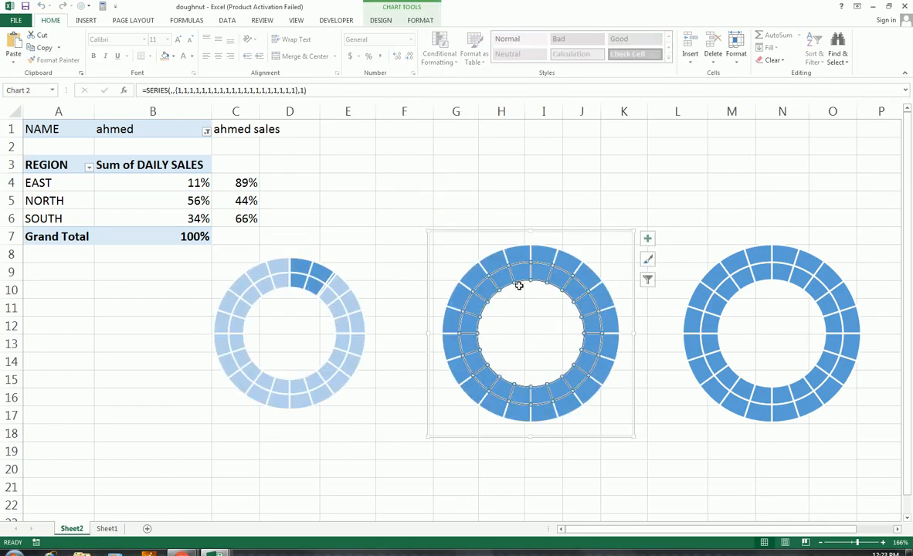
{"action": "left_click", "coordinate": [500, 236]}
{"action": "left_click", "coordinate": [497, 267]}
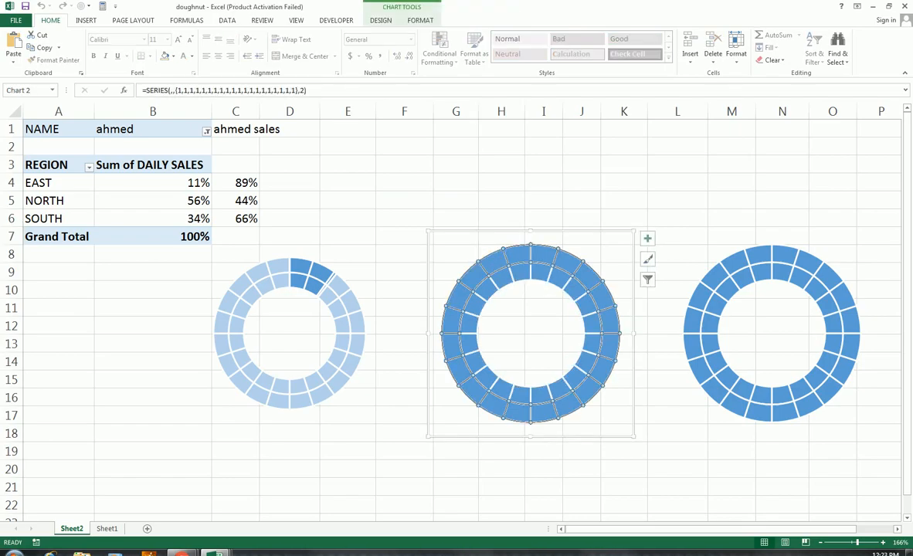
{"action": "left_click", "coordinate": [499, 268]}
{"action": "right_click", "coordinate": [499, 269]}
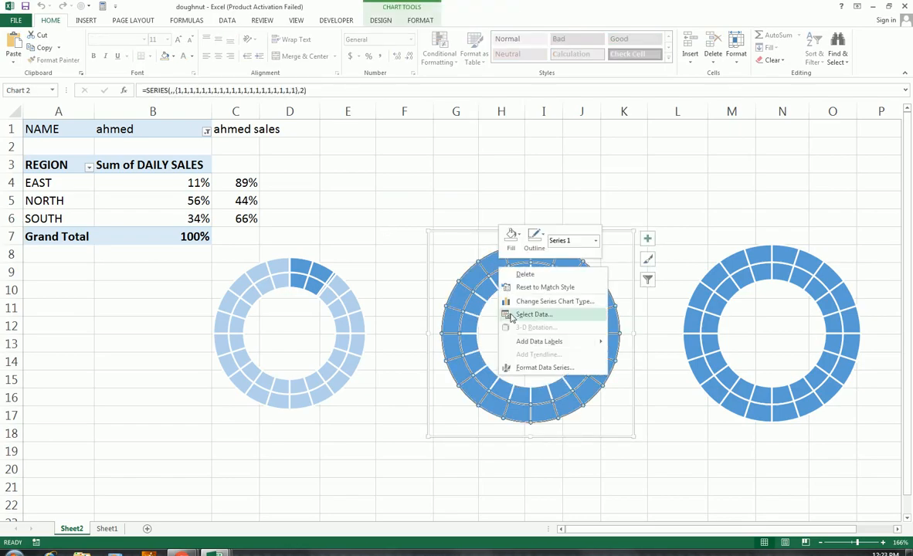
{"action": "left_click", "coordinate": [508, 316]}
{"action": "left_click", "coordinate": [533, 273]}
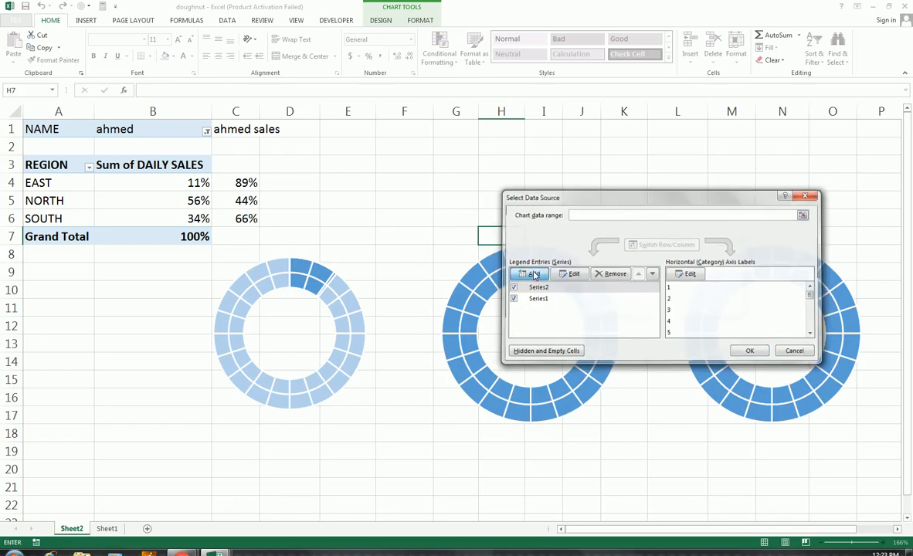
{"action": "type", "text": "="}
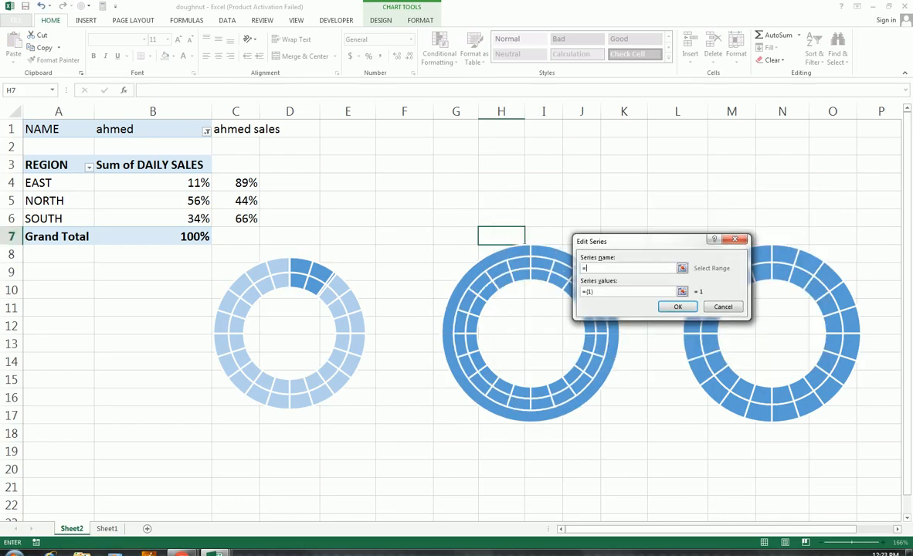
{"action": "left_click", "coordinate": [77, 207]}
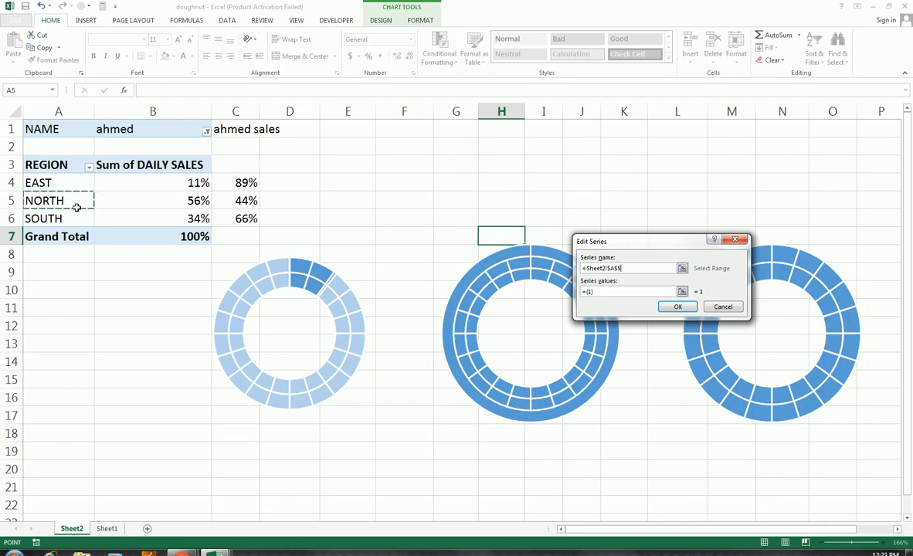
Set the NORTH series' values to Sheet2!$B$5:$C$5 and apply the new data source to the second chart.
{"action": "left_click", "coordinate": [597, 293]}
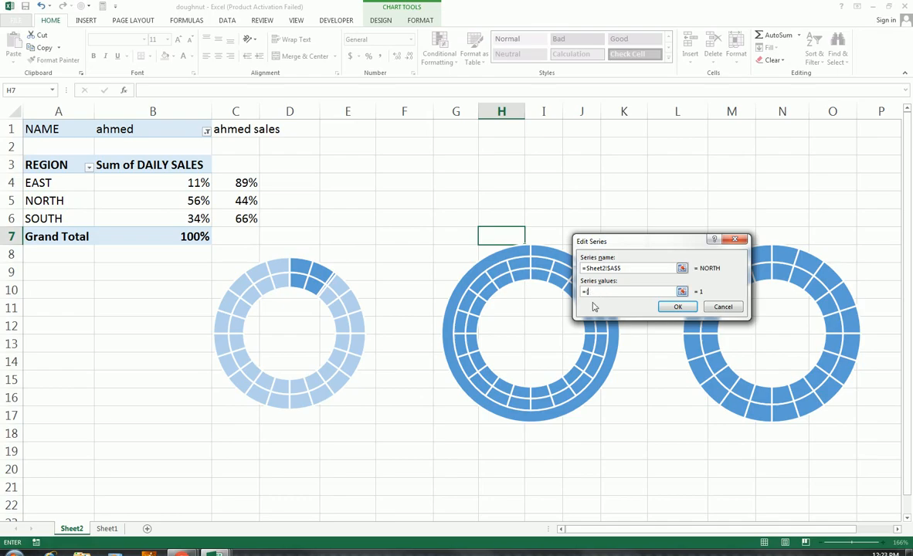
{"action": "left_click_drag", "start_coordinate": [123, 202], "coordinate": [253, 199]}
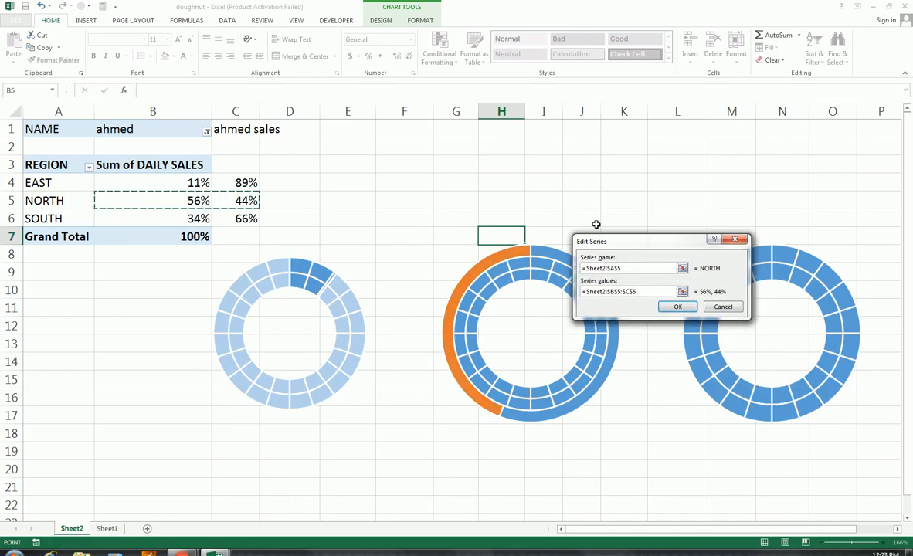
{"action": "left_click", "coordinate": [675, 307]}
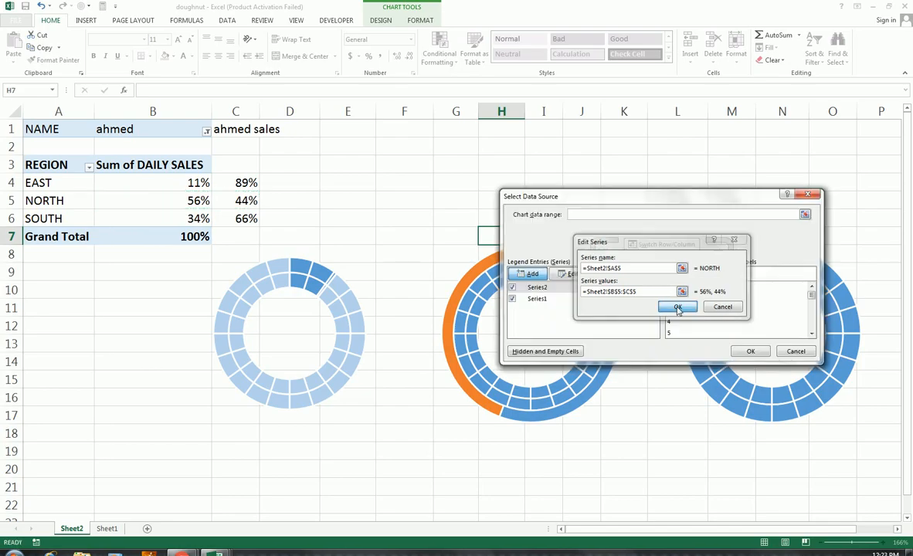
{"action": "left_click", "coordinate": [745, 351]}
Open the chart type and formatting options for the second doughnut chart.
{"action": "right_click", "coordinate": [571, 351]}
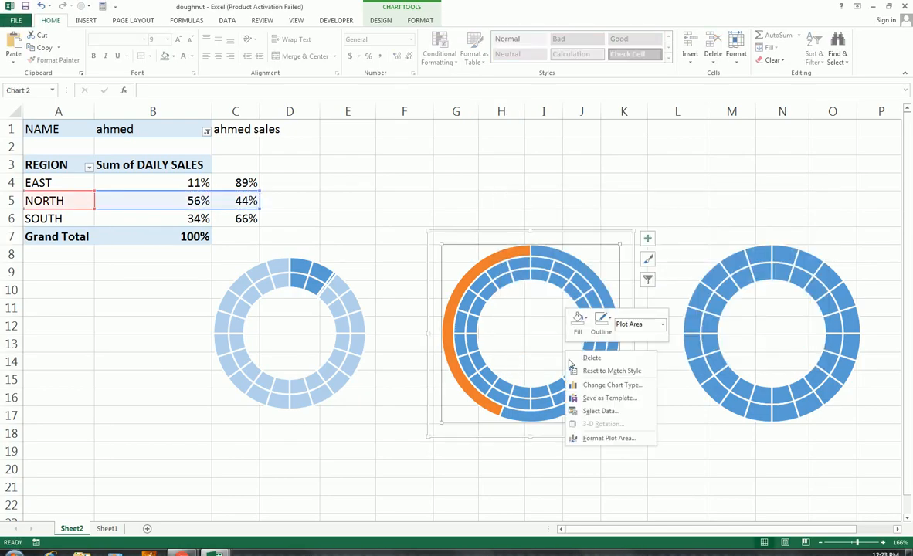
{"action": "left_click", "coordinate": [599, 442]}
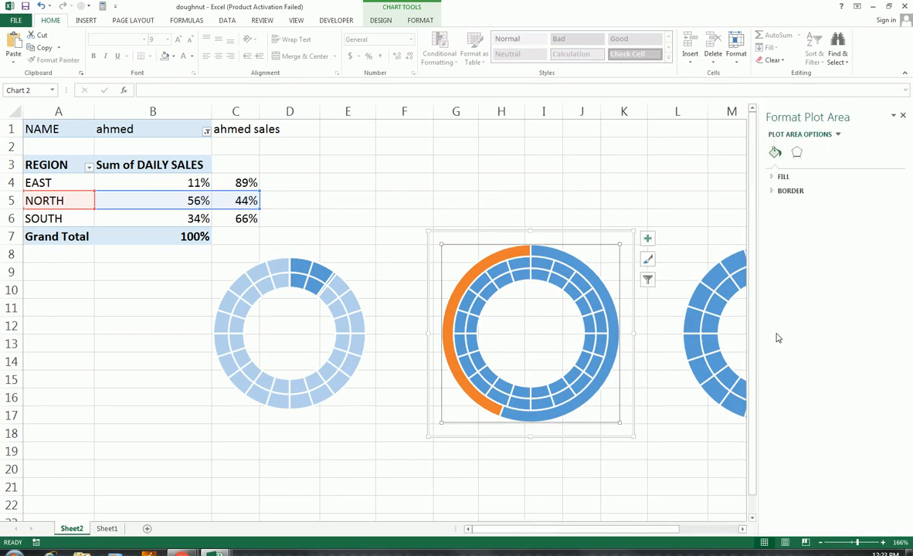
{"action": "left_click", "coordinate": [902, 115]}
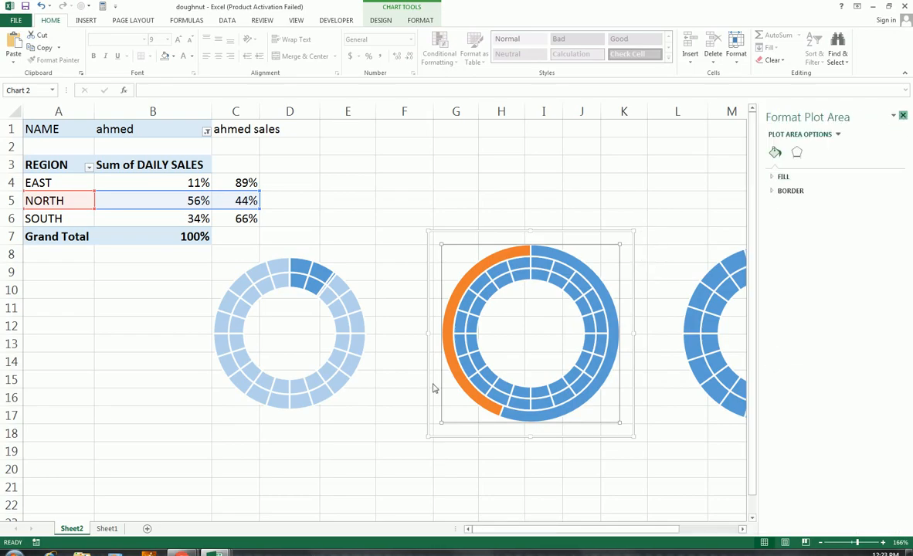
{"action": "right_click", "coordinate": [518, 349]}
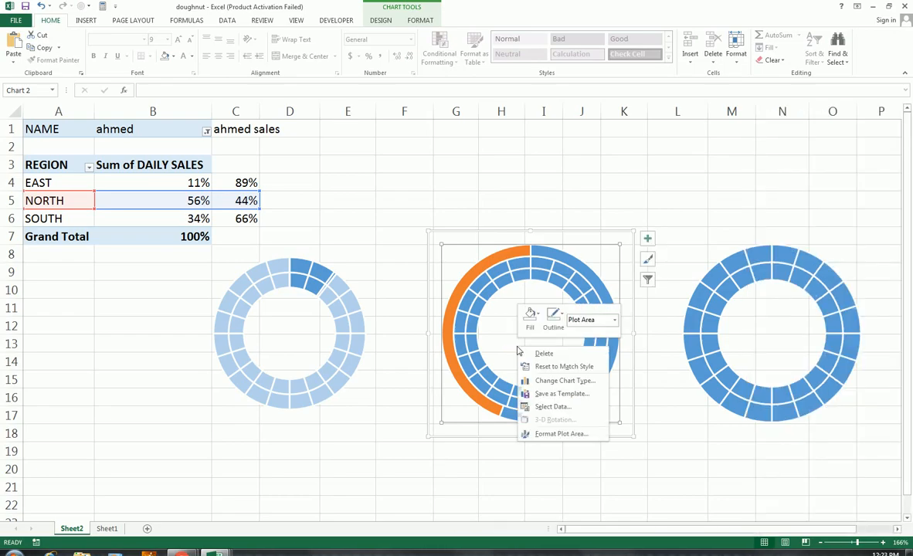
{"action": "left_click", "coordinate": [545, 381]}
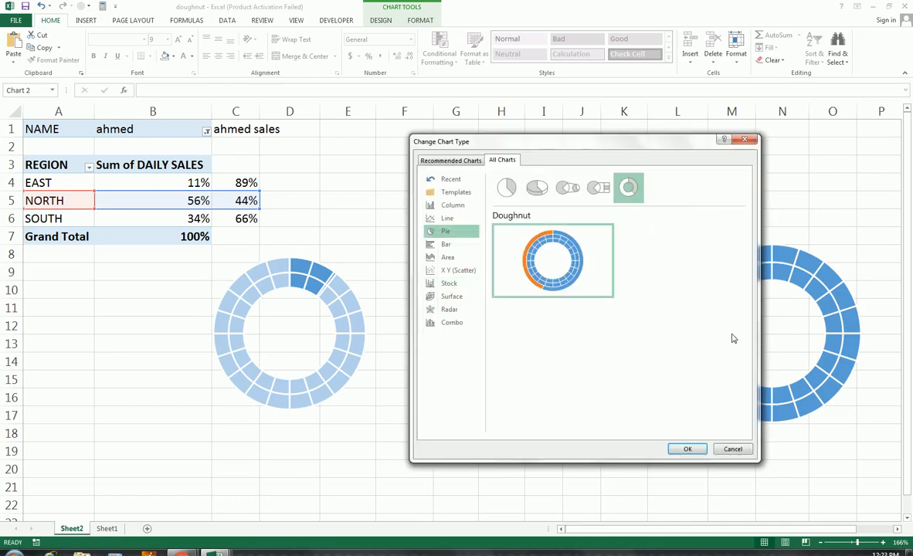
{"action": "left_click", "coordinate": [732, 450]}
Move the NORTH series of the middle doughnut chart to the secondary axis, keeping the Doughnut type for all series.
{"action": "left_click", "coordinate": [553, 273]}
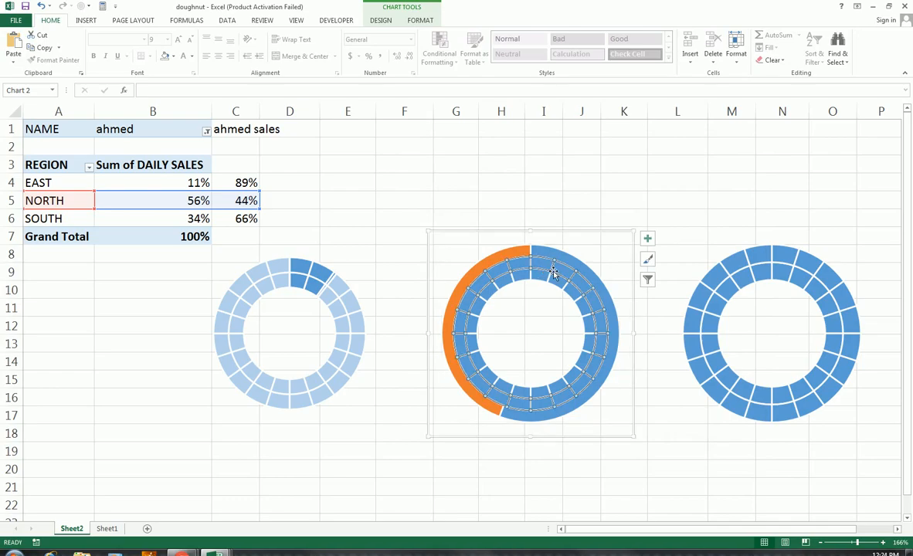
{"action": "right_click", "coordinate": [553, 273]}
{"action": "left_click", "coordinate": [572, 300]}
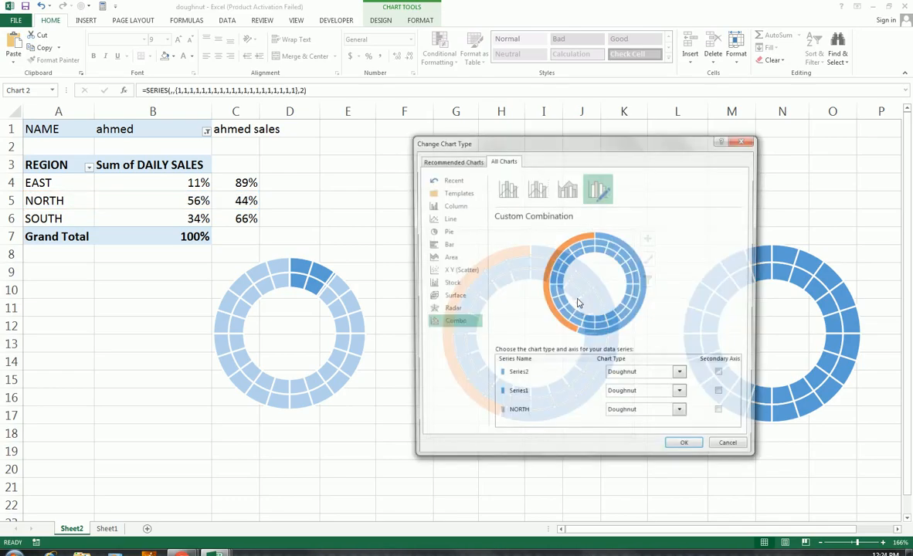
{"action": "left_click", "coordinate": [722, 415]}
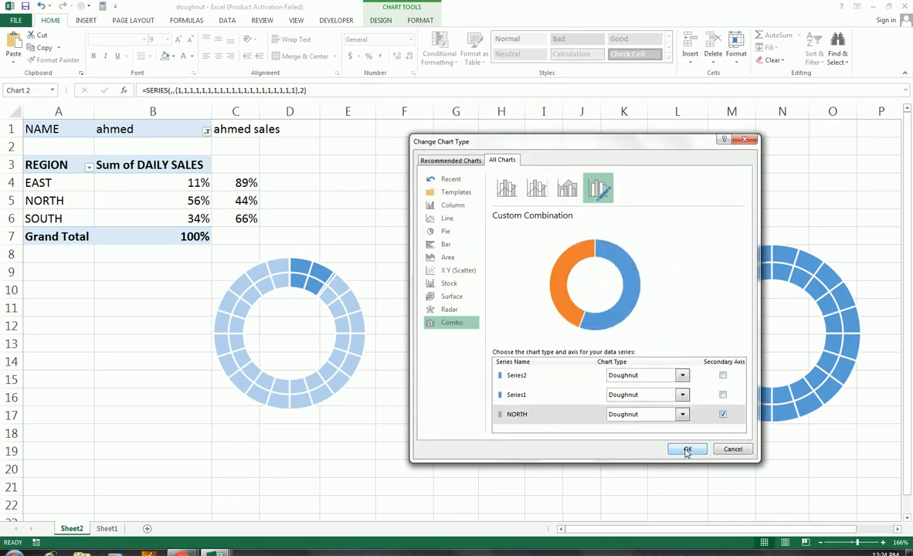
{"action": "left_click", "coordinate": [686, 449]}
Set the blue 56% slice of the NORTH series in the middle doughnut to no fill.
{"action": "right_click", "coordinate": [582, 296]}
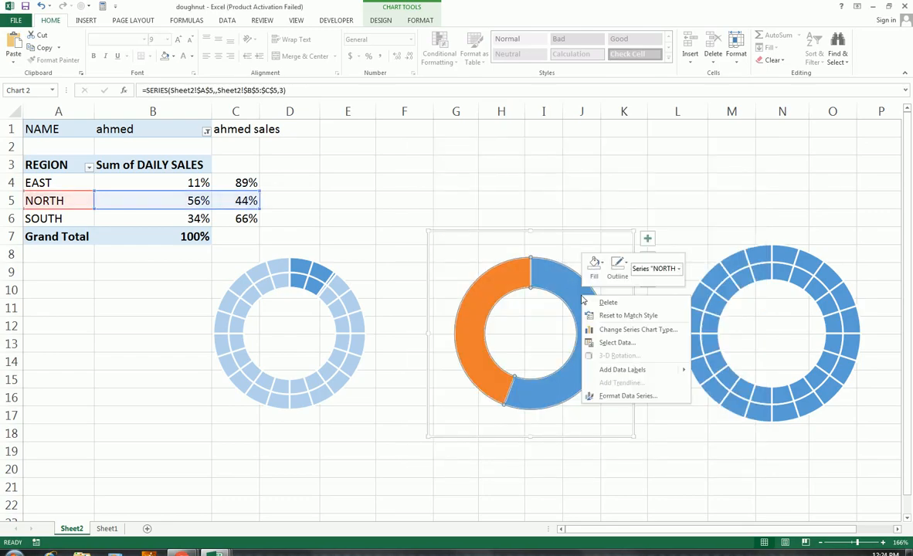
{"action": "left_click", "coordinate": [545, 274]}
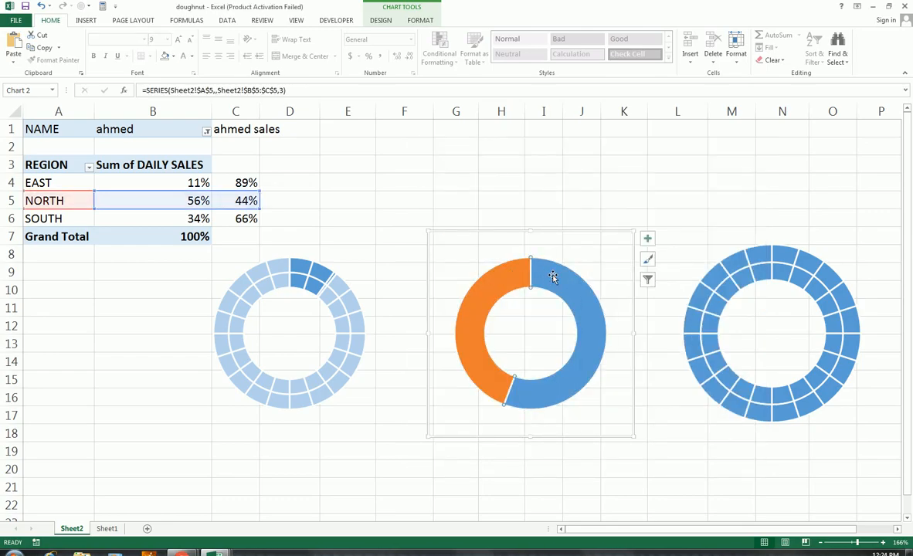
{"action": "right_click", "coordinate": [552, 274]}
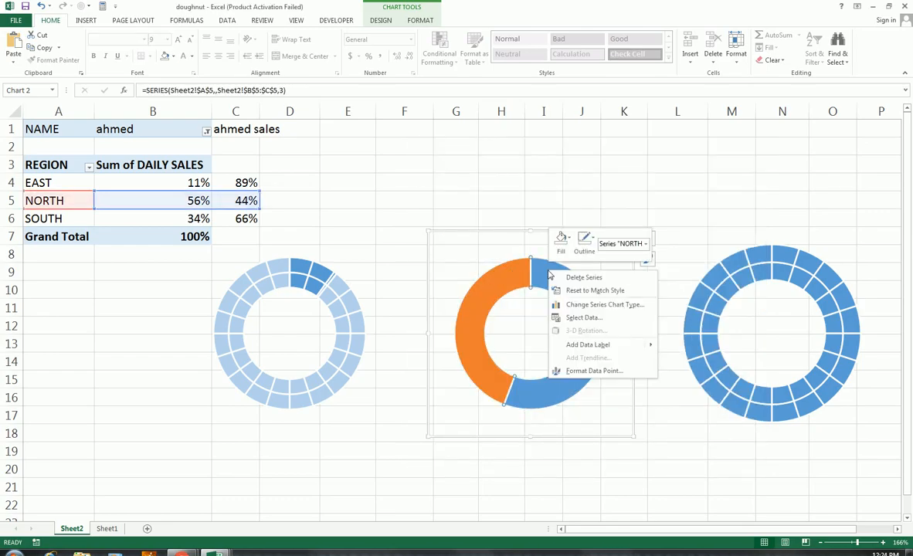
{"action": "left_click", "coordinate": [575, 371]}
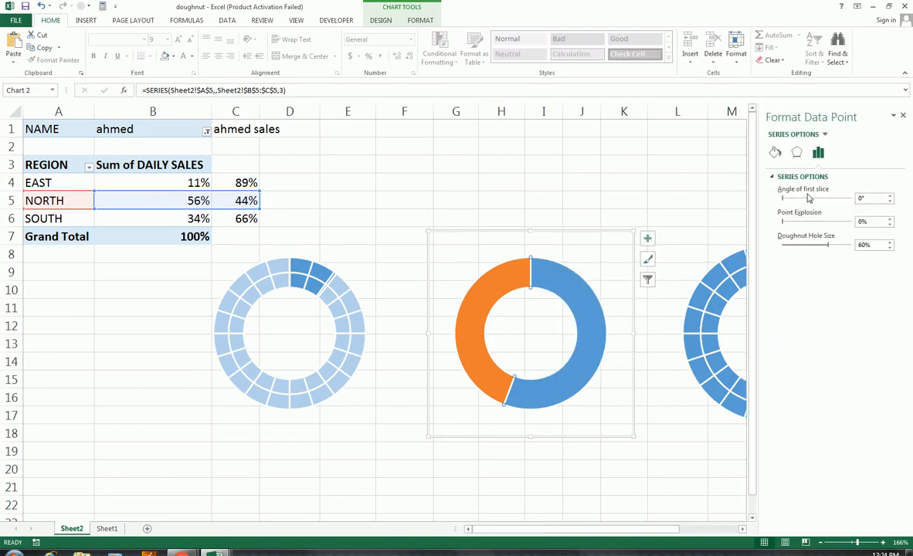
{"action": "left_click", "coordinate": [776, 154]}
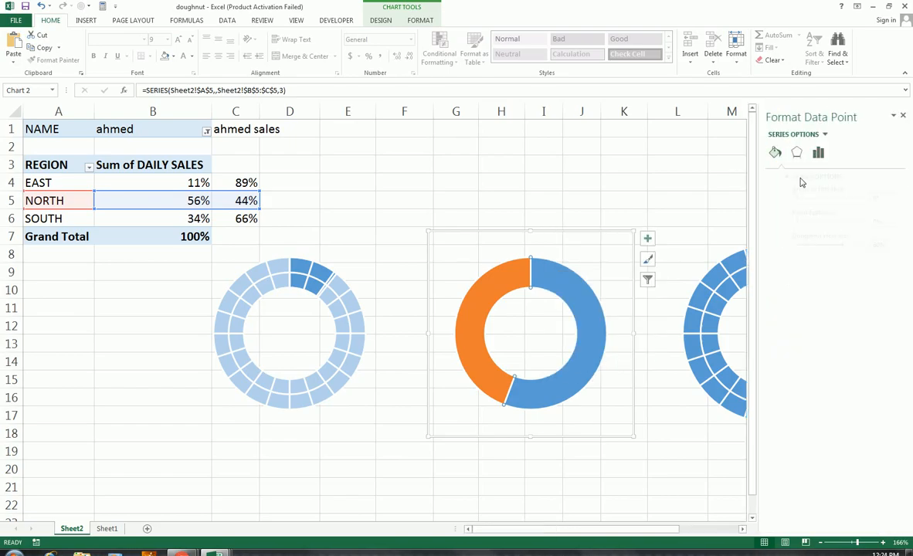
{"action": "left_click", "coordinate": [771, 177]}
{"action": "left_click", "coordinate": [785, 193]}
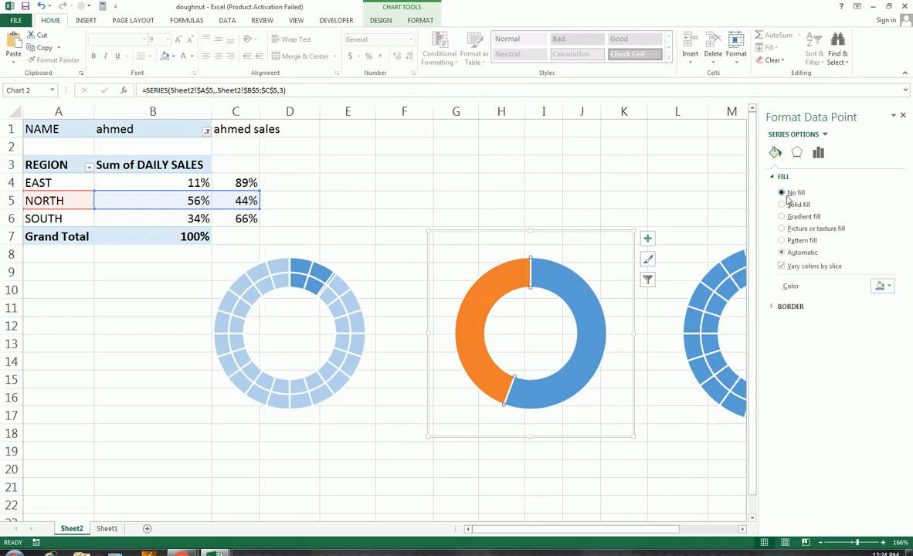
Fill the orange slice of the middle doughnut with the lightest grey theme color at 44% transparency and close the formatting pane.
{"action": "left_click", "coordinate": [502, 287]}
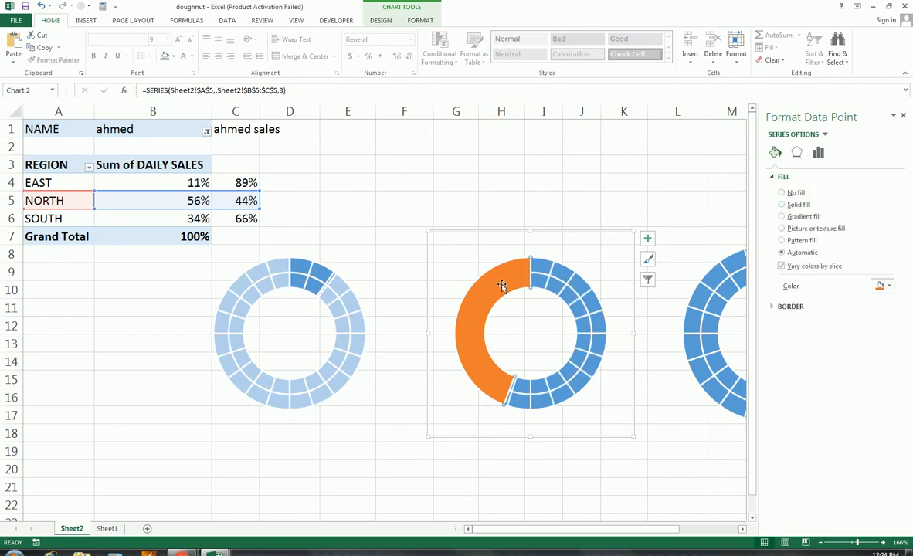
{"action": "left_click", "coordinate": [883, 286]}
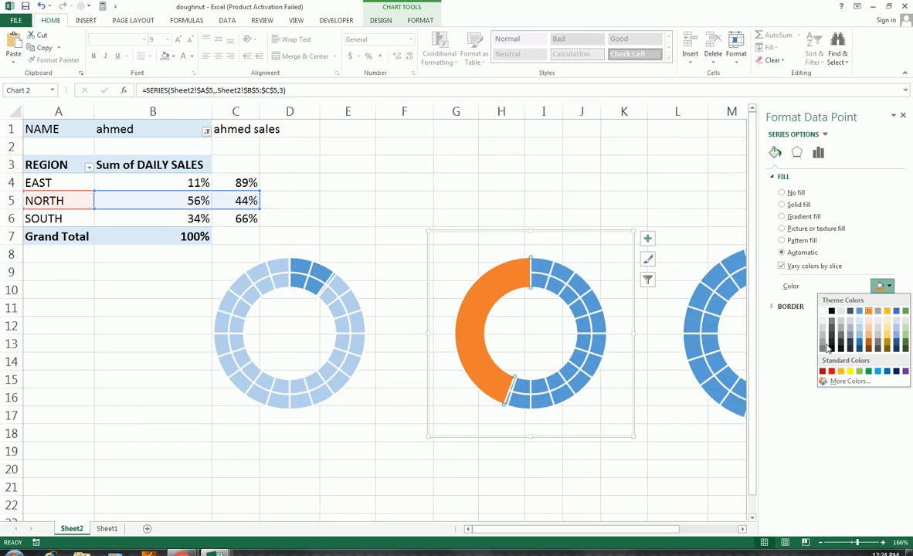
{"action": "left_click", "coordinate": [824, 322]}
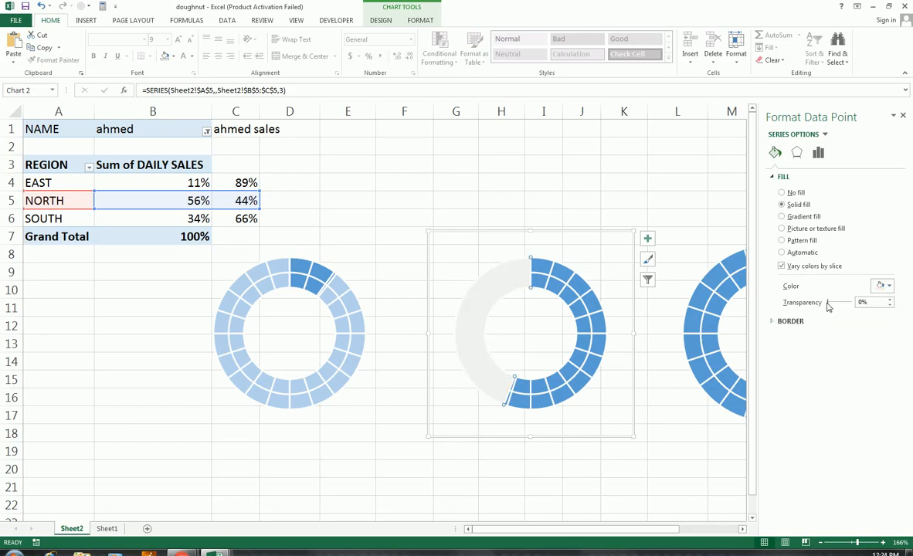
{"action": "left_click_drag", "start_coordinate": [827, 303], "coordinate": [834, 305]}
{"action": "left_click_drag", "start_coordinate": [831, 307], "coordinate": [841, 305]}
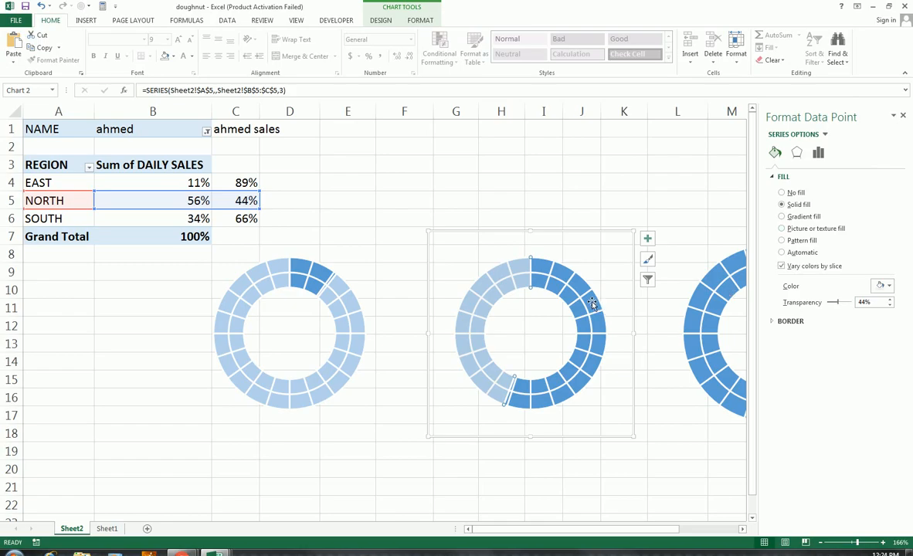
{"action": "left_click", "coordinate": [904, 115]}
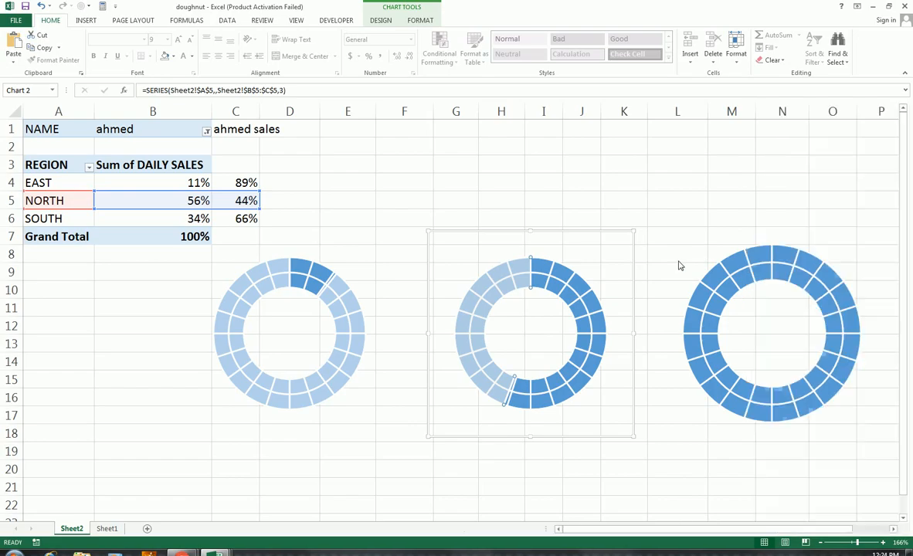
Give the 56% slice of the middle doughnut a solid red fill with 20% transparency and close the formatting pane.
{"action": "right_click", "coordinate": [579, 294]}
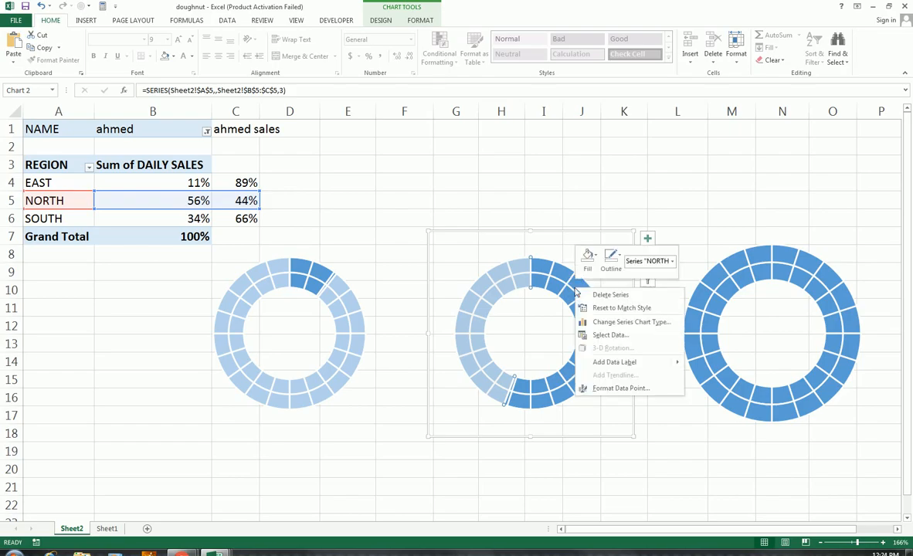
{"action": "left_click", "coordinate": [628, 389]}
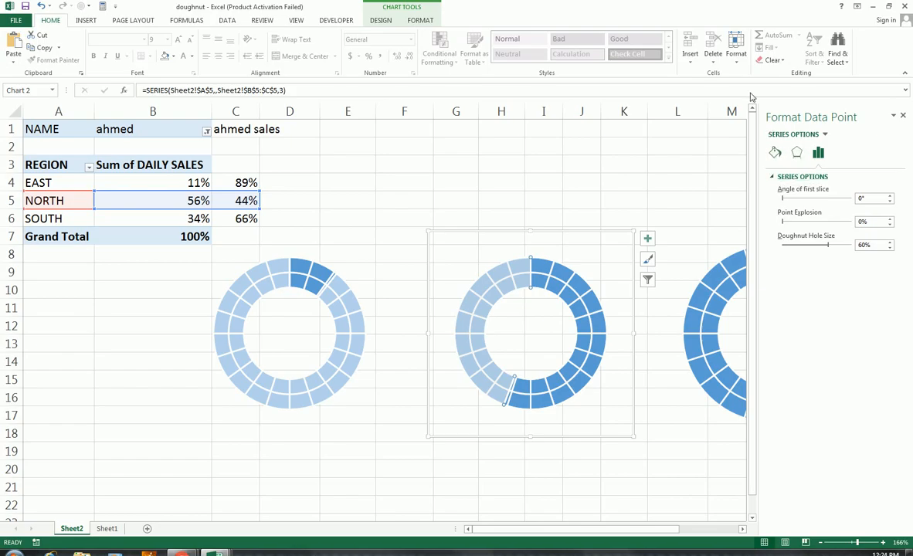
{"action": "left_click", "coordinate": [775, 152]}
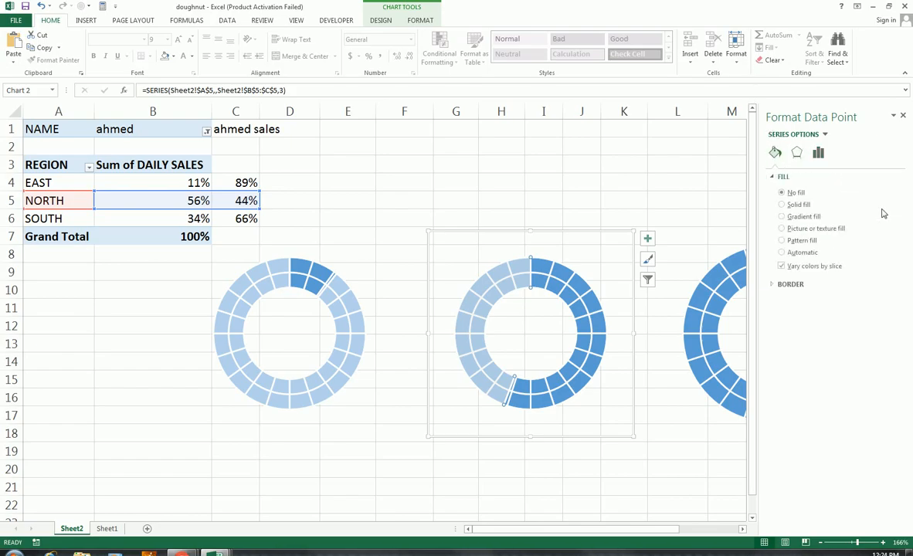
{"action": "left_click", "coordinate": [782, 204]}
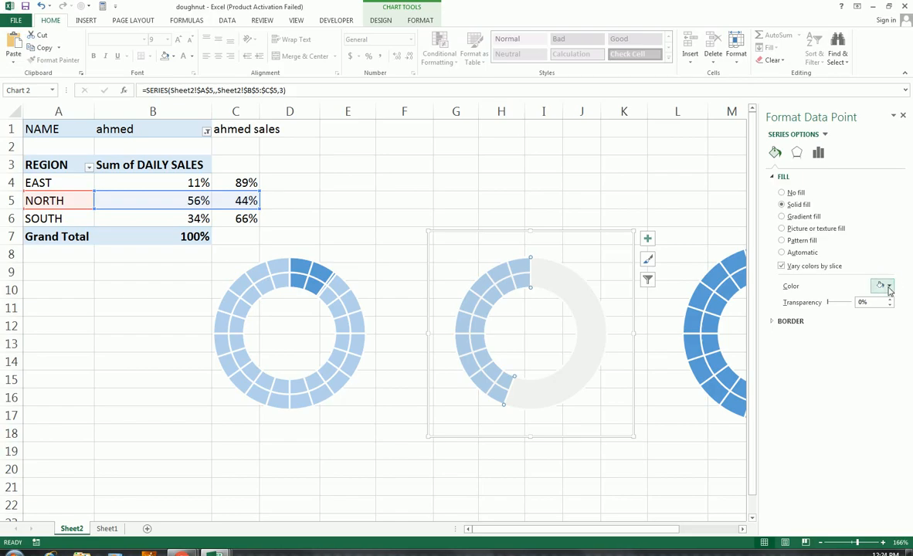
{"action": "left_click", "coordinate": [883, 286]}
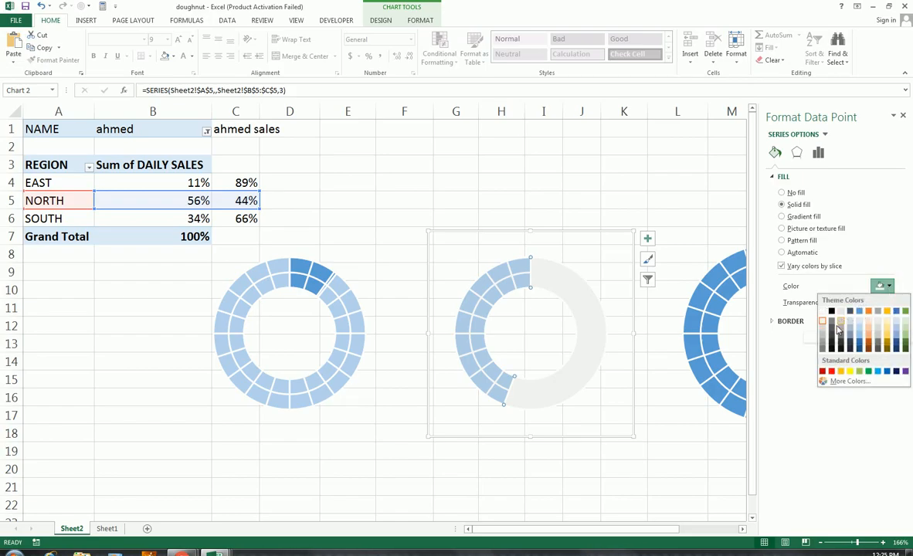
{"action": "left_click", "coordinate": [823, 371]}
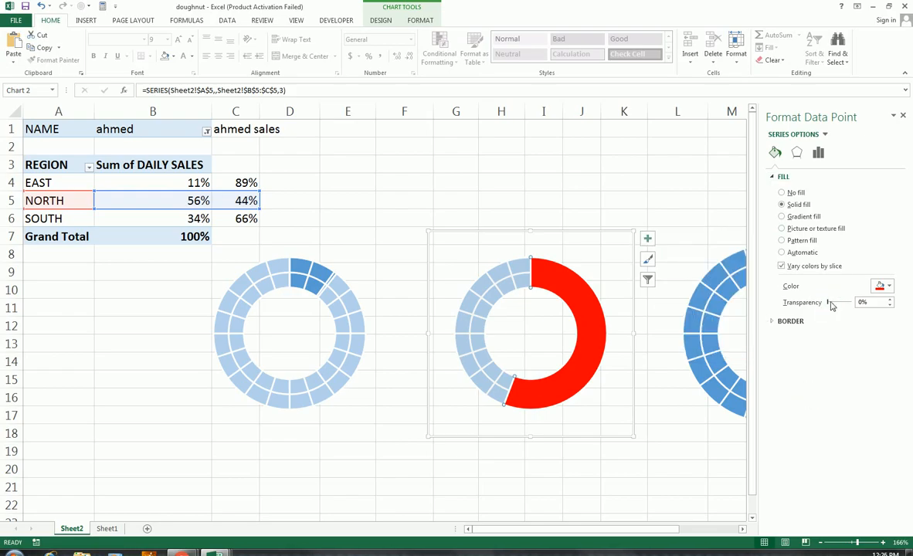
{"action": "left_click_drag", "start_coordinate": [833, 304], "coordinate": [834, 305]}
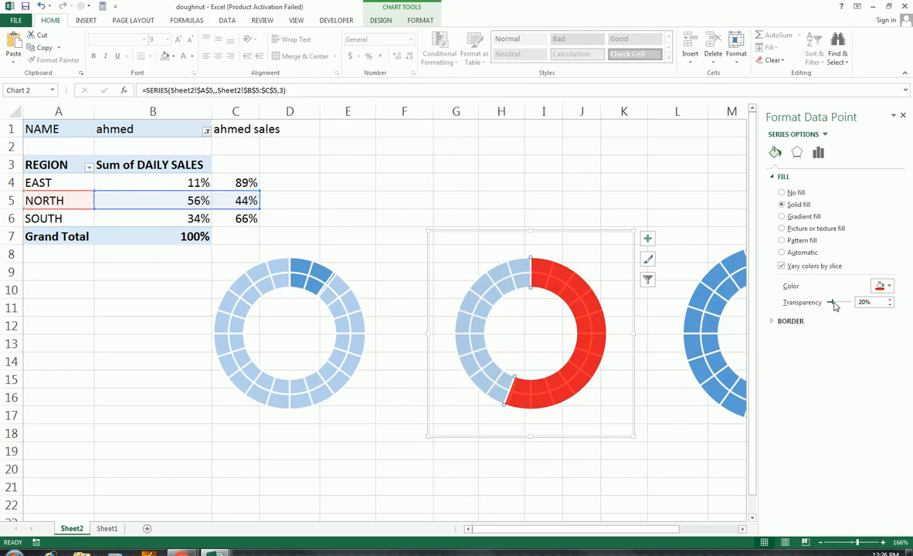
{"action": "left_click", "coordinate": [903, 116]}
Change the fill color of the outer ring in the third doughnut chart to standard green.
{"action": "left_click", "coordinate": [734, 286]}
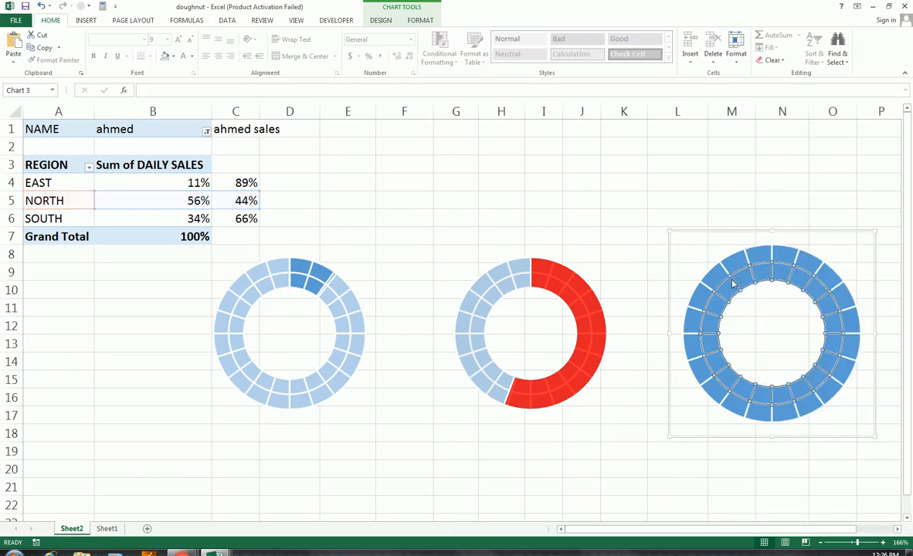
{"action": "right_click", "coordinate": [733, 281]}
{"action": "left_click", "coordinate": [703, 232]}
{"action": "right_click", "coordinate": [744, 258]}
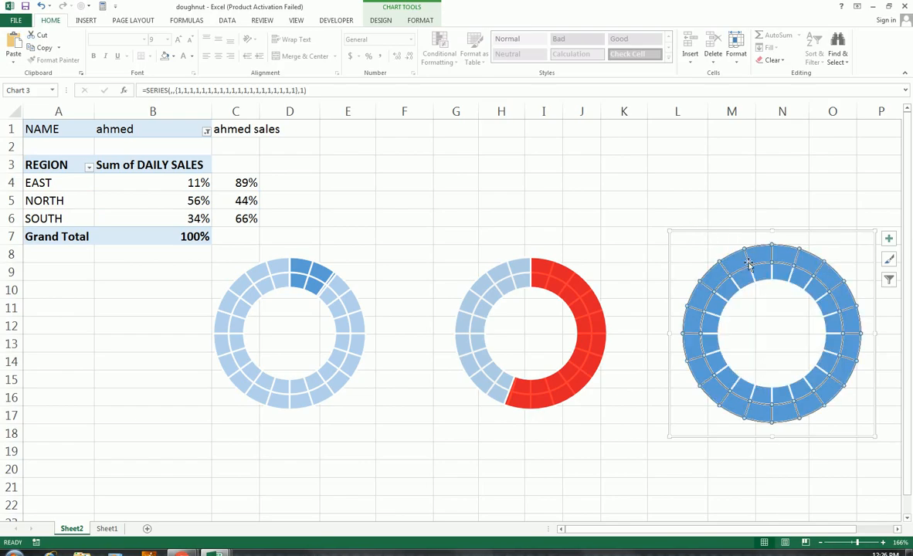
{"action": "left_click", "coordinate": [776, 360]}
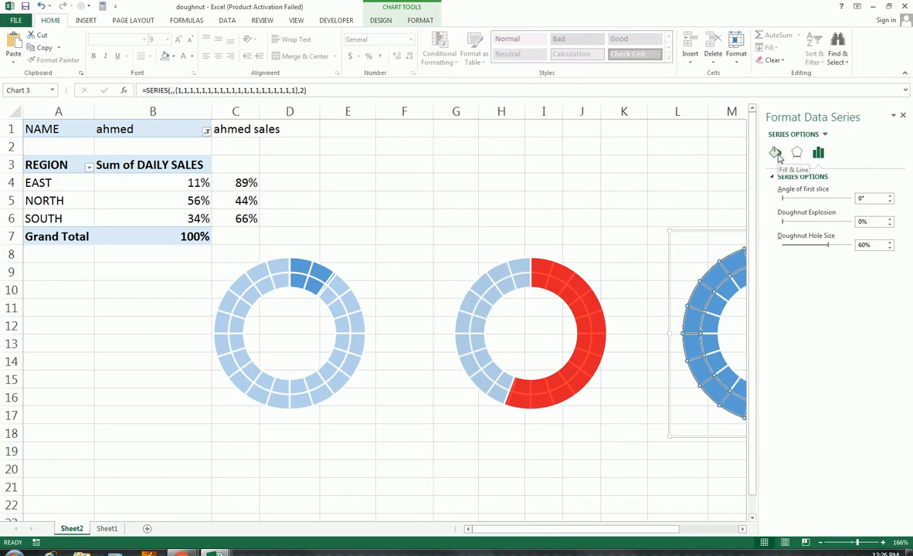
{"action": "left_click", "coordinate": [776, 154]}
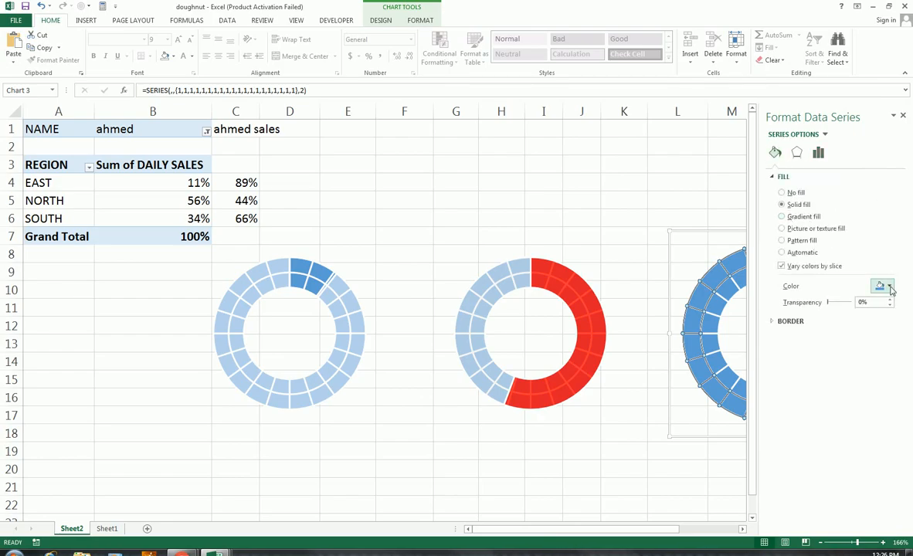
{"action": "left_click", "coordinate": [890, 288]}
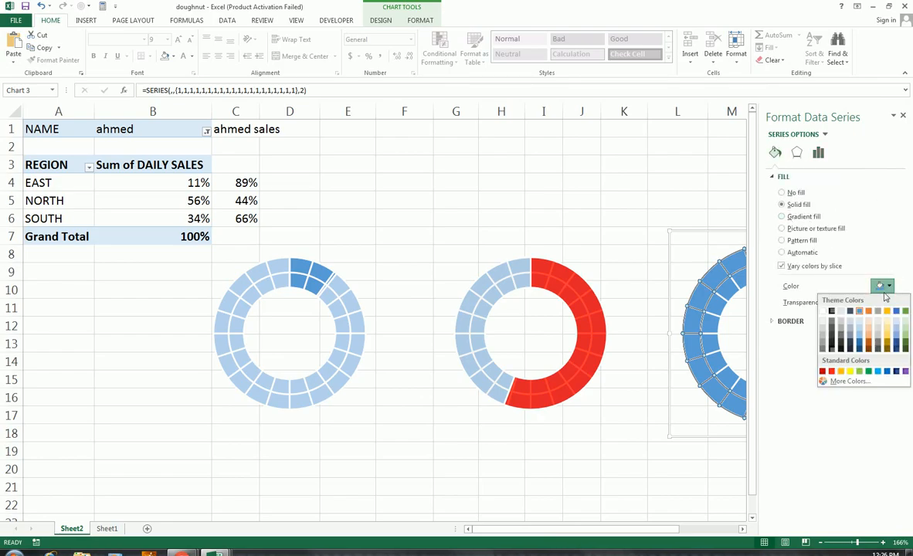
{"action": "left_click", "coordinate": [869, 373]}
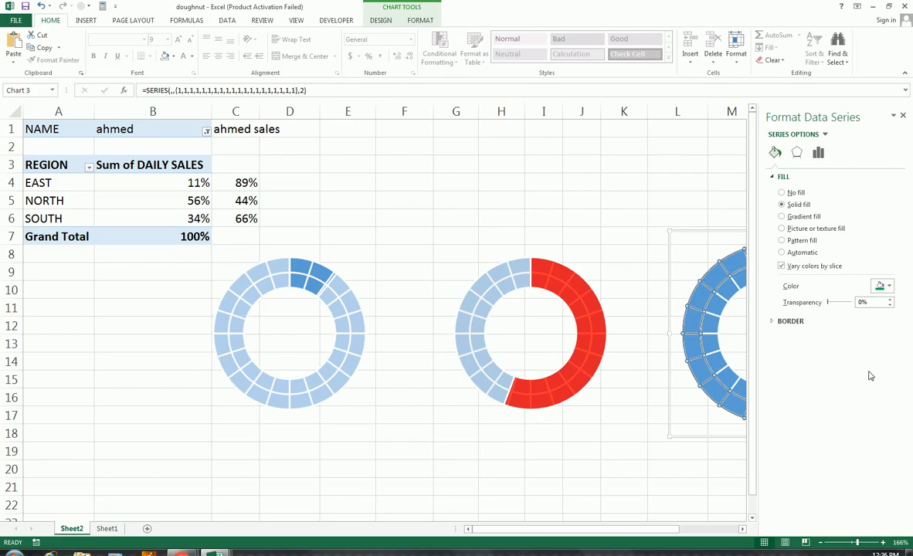
Change the inner ring of the third doughnut chart to the same standard green, close the formatting pane and deselect the chart.
{"action": "left_click", "coordinate": [738, 302]}
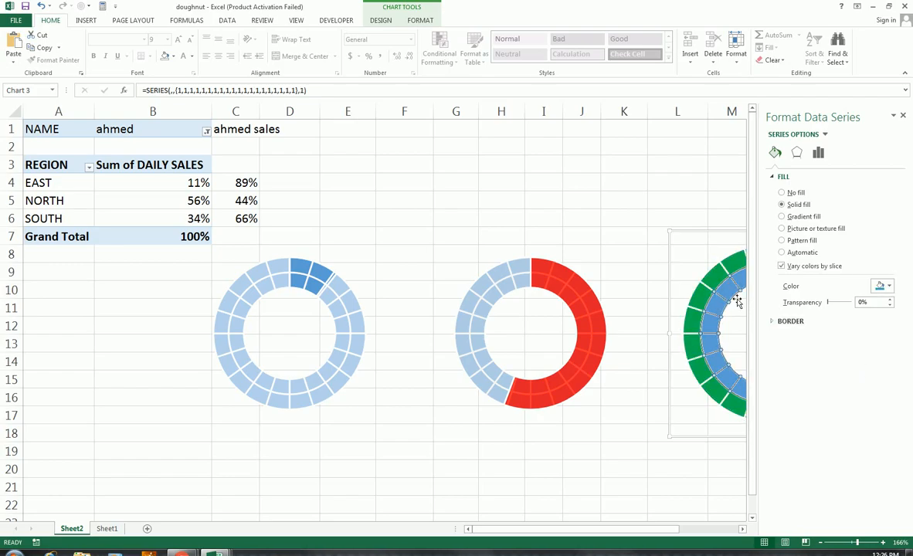
{"action": "left_click", "coordinate": [888, 287]}
{"action": "left_click", "coordinate": [869, 374]}
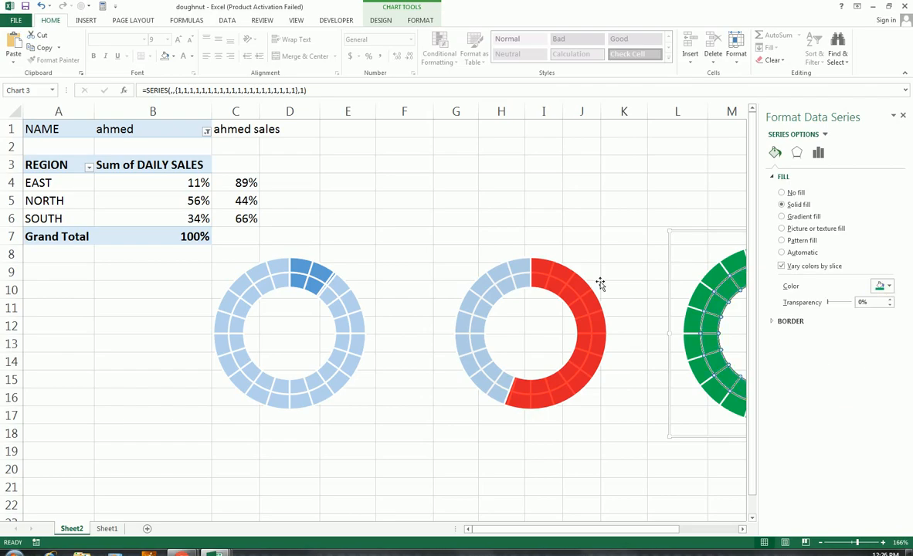
{"action": "left_click", "coordinate": [622, 197]}
{"action": "left_click", "coordinate": [903, 115]}
{"action": "left_click", "coordinate": [618, 238]}
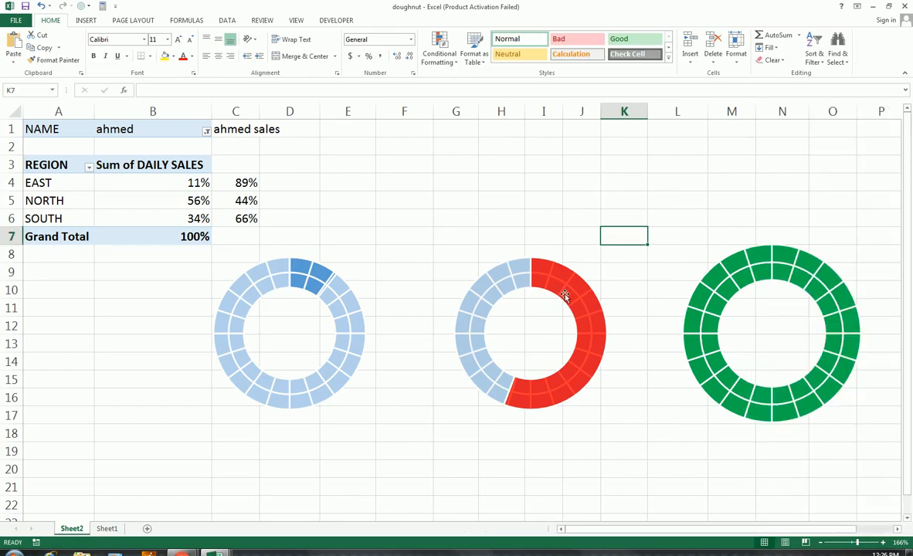
Add a data series to the third doughnut chart, named from cell A6 (SOUTH) with values from B6:C6.
{"action": "right_click", "coordinate": [726, 286]}
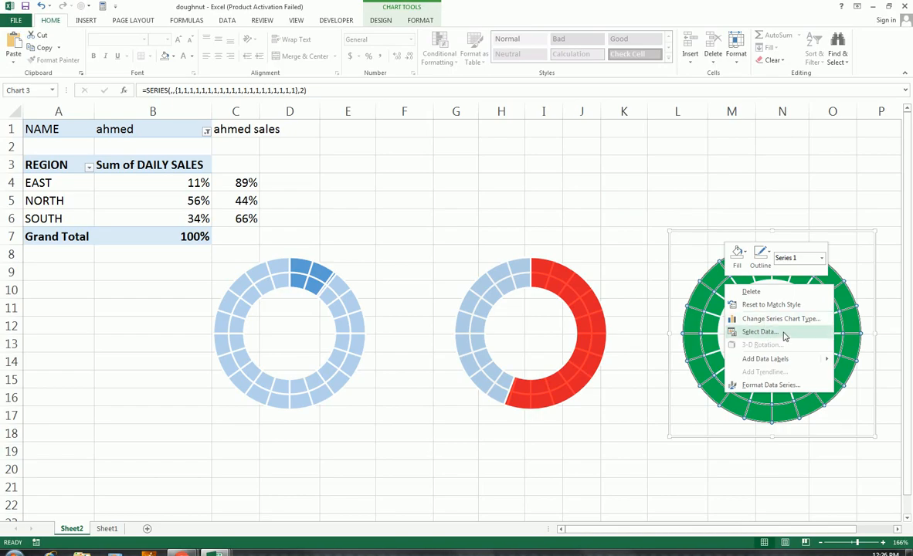
{"action": "left_click", "coordinate": [757, 333]}
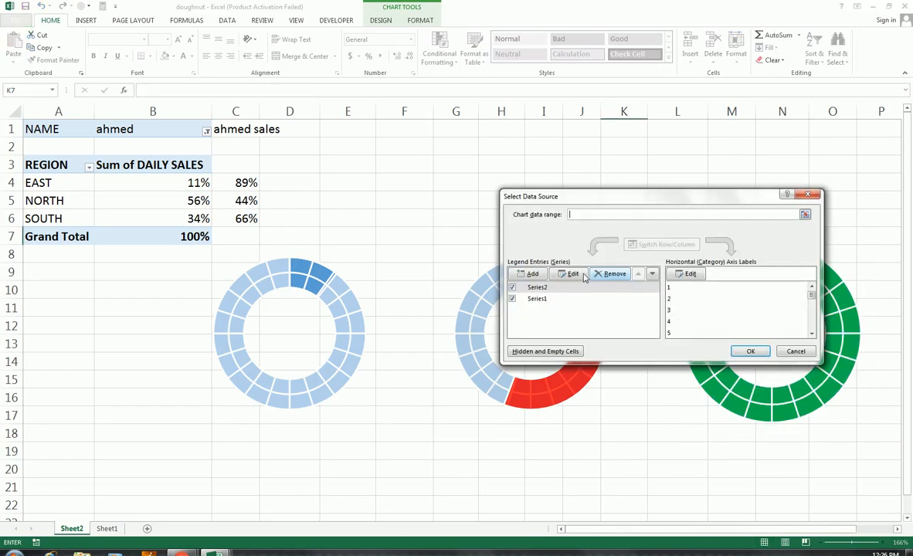
{"action": "left_click", "coordinate": [530, 273]}
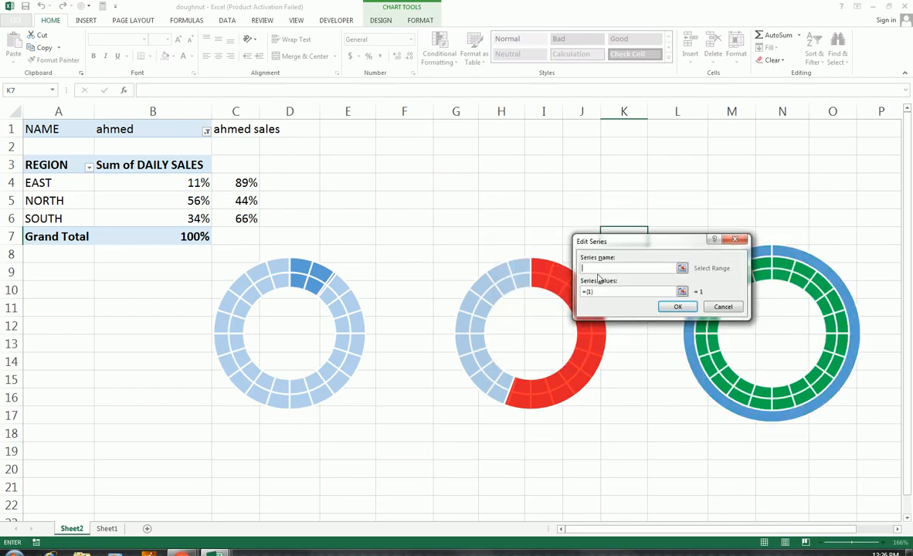
{"action": "left_click", "coordinate": [55, 215]}
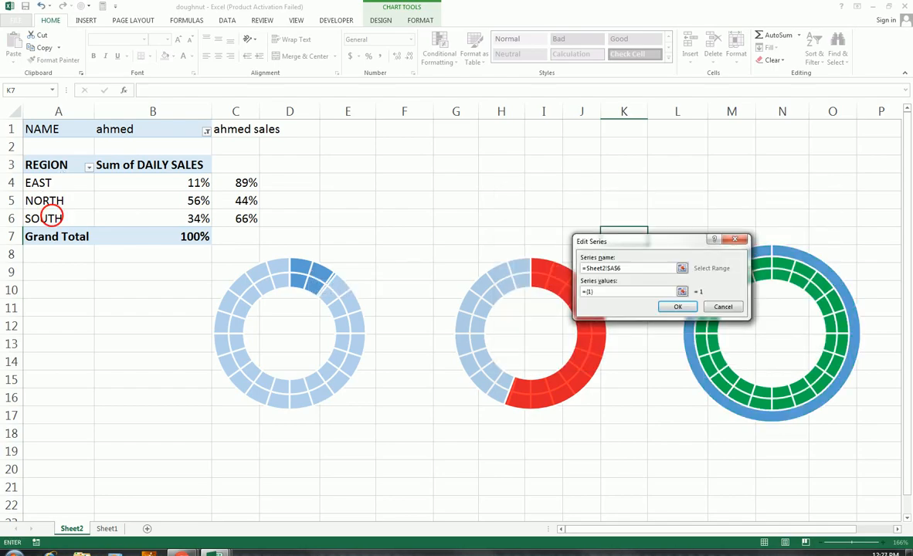
{"action": "key", "text": "Tab"}
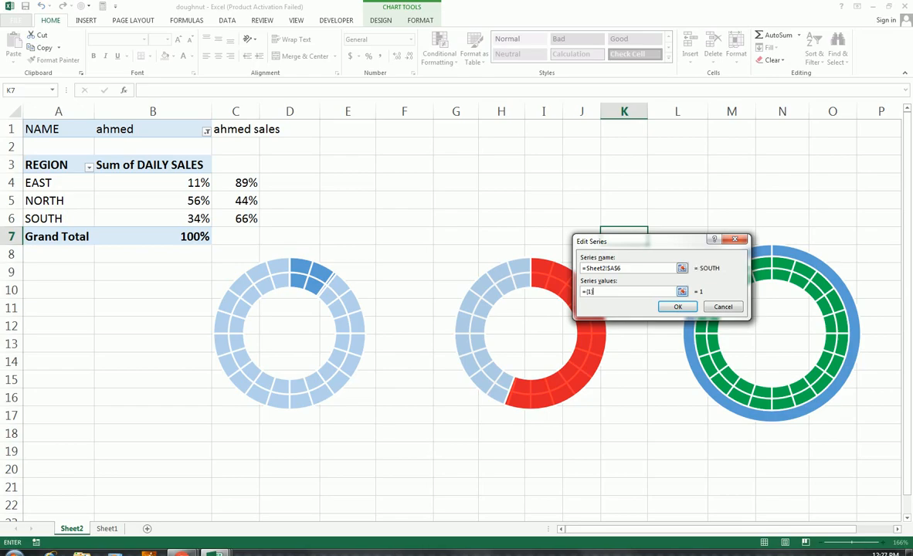
{"action": "key", "text": "BackSpace"}
{"action": "key", "text": "BackSpace"}
{"action": "key", "text": "BackSpace"}
{"action": "left_click_drag", "start_coordinate": [188, 221], "coordinate": [247, 218]}
{"action": "left_click", "coordinate": [677, 307]}
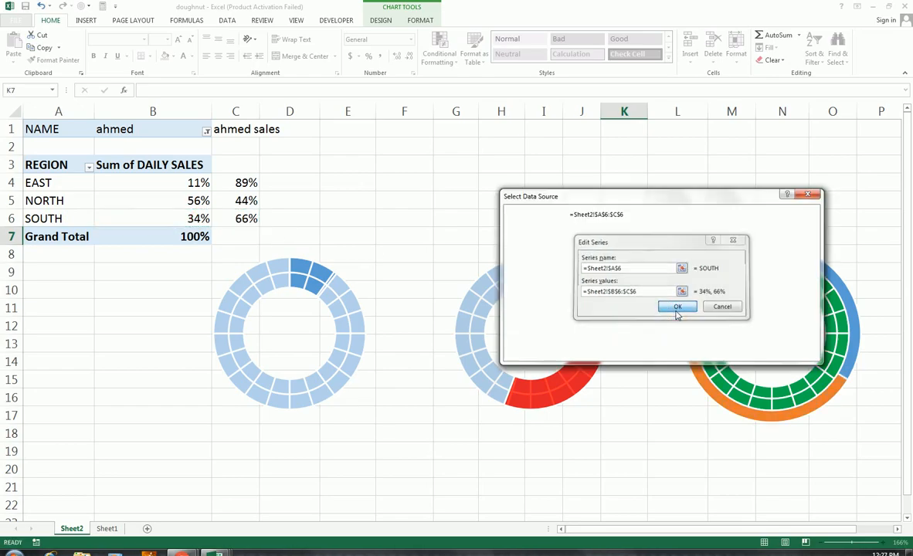
{"action": "left_click", "coordinate": [749, 349]}
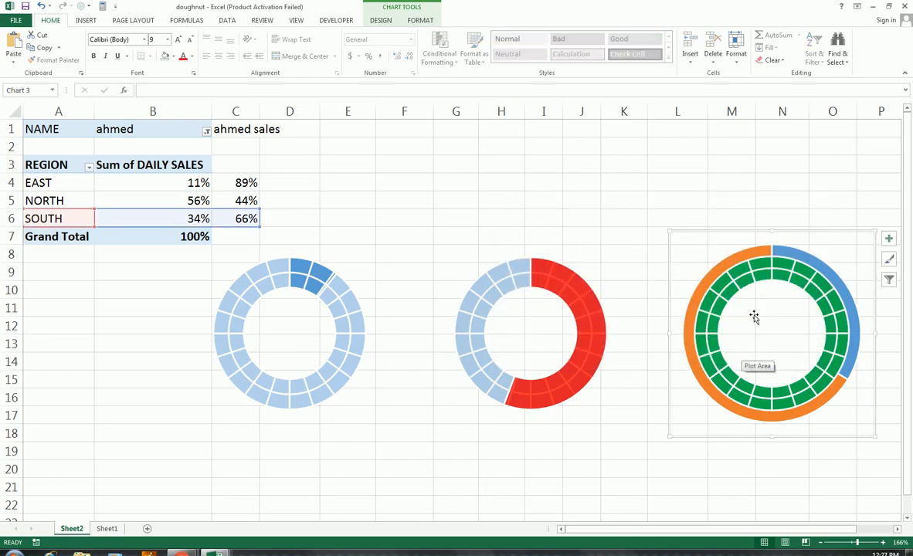
Place the SOUTH series of the third doughnut chart on the secondary axis.
{"action": "right_click", "coordinate": [730, 272]}
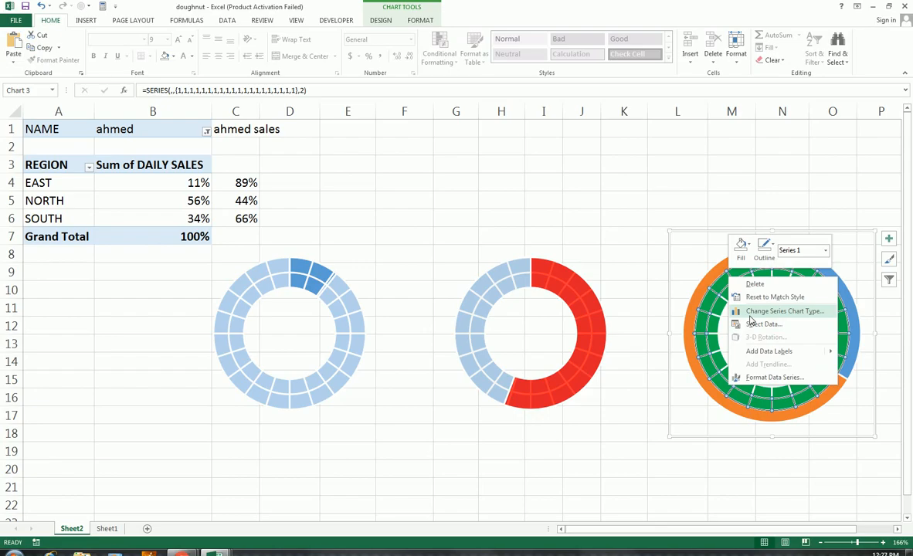
{"action": "left_click", "coordinate": [750, 314]}
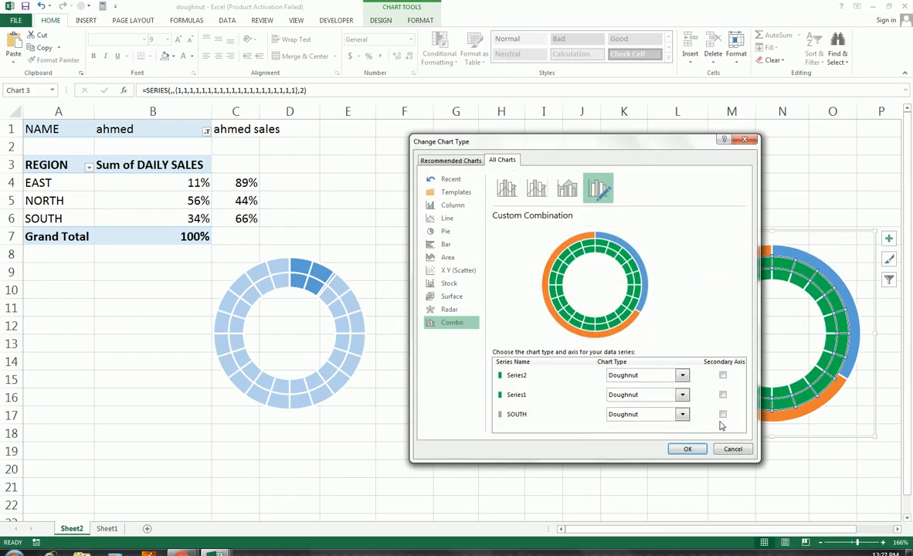
{"action": "left_click", "coordinate": [723, 415]}
{"action": "left_click", "coordinate": [675, 451]}
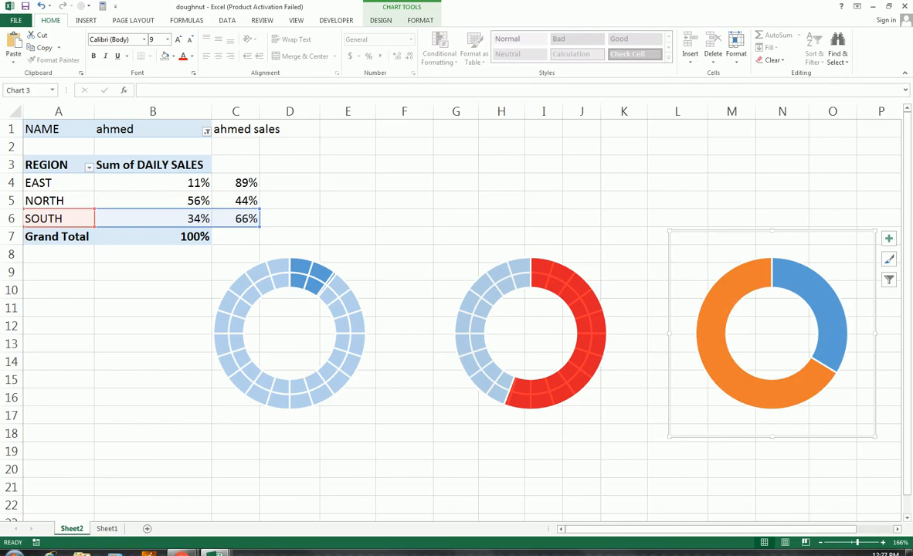
Set the blue 34% slice of the SOUTH series in the third doughnut to no fill.
{"action": "left_click", "coordinate": [739, 305]}
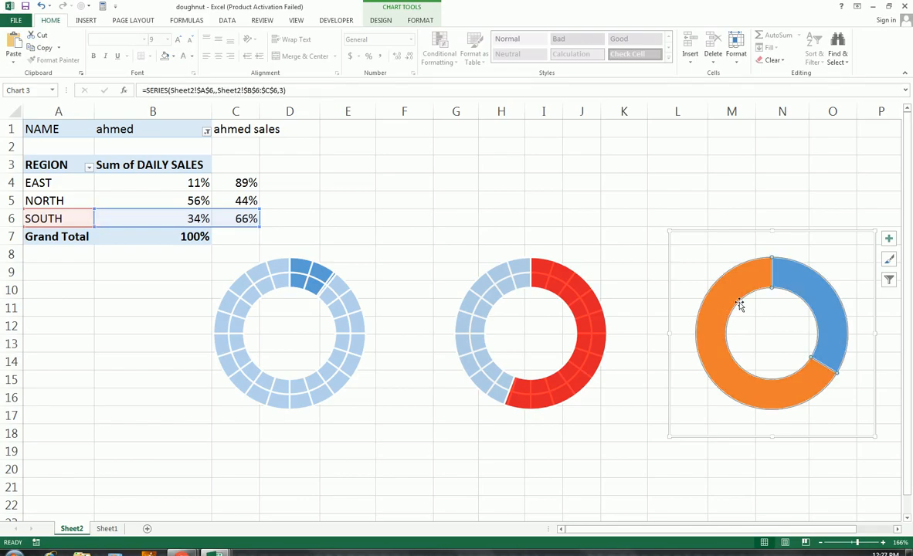
{"action": "right_click", "coordinate": [802, 282]}
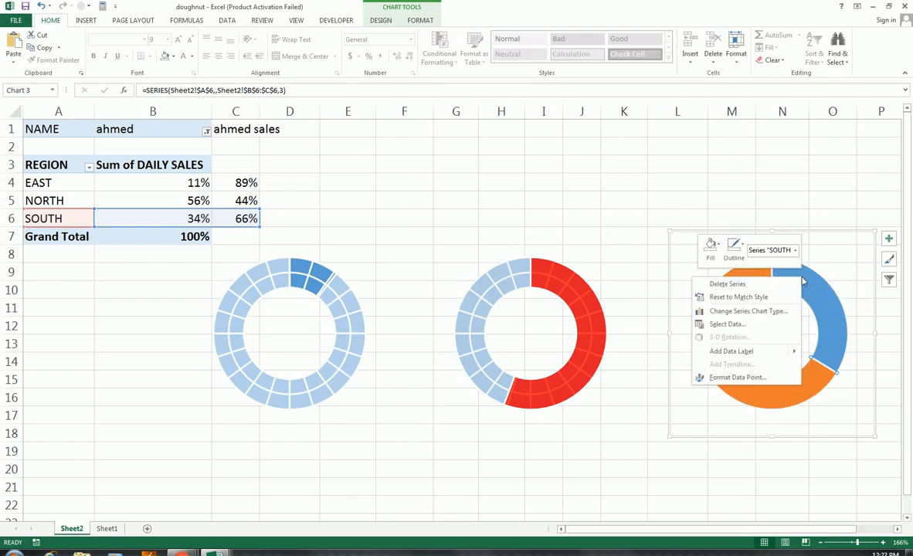
{"action": "left_click", "coordinate": [784, 377]}
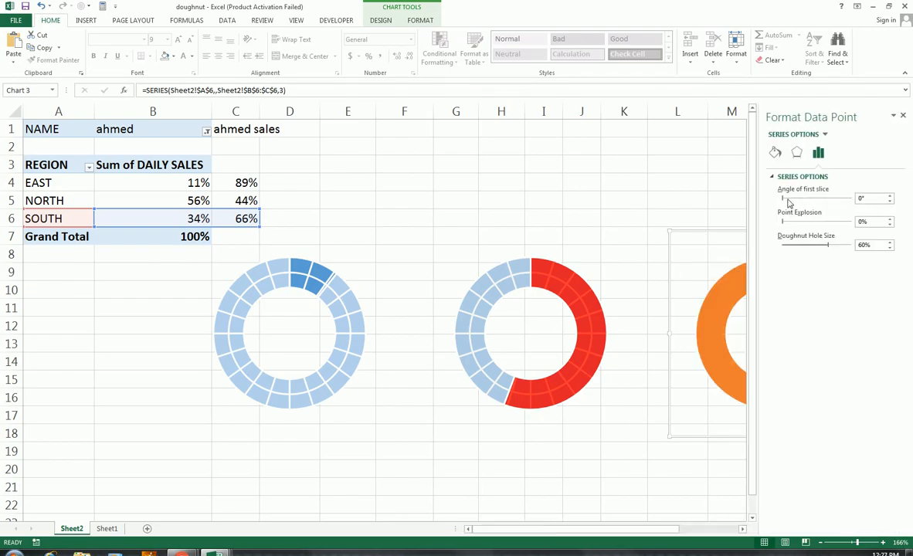
{"action": "left_click", "coordinate": [776, 152]}
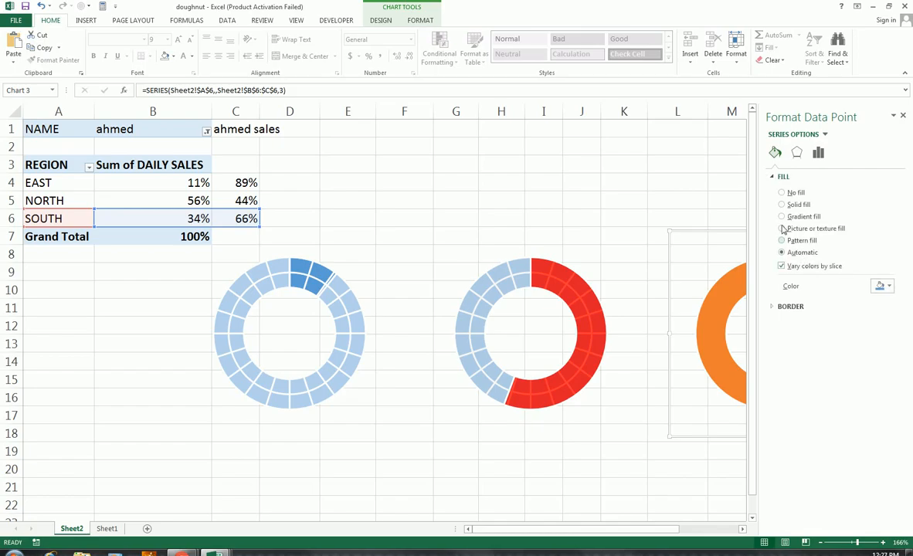
{"action": "left_click", "coordinate": [781, 204]}
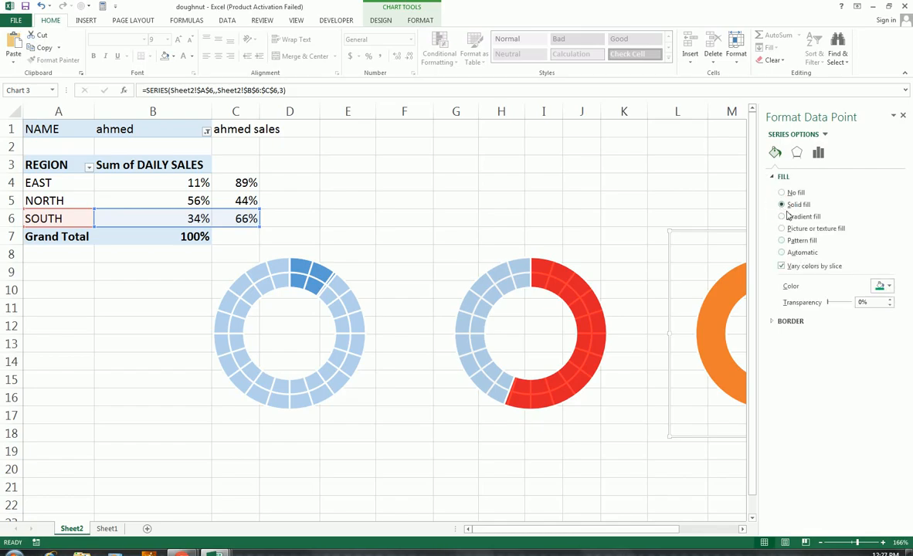
{"action": "left_click", "coordinate": [888, 286]}
{"action": "left_click", "coordinate": [868, 372]}
{"action": "left_click", "coordinate": [790, 193]}
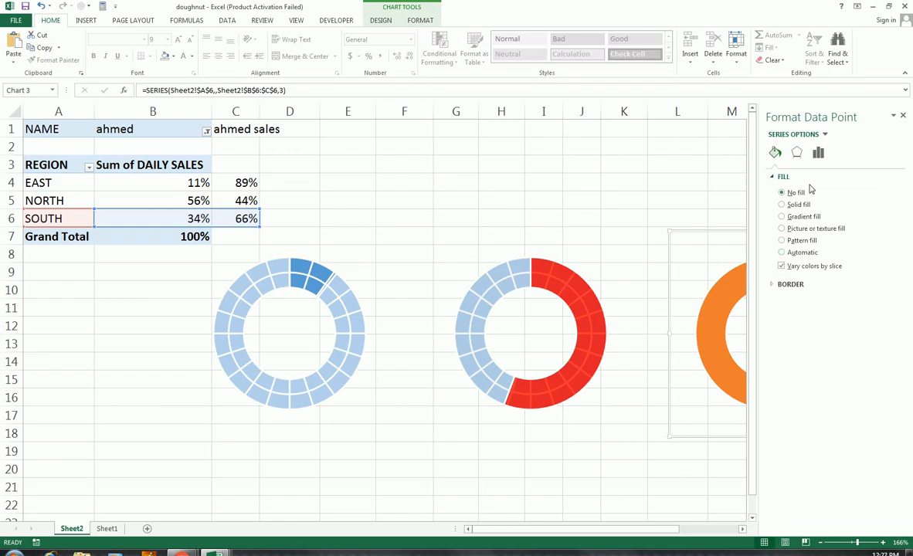
Give the orange 66% slice of the third doughnut a solid green fill with 44% transparency and close the formatting pane.
{"action": "left_click", "coordinate": [795, 252]}
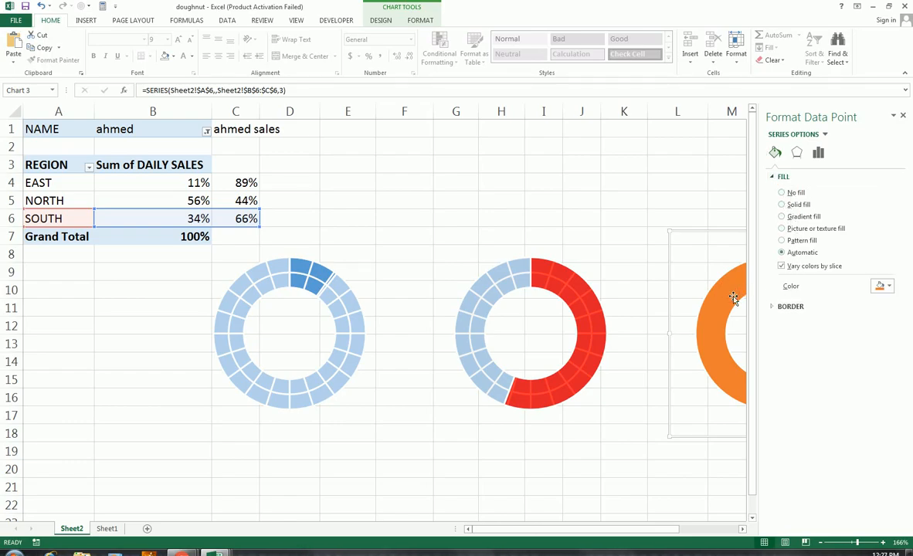
{"action": "left_click", "coordinate": [783, 206]}
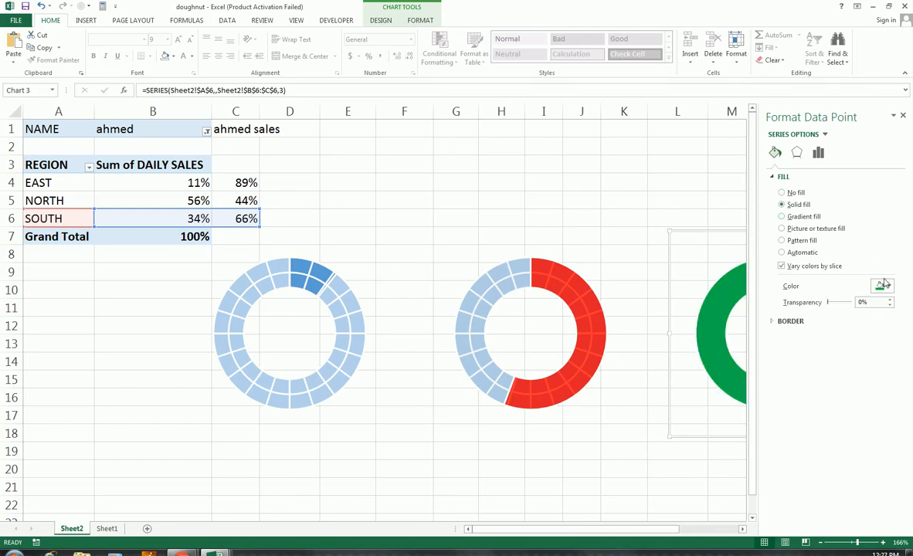
{"action": "left_click_drag", "start_coordinate": [833, 306], "coordinate": [835, 306]}
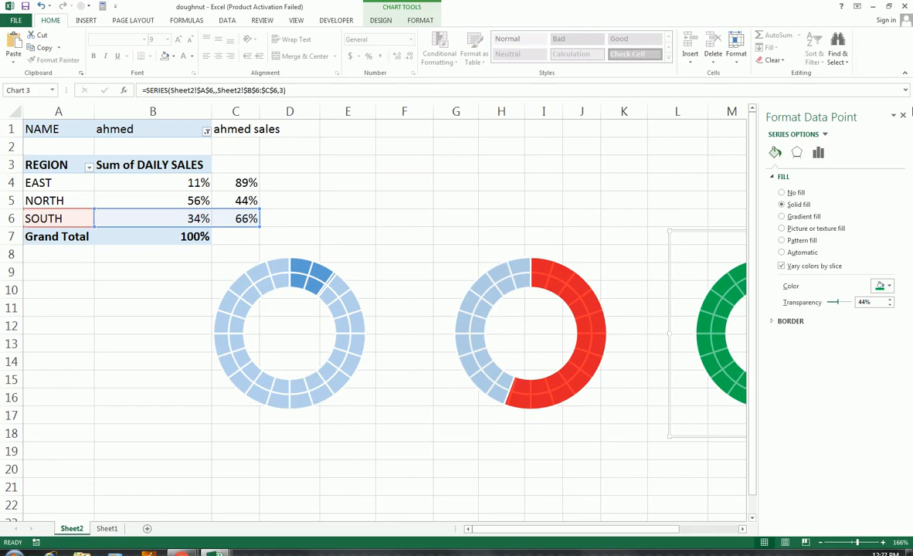
{"action": "left_click", "coordinate": [903, 115]}
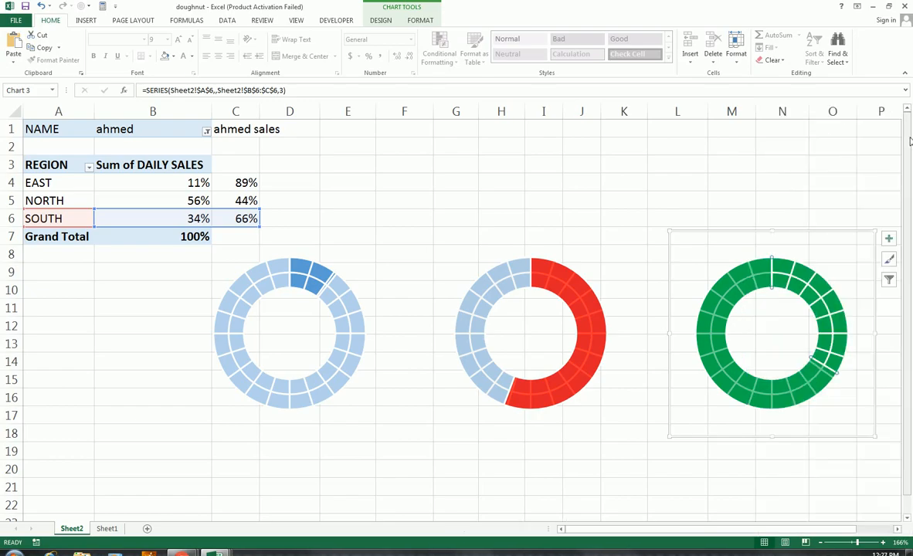
Try different doughnut hole sizes for the SOUTH series and set the size back to 60%.
{"action": "right_click", "coordinate": [754, 281]}
{"action": "left_click", "coordinate": [786, 380]}
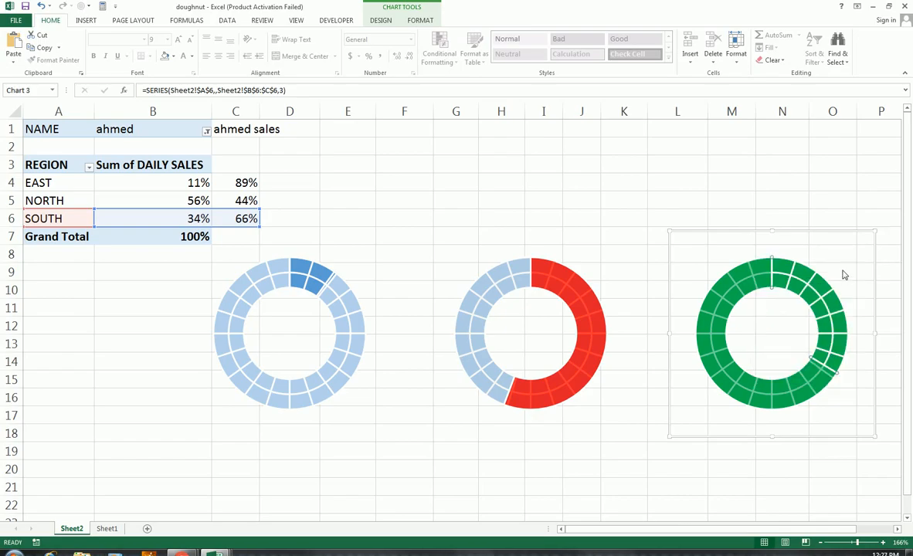
{"action": "left_click", "coordinate": [823, 246]}
{"action": "left_click", "coordinate": [814, 248]}
{"action": "left_click", "coordinate": [802, 246]}
{"action": "left_click", "coordinate": [819, 245]}
{"action": "left_click", "coordinate": [842, 245]}
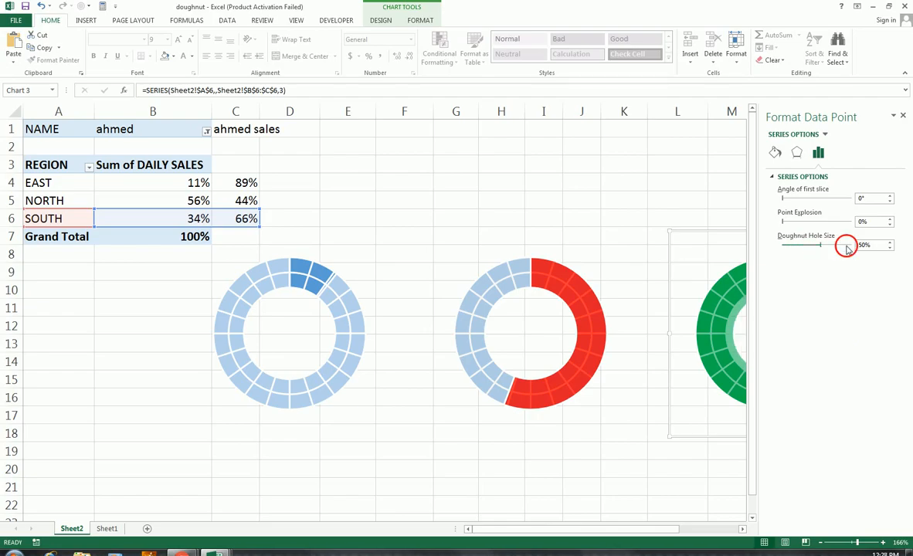
{"action": "left_click", "coordinate": [824, 246]}
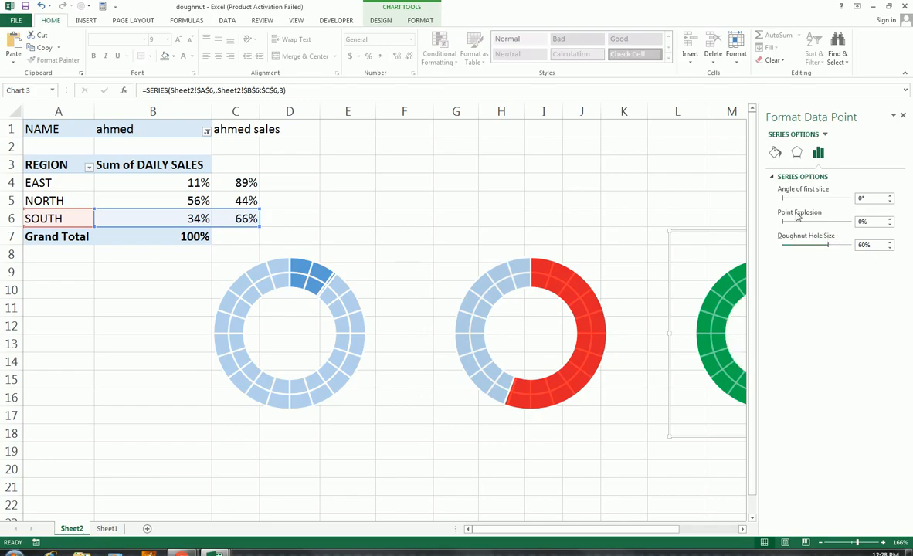
Raise the transparency of the 66% slice's green fill to 93% and close the formatting pane.
{"action": "left_click", "coordinate": [775, 154]}
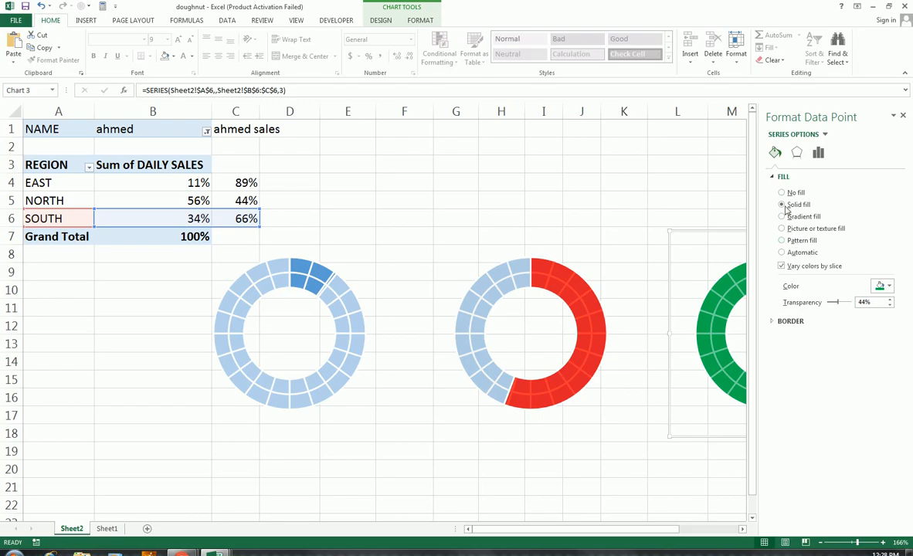
{"action": "mouse_move", "coordinate": [839, 304]}
{"action": "left_mouse_down"}
{"action": "mouse_move", "coordinate": [828, 304]}
{"action": "mouse_move", "coordinate": [850, 303]}
{"action": "left_mouse_up"}
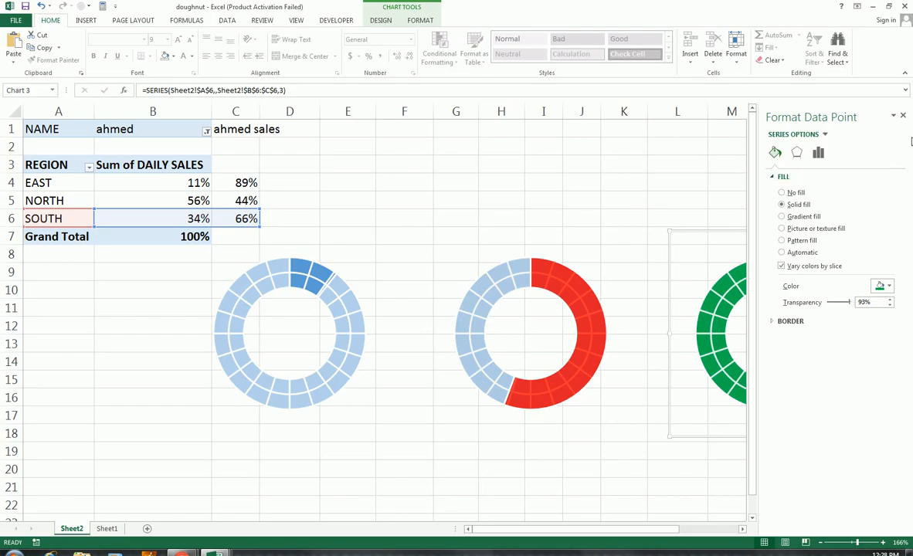
{"action": "left_click", "coordinate": [903, 116]}
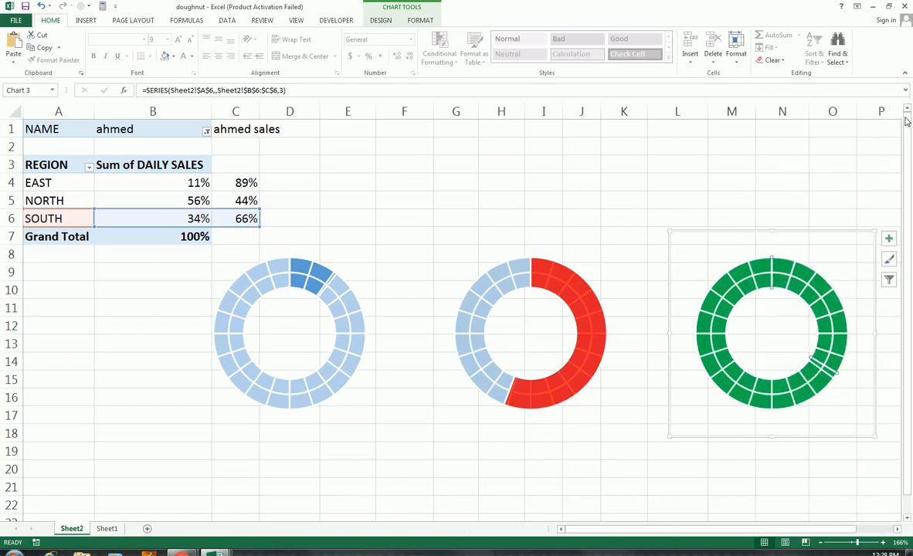
Recolor the 66% slice of the third doughnut with the lightest grey theme color and lower its transparency.
{"action": "left_click", "coordinate": [733, 170]}
{"action": "left_click", "coordinate": [764, 265]}
{"action": "right_click", "coordinate": [727, 324]}
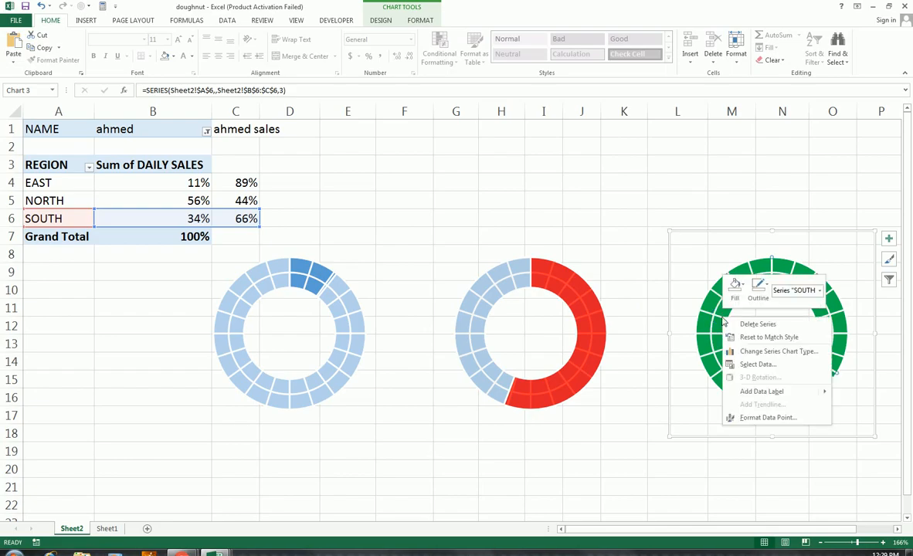
{"action": "left_click", "coordinate": [768, 418]}
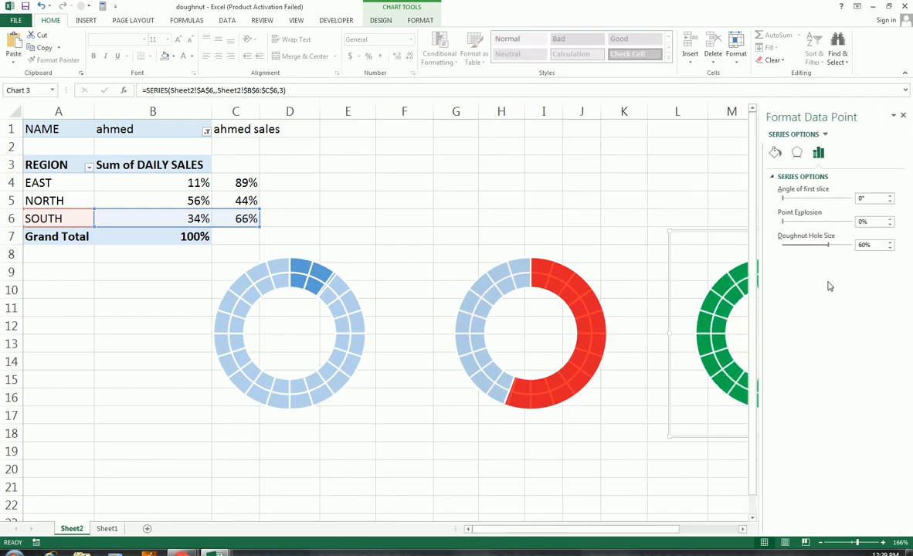
{"action": "left_click", "coordinate": [775, 152]}
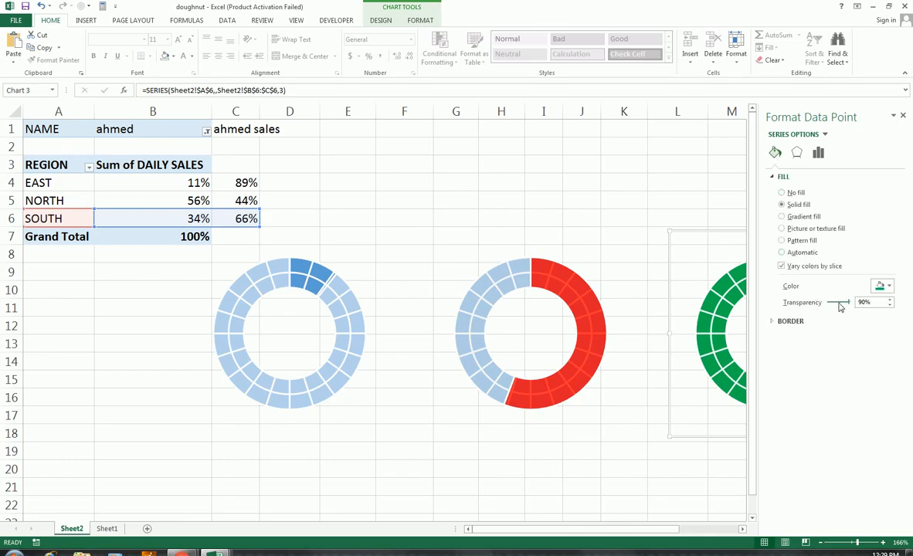
{"action": "left_click", "coordinate": [883, 286]}
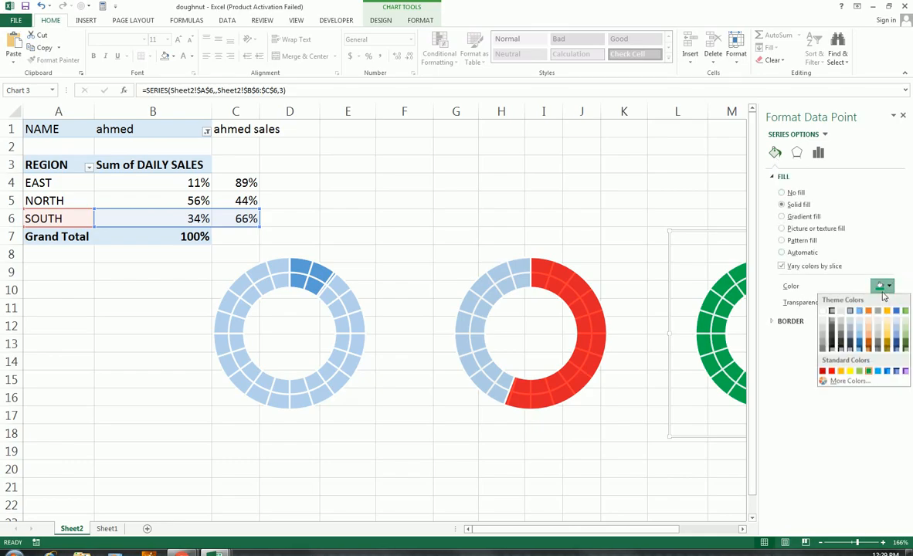
{"action": "left_click", "coordinate": [827, 320]}
{"action": "left_click_drag", "start_coordinate": [828, 310], "coordinate": [834, 308]}
{"action": "left_click", "coordinate": [834, 308]}
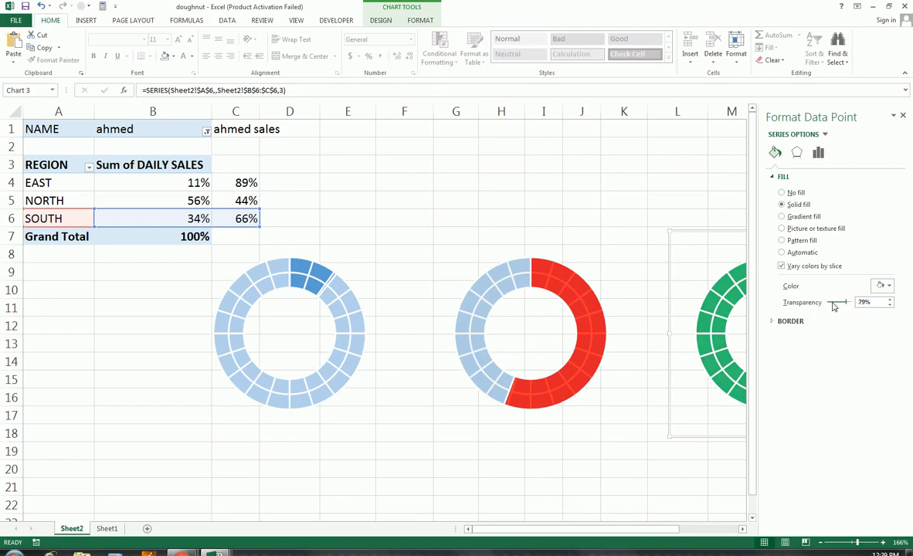
{"action": "left_click_drag", "start_coordinate": [829, 306], "coordinate": [834, 307]}
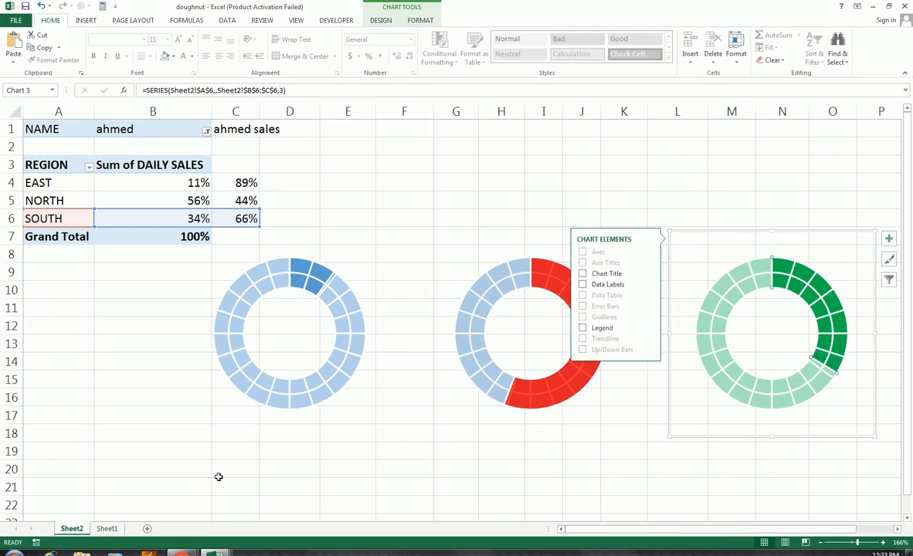
Draw a text box over the hole of the first doughnut chart.
{"action": "left_click", "coordinate": [420, 20]}
{"action": "left_click", "coordinate": [381, 20]}
{"action": "left_click", "coordinate": [420, 20]}
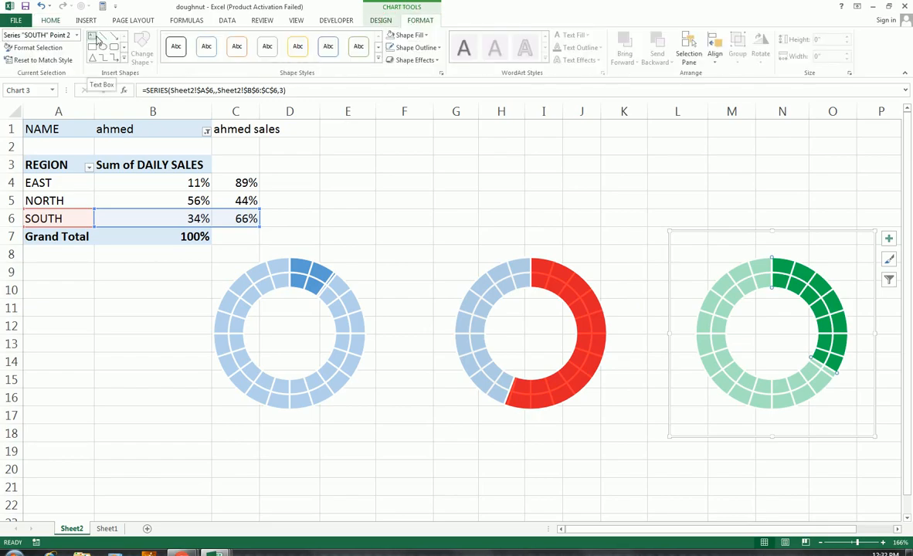
{"action": "left_click", "coordinate": [95, 37]}
{"action": "left_click_drag", "start_coordinate": [248, 326], "coordinate": [318, 375]}
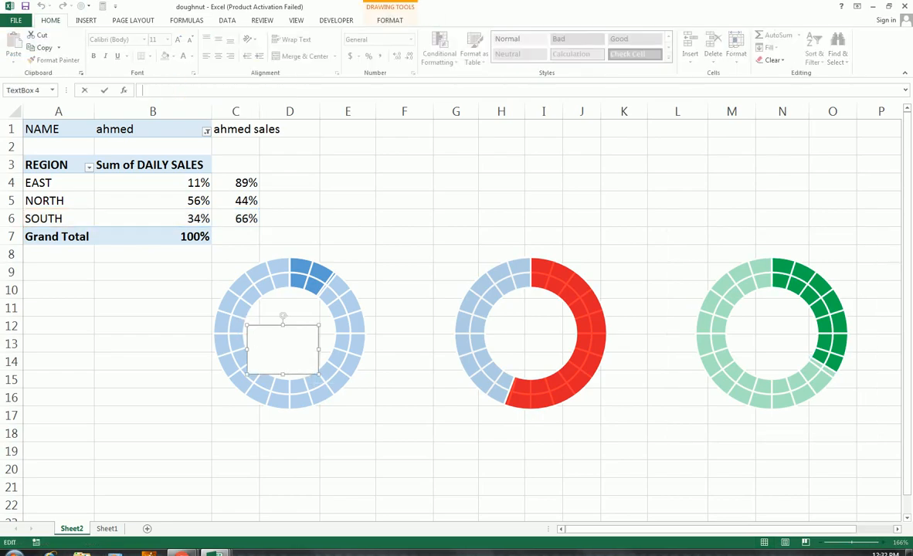
Try to link the text box to the EAST percentage in cell B4 through a GETPIVOTDATA formula.
{"action": "type", "text": "="}
{"action": "left_click", "coordinate": [178, 182]}
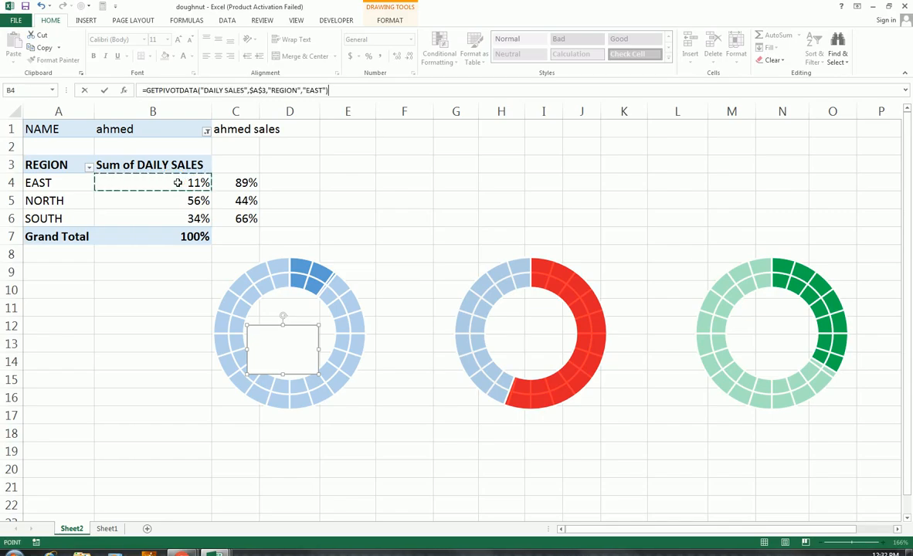
{"action": "key", "text": "Return"}
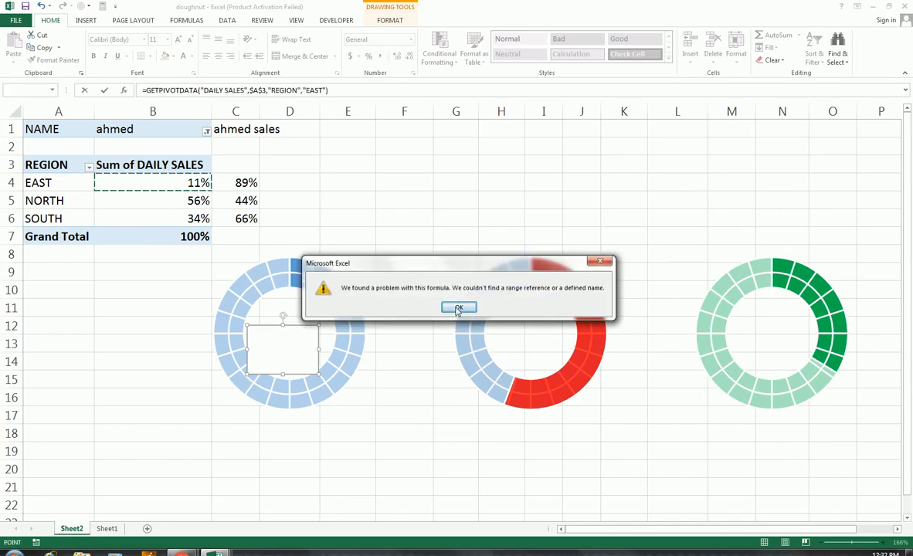
{"action": "key", "text": "Return"}
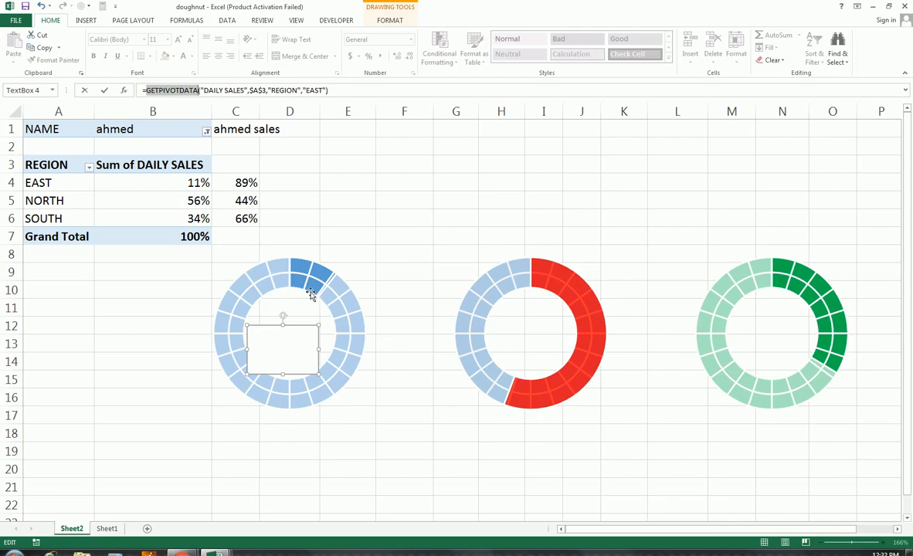
{"action": "left_click", "coordinate": [293, 327]}
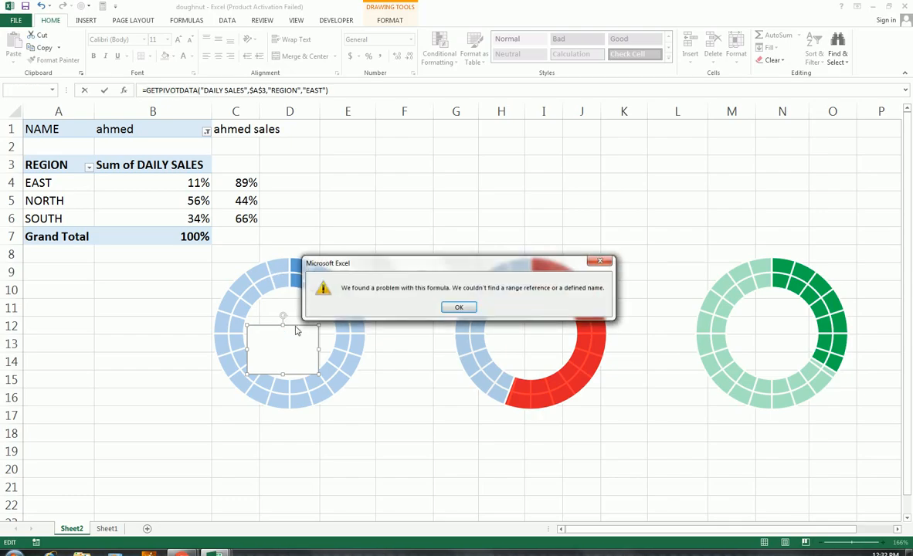
{"action": "left_click", "coordinate": [459, 309]}
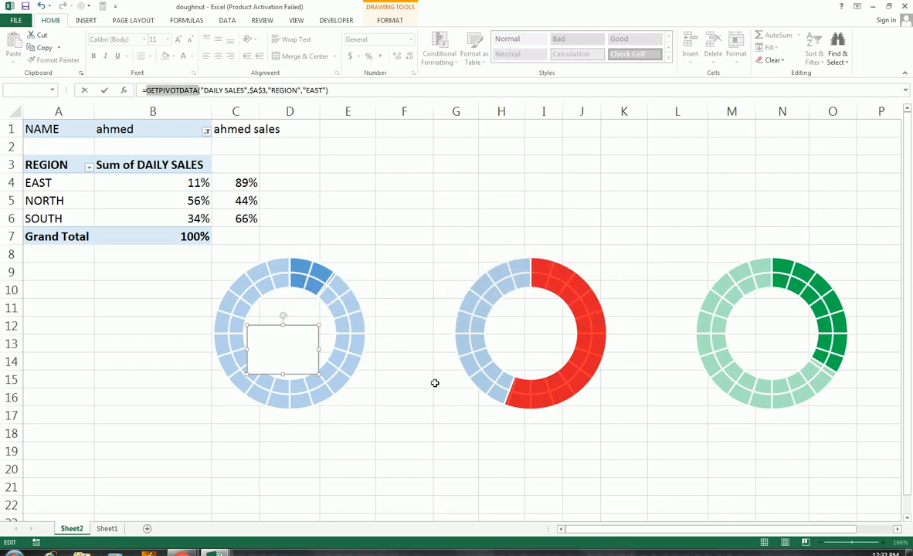
{"action": "left_click", "coordinate": [344, 274]}
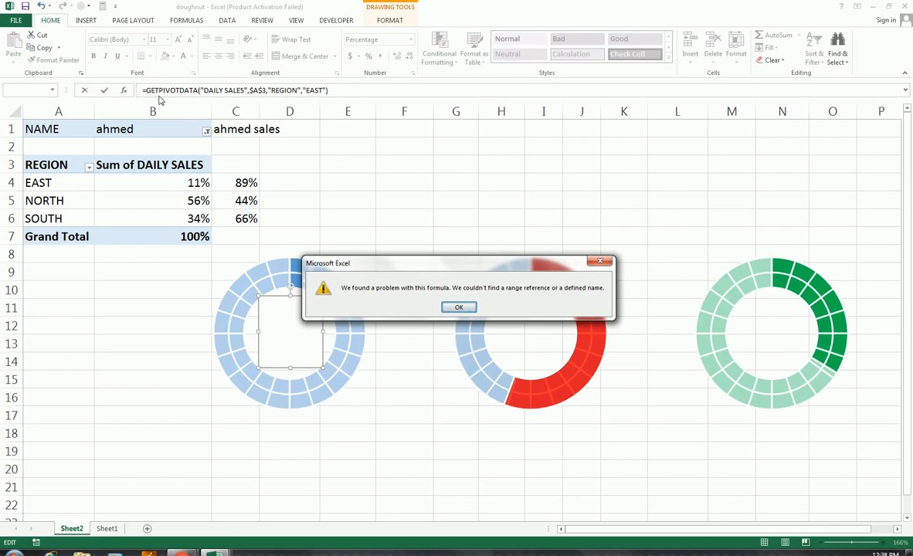
Remove the GETPIVOTDATA function name and its "DAILY SALES" argument from the text box's formula.
{"action": "key", "text": "Return"}
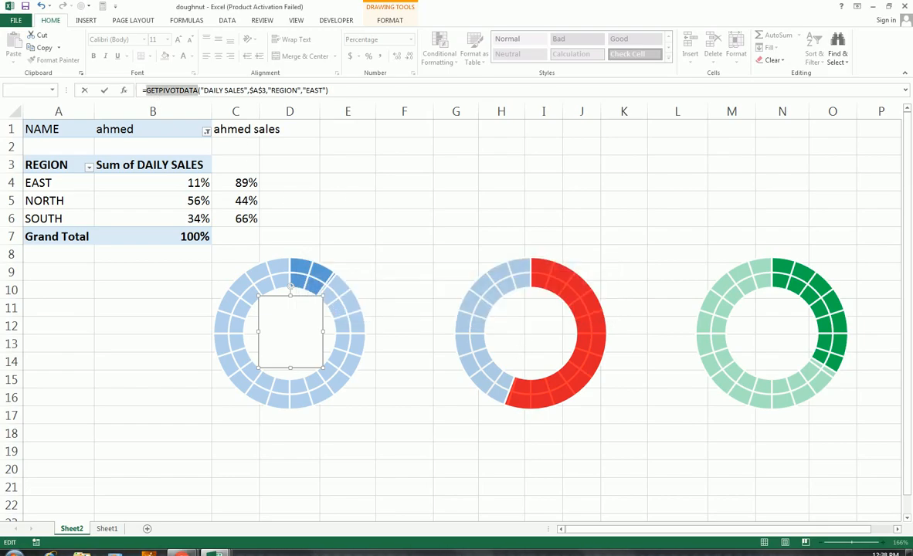
{"action": "left_click", "coordinate": [154, 90]}
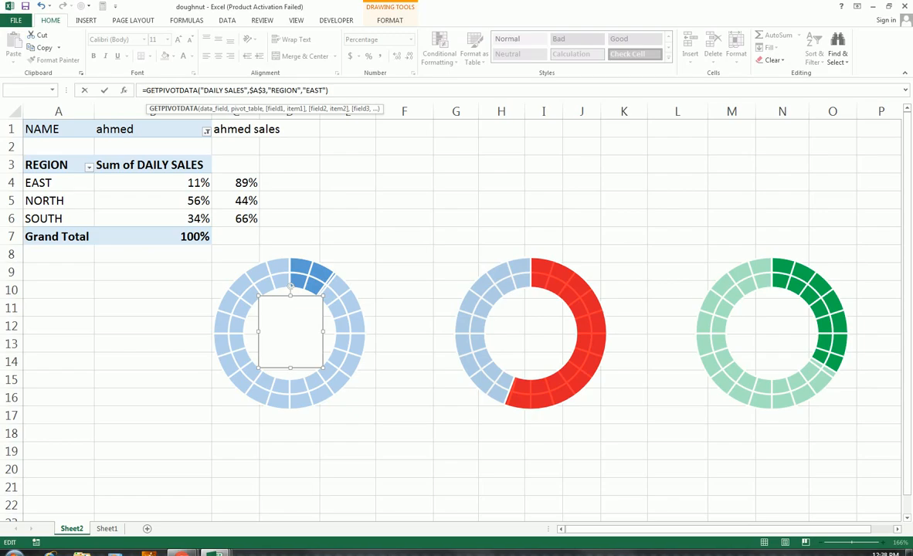
{"action": "left_click_drag", "start_coordinate": [146, 90], "coordinate": [249, 90]}
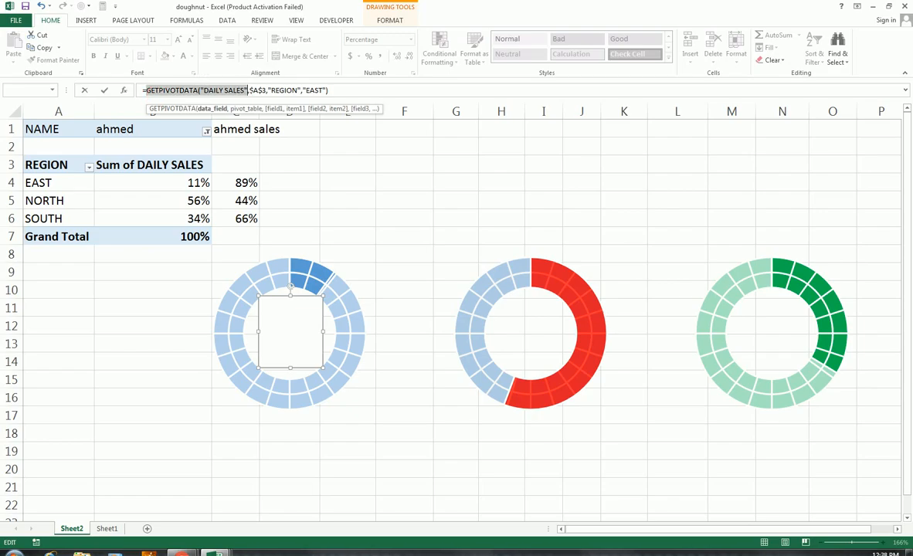
{"action": "key", "text": "Delete"}
{"action": "key", "text": "Delete"}
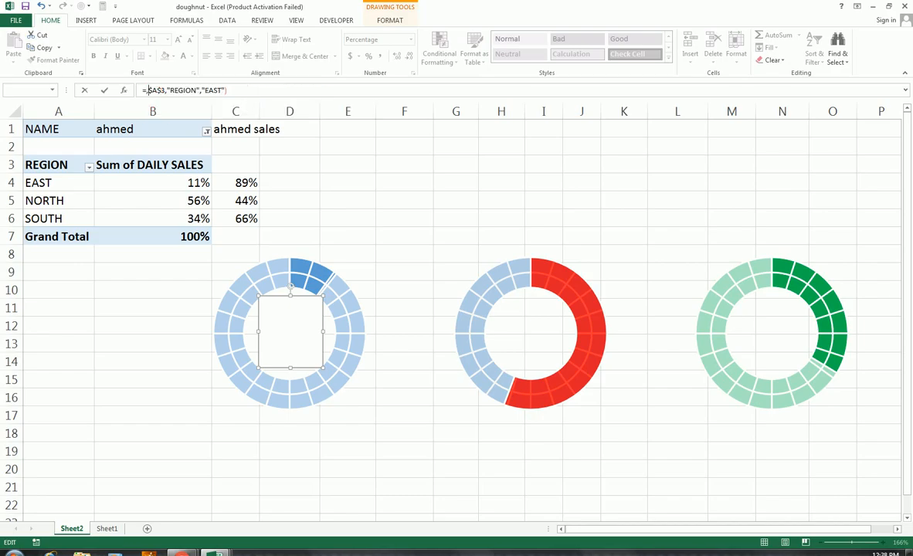
{"action": "key", "text": "Delete"}
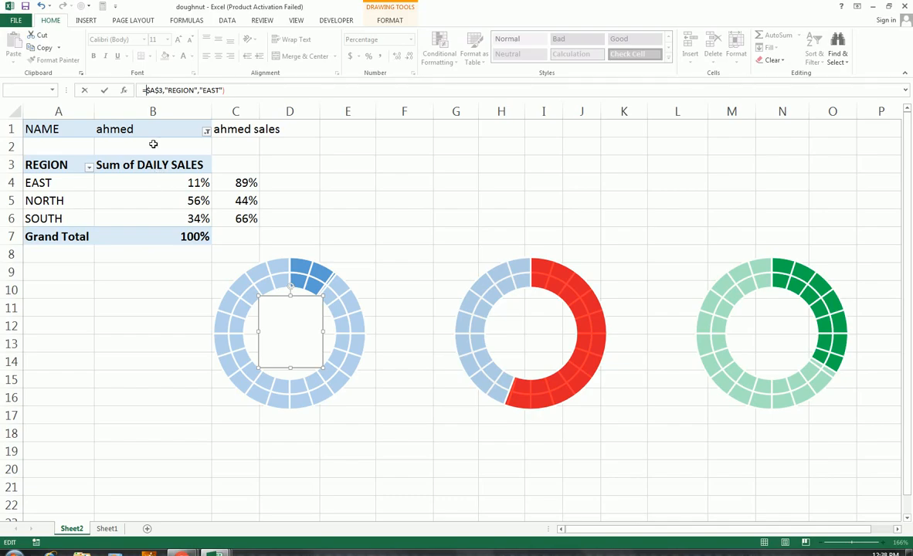
Change the formula's remaining reference to $B$4 and delete the "REGION","EAST" arguments so the formula reads =$B$4.
{"action": "left_click", "coordinate": [151, 90]}
{"action": "key", "text": "BackSpace"}
{"action": "type", "text": "B"}
{"action": "left_click", "coordinate": [161, 91]}
{"action": "left_click", "coordinate": [164, 91]}
{"action": "key", "text": "BackSpace"}
{"action": "type", "text": "4"}
{"action": "left_click_drag", "start_coordinate": [163, 91], "coordinate": [224, 90]}
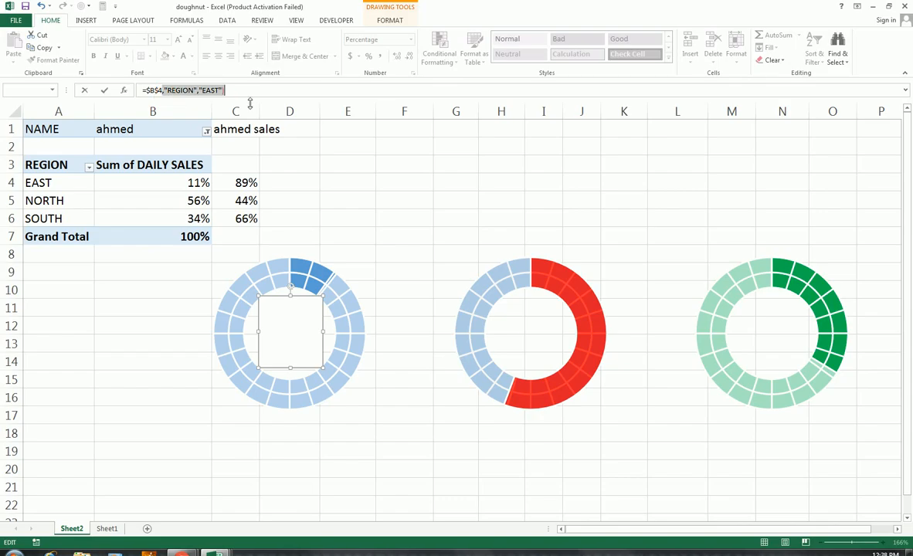
{"action": "key", "text": "Delete"}
{"action": "key", "text": "Return"}
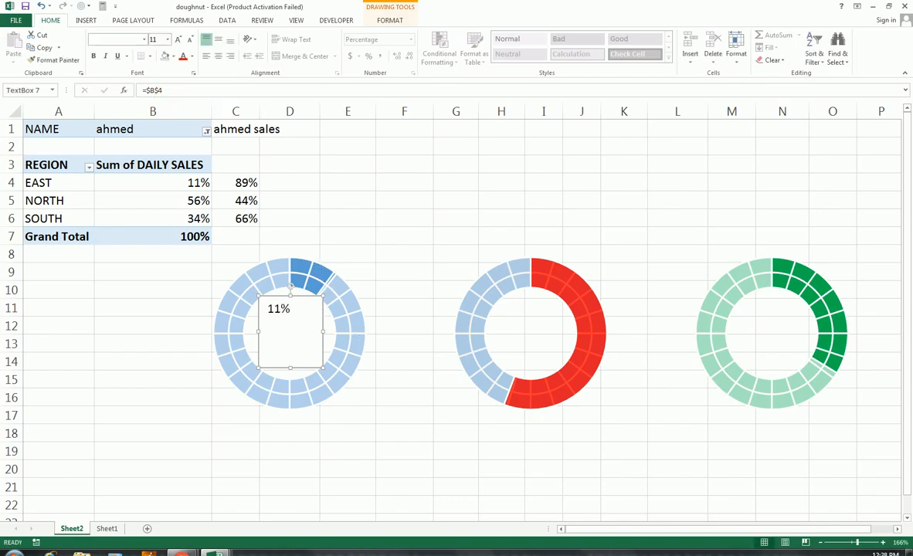
Center the first doughnut's percentage text vertically and horizontally in its box and enlarge it to 20 pt.
{"action": "left_click", "coordinate": [218, 39]}
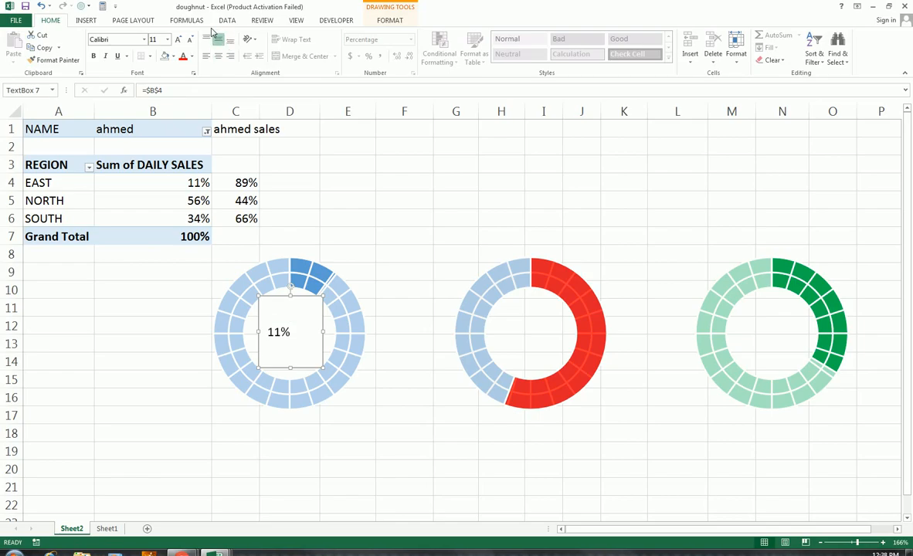
{"action": "left_click", "coordinate": [217, 56]}
{"action": "left_click", "coordinate": [176, 38]}
{"action": "left_click", "coordinate": [177, 38]}
{"action": "left_click", "coordinate": [177, 38]}
{"action": "left_click", "coordinate": [177, 38]}
{"action": "left_click", "coordinate": [177, 38]}
Set the first doughnut's percentage text in the Impact font with the standard blue color.
{"action": "left_click", "coordinate": [101, 40]}
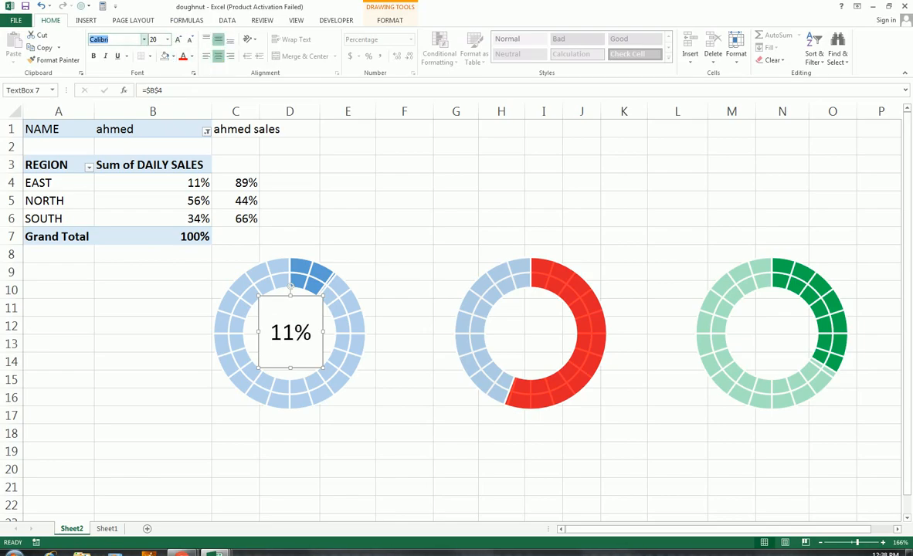
{"action": "type", "text": "Impact"}
{"action": "key", "text": "Return"}
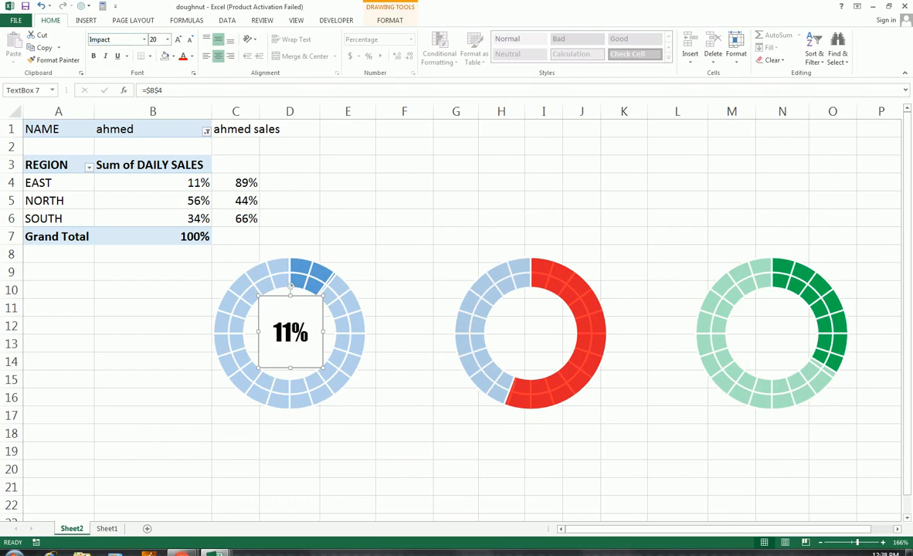
{"action": "left_click", "coordinate": [191, 56]}
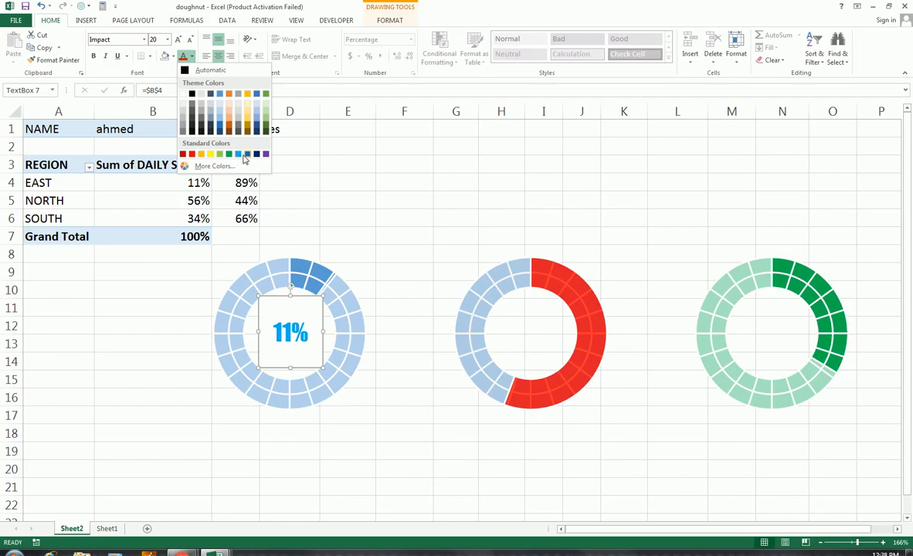
{"action": "left_click", "coordinate": [247, 156]}
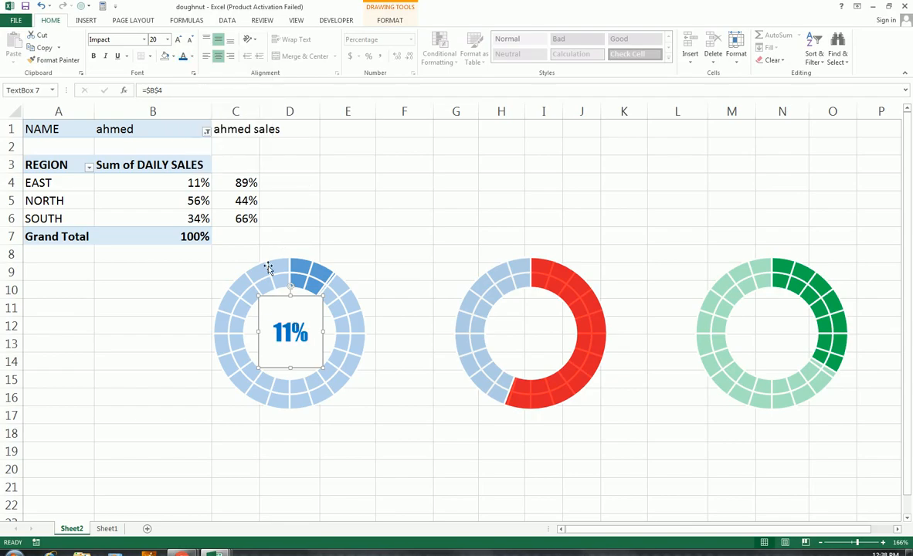
Enlarge the percentage text to 28 pt and resize its text box to about 1.12" high by 1.17" wide.
{"action": "left_click", "coordinate": [179, 40]}
{"action": "left_click", "coordinate": [180, 40]}
{"action": "left_click", "coordinate": [179, 40]}
{"action": "left_click", "coordinate": [179, 40]}
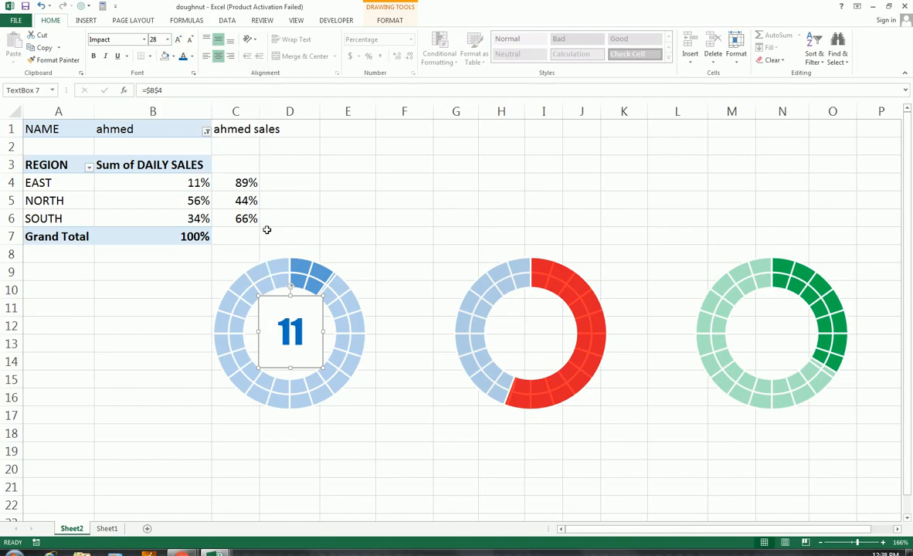
{"action": "left_click_drag", "start_coordinate": [261, 374], "coordinate": [219, 396]}
{"action": "left_click_drag", "start_coordinate": [261, 306], "coordinate": [283, 290]}
Remove the fill and the outline of the first doughnut's percentage text box.
{"action": "left_click", "coordinate": [377, 21]}
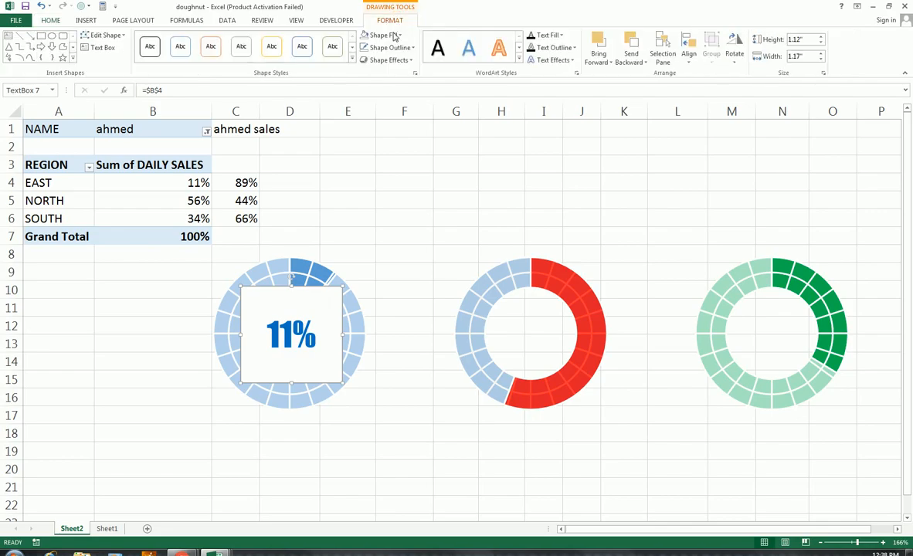
{"action": "left_click", "coordinate": [397, 35]}
{"action": "left_click", "coordinate": [416, 145]}
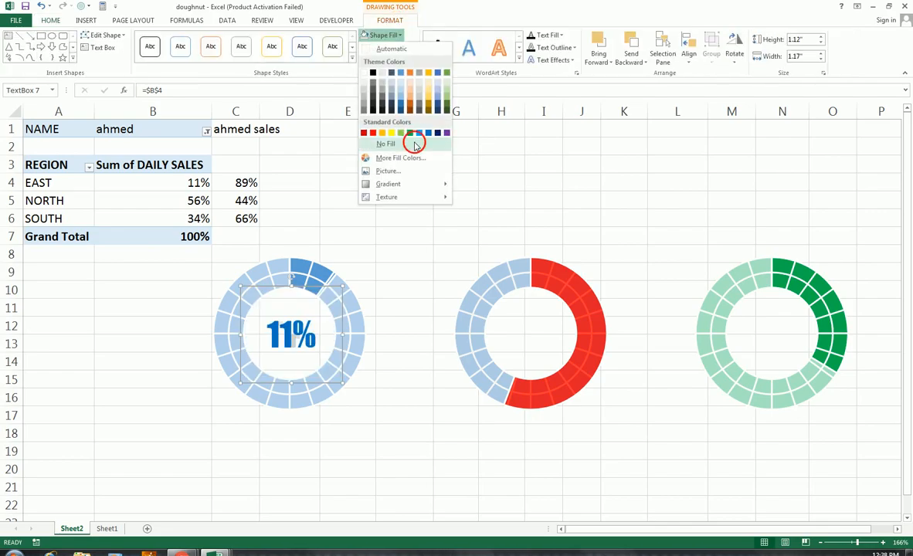
{"action": "left_click", "coordinate": [387, 48]}
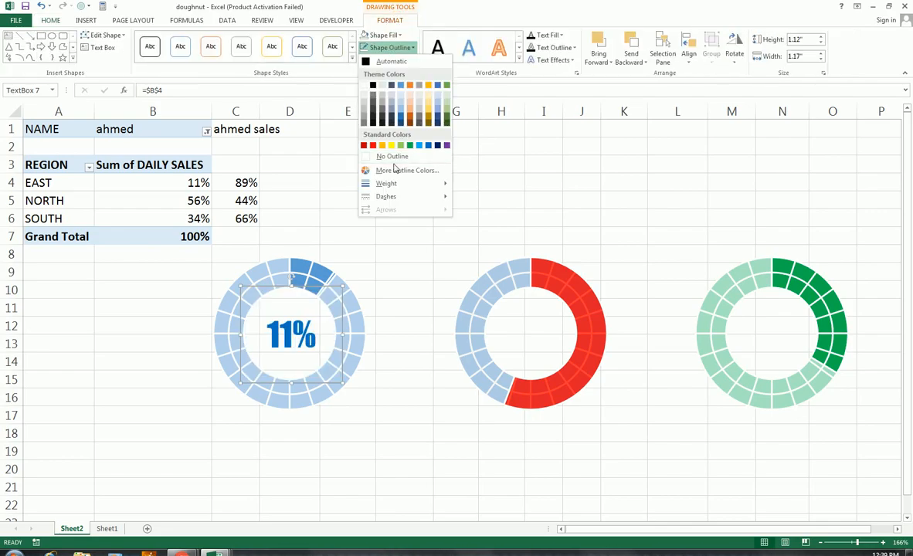
{"action": "left_click", "coordinate": [394, 156]}
{"action": "left_click", "coordinate": [391, 291]}
{"action": "left_click", "coordinate": [261, 306]}
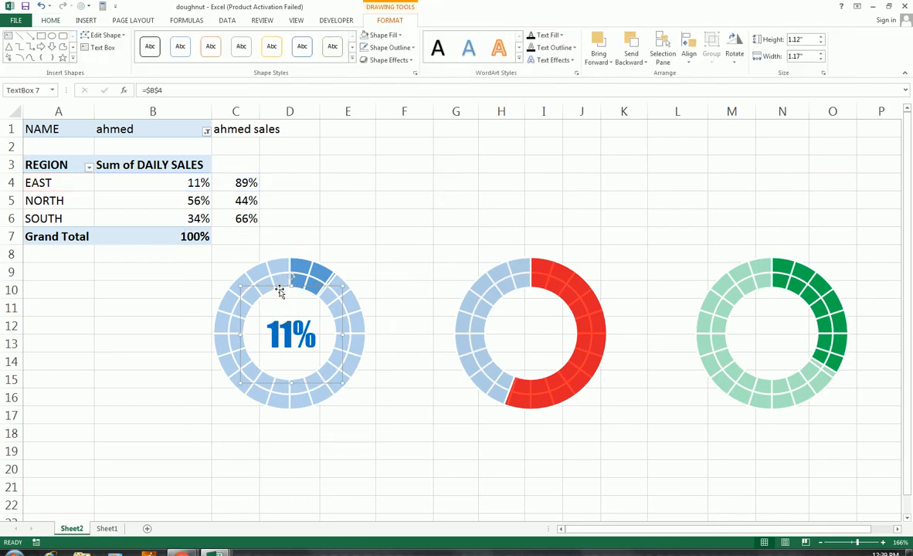
Copy the percentage text box into the second and third doughnuts and nudge the second copy slightly upward.
{"action": "left_click_drag", "start_coordinate": [283, 290], "coordinate": [762, 291]}
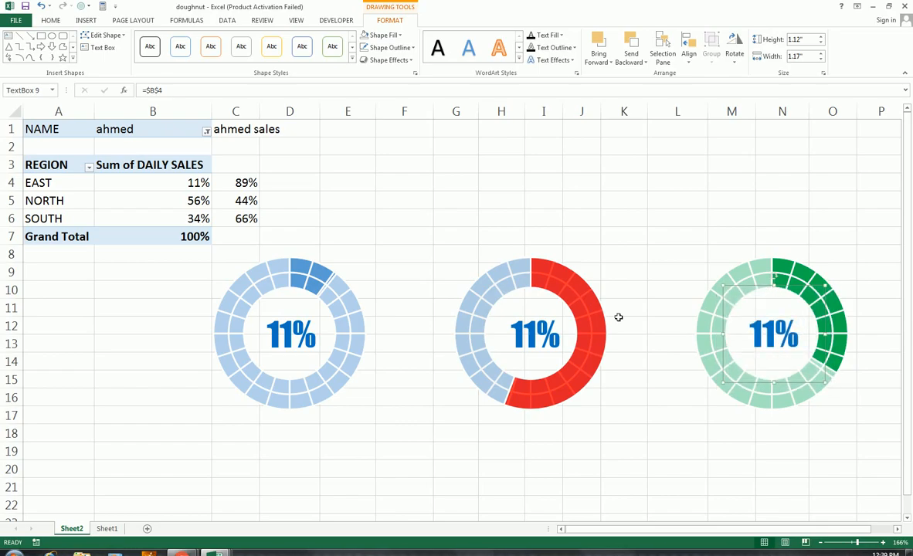
{"action": "right_click", "coordinate": [525, 326]}
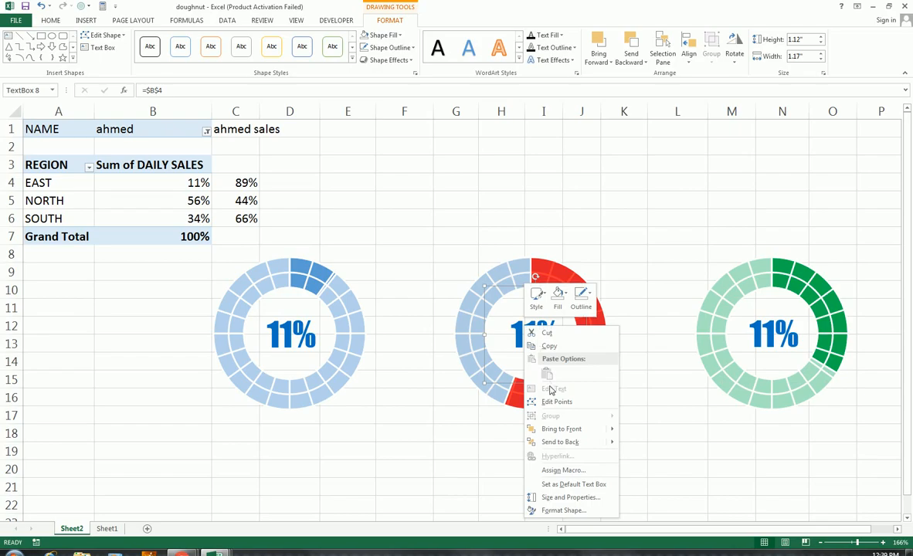
{"action": "left_click", "coordinate": [513, 358]}
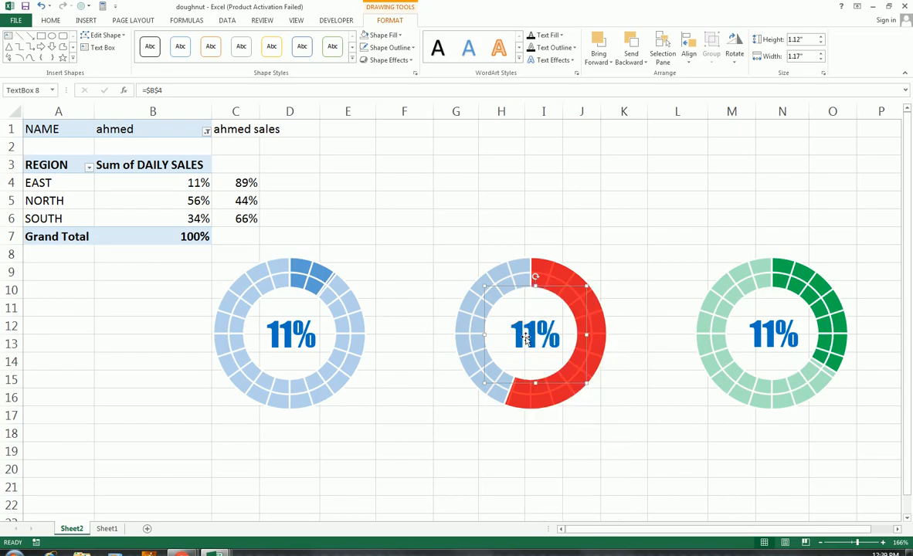
{"action": "left_click_drag", "start_coordinate": [502, 287], "coordinate": [505, 284]}
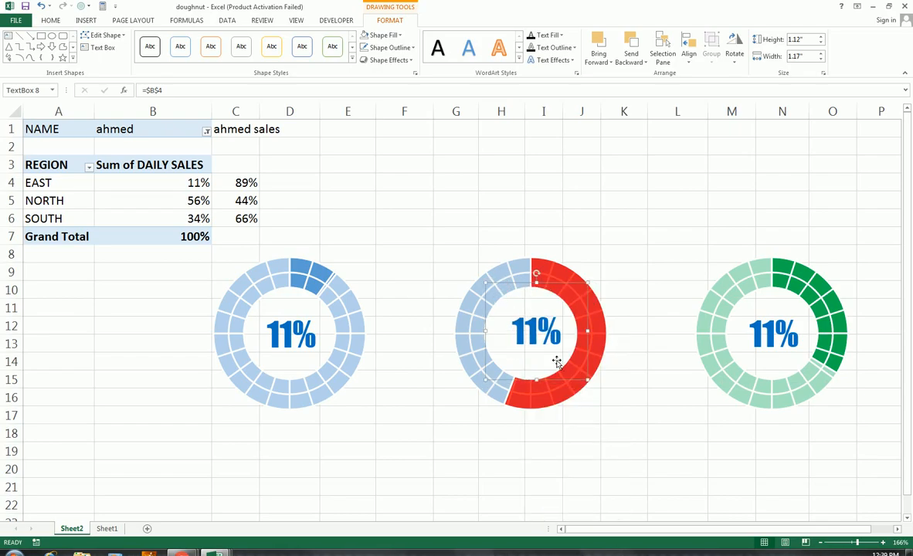
{"action": "left_click", "coordinate": [585, 221]}
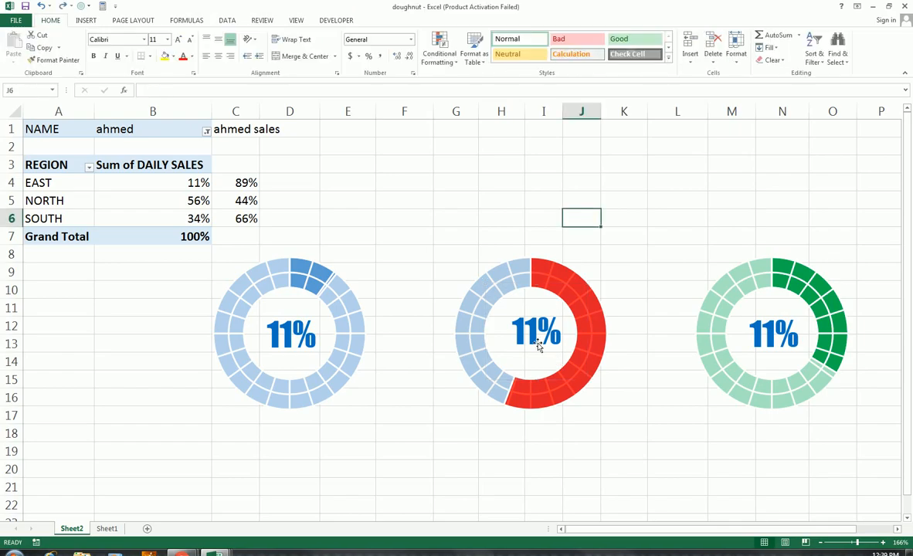
Link the second doughnut's text box to the NORTH percentage with the formula =$B$5.
{"action": "left_click", "coordinate": [551, 308]}
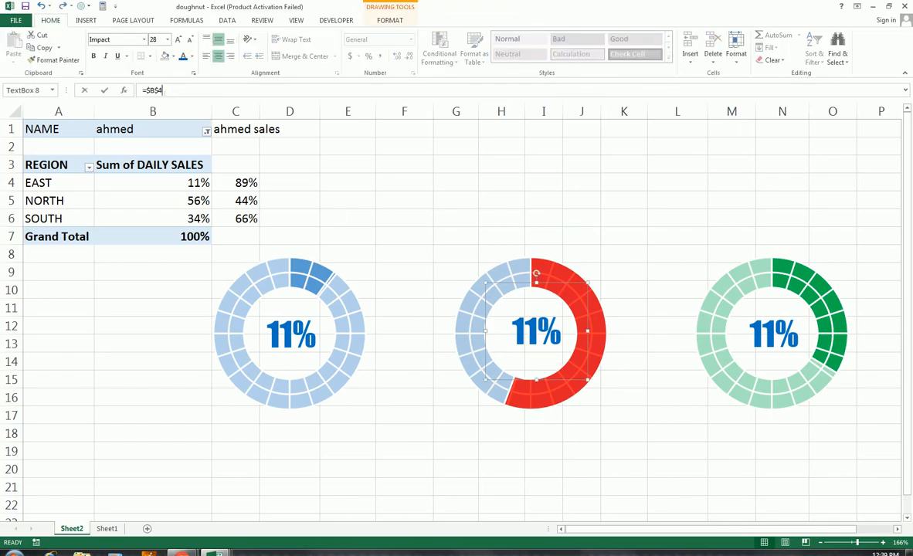
{"action": "left_click", "coordinate": [154, 90]}
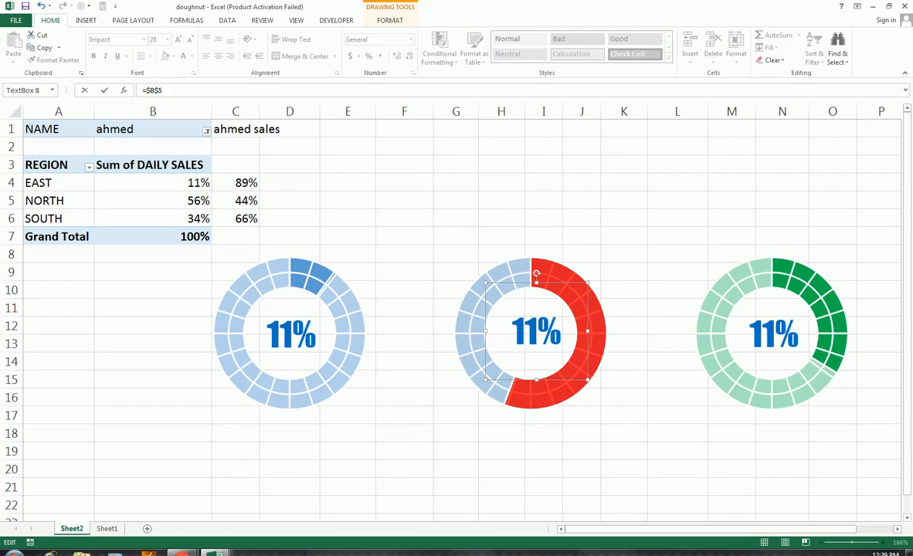
{"action": "key", "text": "Return"}
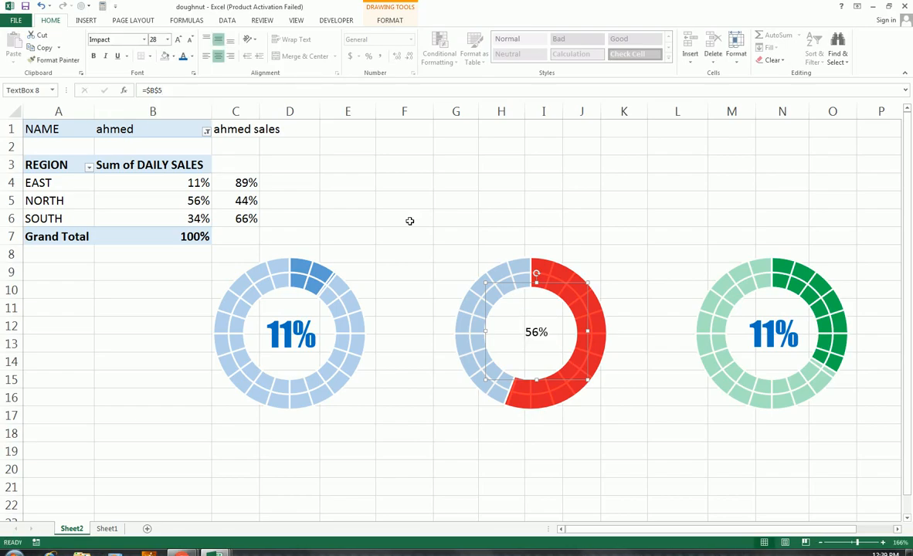
Enlarge the second doughnut's percentage text to 32 pt and set its font to Impact.
{"action": "left_click", "coordinate": [178, 40]}
{"action": "left_click", "coordinate": [177, 40]}
{"action": "left_click", "coordinate": [177, 40]}
{"action": "left_click", "coordinate": [177, 40]}
{"action": "left_click", "coordinate": [178, 40]}
{"action": "left_click", "coordinate": [178, 40]}
{"action": "left_click", "coordinate": [177, 41]}
{"action": "left_click", "coordinate": [178, 40]}
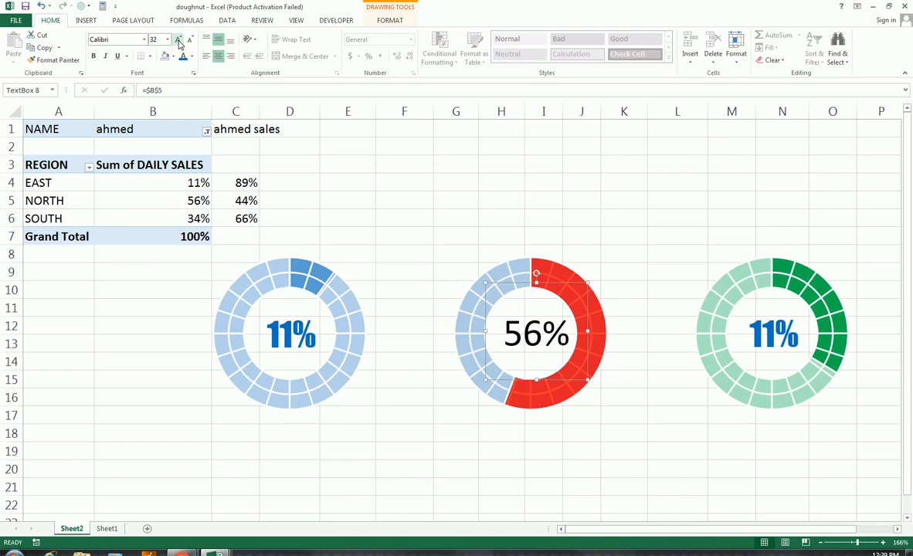
{"action": "left_click", "coordinate": [119, 37]}
{"action": "type", "text": "Impact"}
{"action": "key", "text": "Return"}
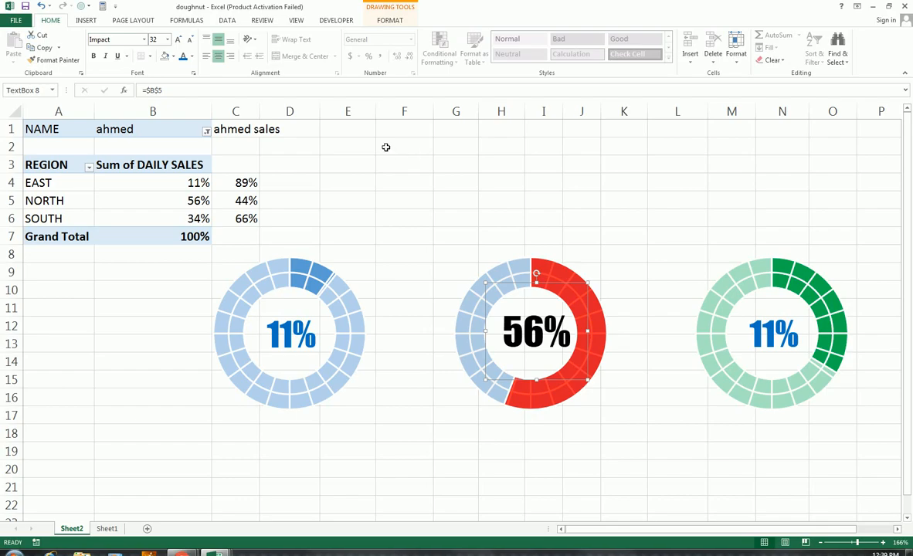
Color the second doughnut's percentage text standard red.
{"action": "left_click", "coordinate": [192, 57]}
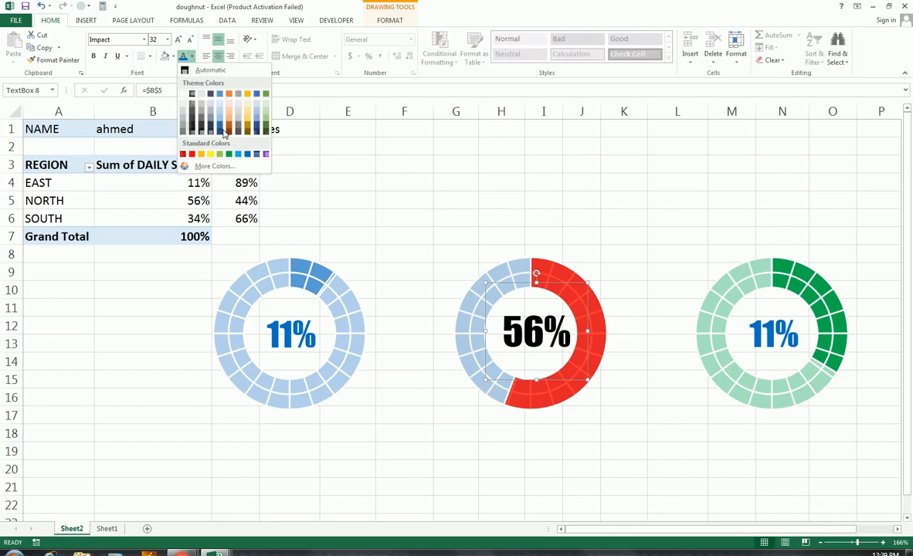
{"action": "left_click", "coordinate": [191, 154]}
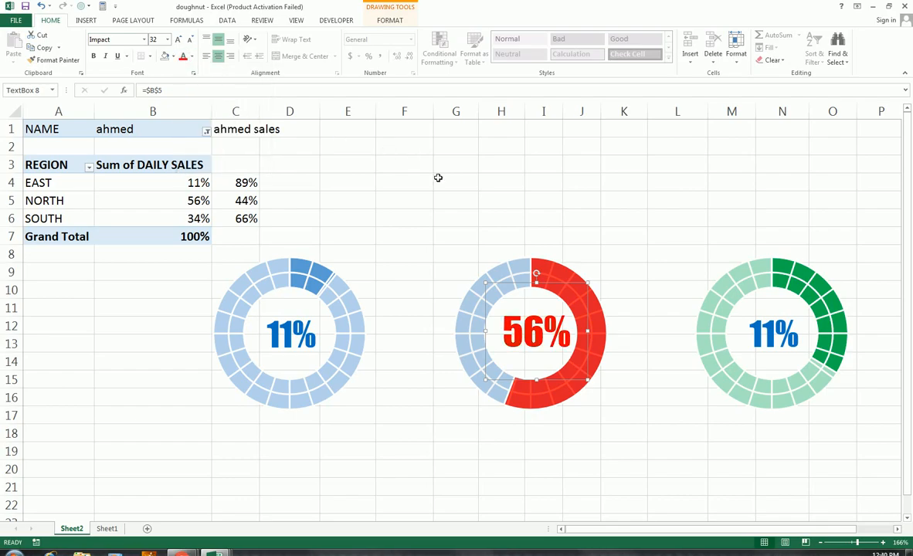
Link the third doughnut's text box to the SOUTH percentage with the formula =$B$6.
{"action": "left_click", "coordinate": [773, 334]}
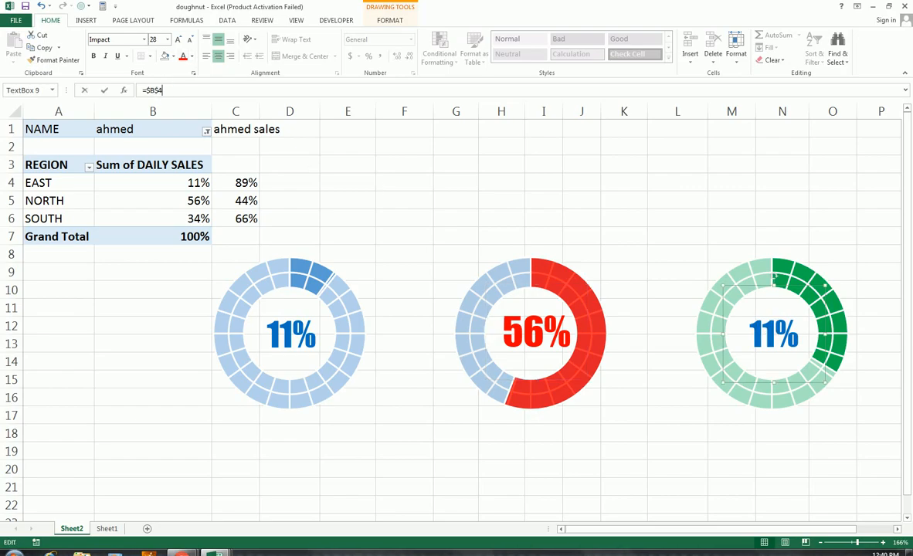
{"action": "left_click", "coordinate": [164, 91]}
{"action": "key", "text": "Return"}
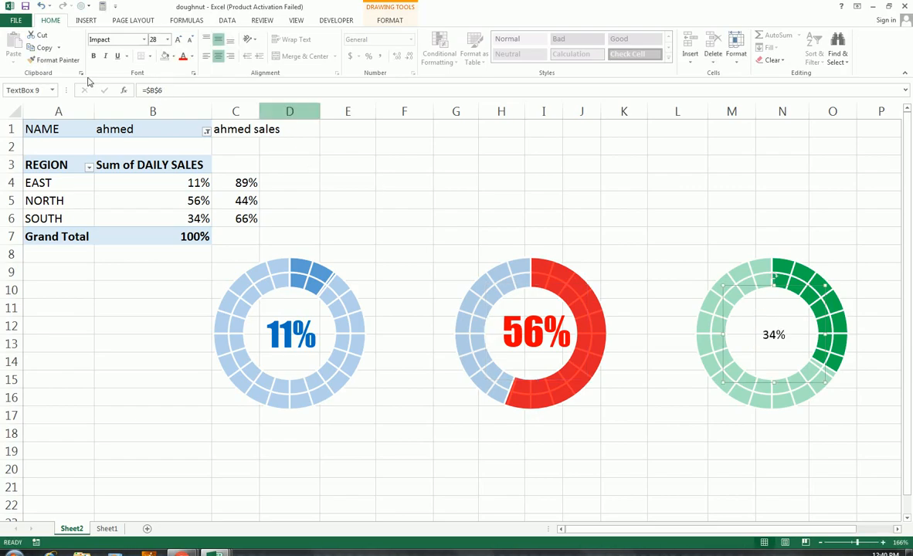
Enlarge the third doughnut's percentage text to 36 pt and set its font to Impact.
{"action": "left_click", "coordinate": [179, 39]}
{"action": "left_click", "coordinate": [179, 38]}
{"action": "left_click", "coordinate": [178, 39]}
{"action": "left_click", "coordinate": [178, 39]}
{"action": "left_click", "coordinate": [178, 39]}
{"action": "left_click", "coordinate": [179, 39]}
{"action": "left_click", "coordinate": [178, 39]}
{"action": "left_click", "coordinate": [178, 39]}
{"action": "left_click", "coordinate": [114, 39]}
{"action": "type", "text": "Impact"}
{"action": "key", "text": "Return"}
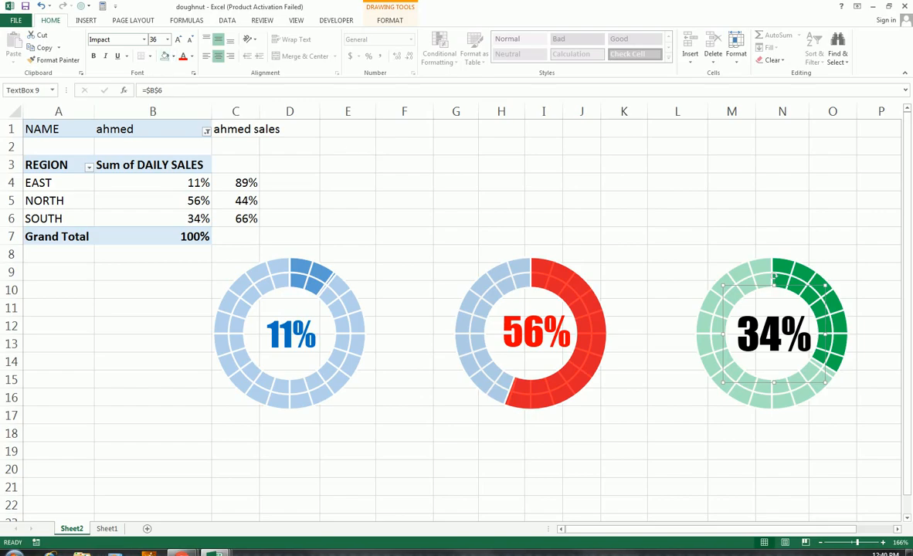
Color the third doughnut's percentage text standard light green and move its text box slightly right and up.
{"action": "left_click", "coordinate": [191, 56]}
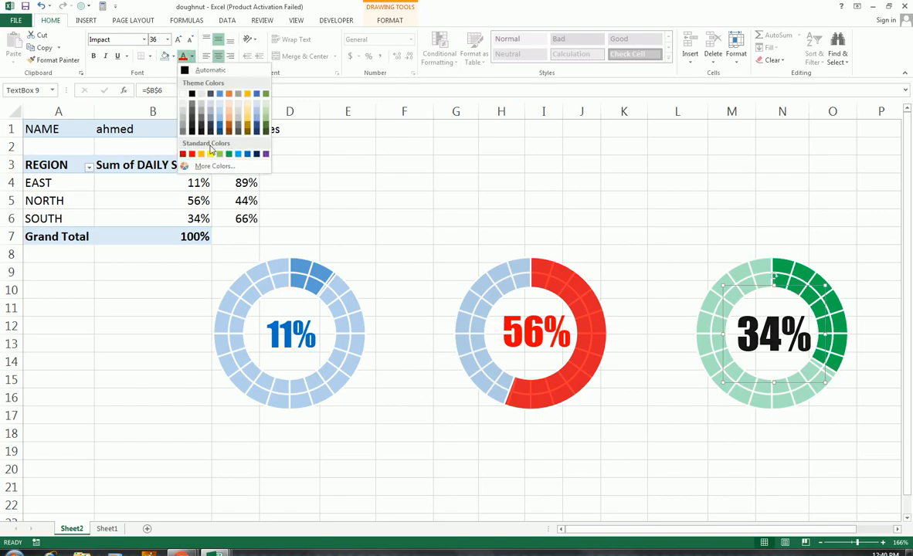
{"action": "left_click", "coordinate": [204, 147]}
{"action": "left_click_drag", "start_coordinate": [771, 289], "coordinate": [778, 289]}
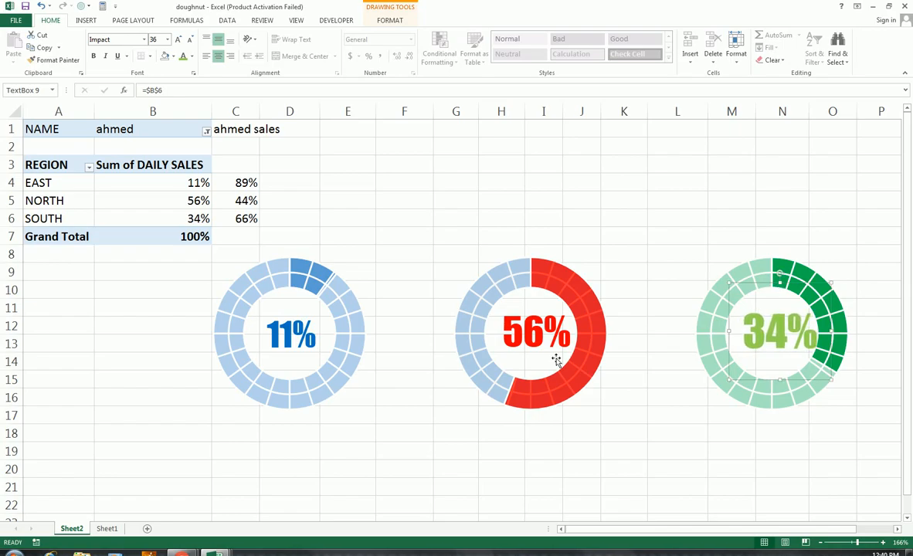
Nudge the second percentage text box slightly up, then enlarge the first one's text to 32 pt and shift it slightly right and up.
{"action": "left_click_drag", "start_coordinate": [527, 285], "coordinate": [528, 283]}
{"action": "left_click", "coordinate": [280, 308]}
{"action": "left_click", "coordinate": [177, 39]}
{"action": "left_click_drag", "start_coordinate": [286, 292], "coordinate": [291, 287]}
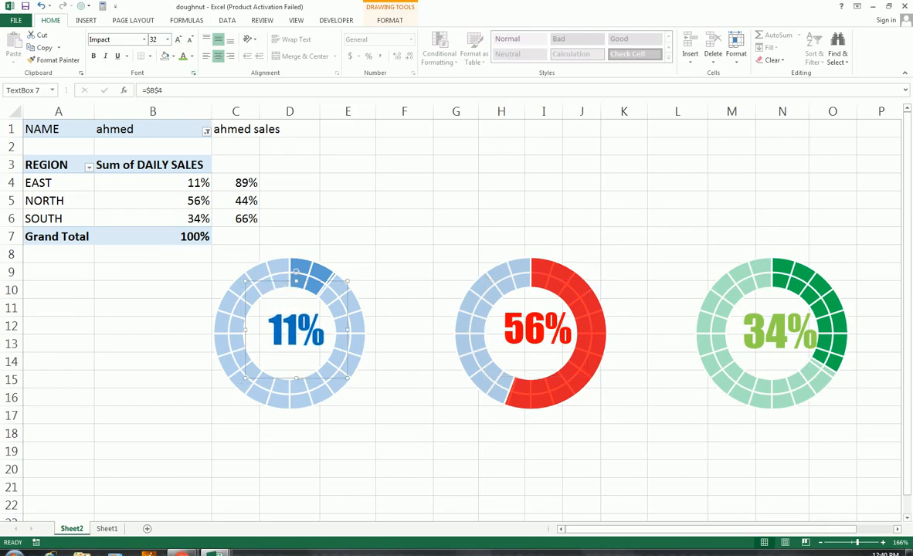
Change the pivot table's NAME filter to show only the twelfth salesperson in the list.
{"action": "left_click", "coordinate": [137, 226]}
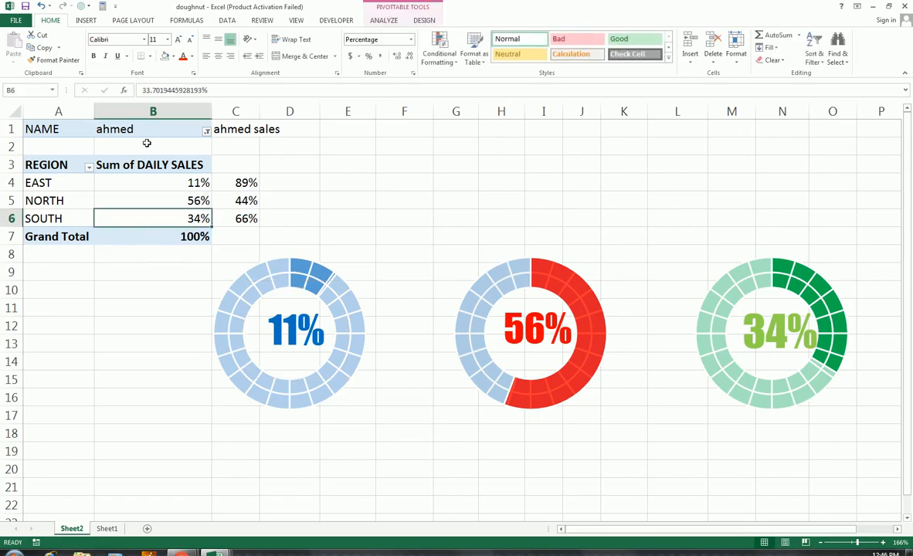
{"action": "left_click", "coordinate": [205, 131]}
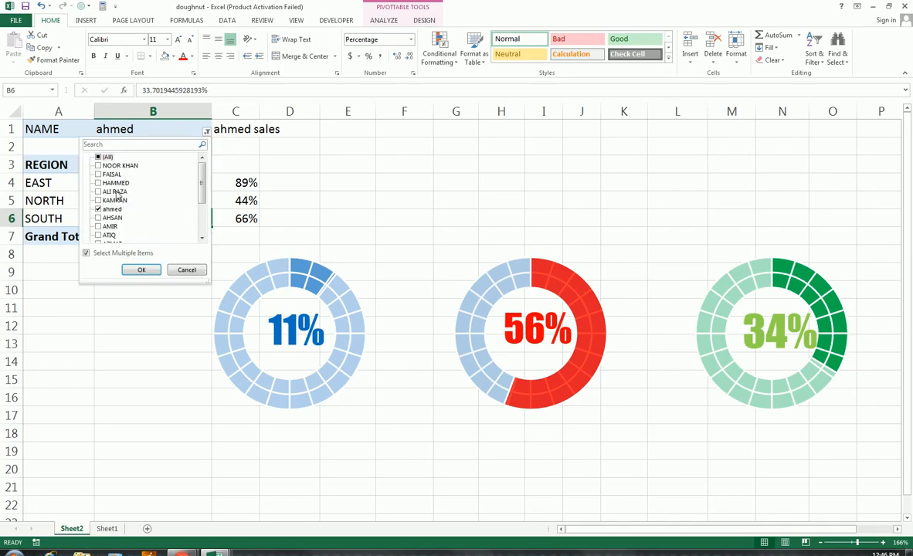
{"action": "left_click", "coordinate": [99, 158]}
{"action": "left_click", "coordinate": [99, 157]}
{"action": "scroll", "coordinate": [205, 193], "scroll_direction": "down", "scroll_amount": 2}
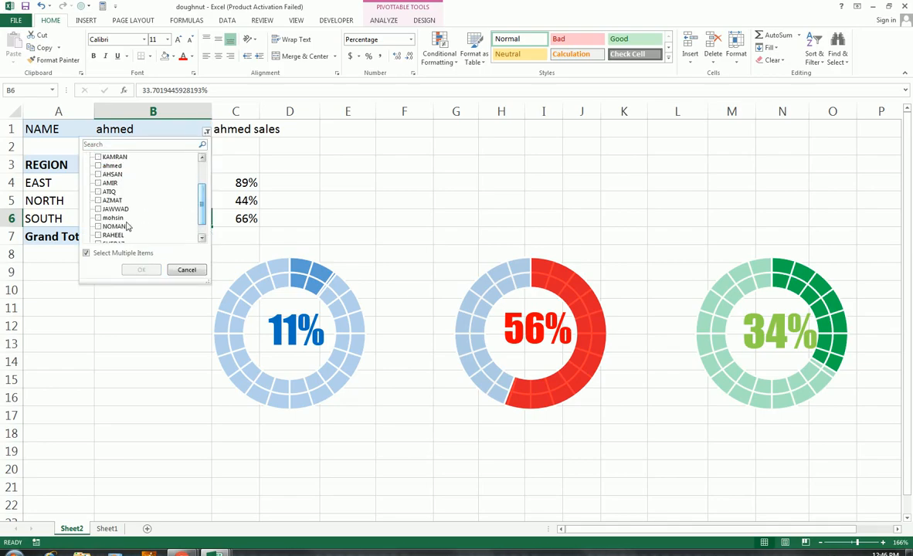
{"action": "left_click", "coordinate": [98, 218]}
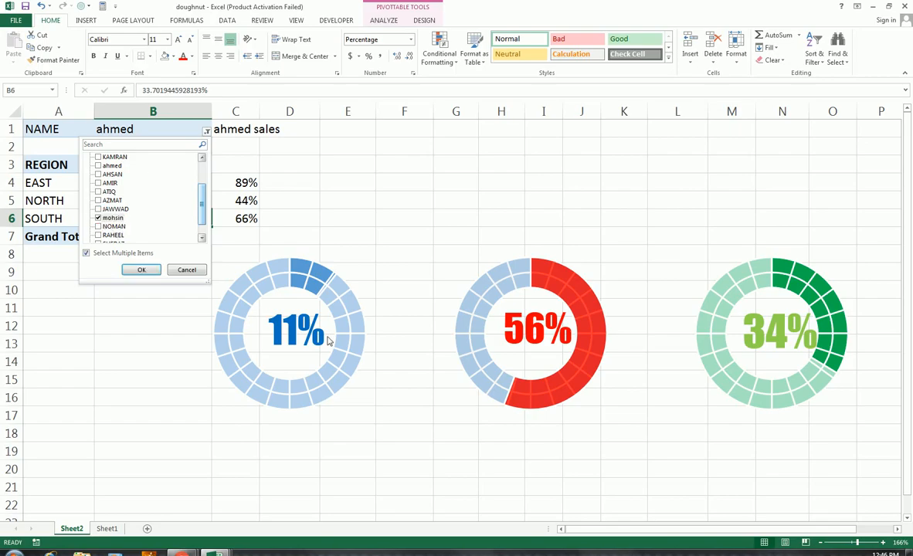
{"action": "left_click", "coordinate": [128, 269]}
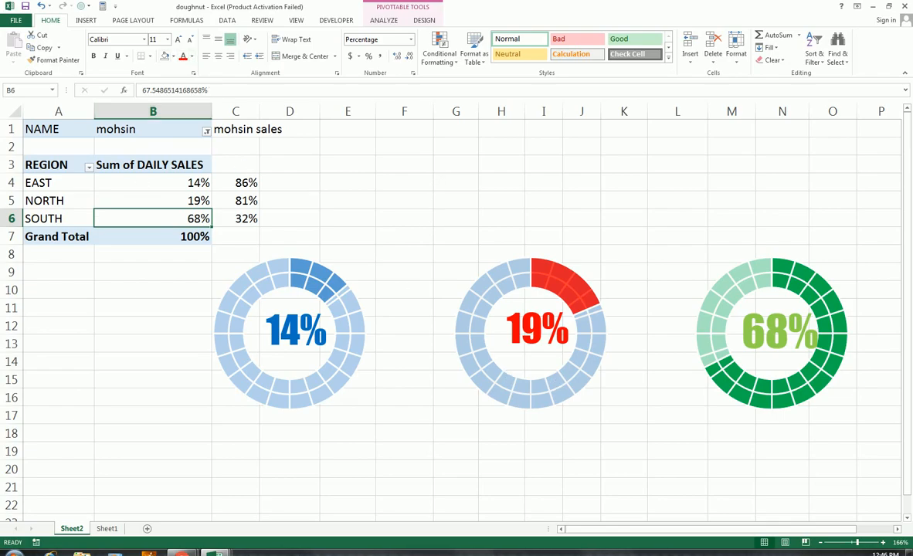
Insert a text box about 1.12" by 0.54" below the first doughnut and link it to the EAST cell with =$A$4.
{"action": "left_click", "coordinate": [86, 21]}
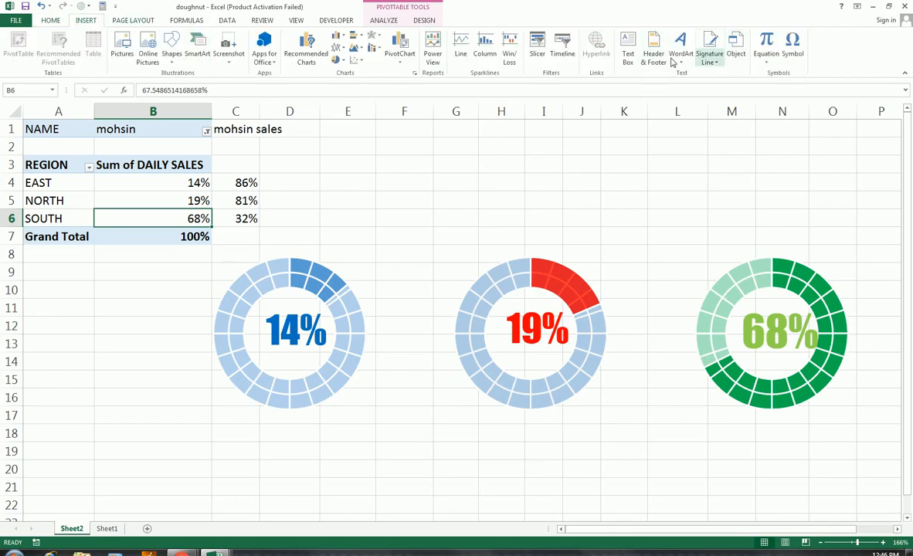
{"action": "left_click", "coordinate": [625, 56]}
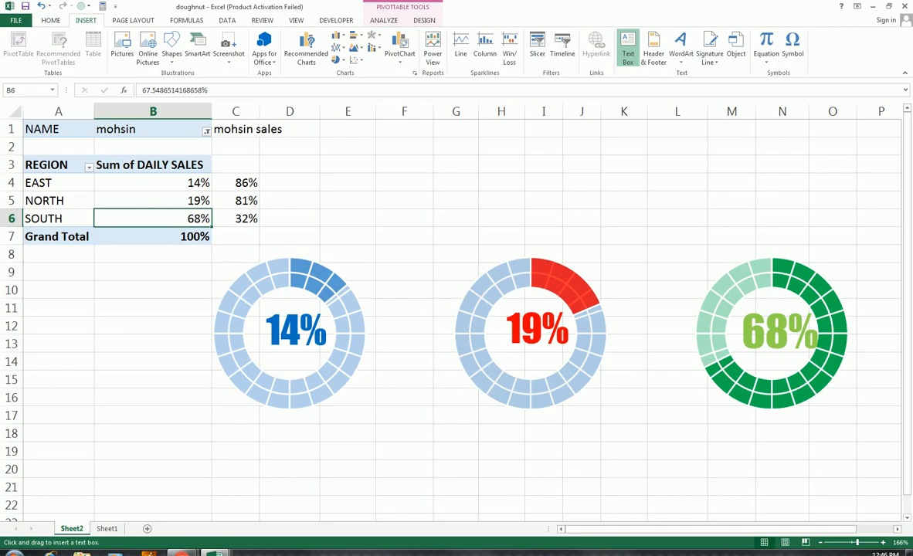
{"action": "left_click_drag", "start_coordinate": [241, 424], "coordinate": [339, 471]}
{"action": "left_click", "coordinate": [188, 90]}
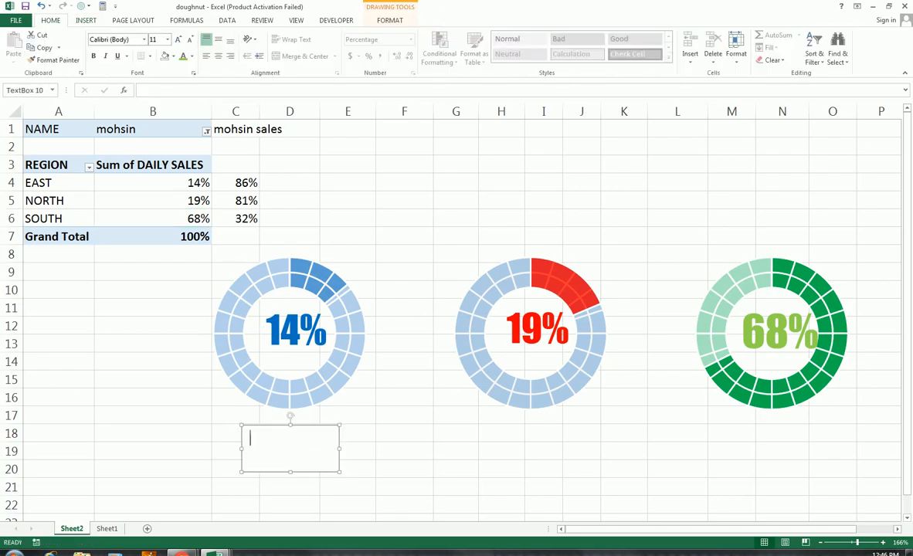
{"action": "type", "text": "="}
{"action": "left_click", "coordinate": [77, 180]}
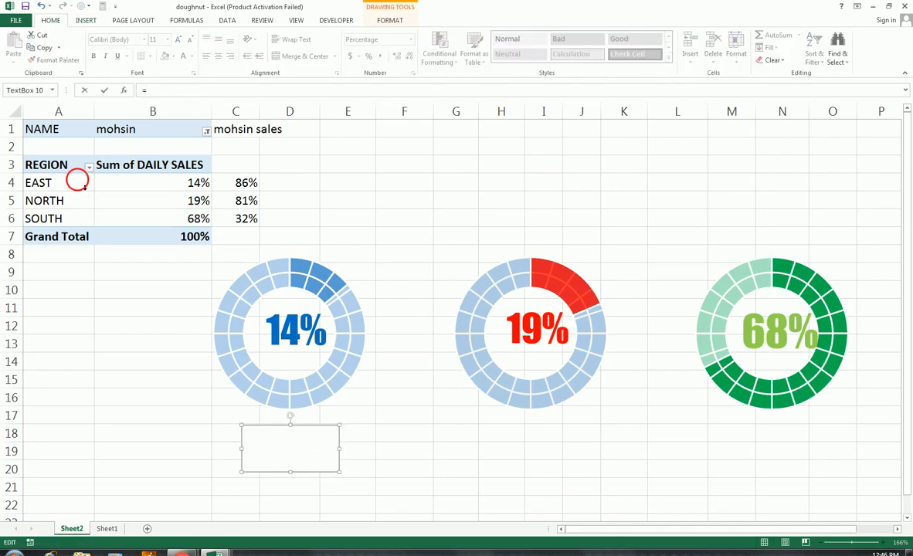
{"action": "key", "text": "Return"}
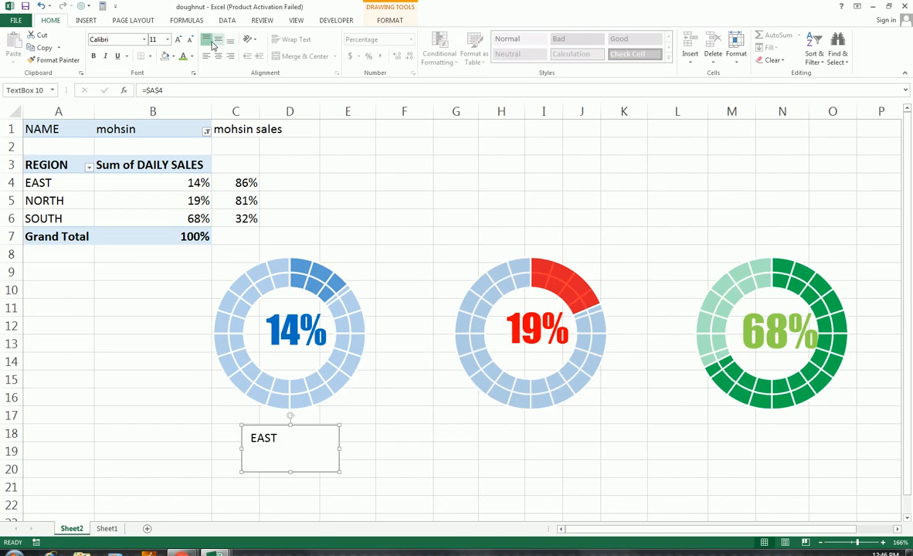
Enlarge the EAST label to 20 pt and center its text horizontally and vertically in the text box.
{"action": "left_click", "coordinate": [178, 40]}
{"action": "left_click", "coordinate": [179, 39]}
{"action": "left_click", "coordinate": [178, 39]}
{"action": "left_click", "coordinate": [178, 40]}
{"action": "left_click", "coordinate": [219, 58]}
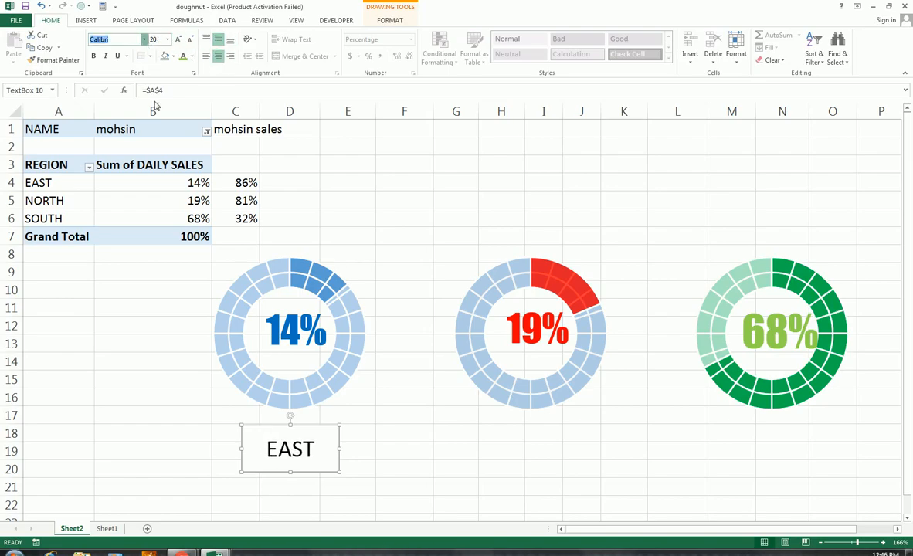
Set the EAST label's font to Arial and make it bold.
{"action": "left_click", "coordinate": [144, 39]}
{"action": "scroll", "coordinate": [149, 251], "scroll_direction": "up", "scroll_amount": 4}
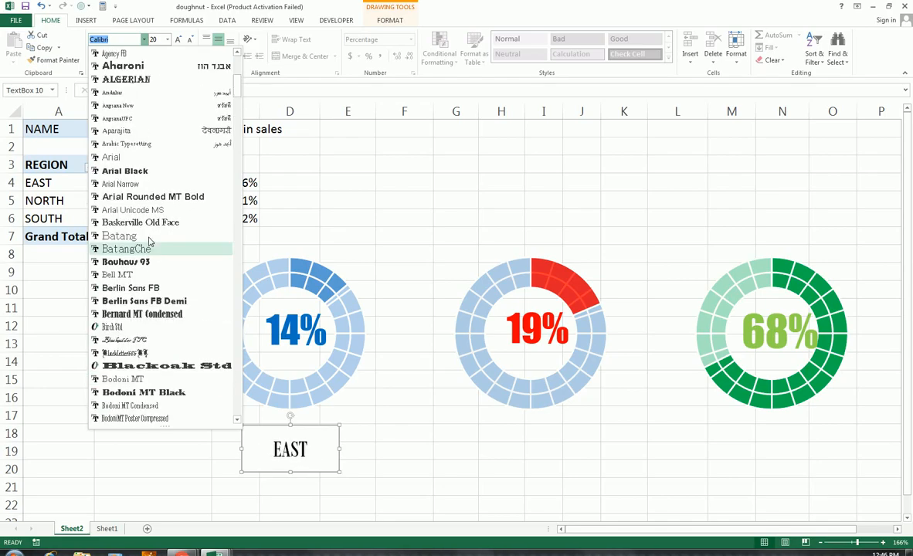
{"action": "left_click", "coordinate": [128, 157]}
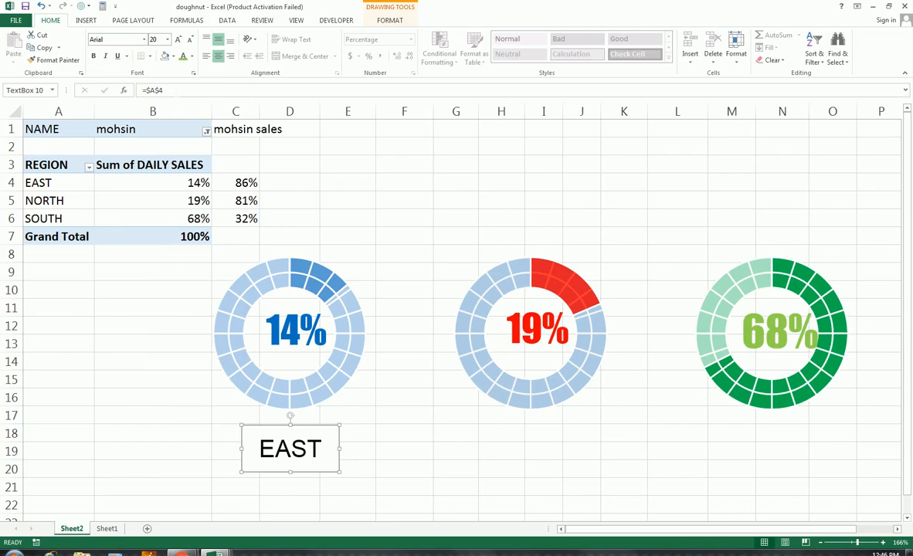
{"action": "left_click", "coordinate": [94, 57]}
Nudge the EAST label slightly upward and color its text standard blue.
{"action": "left_click_drag", "start_coordinate": [329, 432], "coordinate": [331, 426]}
{"action": "left_click", "coordinate": [192, 57]}
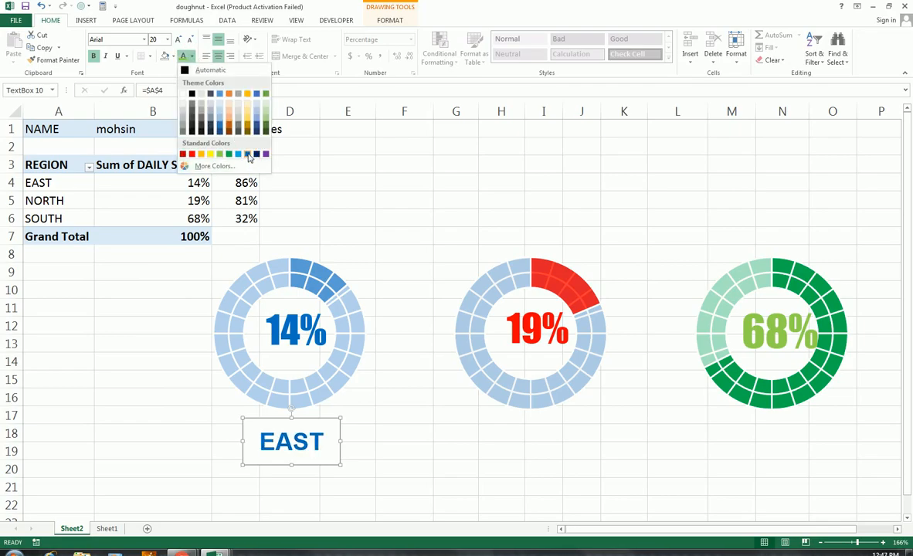
{"action": "left_click", "coordinate": [247, 154]}
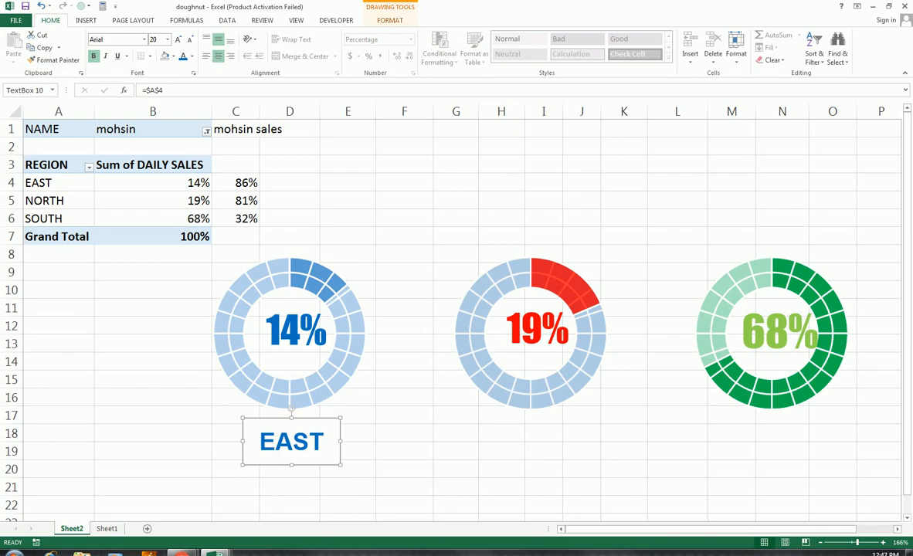
Remove the fill and the outline of the EAST label's text box.
{"action": "left_click", "coordinate": [321, 419]}
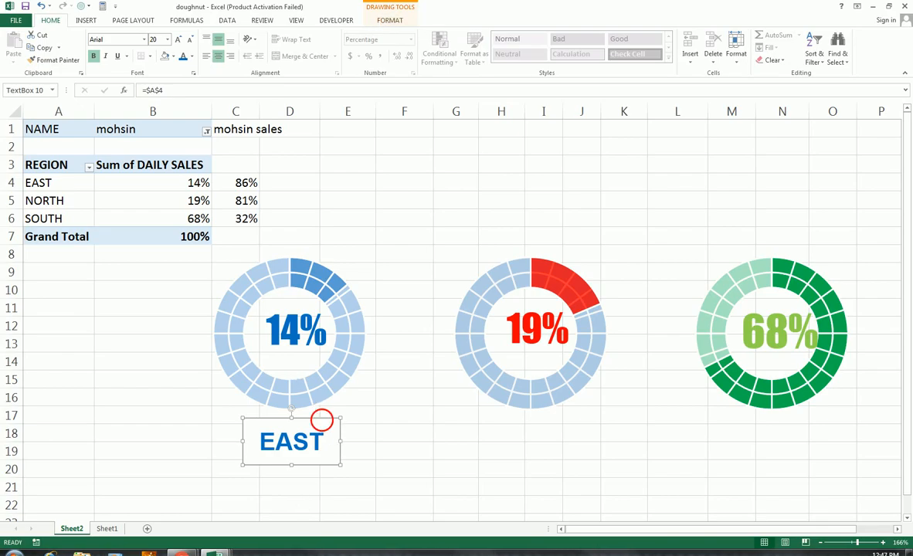
{"action": "left_click", "coordinate": [386, 23]}
{"action": "left_click", "coordinate": [384, 34]}
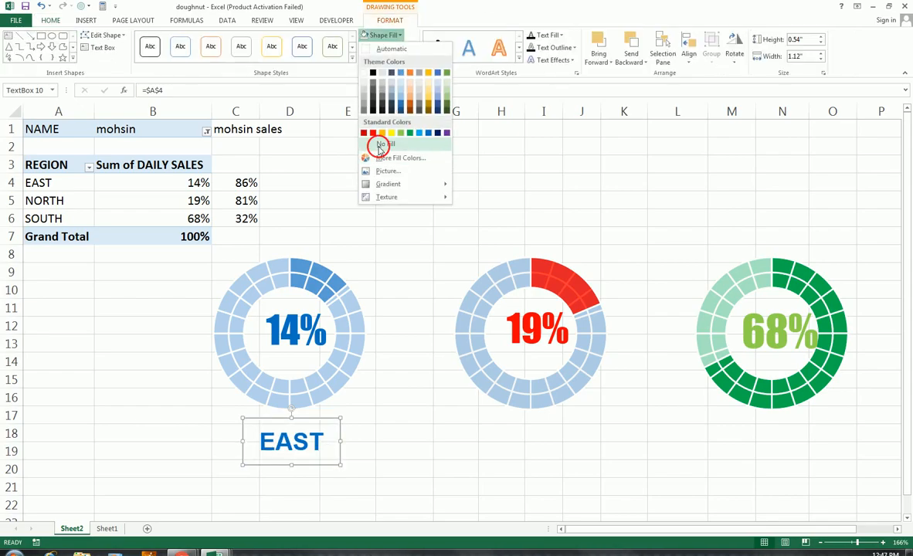
{"action": "left_click", "coordinate": [383, 145]}
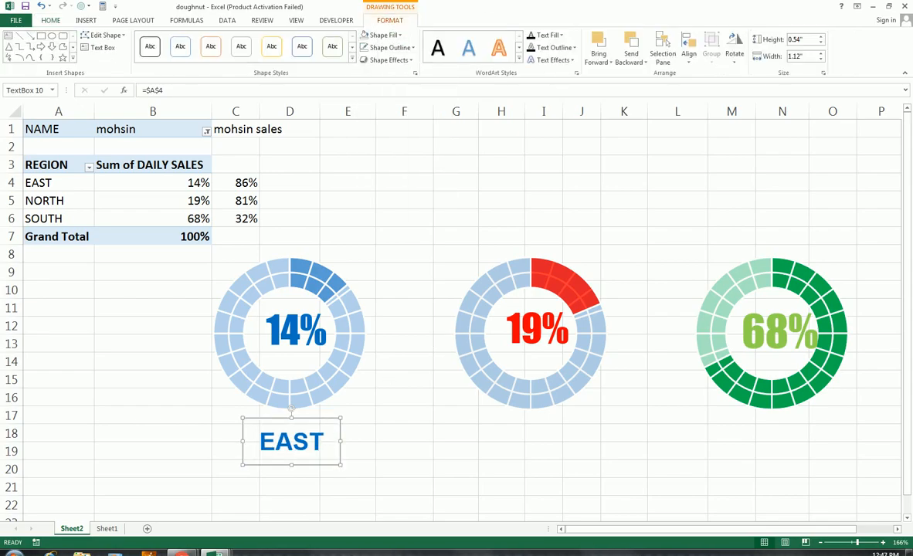
{"action": "left_click", "coordinate": [390, 47]}
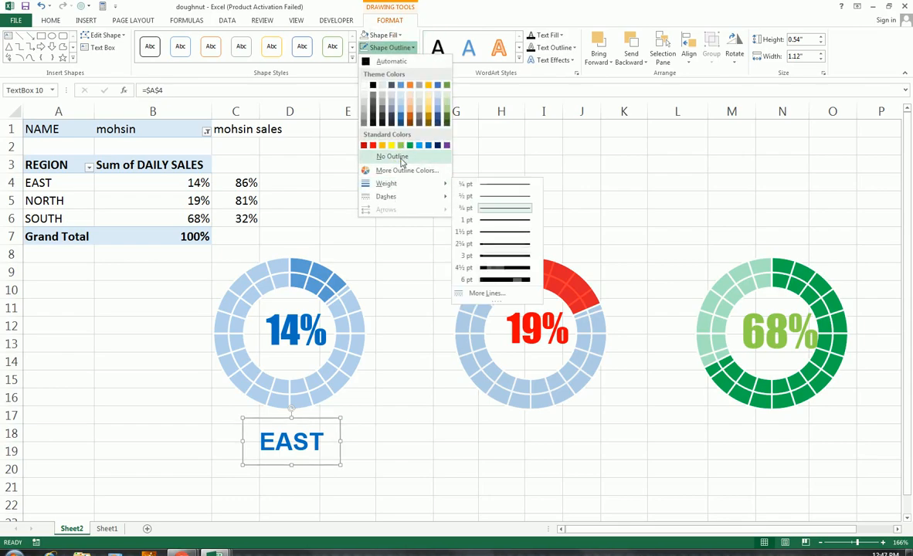
{"action": "left_click", "coordinate": [401, 158]}
Copy the EAST label below the second and third doughnuts and link the second doughnut's label to the NORTH cell with =$A$5.
{"action": "left_click_drag", "start_coordinate": [325, 426], "coordinate": [797, 415]}
{"action": "left_click", "coordinate": [531, 430]}
{"action": "left_click", "coordinate": [164, 90]}
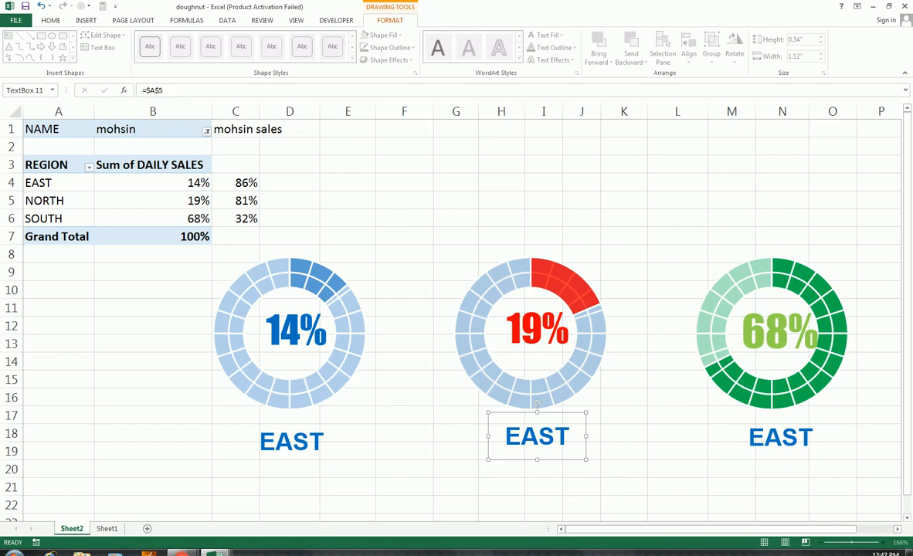
{"action": "key", "text": "Return"}
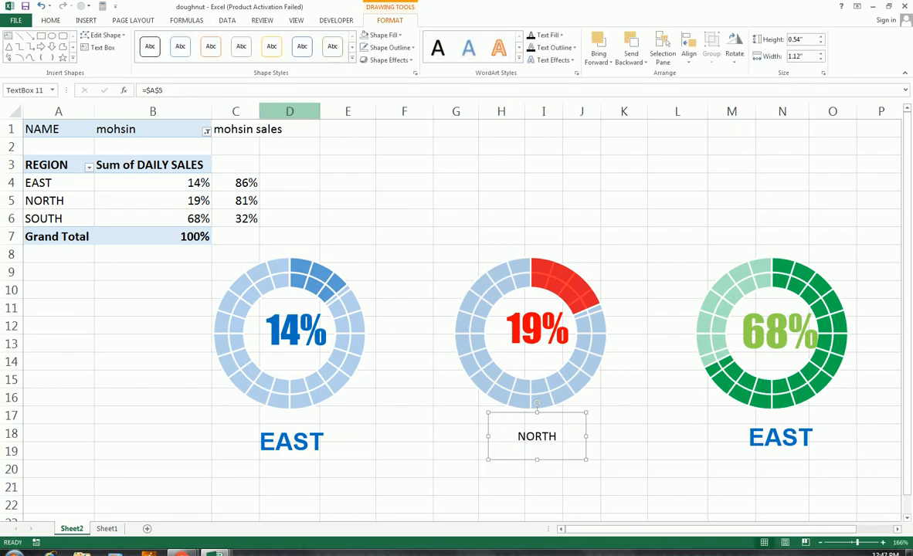
Color the NORTH label standard red, enlarge it to about the EAST label's size and make it bold.
{"action": "left_click", "coordinate": [51, 20]}
{"action": "left_click", "coordinate": [191, 56]}
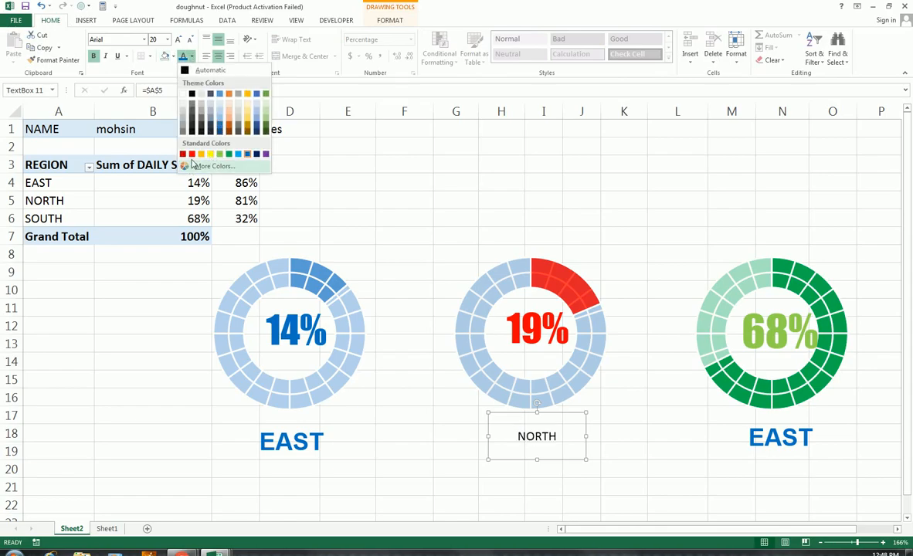
{"action": "left_click", "coordinate": [192, 154]}
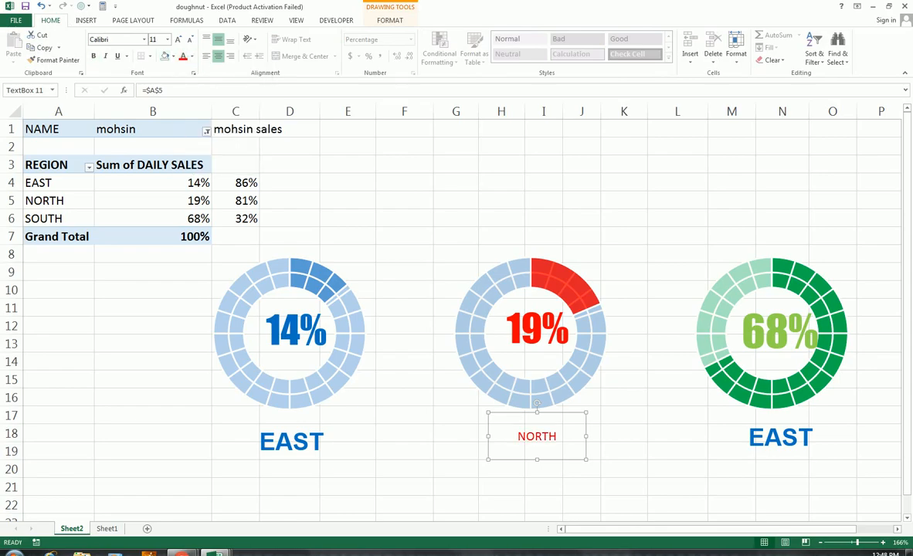
{"action": "left_click", "coordinate": [178, 39]}
{"action": "left_click", "coordinate": [178, 39]}
{"action": "left_click", "coordinate": [177, 39]}
{"action": "left_click", "coordinate": [178, 40]}
{"action": "left_click", "coordinate": [177, 40]}
{"action": "left_click", "coordinate": [94, 56]}
Link the label below the third doughnut to the SOUTH cell with the formula =$A$6.
{"action": "left_click", "coordinate": [779, 438]}
{"action": "left_click", "coordinate": [199, 91]}
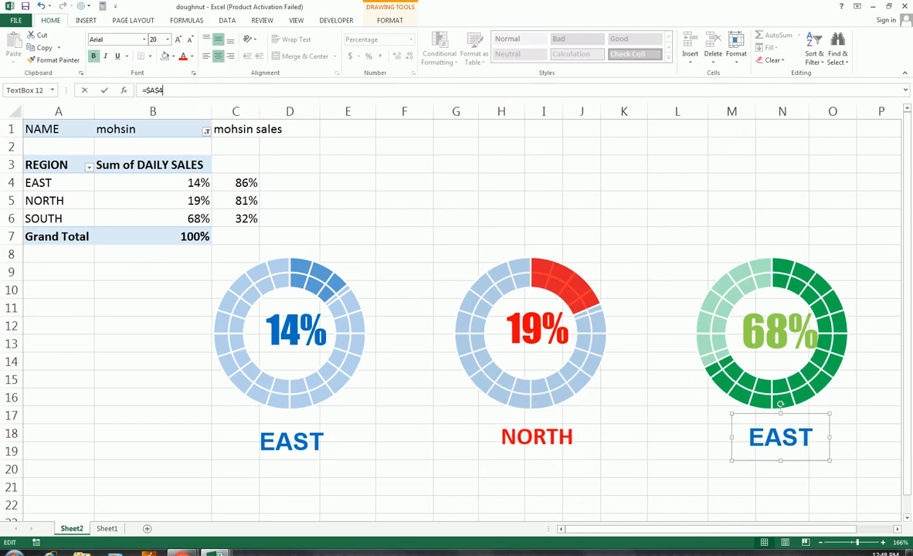
{"action": "type", "text": "6"}
{"action": "key", "text": "Return"}
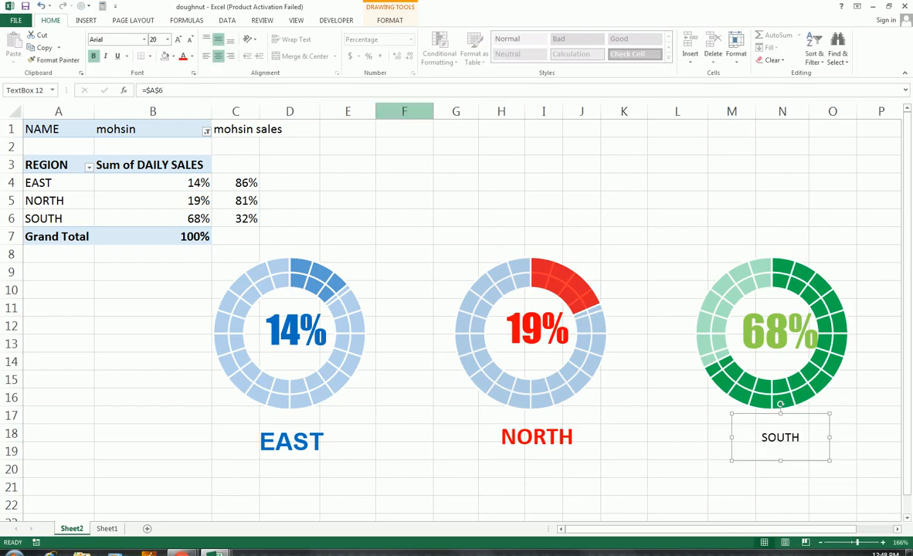
Set the SOUTH label's text size to 20 pt and make it bold.
{"action": "left_click", "coordinate": [178, 40]}
{"action": "left_click", "coordinate": [178, 41]}
{"action": "left_click", "coordinate": [179, 41]}
{"action": "left_click", "coordinate": [179, 41]}
{"action": "left_click", "coordinate": [179, 41]}
{"action": "left_click", "coordinate": [178, 40]}
{"action": "left_click", "coordinate": [179, 41]}
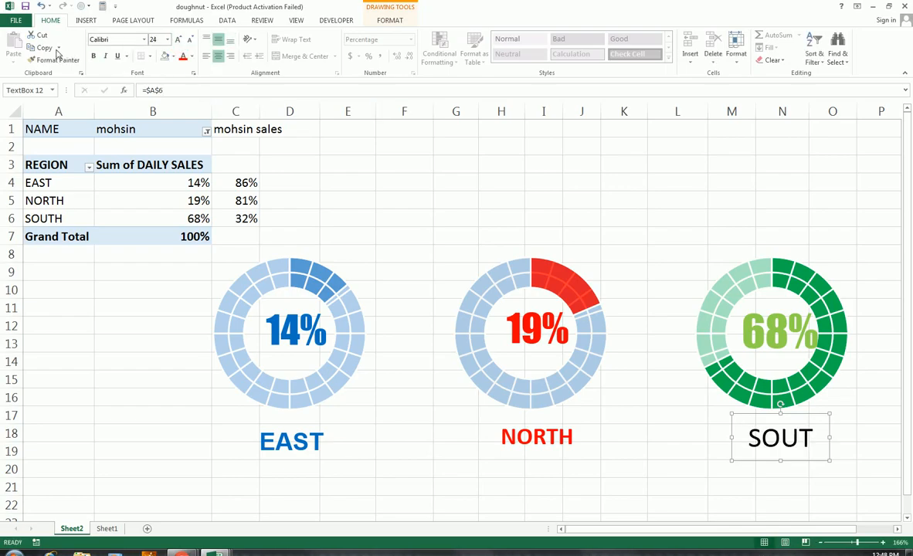
{"action": "left_click", "coordinate": [188, 46]}
{"action": "left_click", "coordinate": [189, 46]}
{"action": "left_click", "coordinate": [94, 56]}
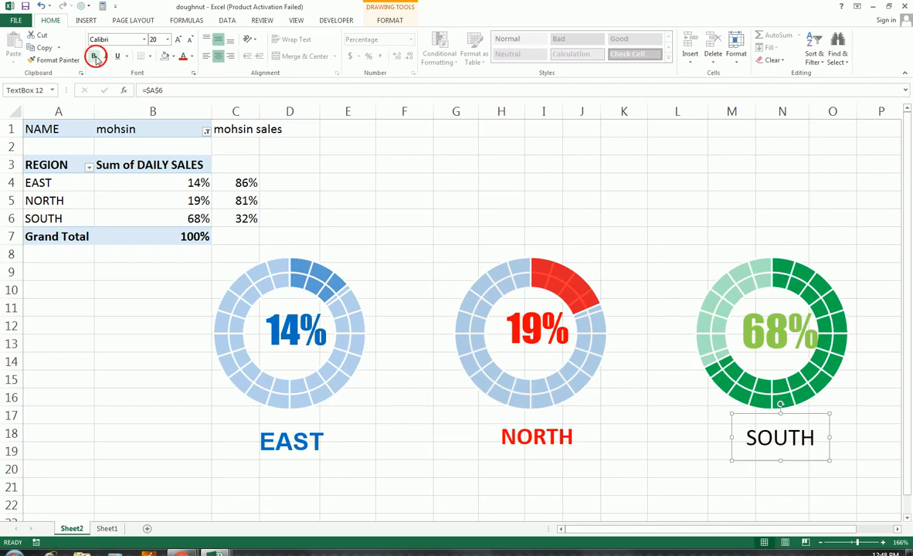
Color the SOUTH label standard green and set its font to Arial at 18 pt.
{"action": "left_click", "coordinate": [194, 57]}
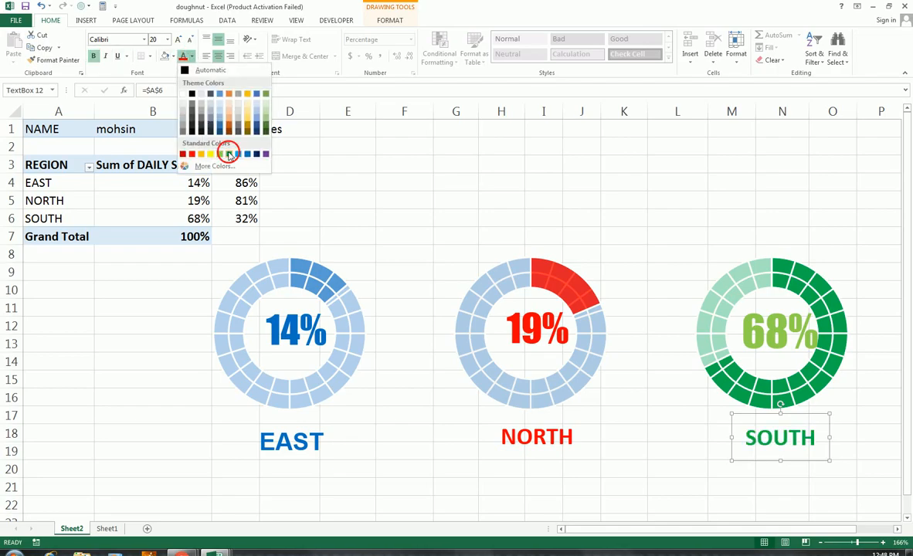
{"action": "left_click", "coordinate": [213, 152]}
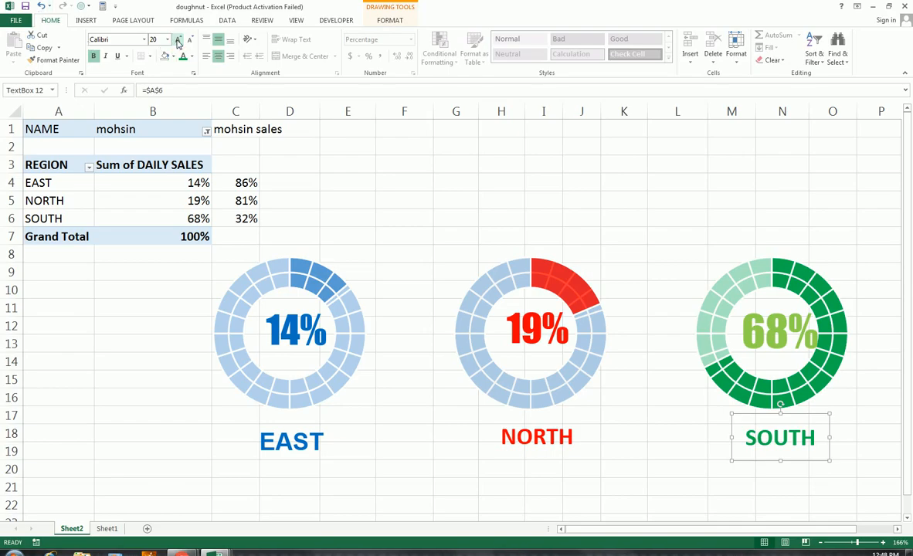
{"action": "left_click", "coordinate": [179, 41]}
{"action": "left_click", "coordinate": [179, 41]}
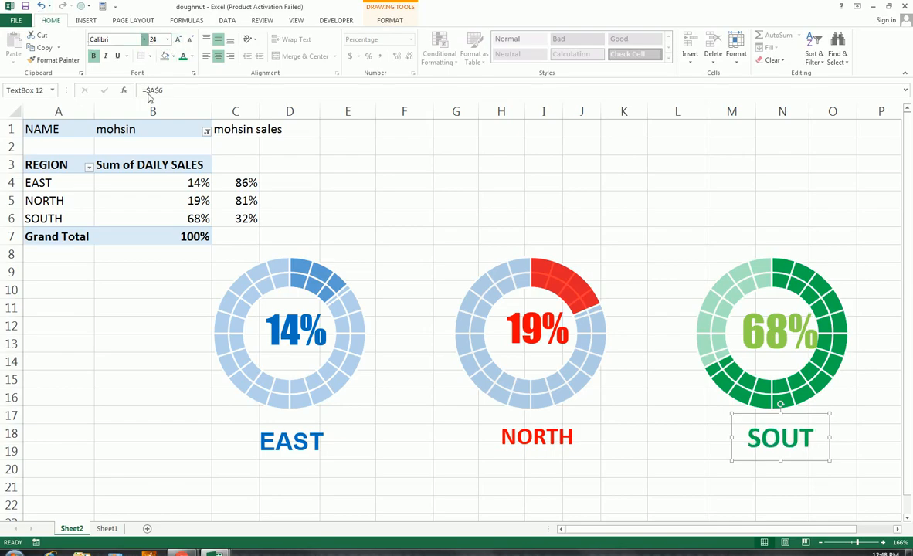
{"action": "left_click", "coordinate": [144, 39]}
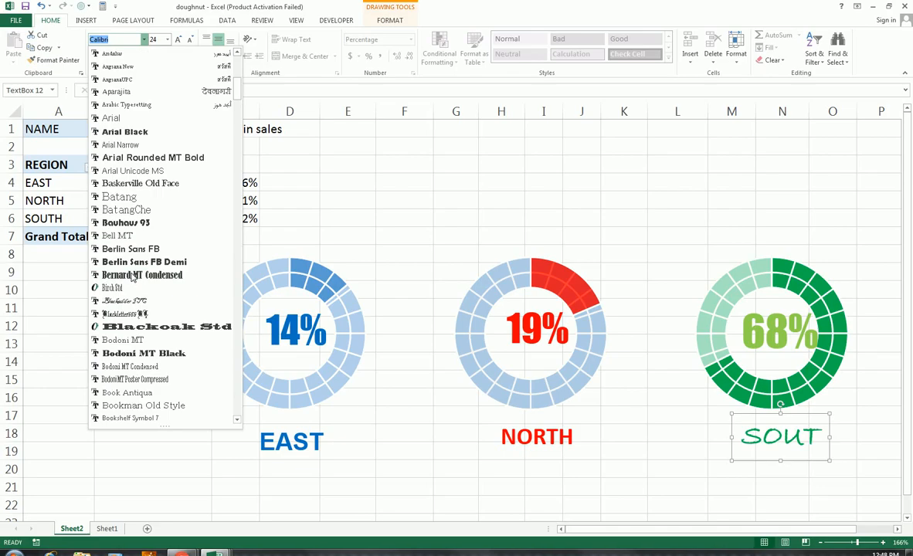
{"action": "left_click", "coordinate": [113, 118]}
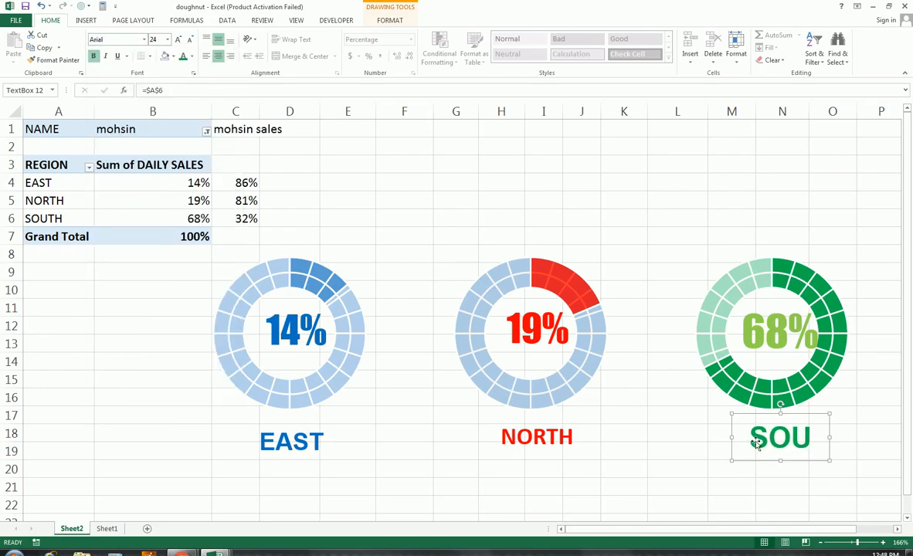
{"action": "left_click", "coordinate": [189, 39]}
{"action": "left_click", "coordinate": [189, 39]}
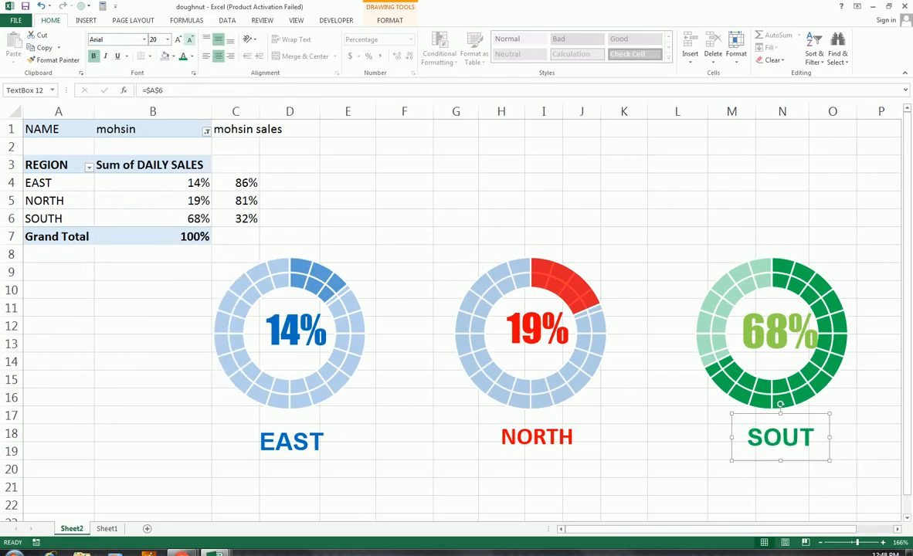
{"action": "left_click", "coordinate": [189, 39]}
Match the NORTH label to the SOUTH label by setting its font to Arial at 18 pt.
{"action": "left_click", "coordinate": [541, 429]}
{"action": "left_click", "coordinate": [144, 40]}
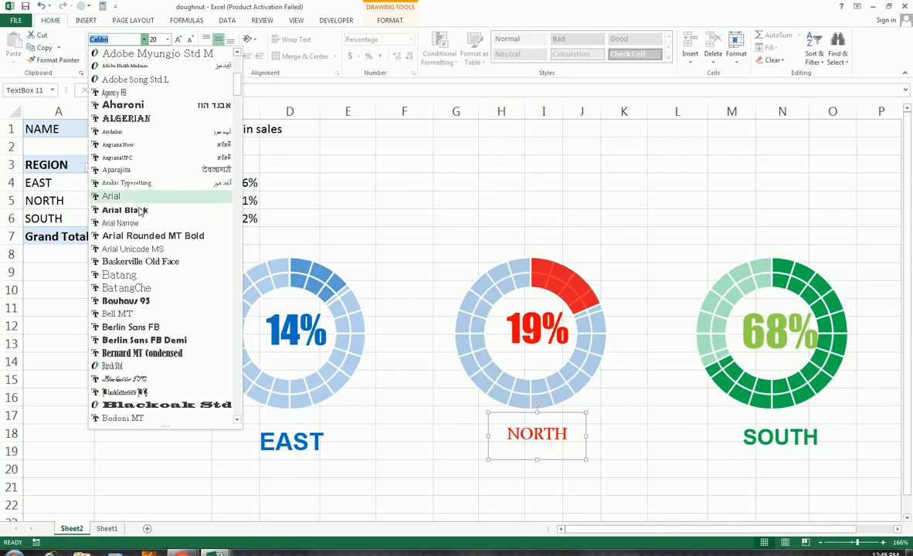
{"action": "left_click", "coordinate": [128, 197]}
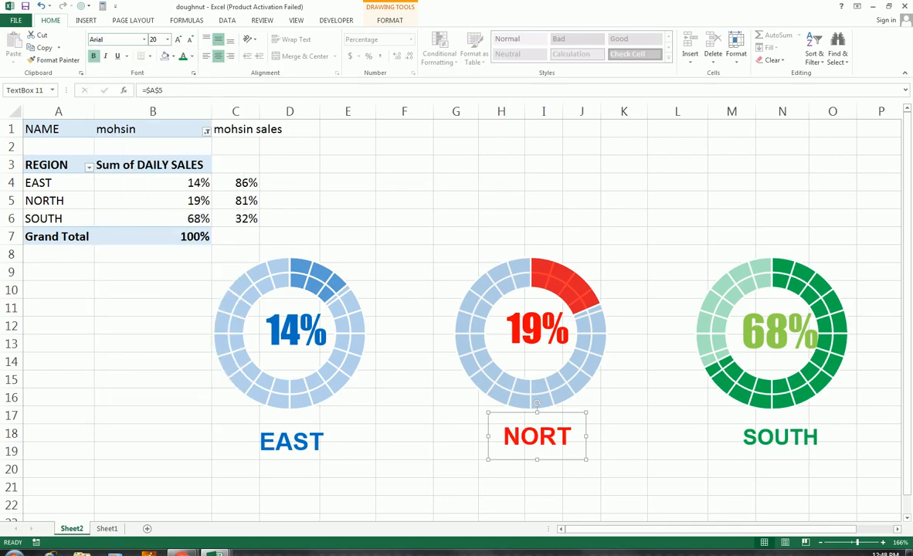
{"action": "left_click", "coordinate": [190, 39]}
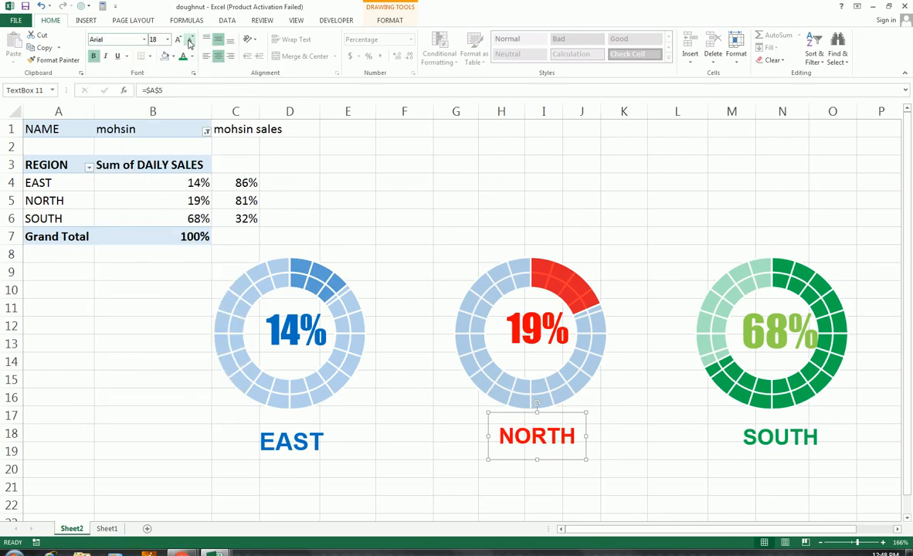
{"action": "left_click", "coordinate": [775, 437]}
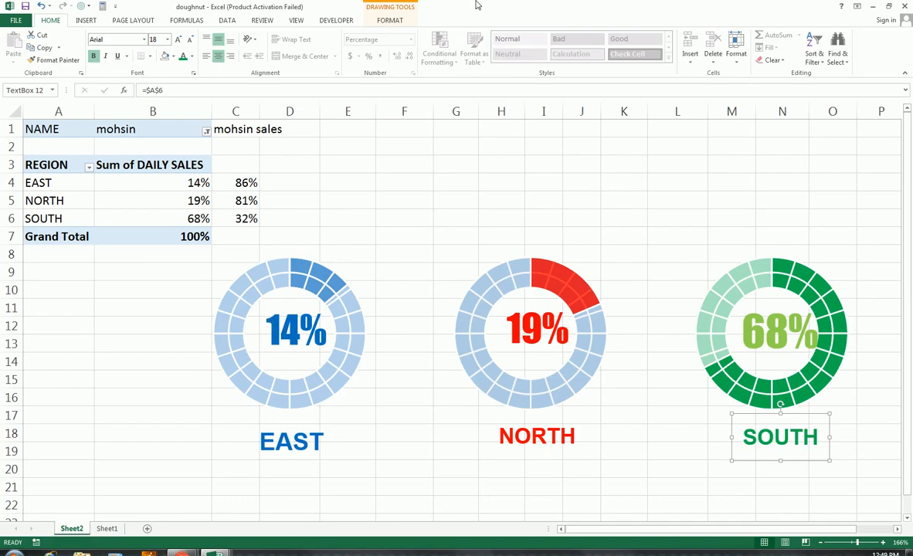
Draw a title text box about 5.38" wide and 0.85" high above the doughnuts and link it with =$C$1.
{"action": "left_click", "coordinate": [85, 20]}
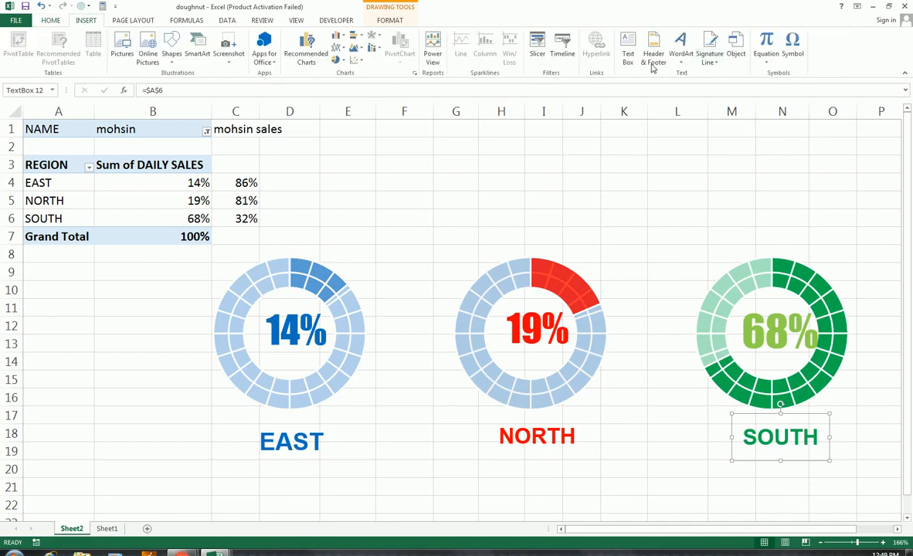
{"action": "left_click", "coordinate": [627, 48]}
{"action": "left_click_drag", "start_coordinate": [292, 154], "coordinate": [756, 226]}
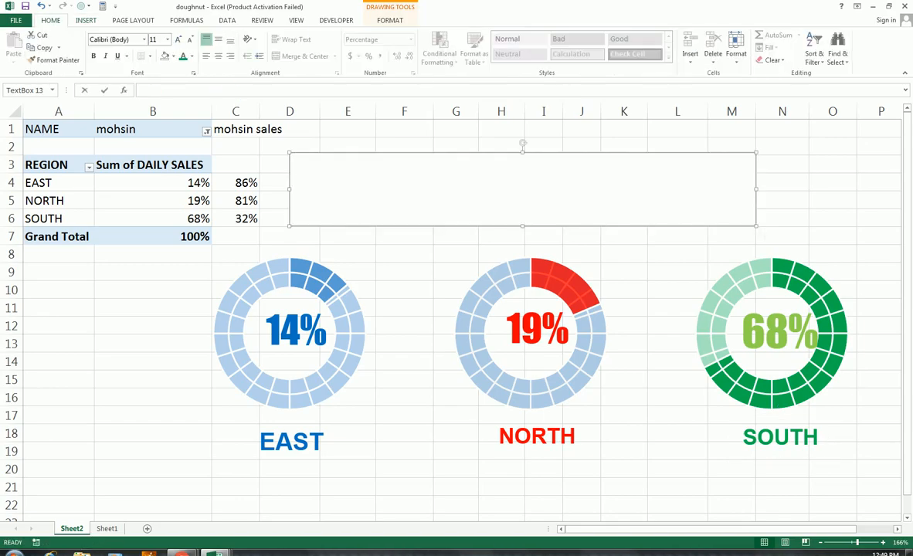
{"action": "type", "text": "="}
{"action": "left_click", "coordinate": [247, 132]}
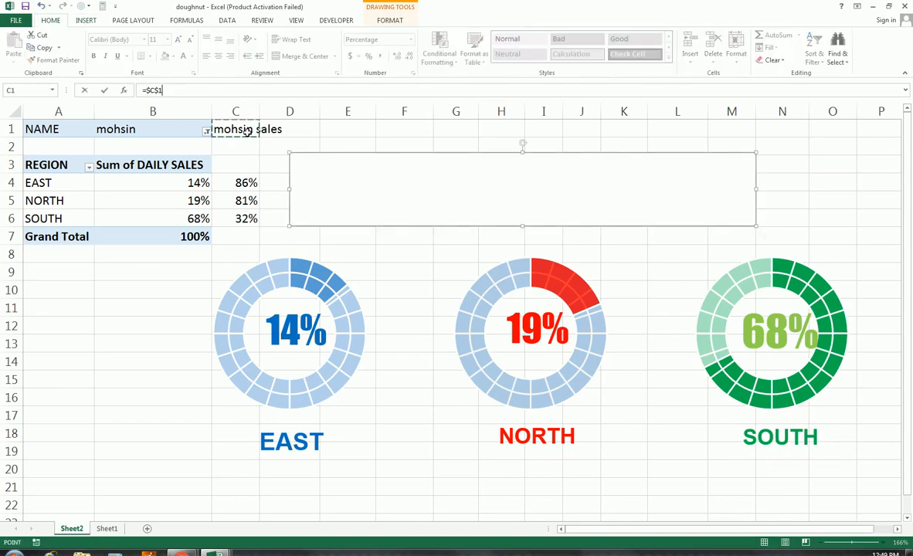
{"action": "key", "text": "Return"}
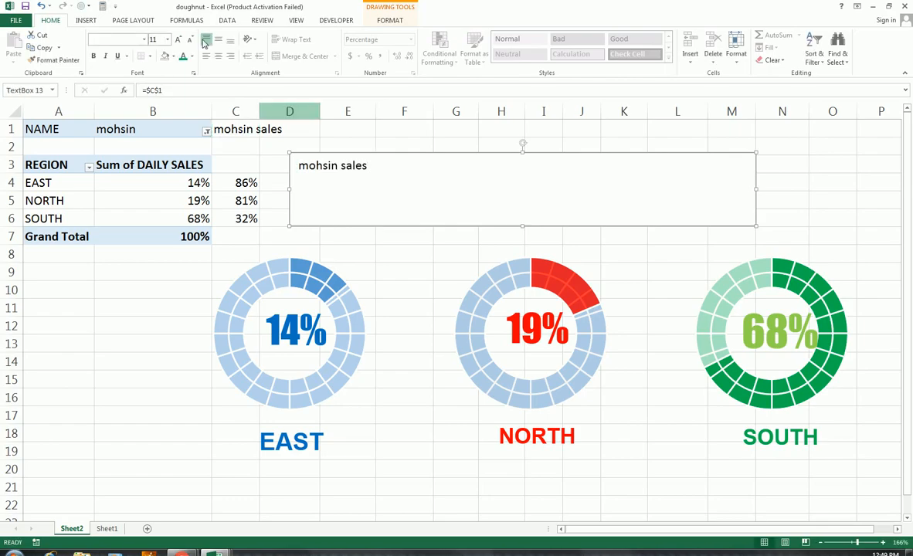
Center the title text vertically and horizontally in its box, enlarge it to 28 pt and make it bold.
{"action": "left_click", "coordinate": [217, 39]}
{"action": "left_click", "coordinate": [178, 39]}
{"action": "left_click", "coordinate": [178, 39]}
{"action": "left_click", "coordinate": [178, 39]}
{"action": "left_click", "coordinate": [179, 39]}
{"action": "left_click", "coordinate": [179, 38]}
{"action": "left_click", "coordinate": [178, 39]}
{"action": "left_click", "coordinate": [178, 39]}
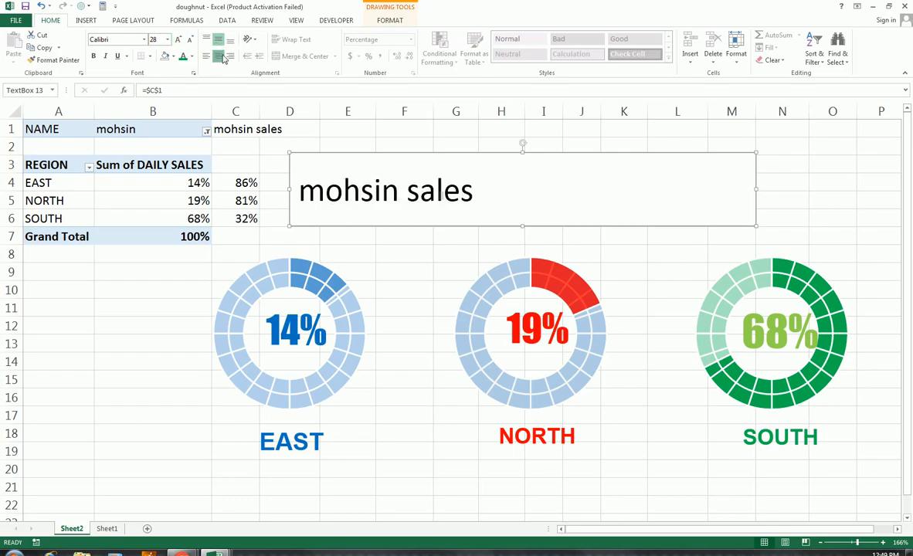
{"action": "left_click", "coordinate": [218, 56]}
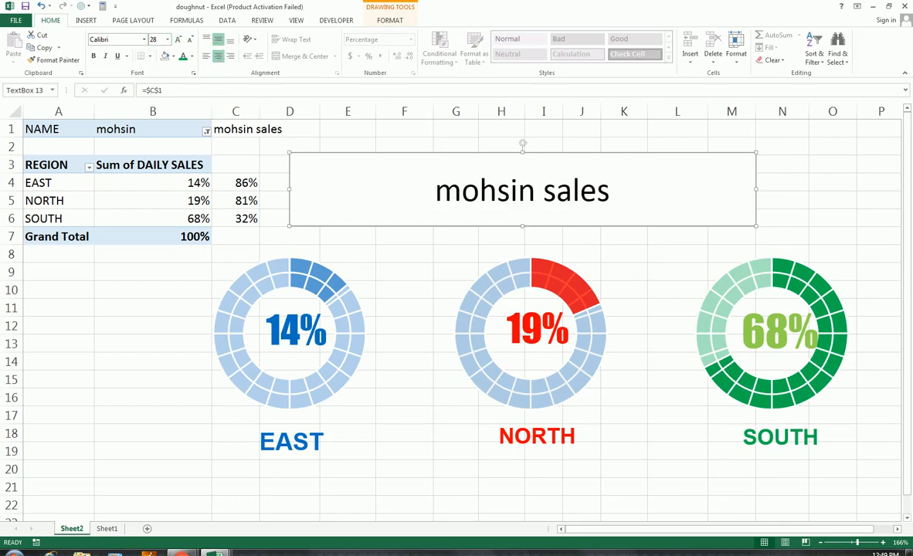
{"action": "left_click", "coordinate": [94, 56]}
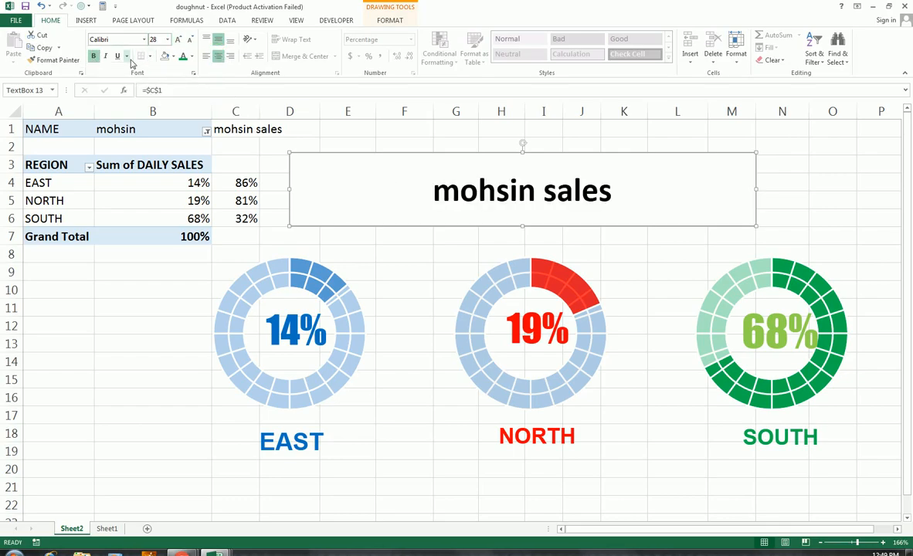
Reset the pivot table's NAME filter to all salespeople and refilter it to only the sixth salesperson in the list.
{"action": "left_click", "coordinate": [206, 131]}
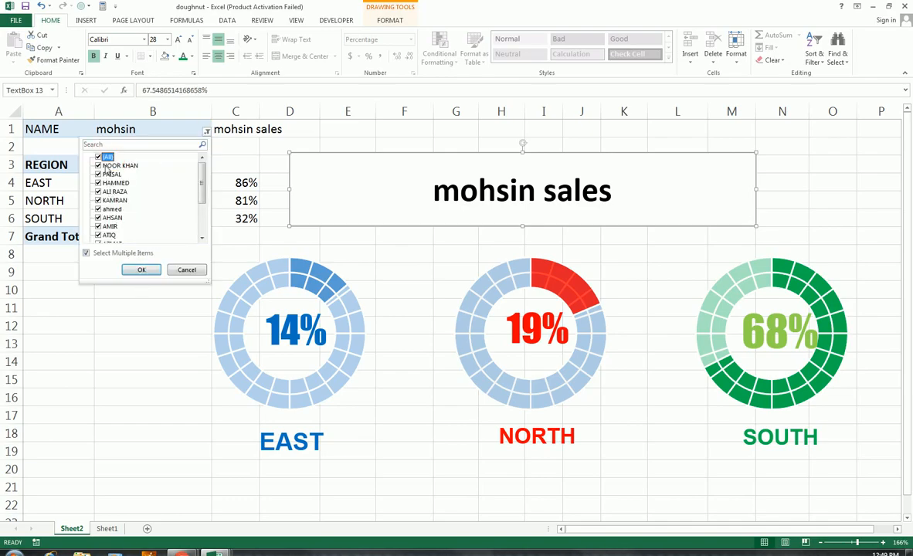
{"action": "left_click", "coordinate": [142, 269]}
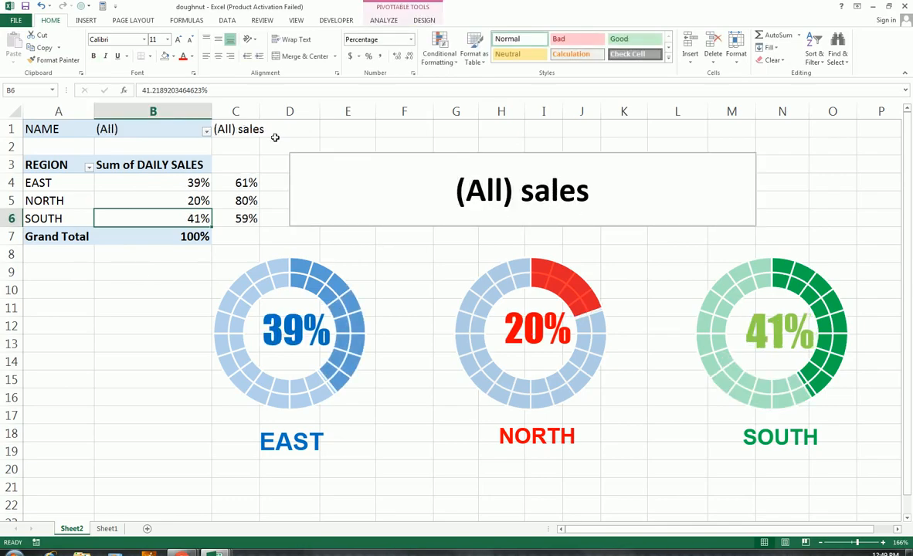
{"action": "left_click", "coordinate": [205, 131]}
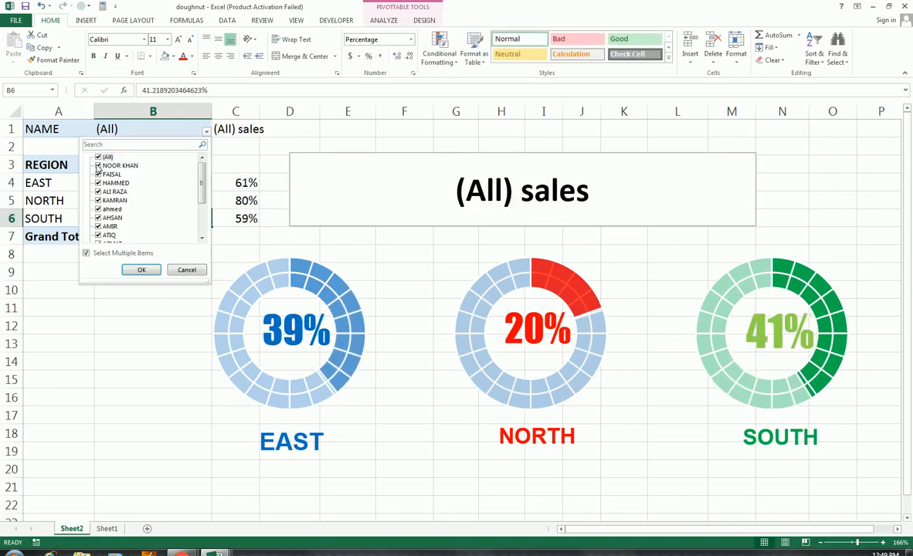
{"action": "left_click", "coordinate": [99, 158]}
{"action": "scroll", "coordinate": [122, 199], "scroll_direction": "down", "scroll_amount": 1}
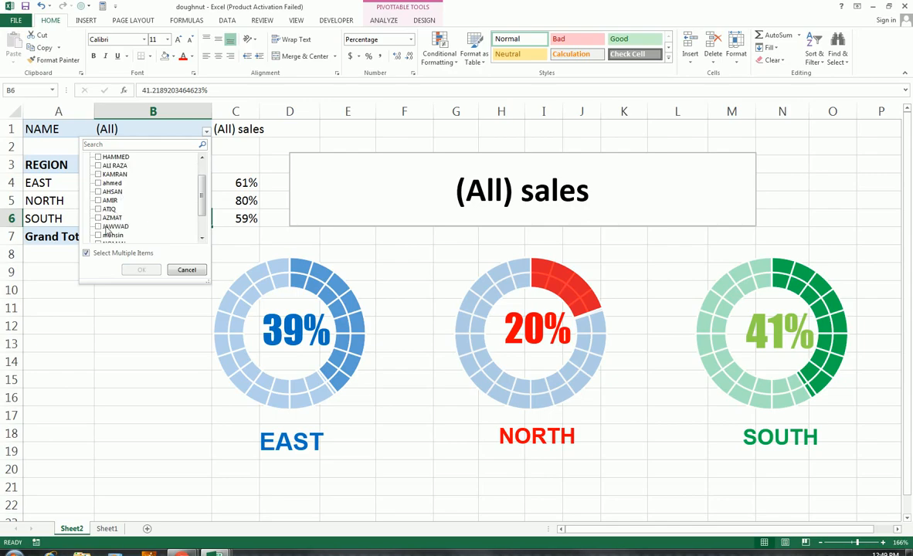
{"action": "left_click", "coordinate": [106, 184]}
{"action": "left_click", "coordinate": [98, 183]}
{"action": "left_click", "coordinate": [129, 269]}
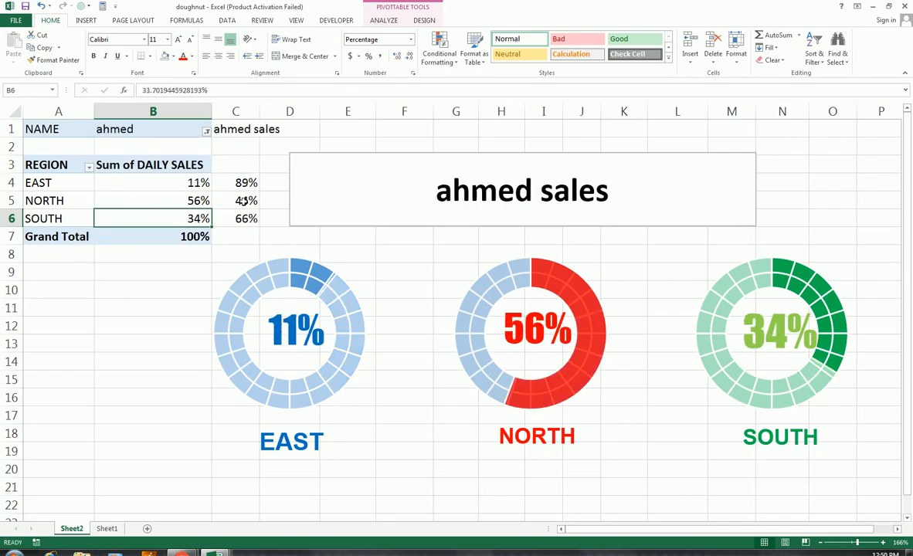
Set the title text box's text fill to standard Dark Blue.
{"action": "left_click", "coordinate": [410, 305]}
{"action": "left_click", "coordinate": [393, 151]}
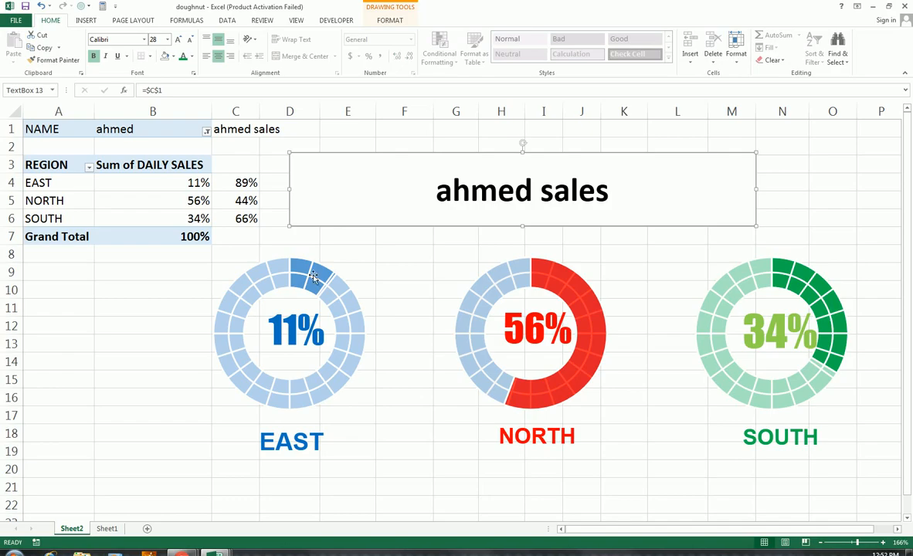
{"action": "left_click", "coordinate": [386, 21]}
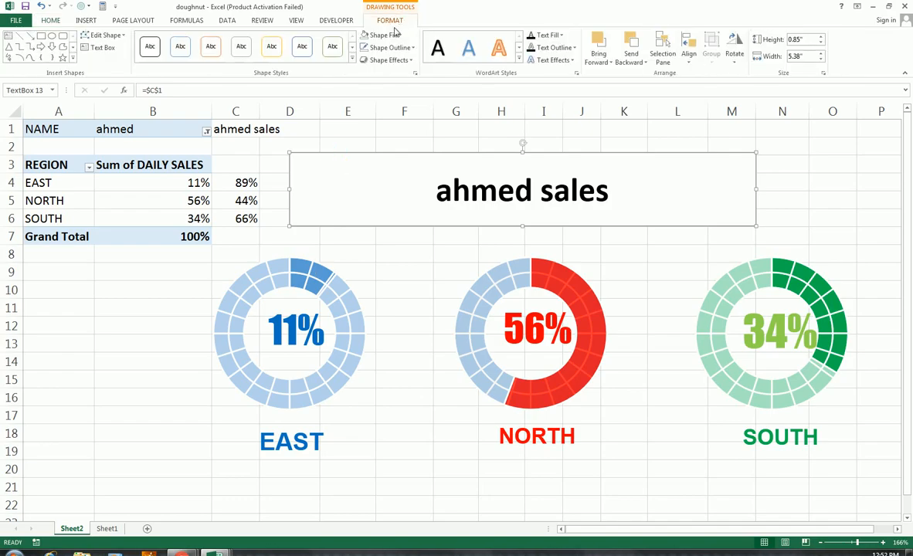
{"action": "left_click", "coordinate": [561, 35]}
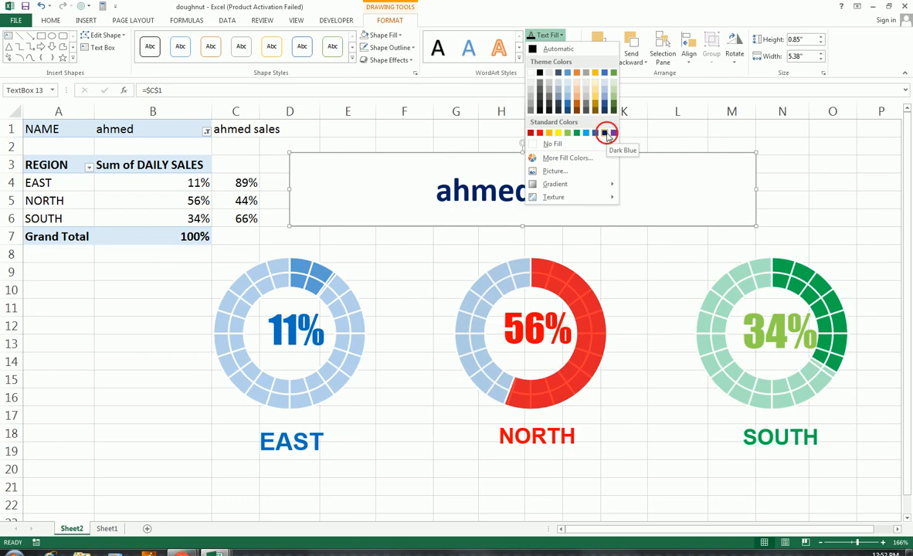
{"action": "left_click", "coordinate": [608, 135]}
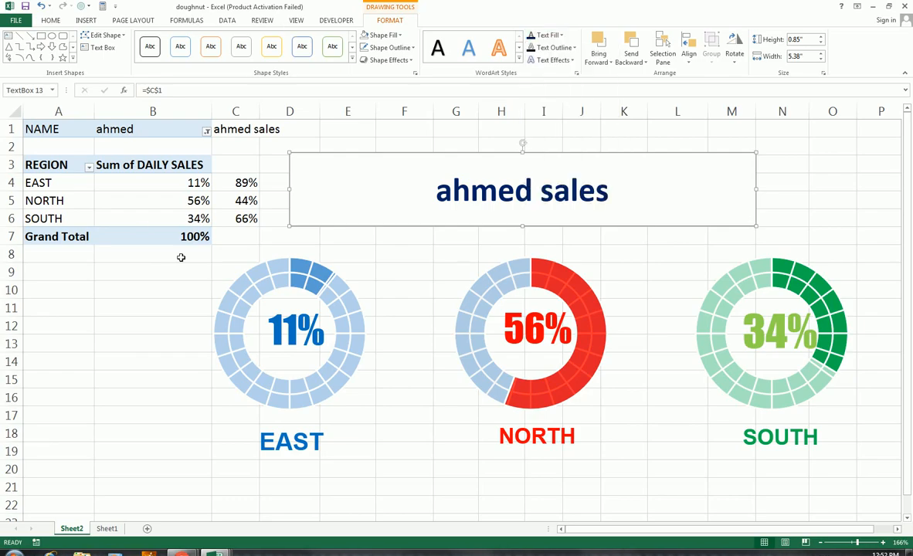
Insert a DATE timeline for the pivot table and place it just below the EAST label.
{"action": "left_click", "coordinate": [122, 203]}
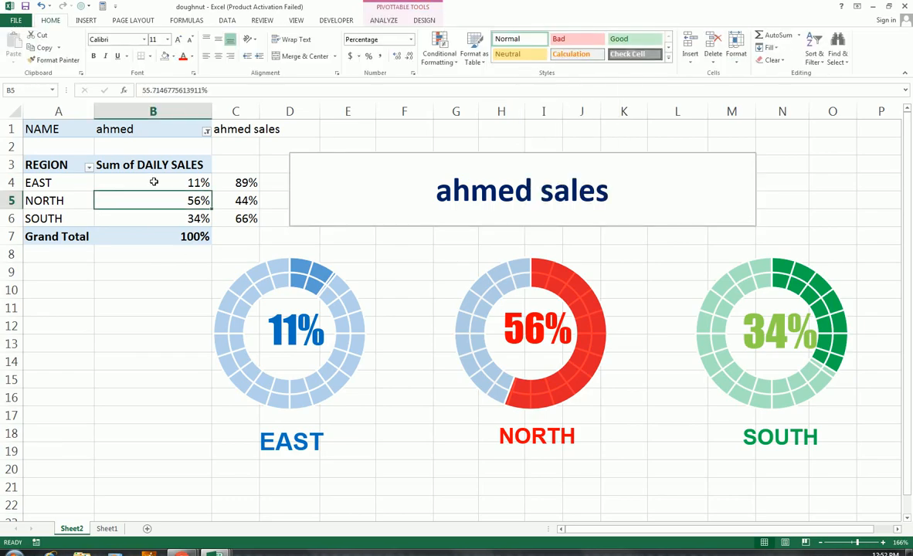
{"action": "left_click", "coordinate": [384, 20]}
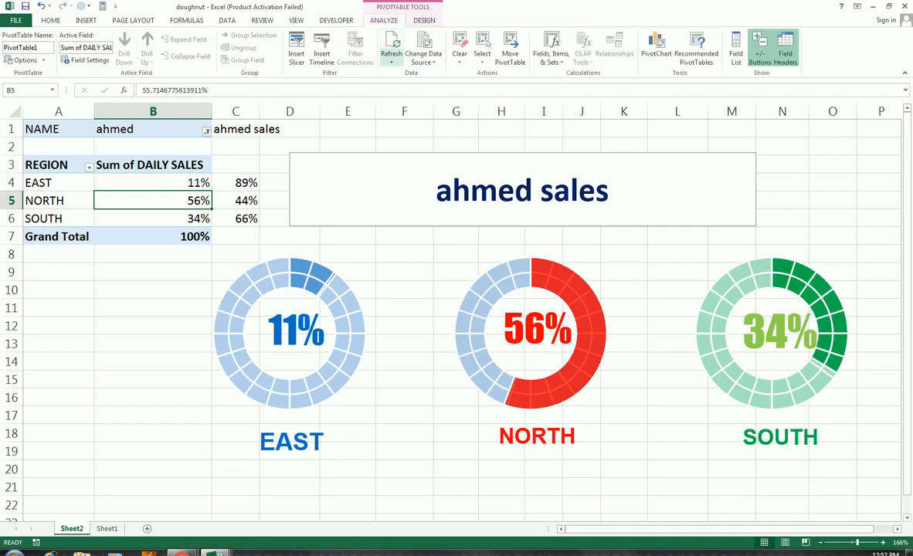
{"action": "left_click", "coordinate": [314, 65]}
{"action": "left_click", "coordinate": [430, 275]}
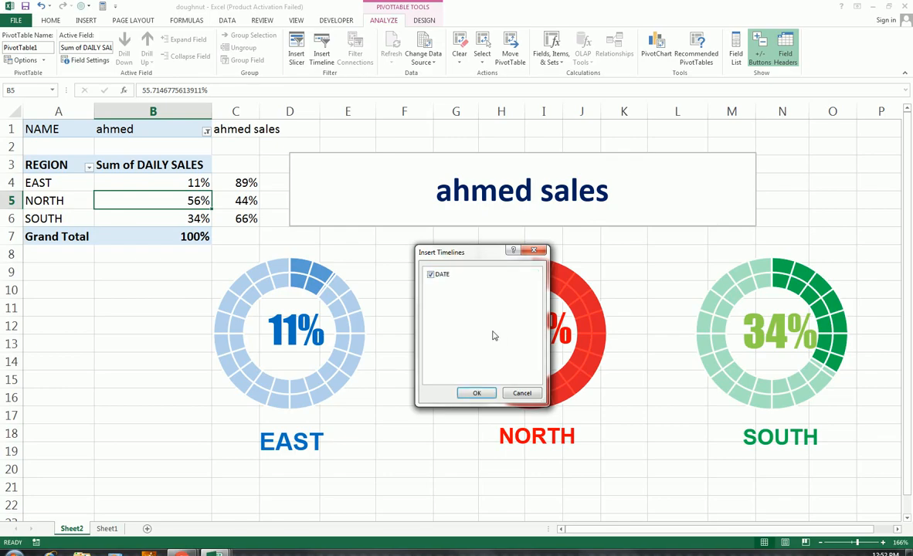
{"action": "left_click", "coordinate": [475, 393]}
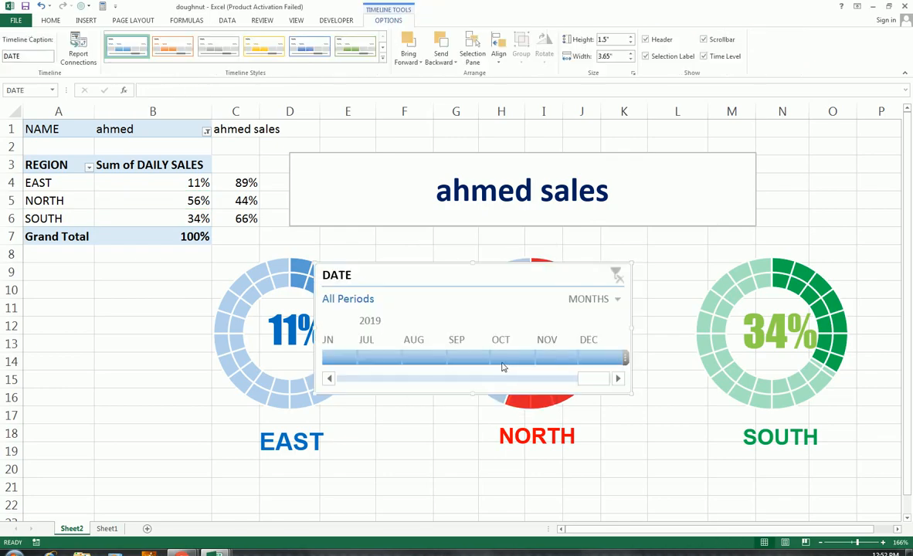
{"action": "left_click_drag", "start_coordinate": [371, 402], "coordinate": [319, 455]}
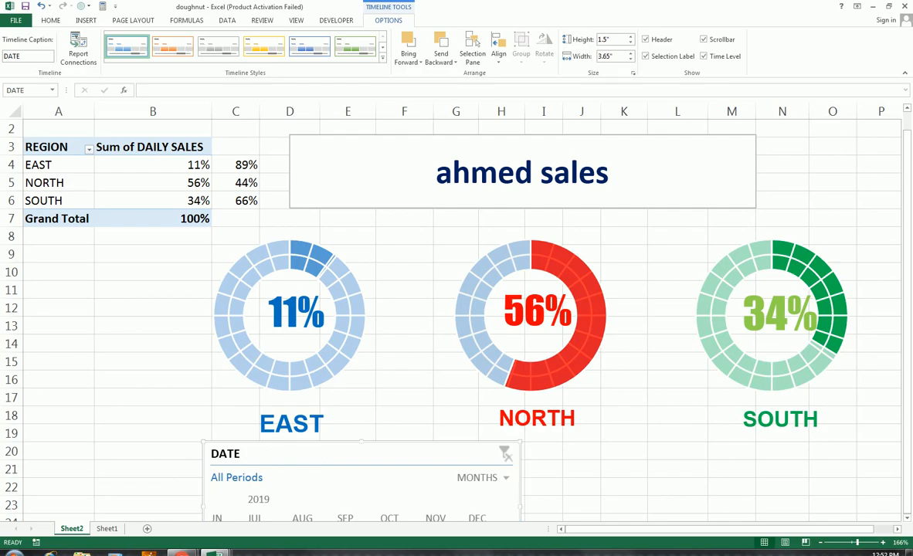
Insert a NAME slicer for the pivot table and place it below the table, beside the EAST chart.
{"action": "left_click", "coordinate": [85, 20]}
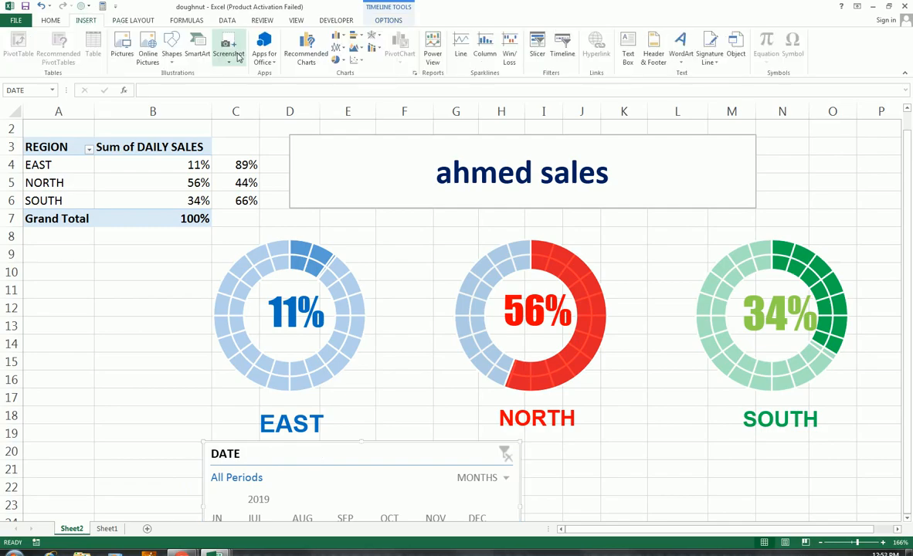
{"action": "left_click", "coordinate": [183, 167]}
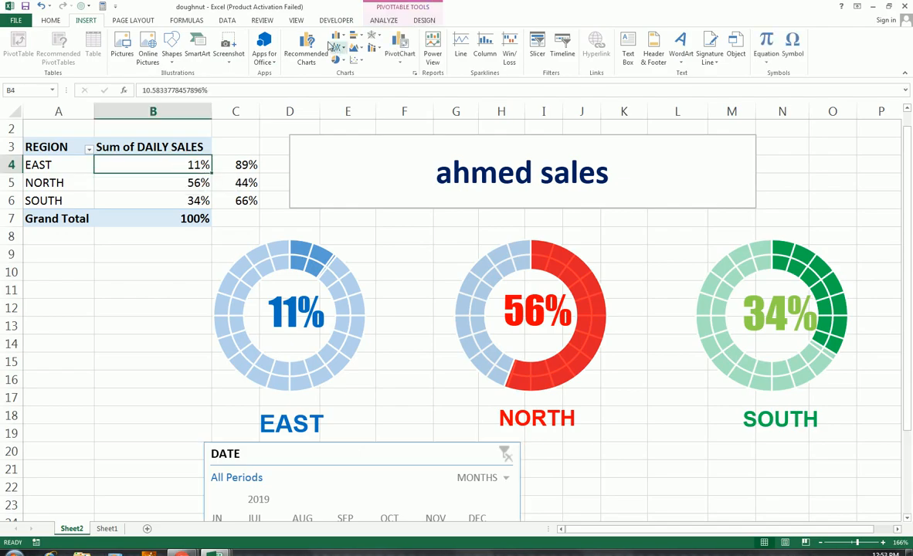
{"action": "left_click", "coordinate": [384, 20]}
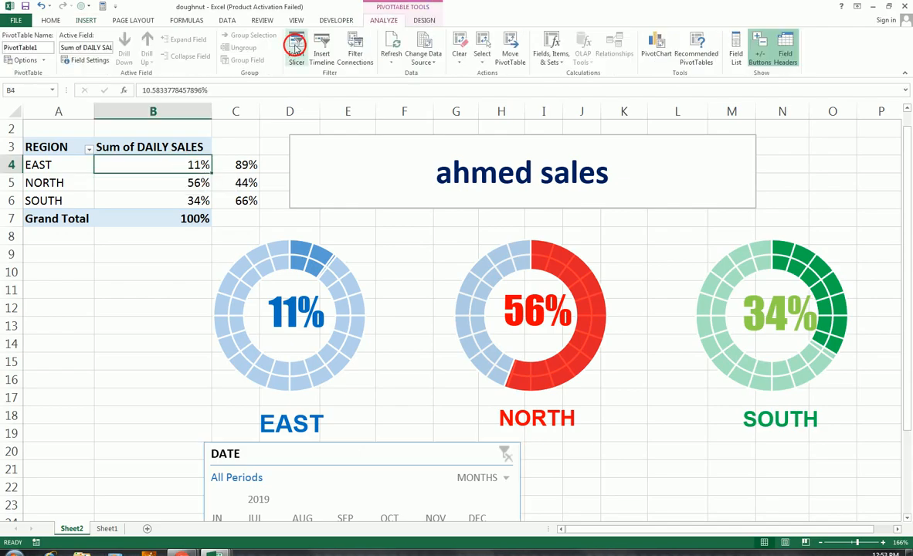
{"action": "left_click", "coordinate": [296, 48]}
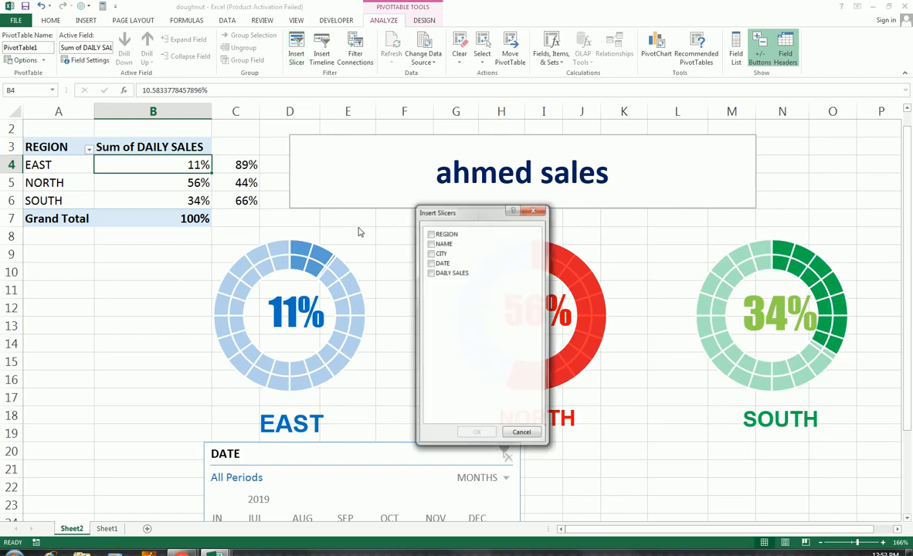
{"action": "left_click", "coordinate": [444, 245]}
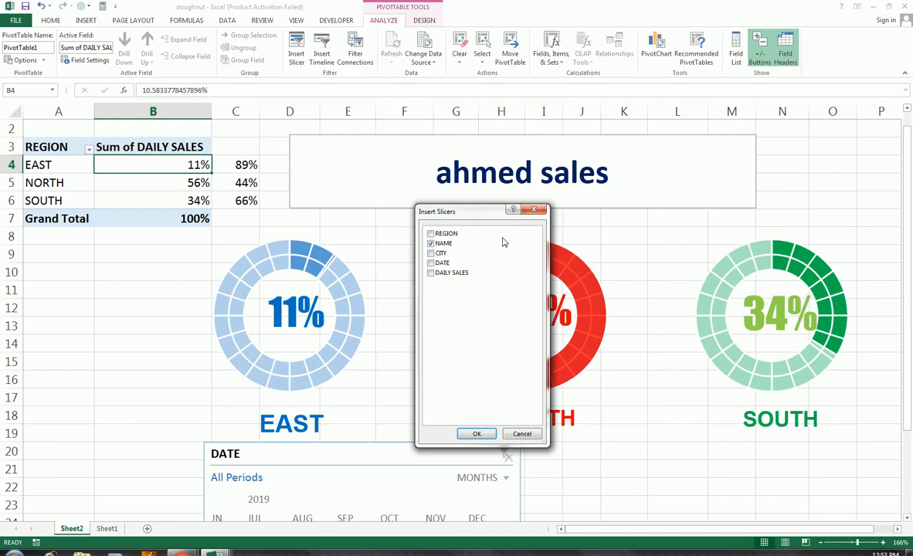
{"action": "left_click", "coordinate": [477, 434]}
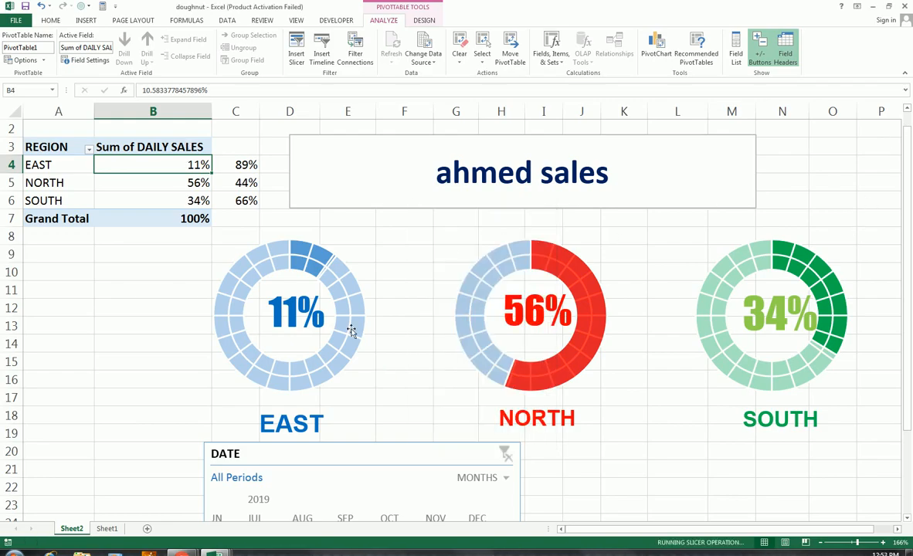
{"action": "left_click_drag", "start_coordinate": [469, 218], "coordinate": [83, 258]}
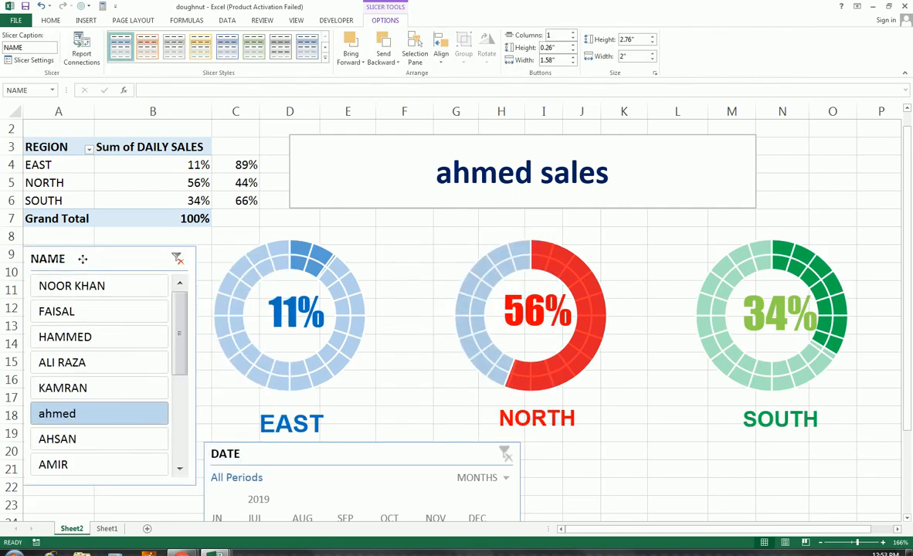
Nudge the DATE timeline closer to the EAST label, shorten it to about 1.36" high and hide its scrollbar.
{"action": "left_click_drag", "start_coordinate": [376, 458], "coordinate": [379, 452]}
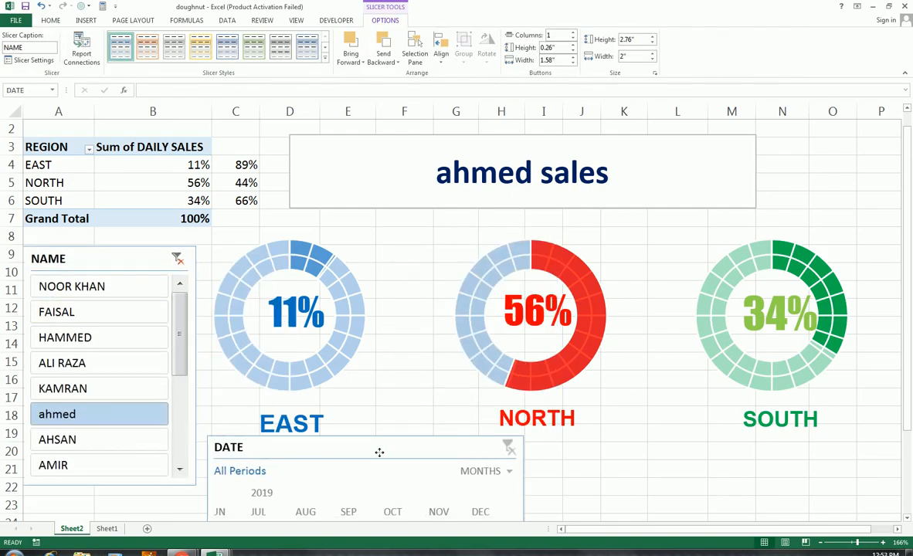
{"action": "left_click", "coordinate": [434, 472]}
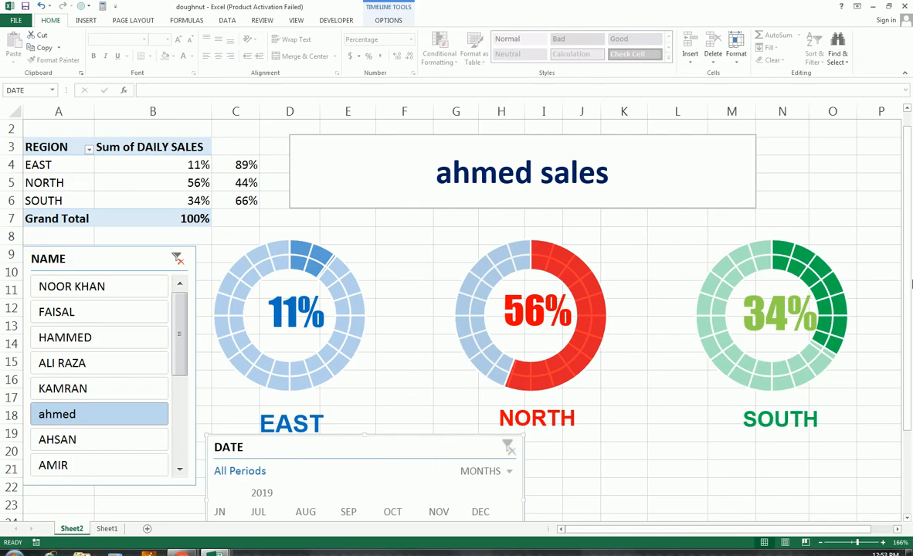
{"action": "scroll", "coordinate": [908, 285], "scroll_direction": "down", "scroll_amount": 1}
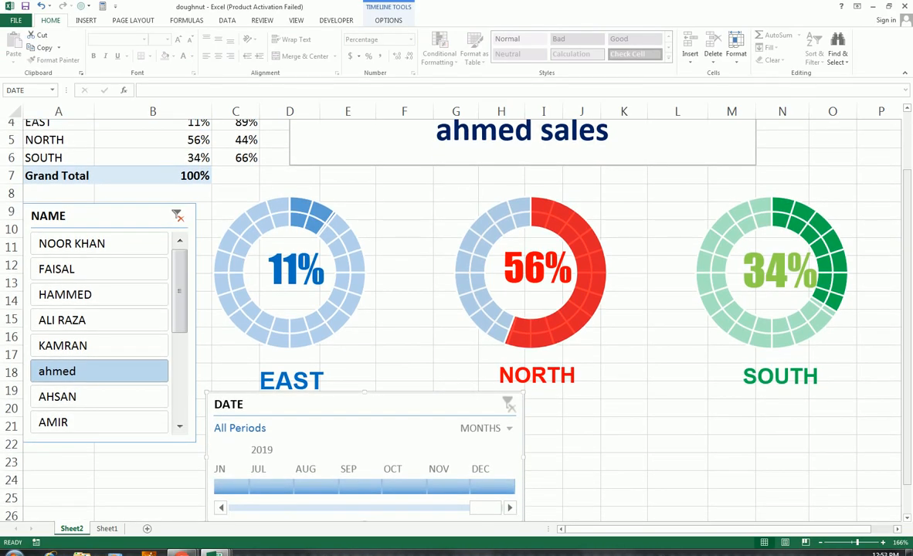
{"action": "left_click", "coordinate": [364, 504]}
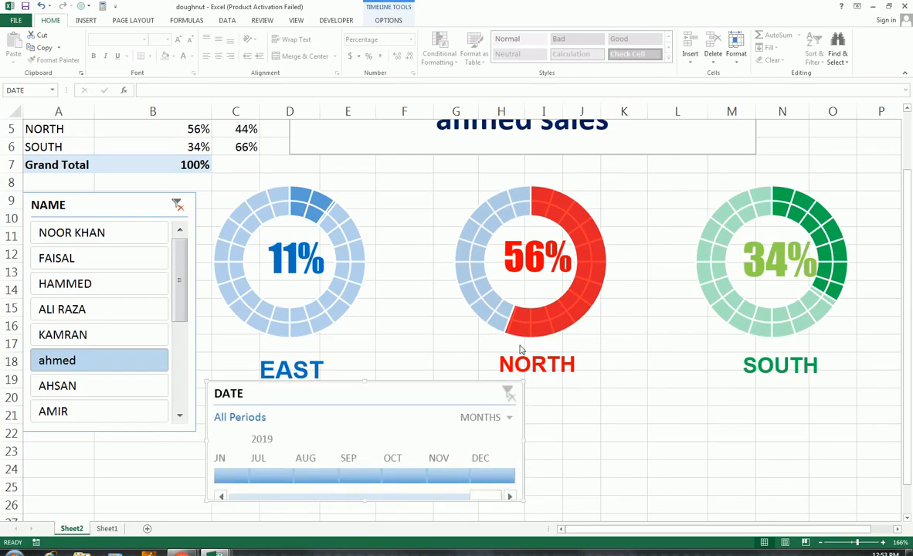
{"action": "left_click", "coordinate": [388, 20]}
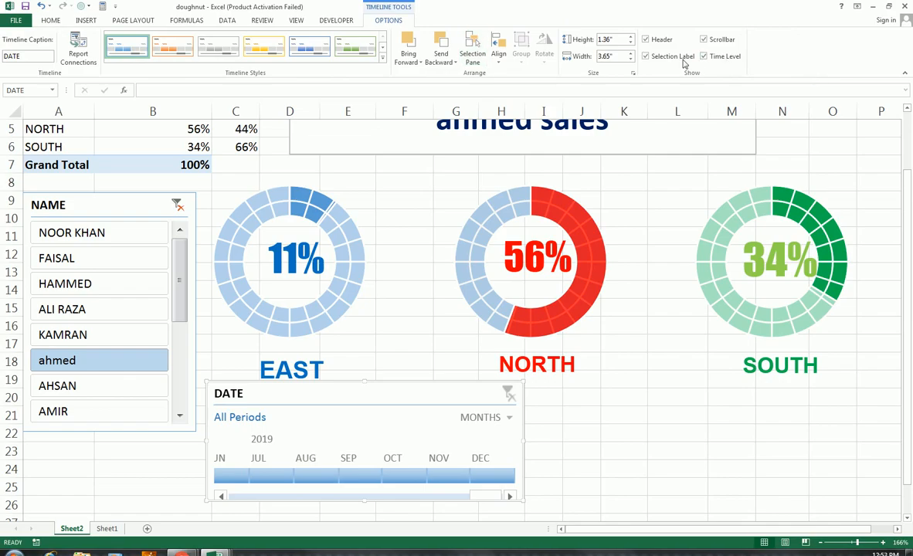
{"action": "left_click", "coordinate": [704, 39]}
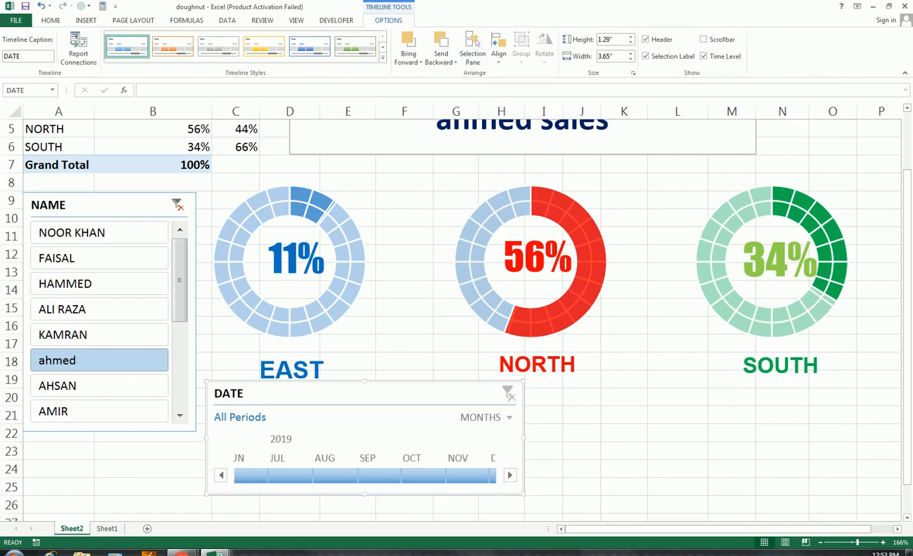
Widen the DATE timeline to about 7.27" so it spans all three charts and set its time level to YEARS.
{"action": "left_click_drag", "start_coordinate": [525, 437], "coordinate": [838, 437]}
{"action": "left_click", "coordinate": [822, 417]}
{"action": "left_click", "coordinate": [807, 434]}
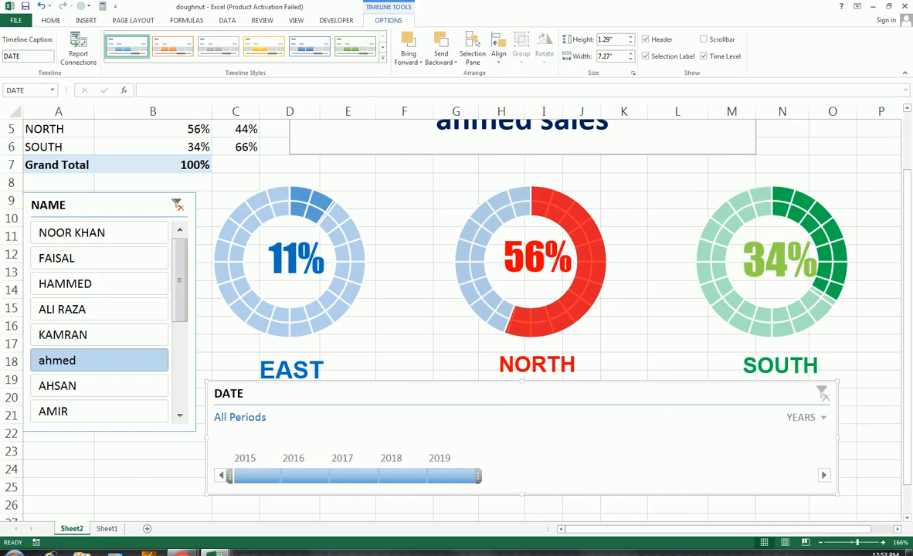
Shift the DATE timeline slightly away from the NAME slicer, keeping it just below the chart labels.
{"action": "scroll", "coordinate": [202, 381], "scroll_direction": "up", "scroll_amount": 2}
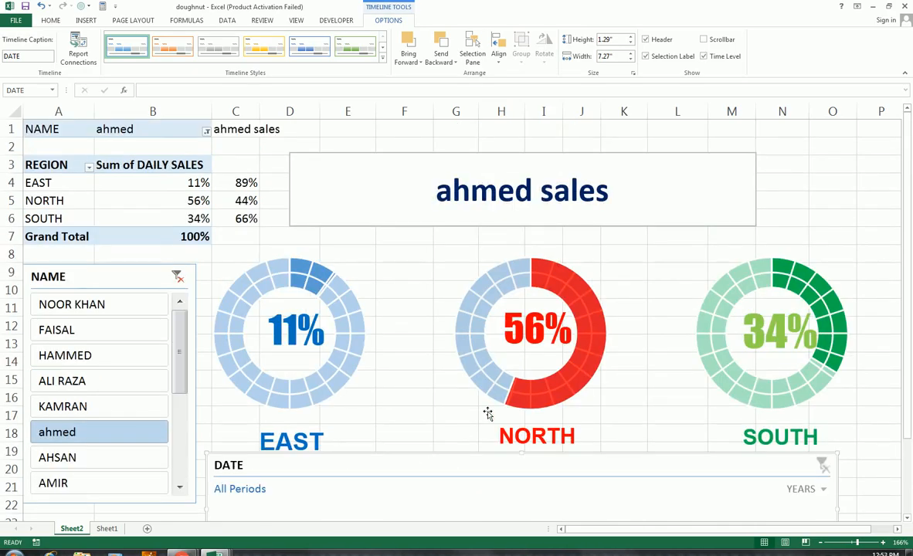
{"action": "left_click", "coordinate": [473, 455]}
{"action": "left_click_drag", "start_coordinate": [473, 455], "coordinate": [484, 459]}
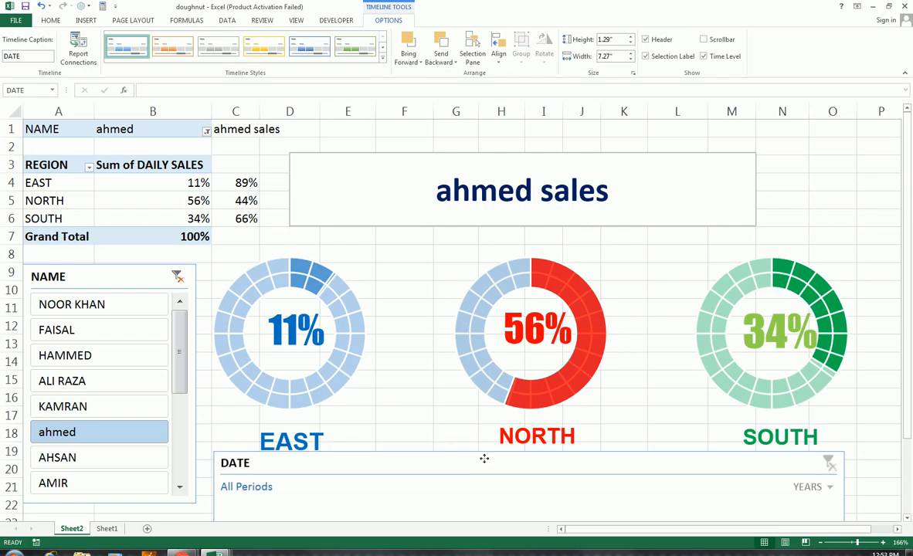
{"action": "scroll", "coordinate": [486, 460], "scroll_direction": "down", "scroll_amount": 1}
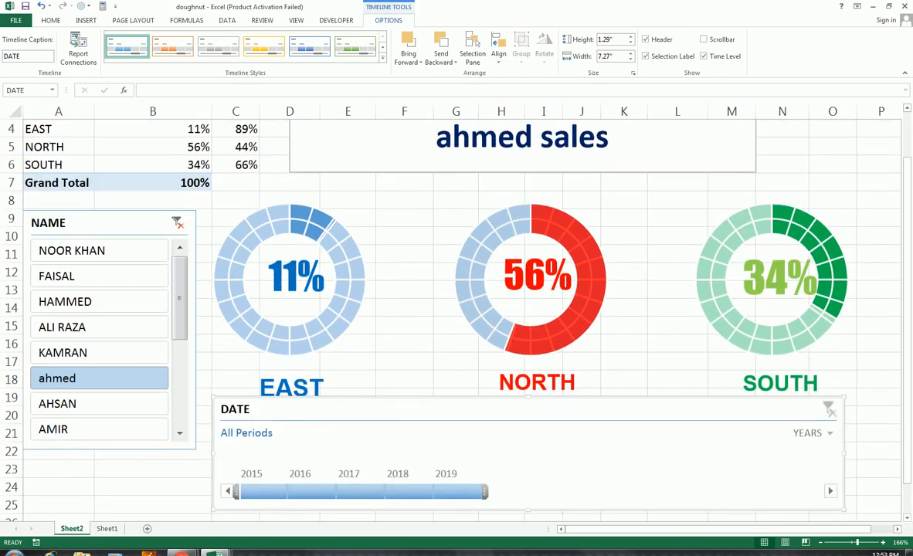
Reduce the DATE timeline's height to about 1.2" and apply the light green timeline style.
{"action": "mouse_move", "coordinate": [530, 510]}
{"action": "left_mouse_down"}
{"action": "mouse_move", "coordinate": [532, 497]}
{"action": "mouse_move", "coordinate": [531, 507]}
{"action": "left_mouse_up"}
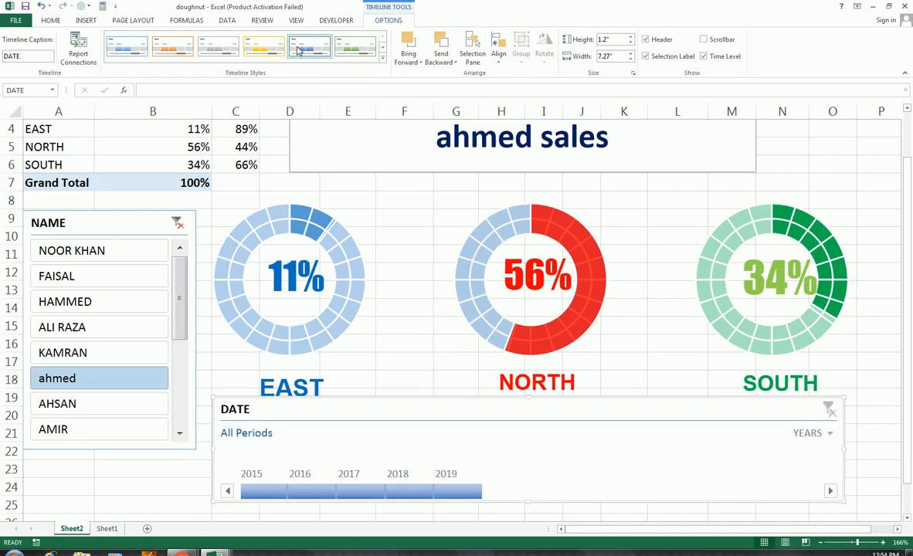
{"action": "left_click", "coordinate": [345, 45]}
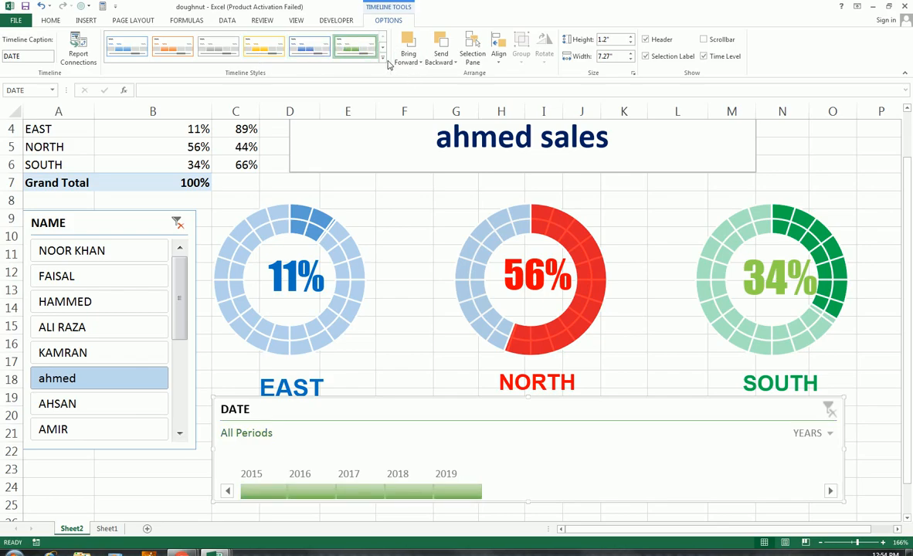
{"action": "left_click", "coordinate": [227, 491]}
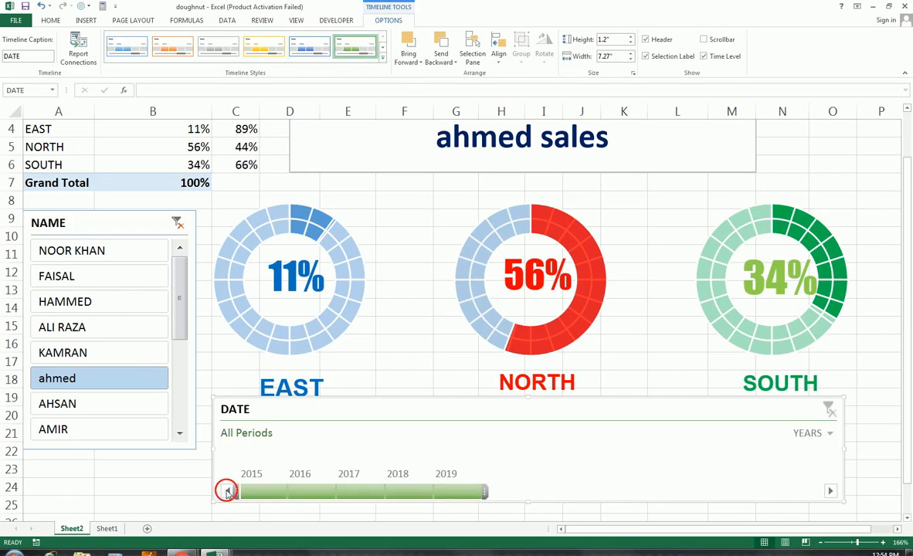
Try the timeline with 2015–2016, 2016 alone, 2015 alone and 2015–2019, and clear the date filter.
{"action": "left_click_drag", "start_coordinate": [254, 492], "coordinate": [297, 494]}
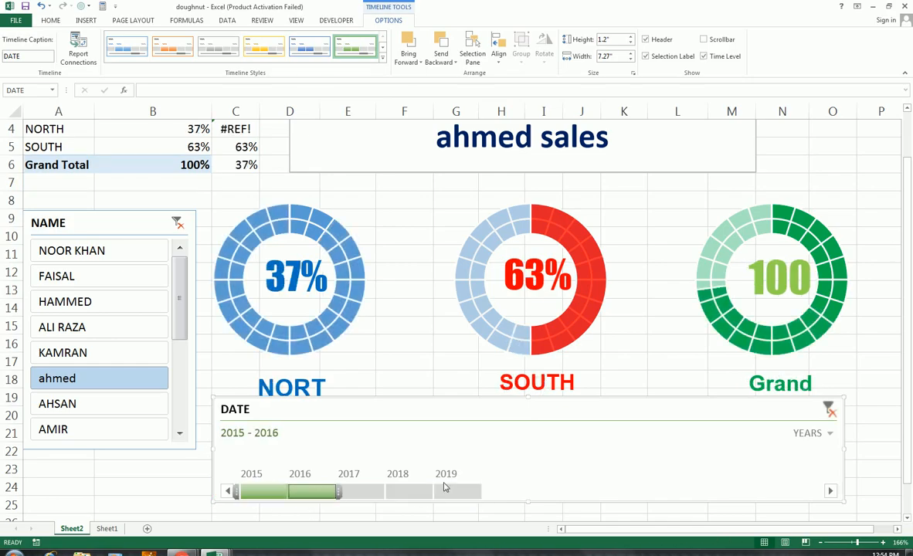
{"action": "left_click", "coordinate": [457, 491], "text": "shift"}
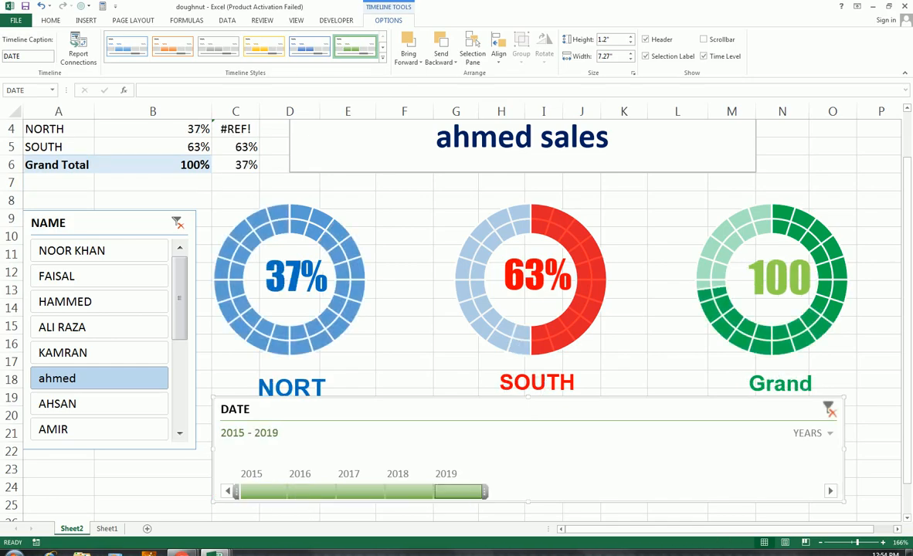
{"action": "left_click", "coordinate": [306, 491]}
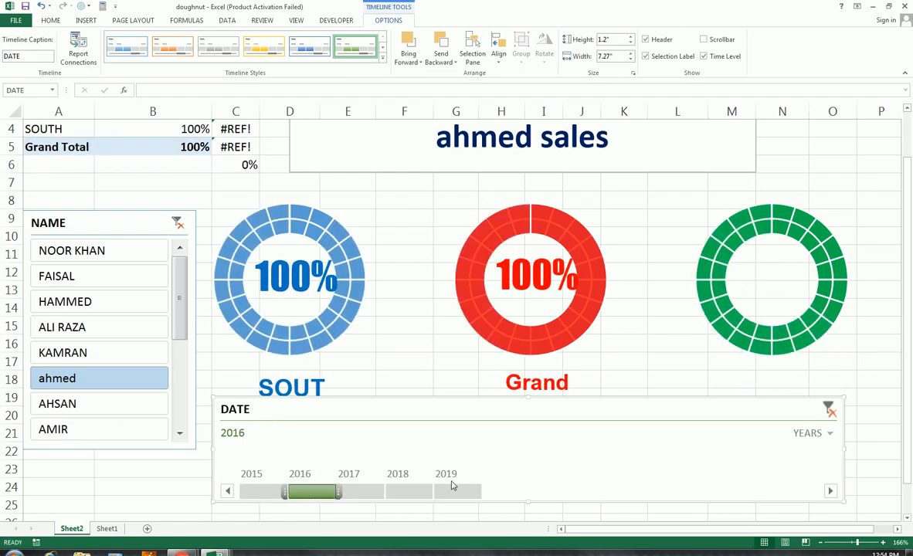
{"action": "left_click", "coordinate": [263, 492]}
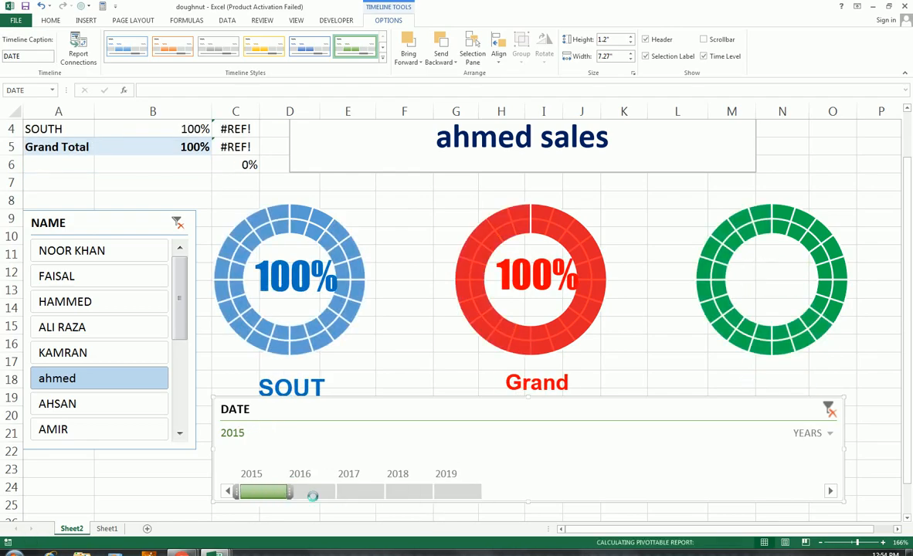
{"action": "left_click", "coordinate": [457, 494], "text": "shift"}
{"action": "left_click", "coordinate": [312, 493]}
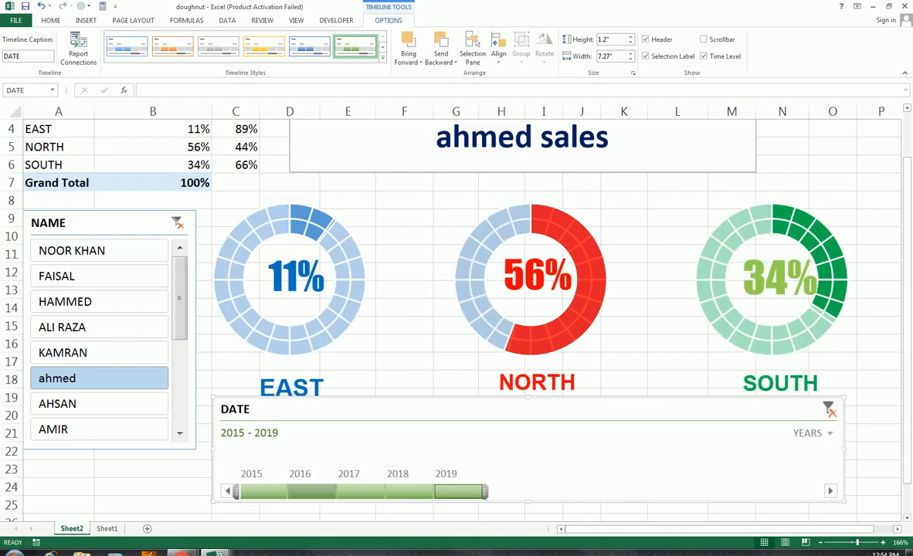
{"action": "left_click", "coordinate": [830, 409]}
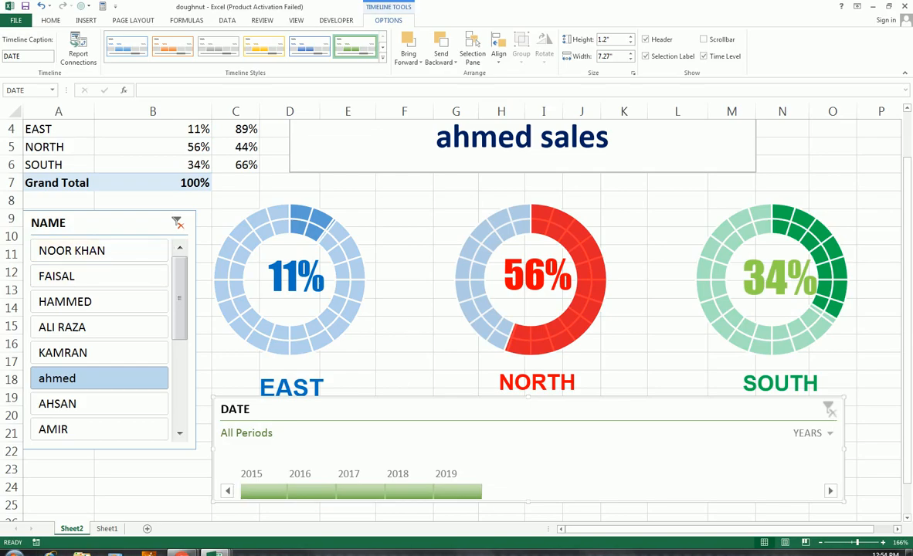
Filter the NAME slicer to the first salesperson, and switch it to the fifth salesperson from the end of the list.
{"action": "scroll", "coordinate": [121, 333], "scroll_direction": "up", "scroll_amount": 1}
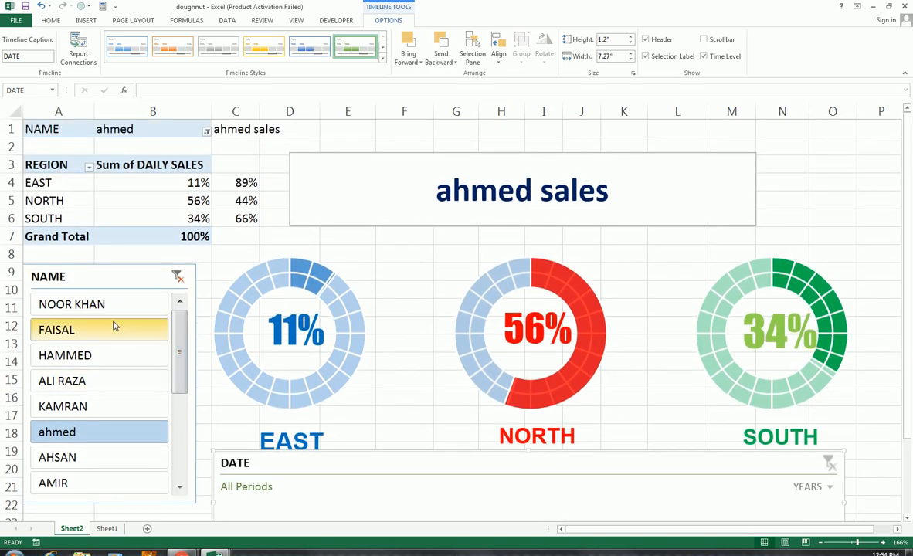
{"action": "left_click", "coordinate": [71, 305]}
{"action": "left_click_drag", "start_coordinate": [179, 351], "coordinate": [180, 415]}
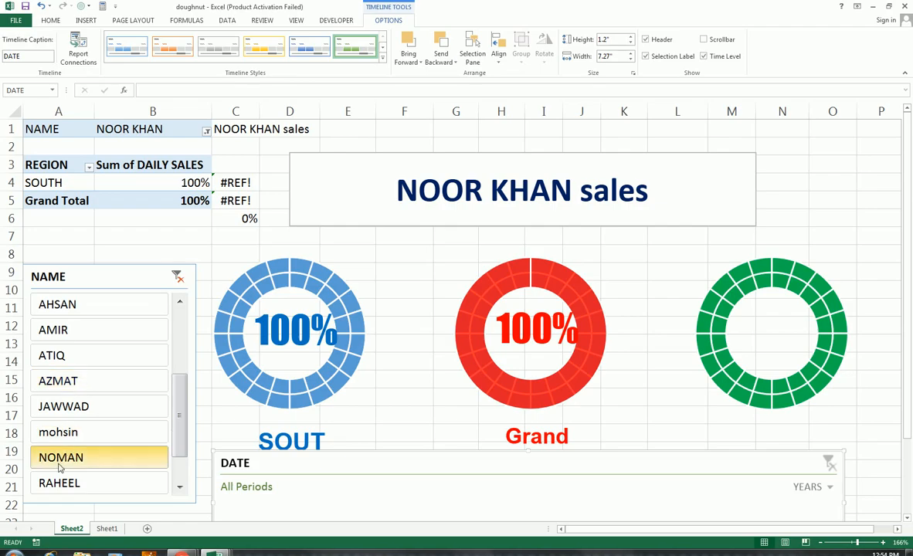
{"action": "scroll", "coordinate": [192, 403], "scroll_direction": "down", "scroll_amount": 3}
{"action": "scroll", "coordinate": [158, 355], "scroll_direction": "up", "scroll_amount": 3}
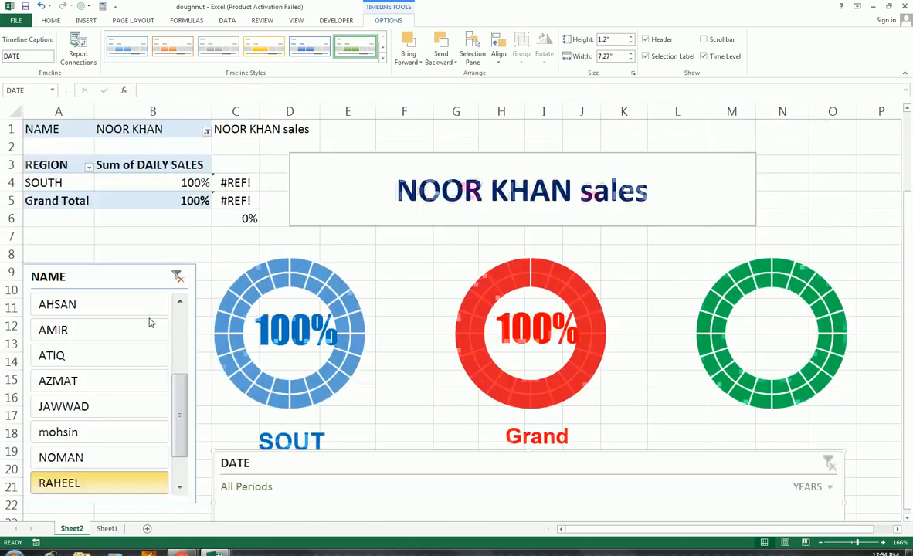
{"action": "left_click_drag", "start_coordinate": [179, 386], "coordinate": [176, 455]}
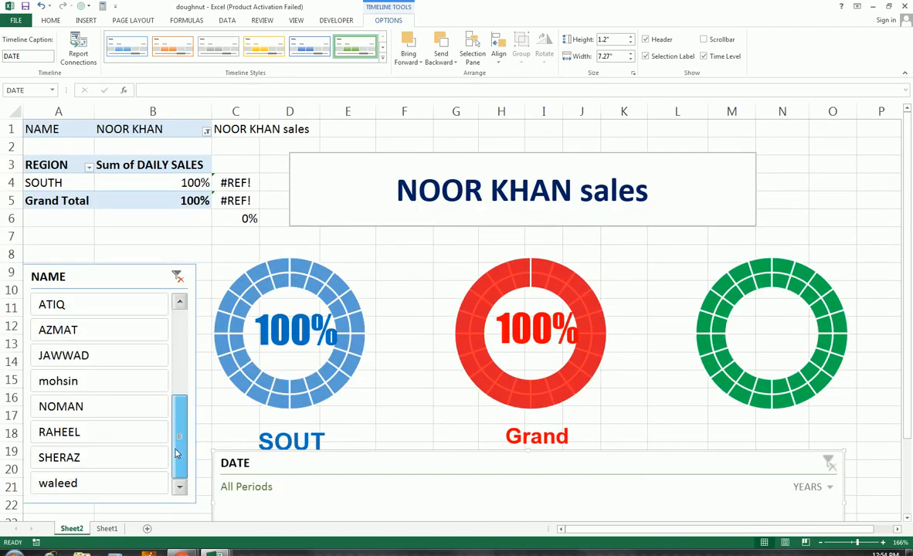
{"action": "left_click", "coordinate": [60, 369]}
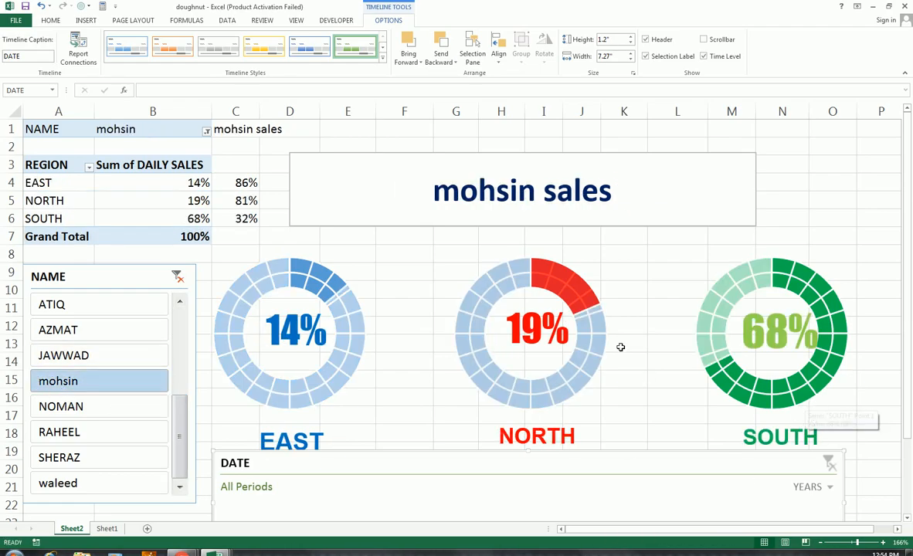
Reduce the height of the empty row 2 above the pivot table's REGION header.
{"action": "left_click_drag", "start_coordinate": [10, 160], "coordinate": [12, 141]}
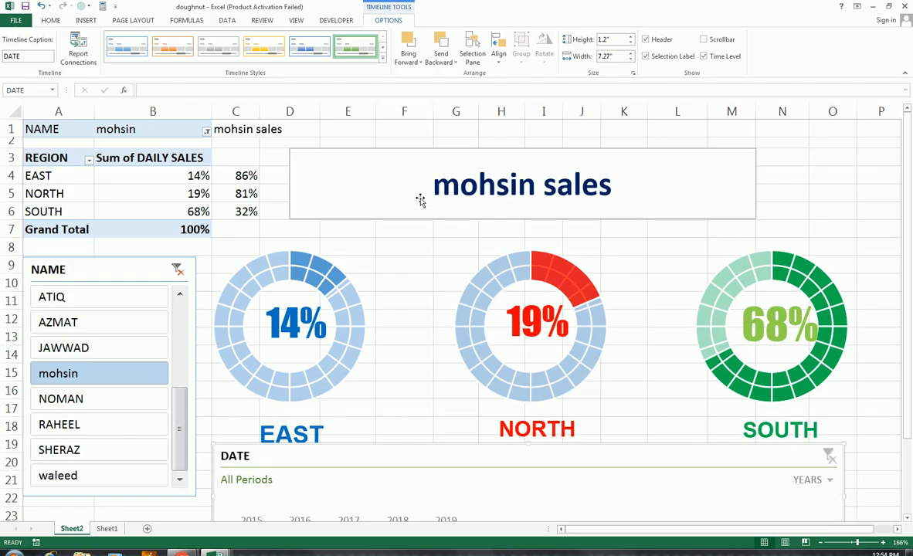
Apply the dark blue slicer style to the NAME slicer and filter it to the eighth salesperson from the end of the list.
{"action": "left_click", "coordinate": [105, 270]}
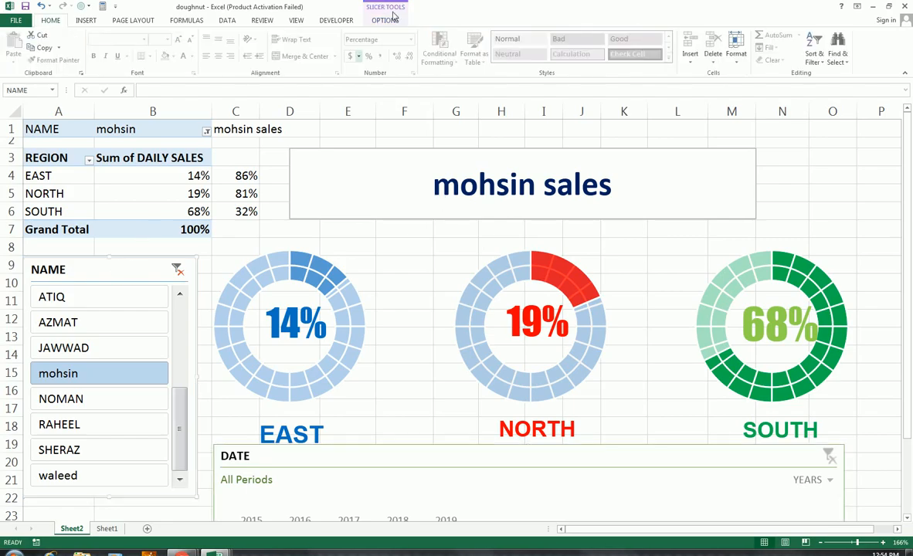
{"action": "left_click", "coordinate": [390, 19]}
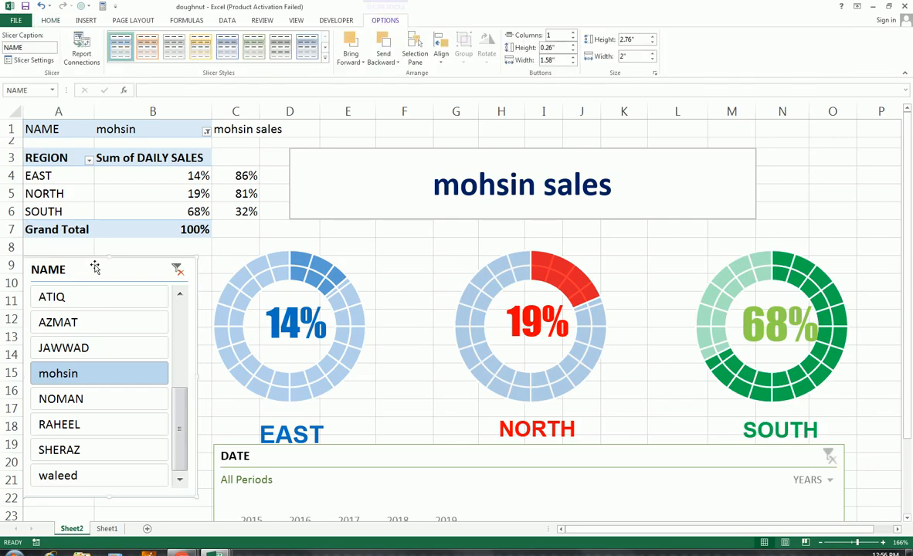
{"action": "left_click", "coordinate": [325, 59]}
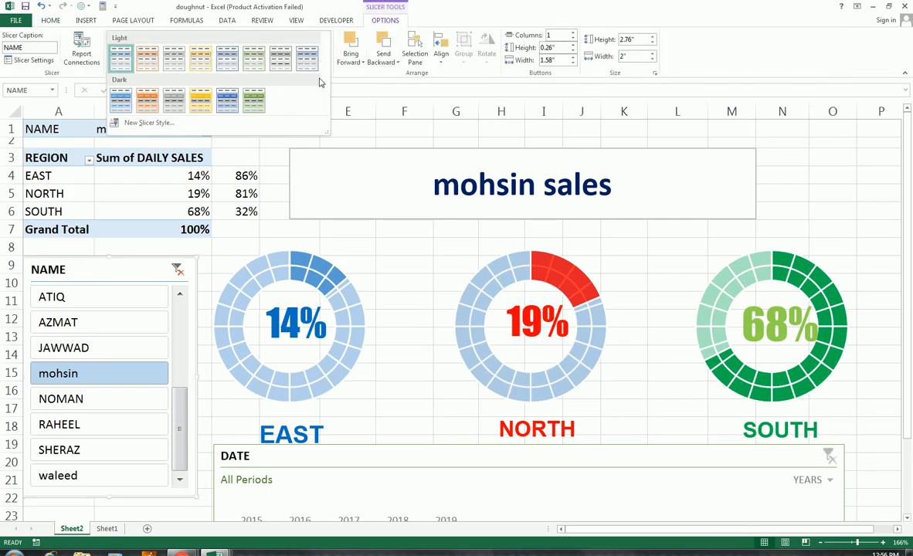
{"action": "left_click", "coordinate": [124, 110]}
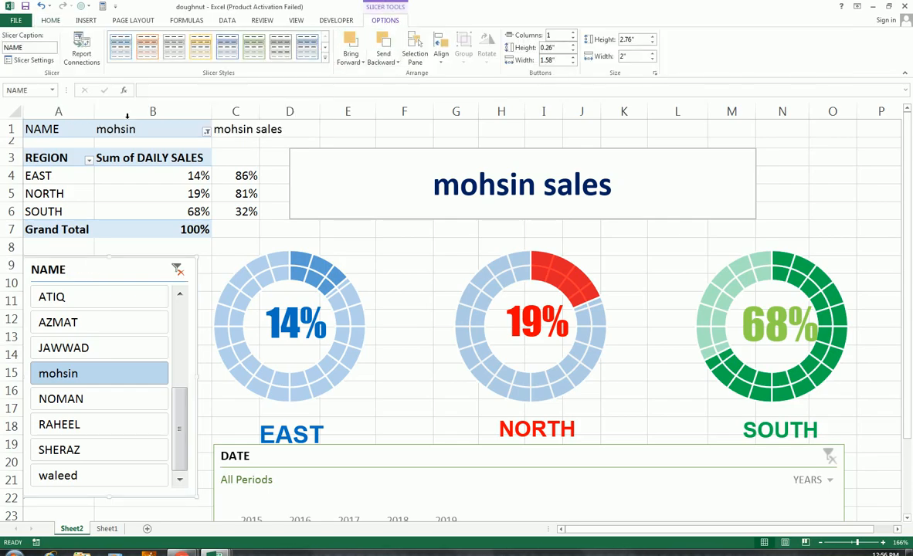
{"action": "left_click", "coordinate": [94, 295]}
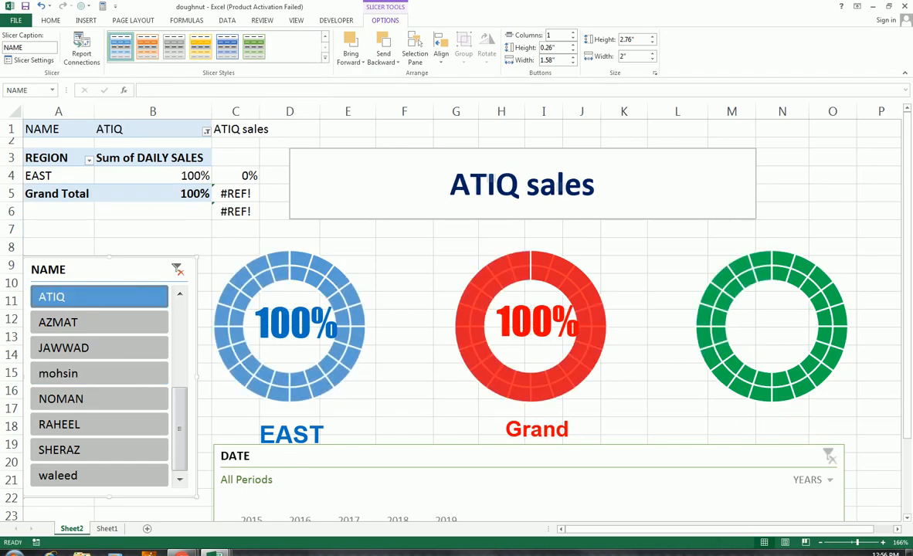
Apply the dark green timeline style to the DATE timeline.
{"action": "left_click", "coordinate": [292, 455]}
{"action": "left_click", "coordinate": [389, 20]}
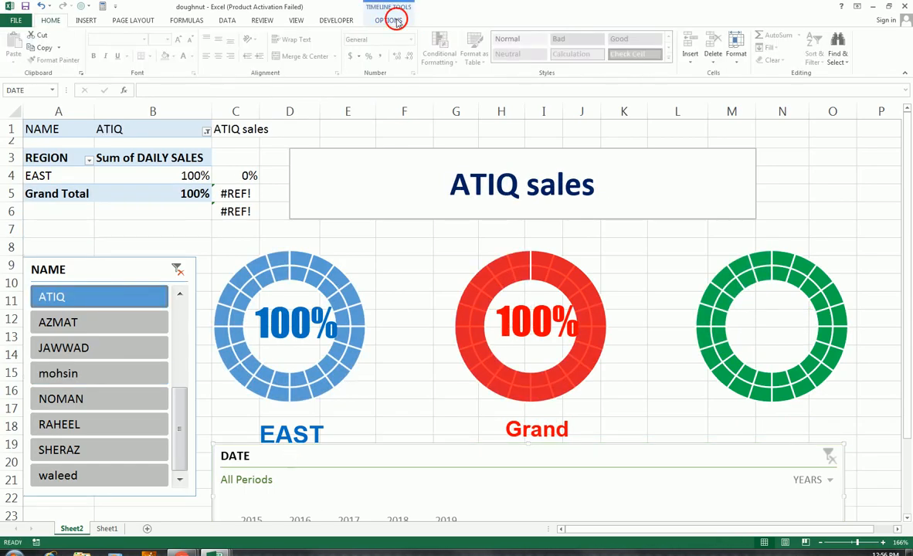
{"action": "left_click", "coordinate": [382, 61]}
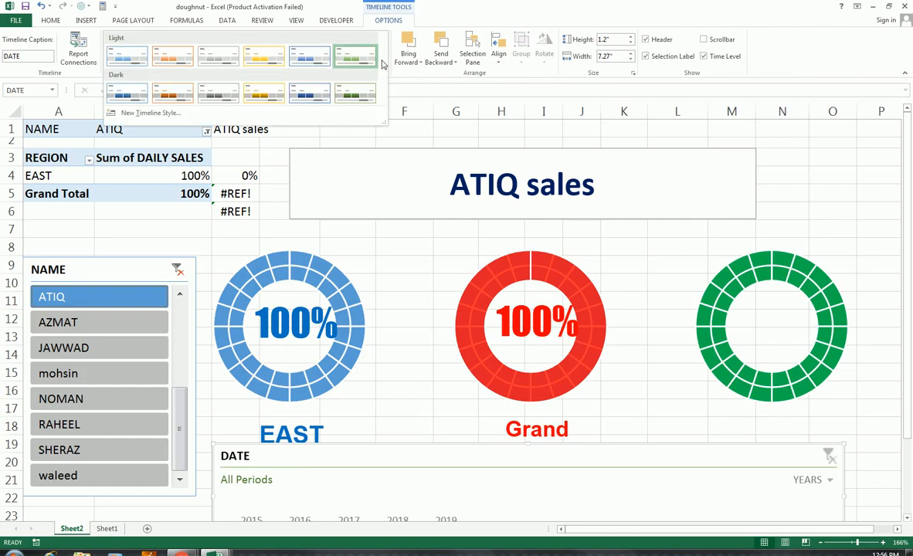
{"action": "left_click", "coordinate": [354, 92]}
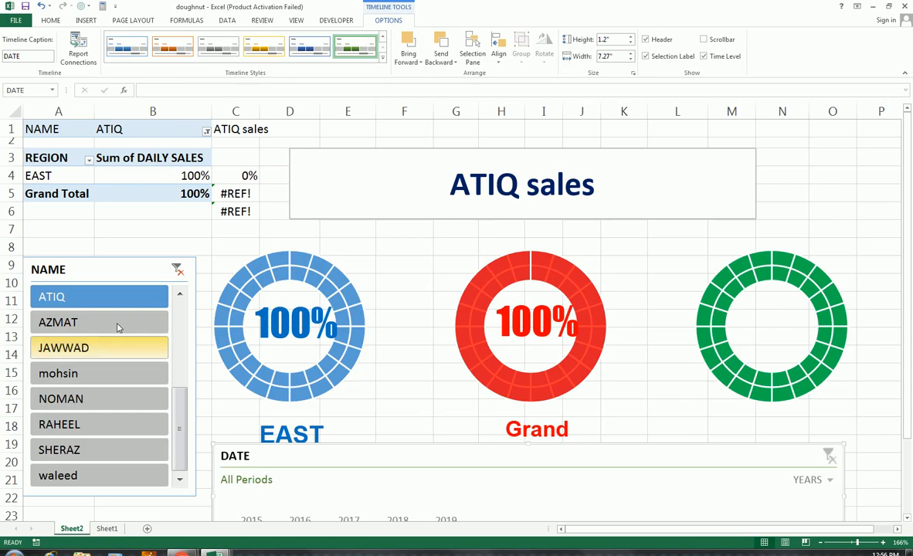
Filter the DATE timeline to 2016 alone, and extend the selection to 2015–2019.
{"action": "scroll", "coordinate": [275, 465], "scroll_direction": "down", "scroll_amount": 1}
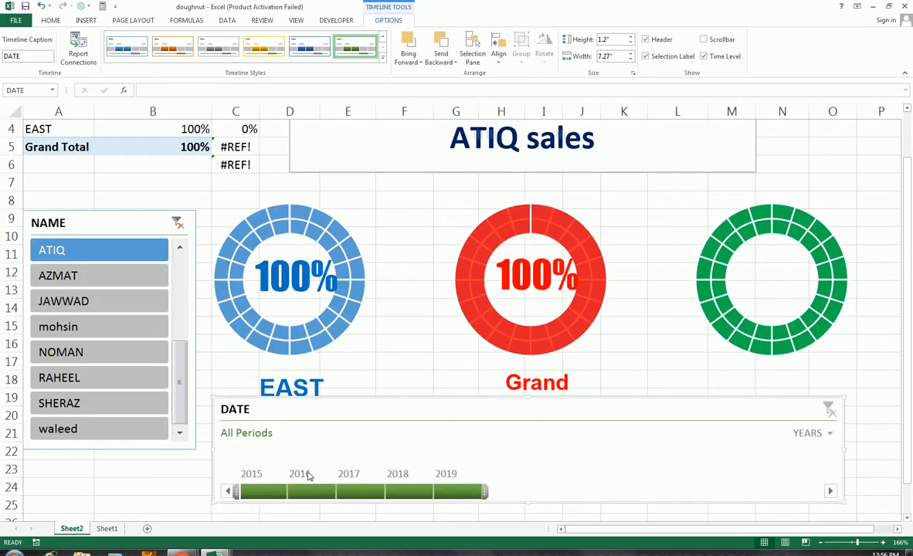
{"action": "left_click", "coordinate": [311, 491]}
{"action": "left_click_drag", "start_coordinate": [270, 490], "coordinate": [448, 492]}
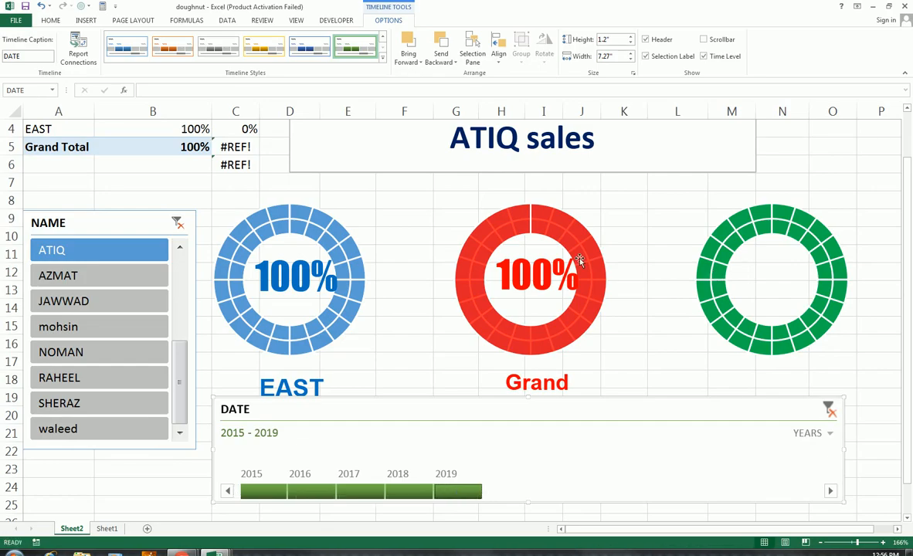
Clear the NAME slicer's filter and filter it to the salesperson three entries above the previous selection.
{"action": "left_click", "coordinate": [92, 249]}
{"action": "left_click", "coordinate": [174, 223]}
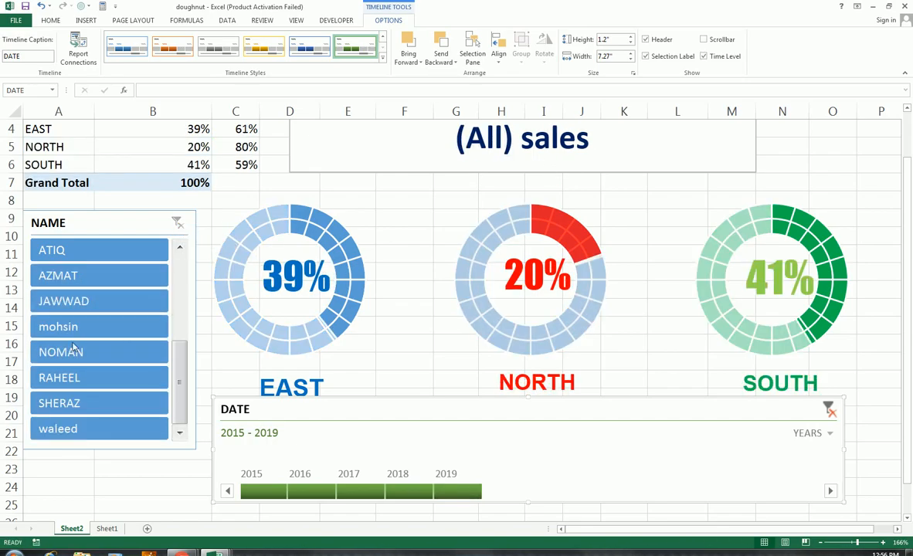
{"action": "left_click_drag", "start_coordinate": [179, 351], "coordinate": [188, 331]}
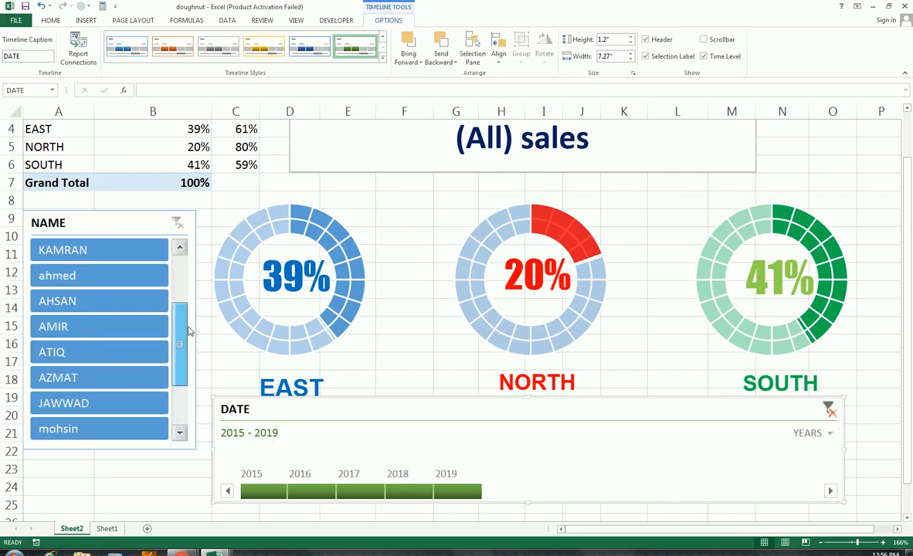
{"action": "left_click", "coordinate": [82, 272]}
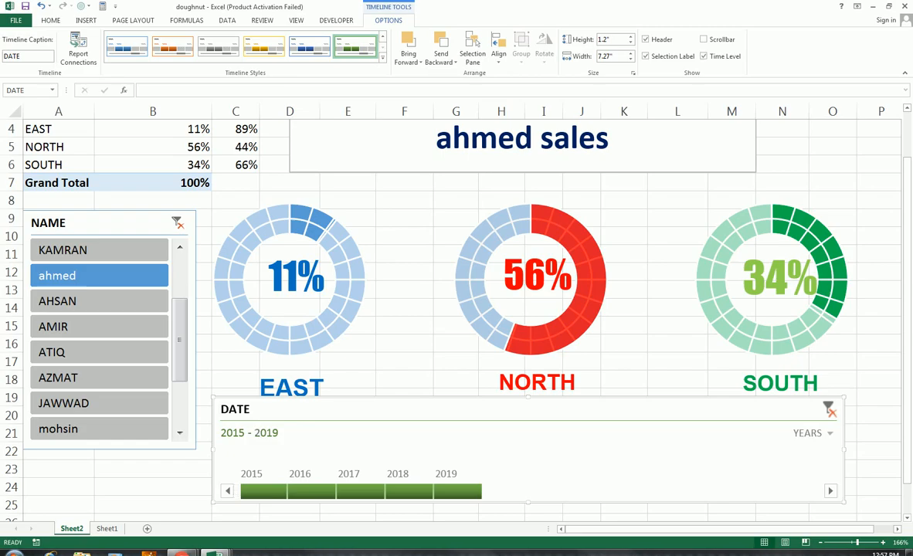
Switch to the Chrome window showing the YouTube channel's videos page.
{"action": "mouse_move", "coordinate": [181, 552]}
{"action": "left_click", "coordinate": [263, 479]}
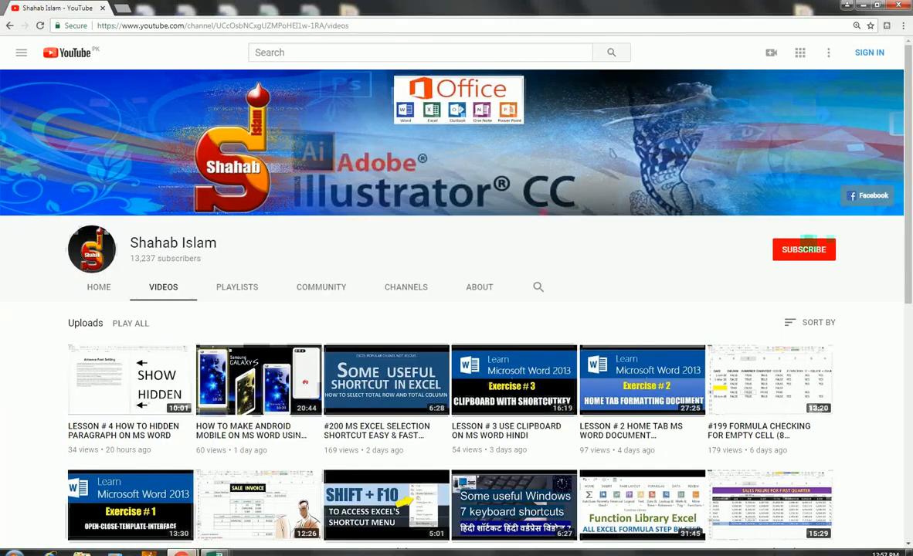